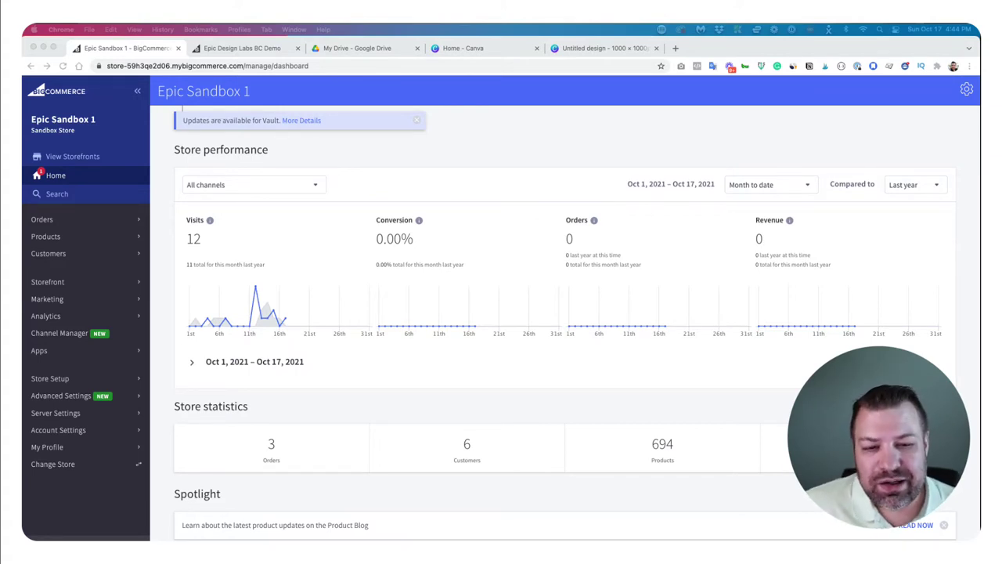
Step: Start adding a new product to the store and name it "Product Title"
left_click(53, 238)
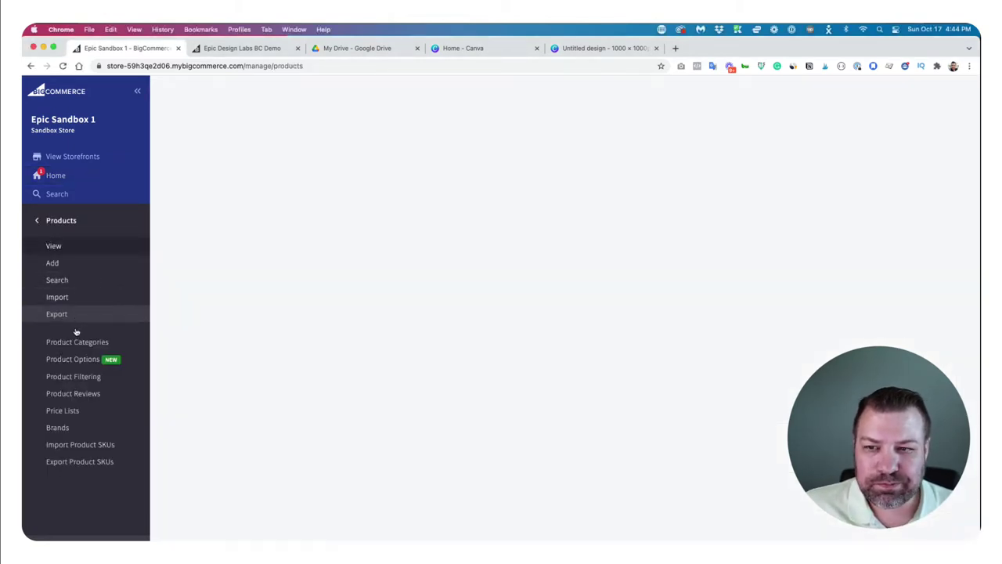
left_click(52, 263)
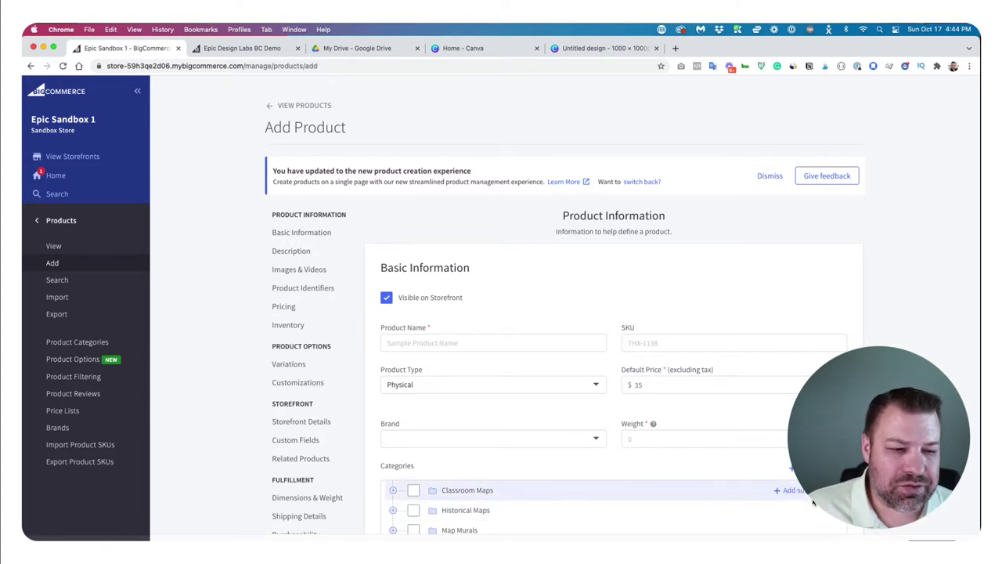
left_click(452, 339)
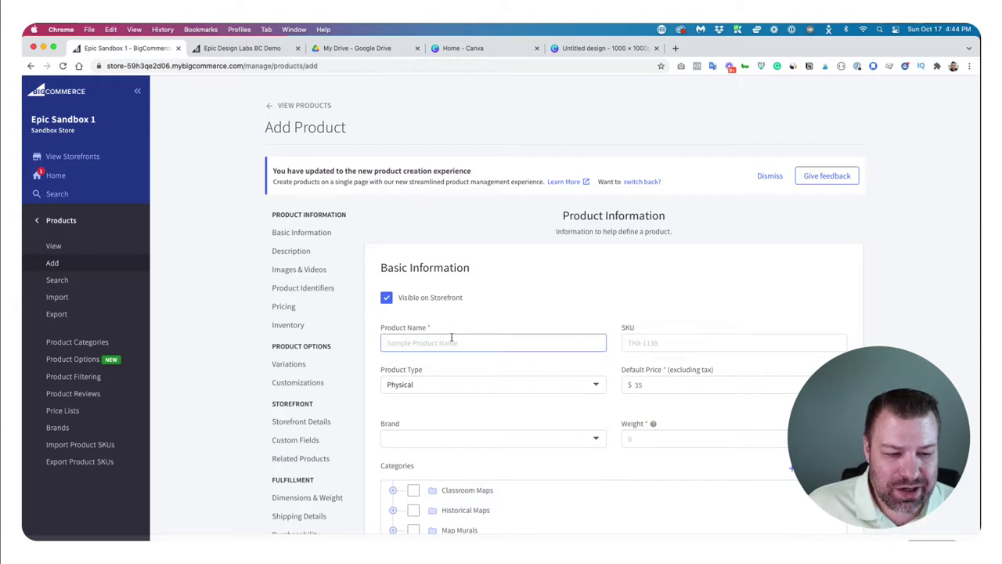
type("Product Title")
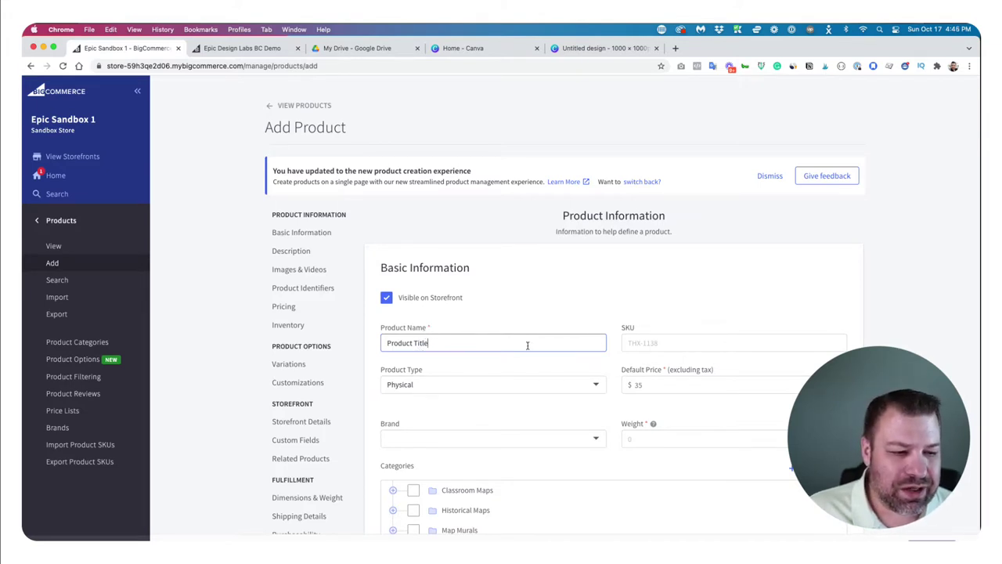
Step: Keep the product type as Physical, and set the default price to $1.00 and the weight to 1.00 LBS
left_click(656, 343)
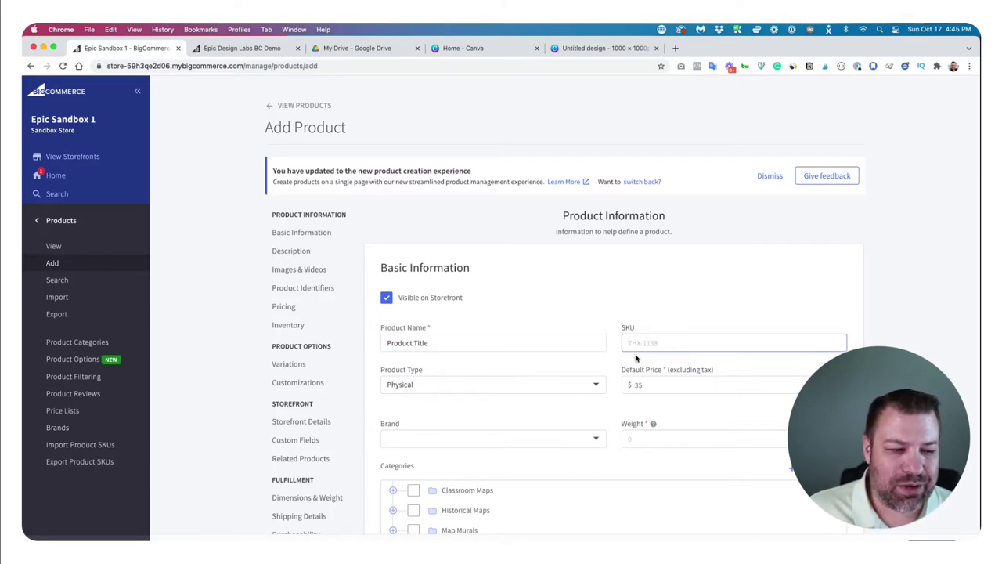
left_click(420, 392)
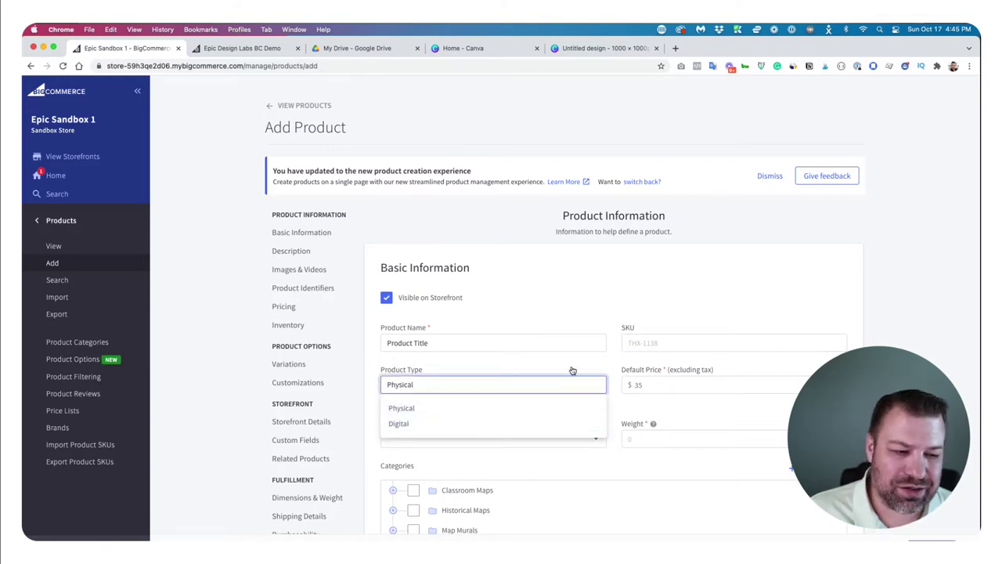
left_click(406, 394)
left_click(636, 386)
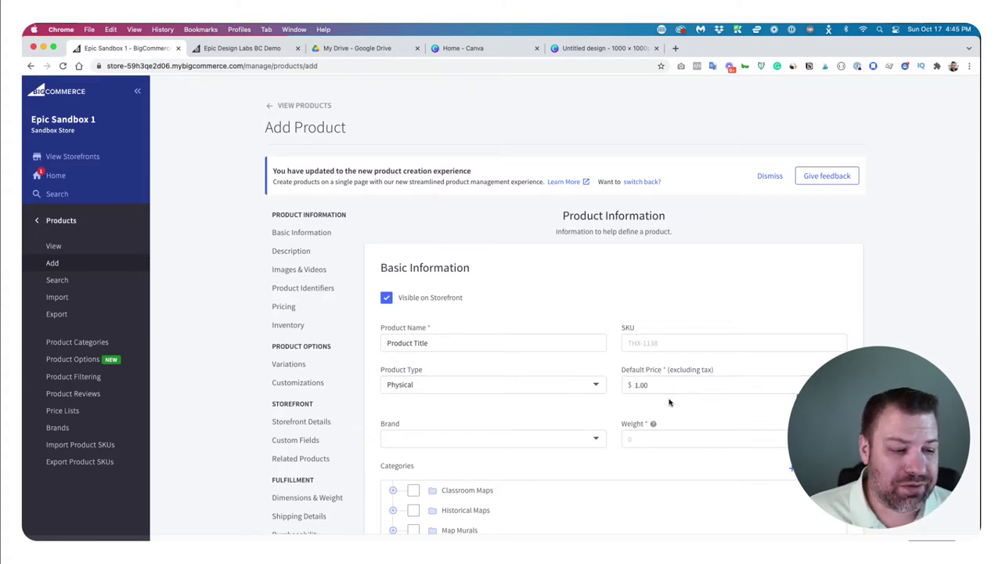
scroll(665, 377, "down", 2)
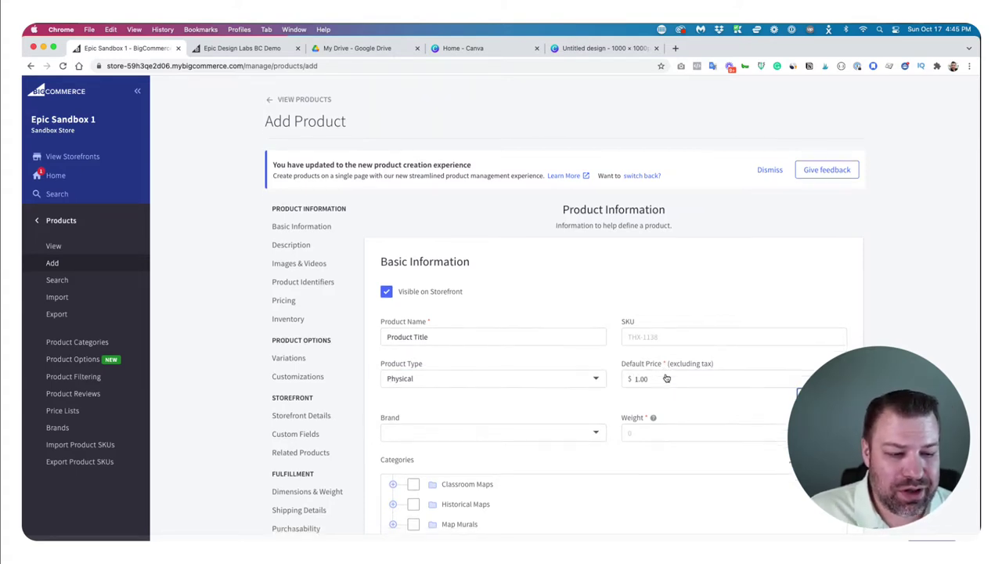
left_click(634, 393)
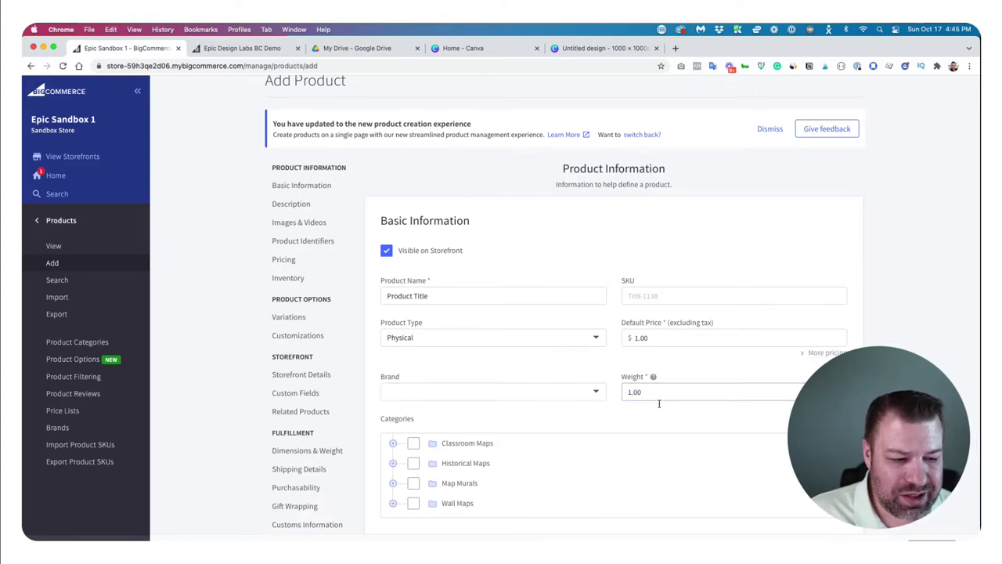
Step: Assign the product to the Classroom Maps category
scroll(660, 392, "down", 5)
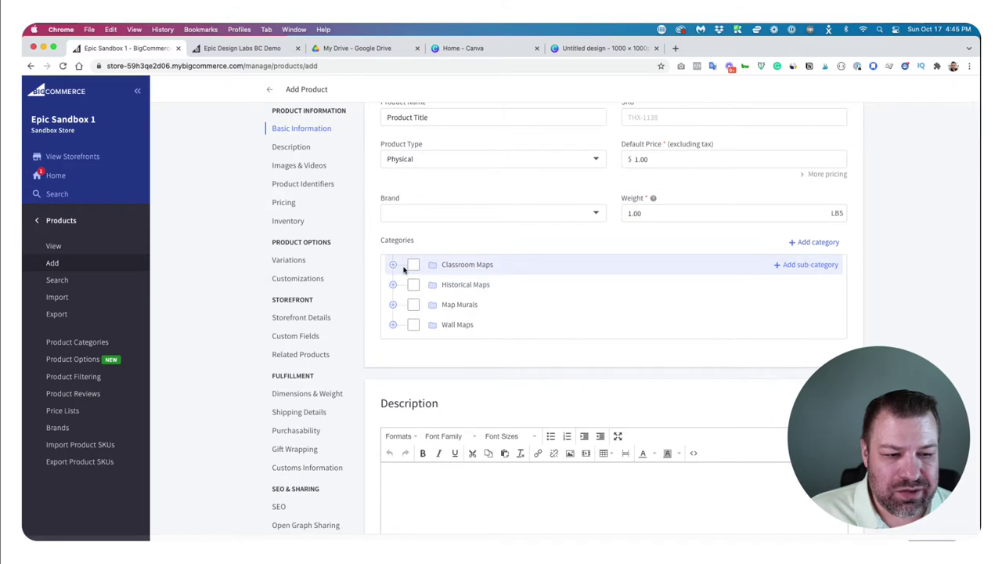
left_click(413, 266)
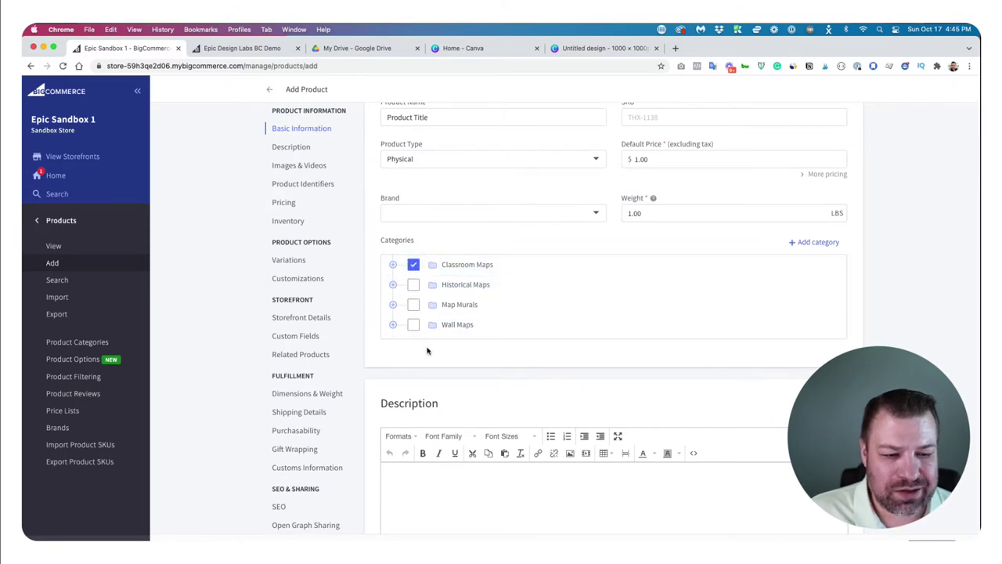
scroll(427, 351, "down", 5)
left_click(433, 300)
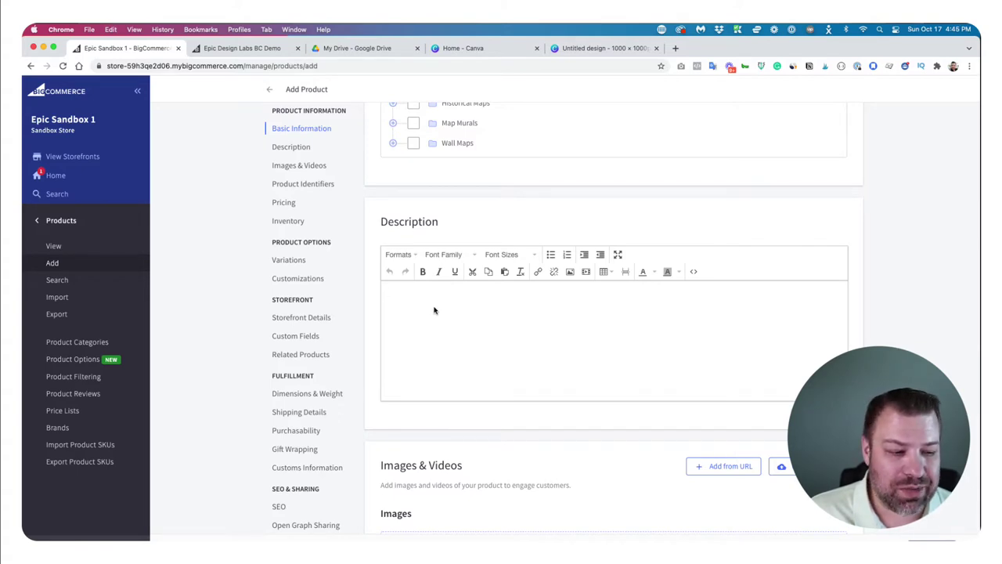
scroll(433, 306, "down", 5)
scroll(433, 348, "down", 2)
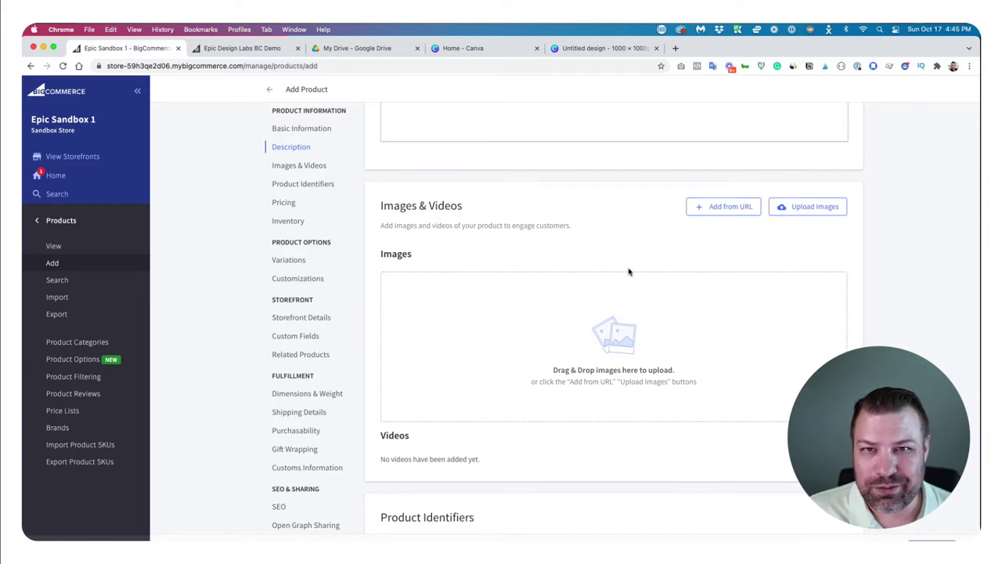
Step: Switch to the 1000px × 1000px design in Canva and download it as a JPG
left_click(603, 48)
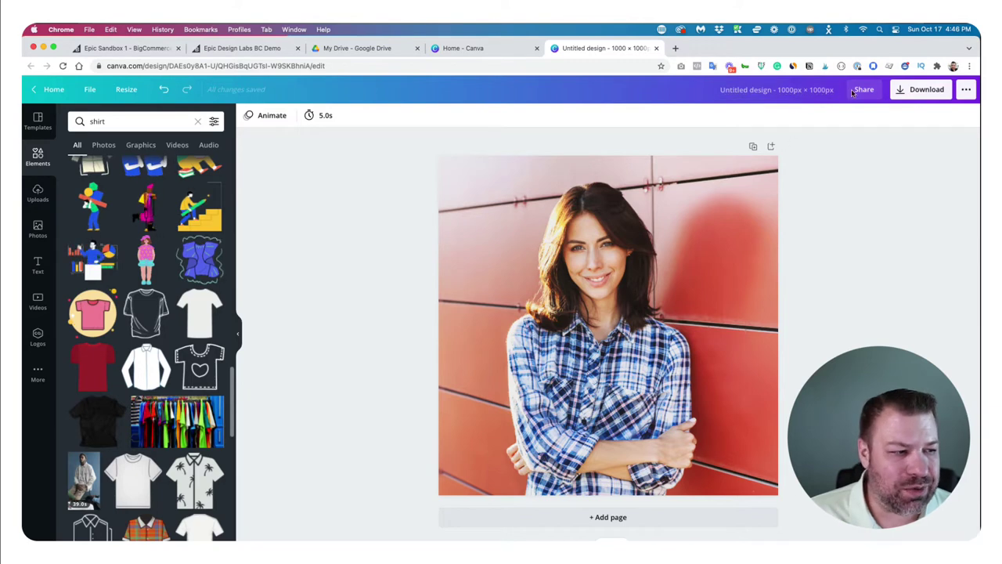
left_click(921, 89)
left_click(940, 160)
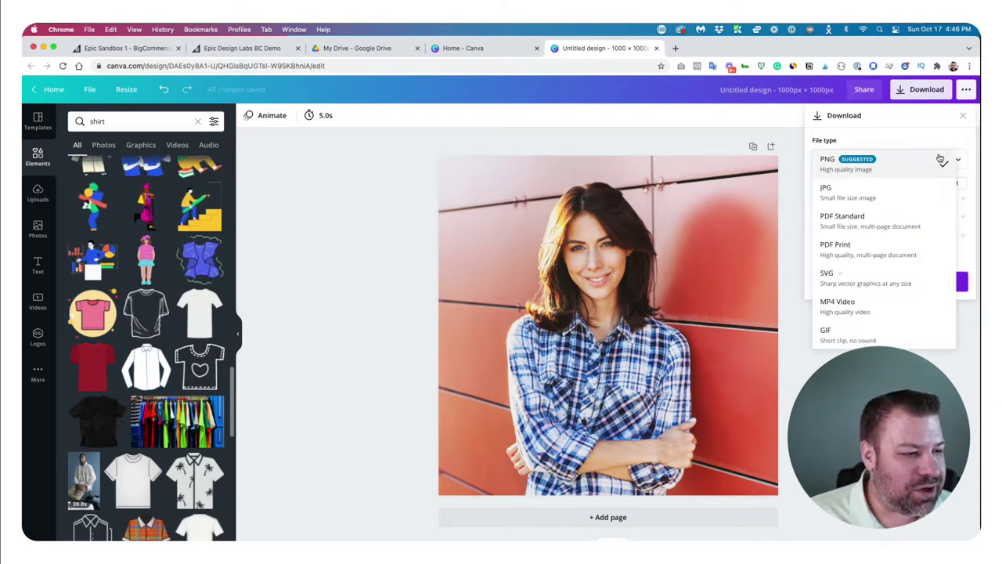
left_click(906, 190)
left_click(910, 278)
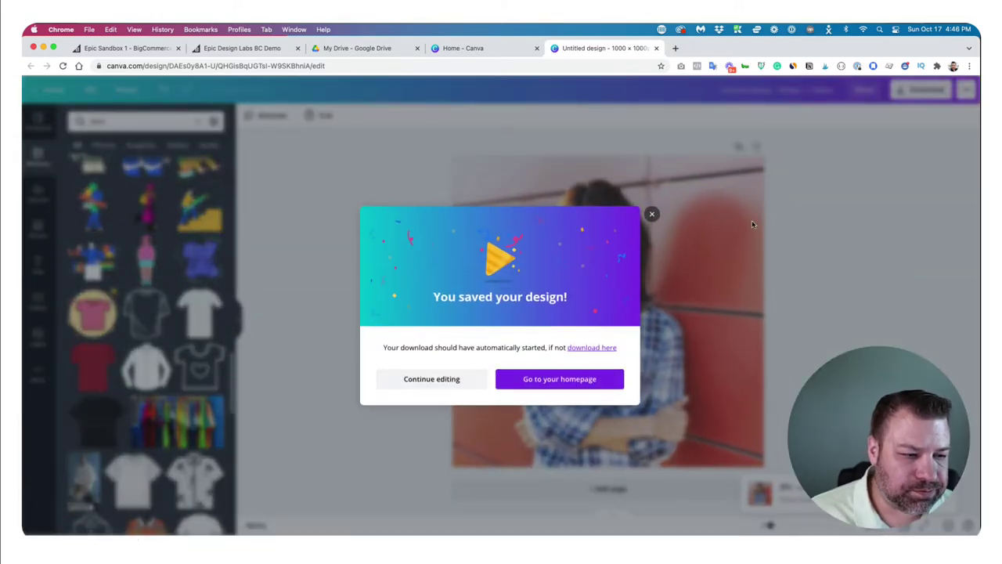
left_click(652, 214)
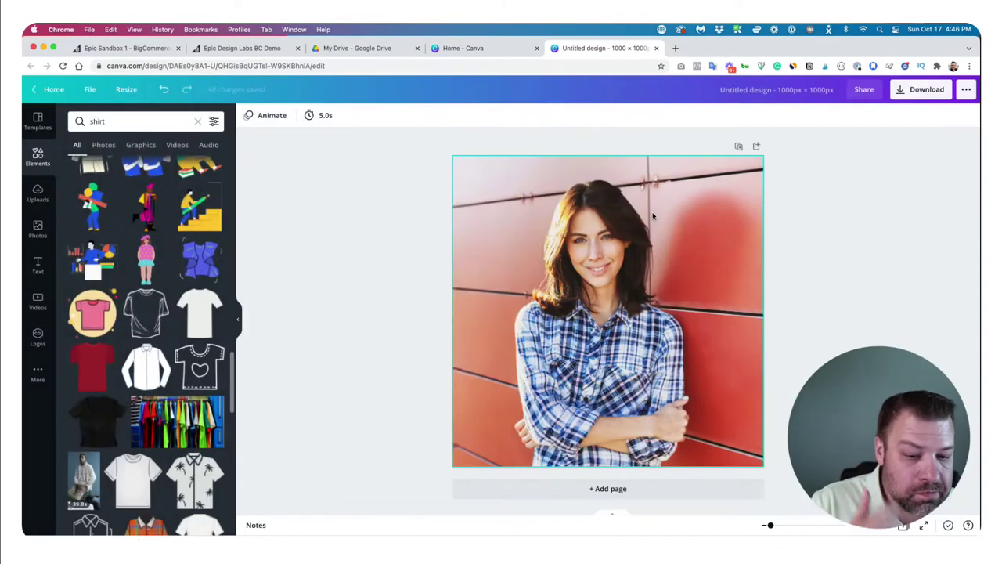
Step: Return to the new product in BigCommerce and upload the downloaded JPG to its images
left_click(227, 48)
left_click(125, 48)
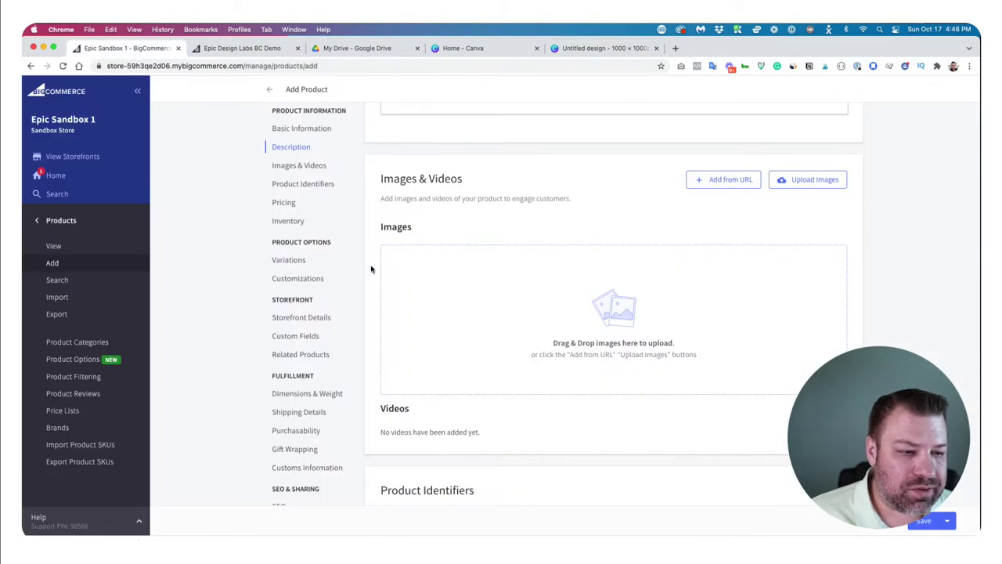
left_click_drag(251, 406, 458, 309)
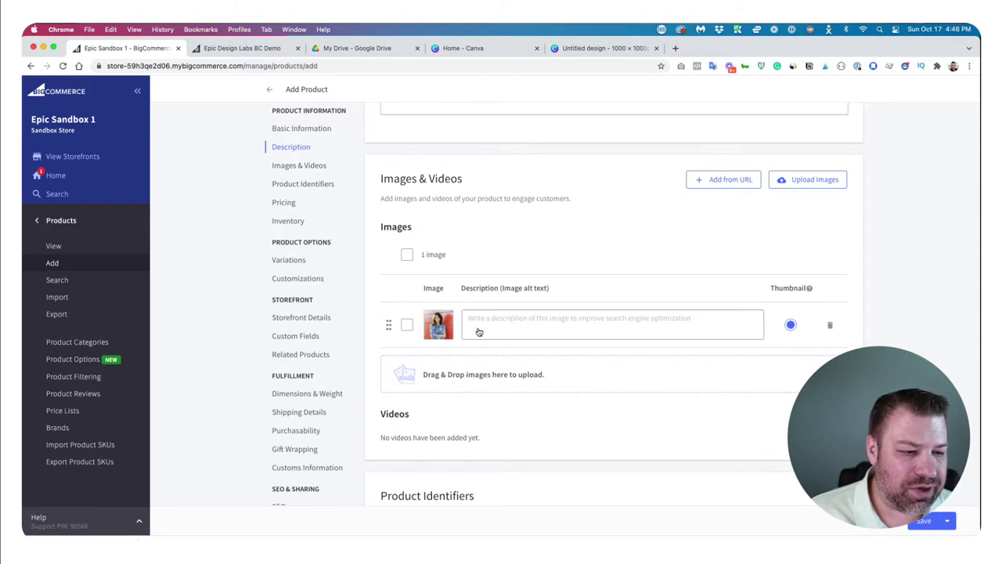
Step: Look over the remaining product sections and save the new product
scroll(468, 335, "down", 10)
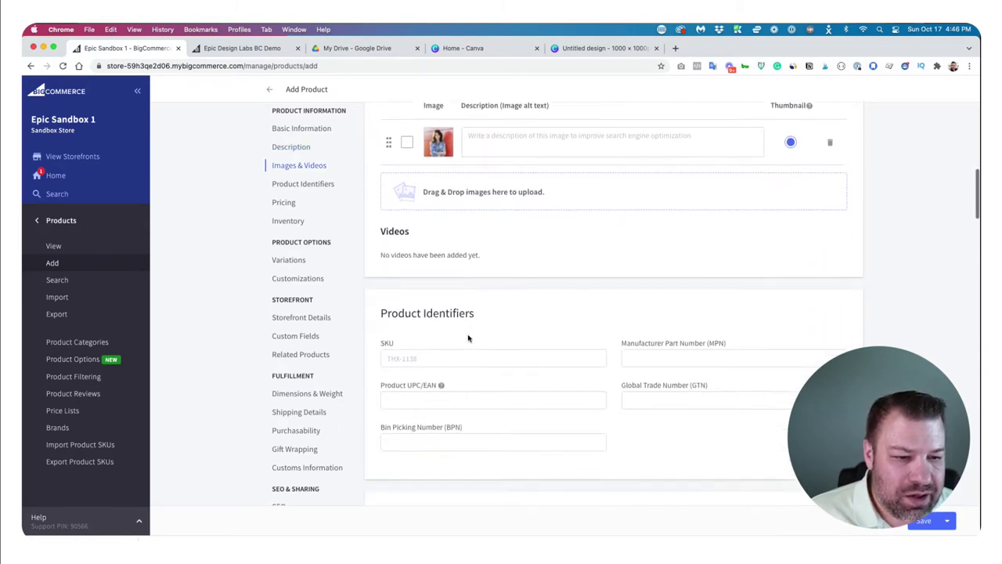
scroll(469, 337, "down", 3)
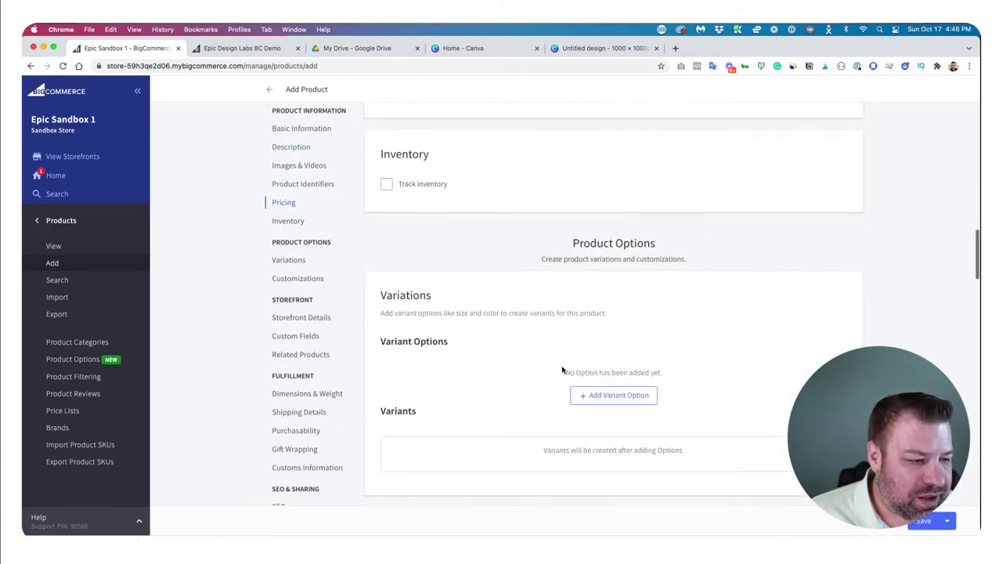
scroll(741, 466, "up", 15)
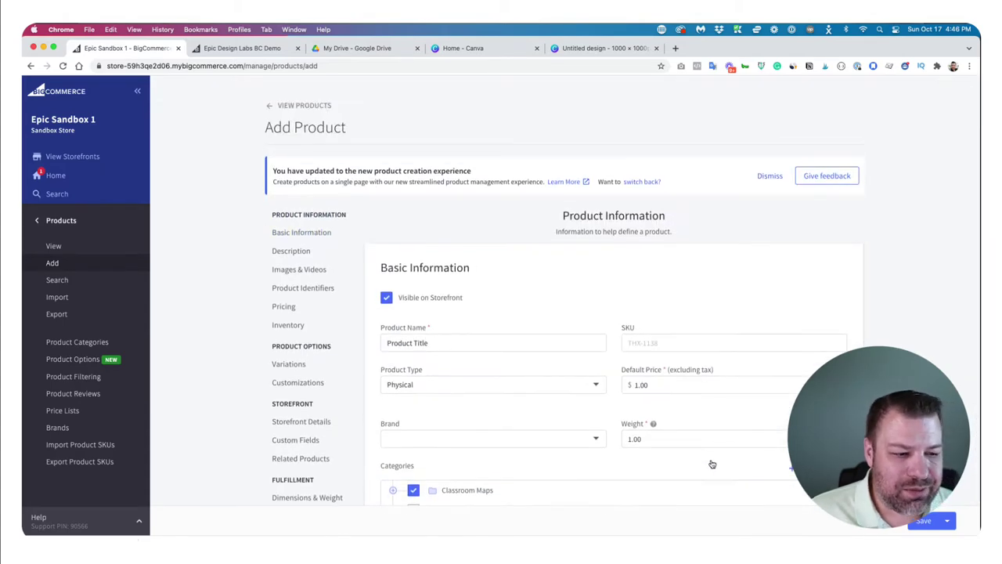
scroll(712, 462, "down", 1)
left_click(924, 522)
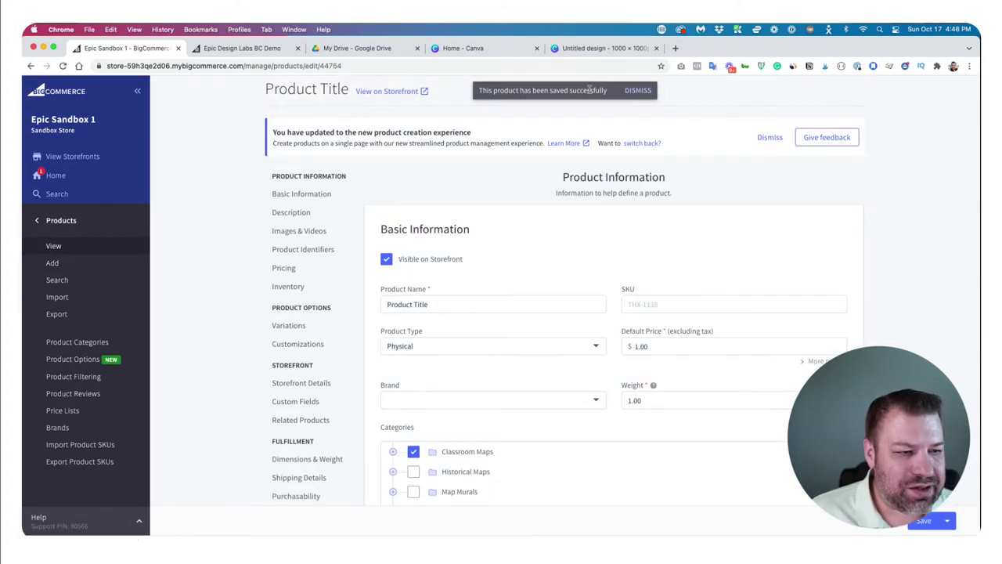
Step: Open the saved product on the storefront and examine its title, price, image and related products
left_click(423, 92)
left_click(237, 48)
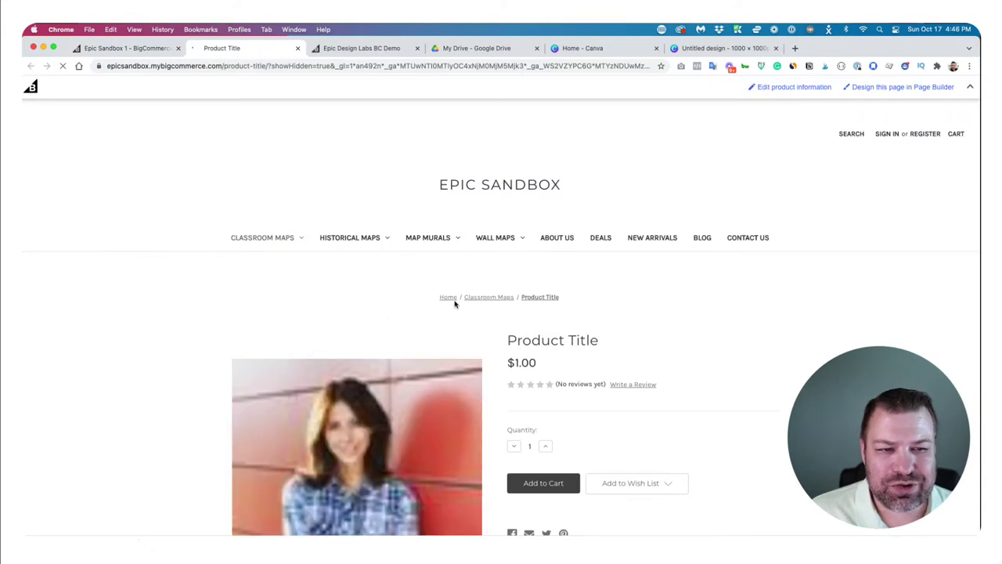
scroll(472, 310, "down", 3)
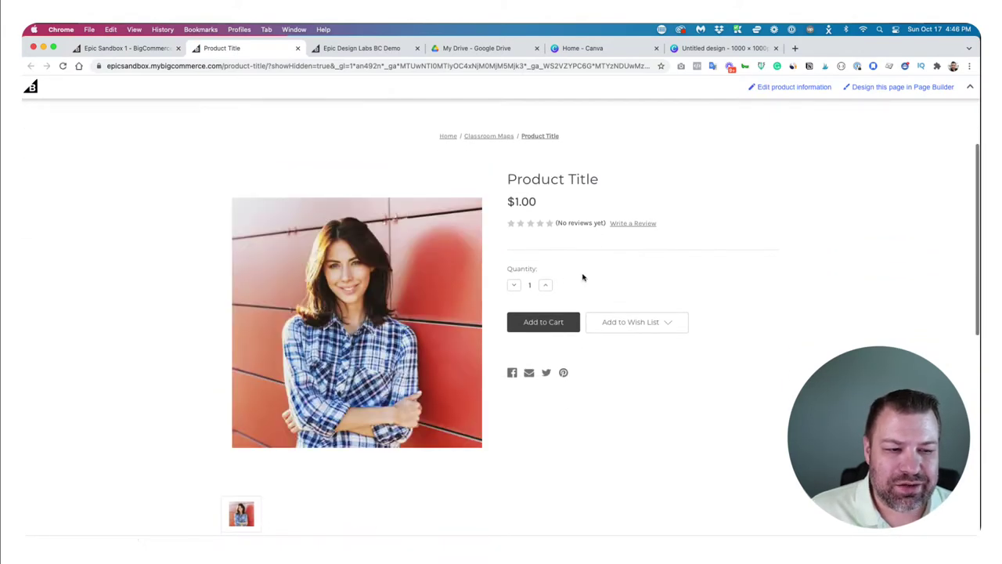
scroll(583, 276, "up", 1)
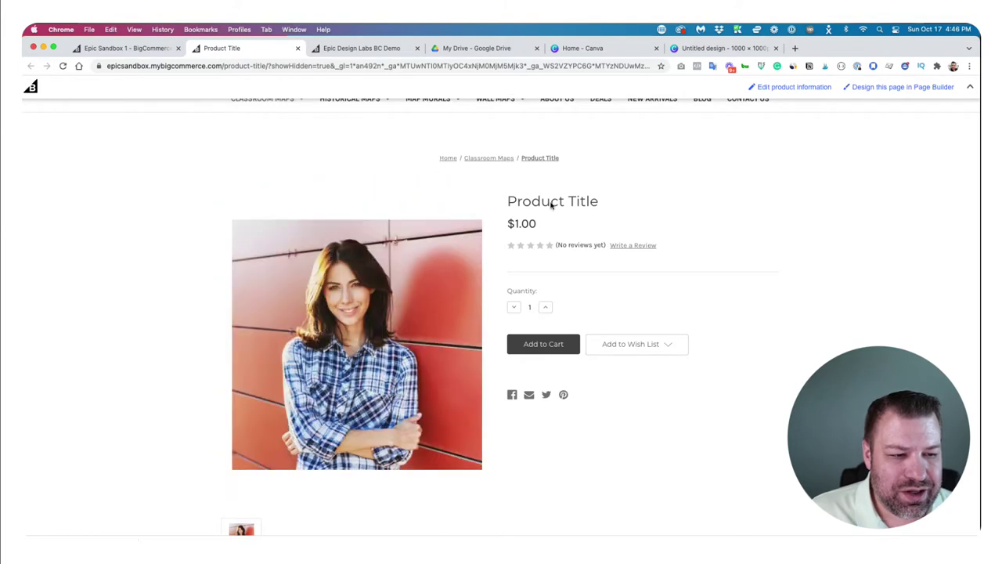
double_click(532, 223)
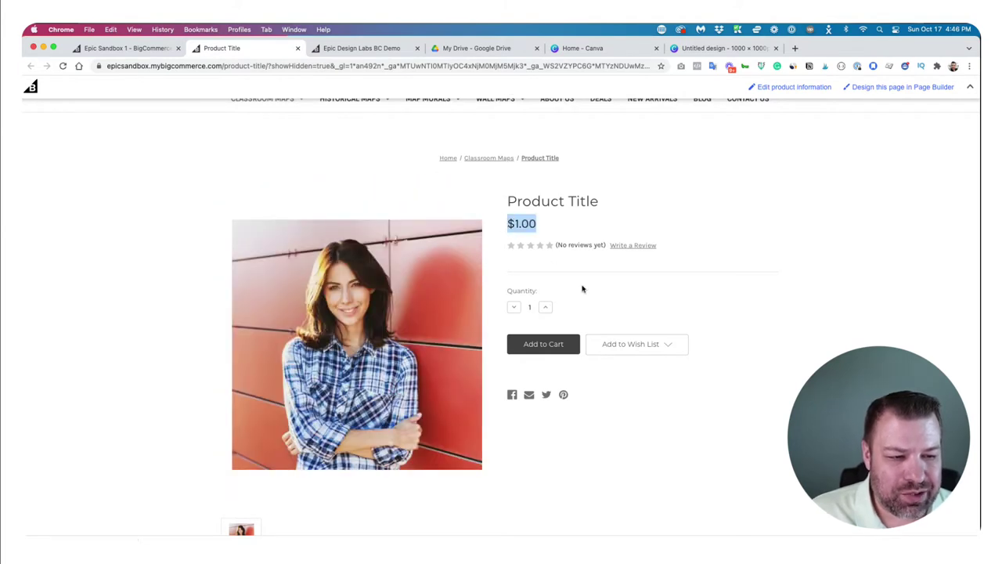
scroll(580, 282, "down", 4)
scroll(559, 277, "down", 6)
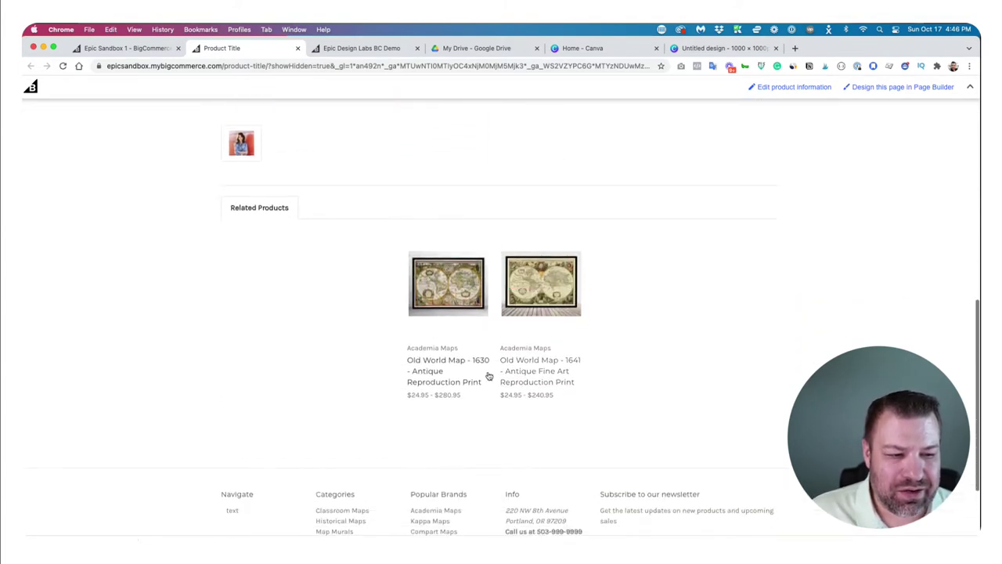
scroll(626, 230, "up", 12)
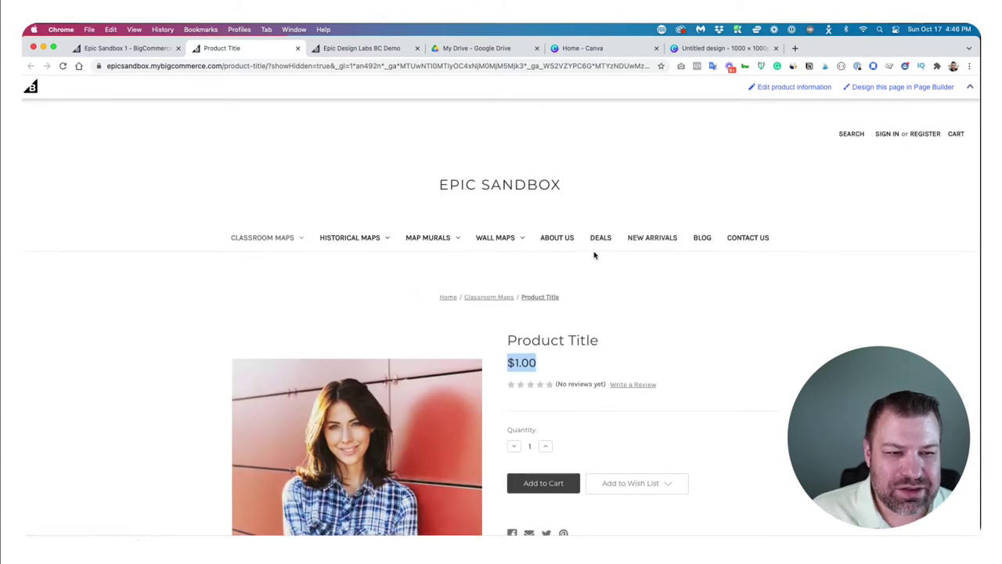
Step: Return to editing the product and set its brand to 4moms
left_click(138, 50)
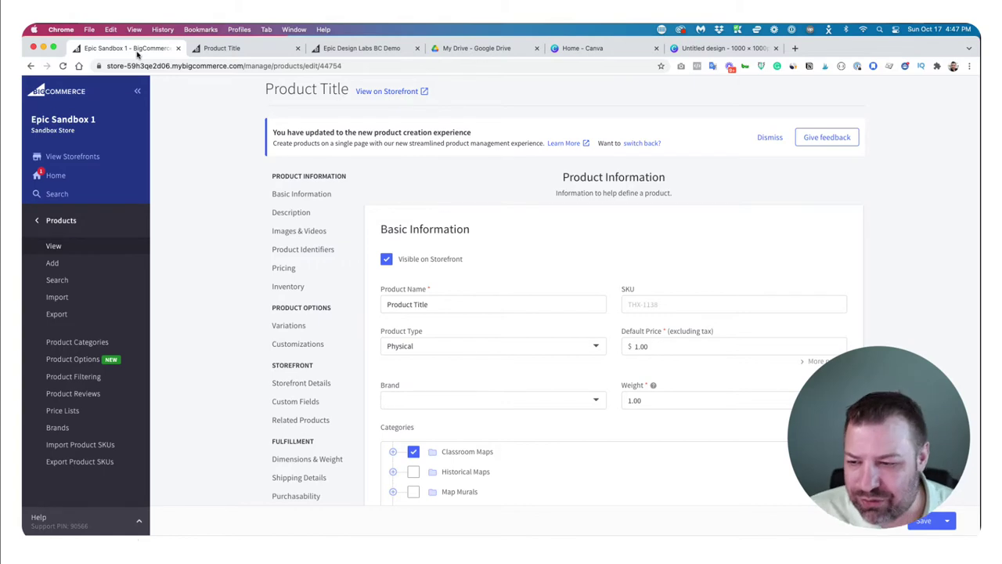
left_click(453, 399)
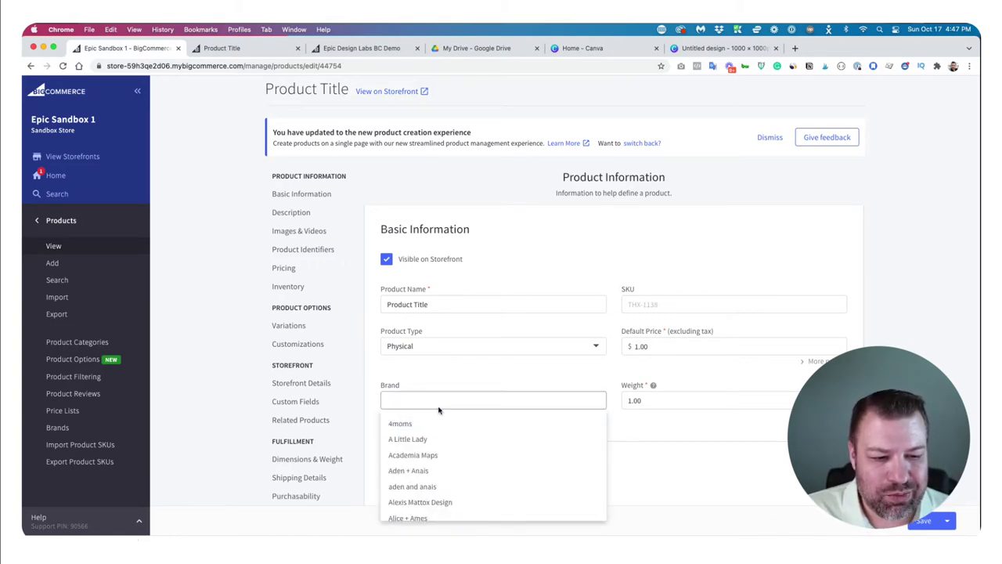
left_click(421, 425)
Step: Enter "typein your description" as the product description
scroll(428, 429, "down", 5)
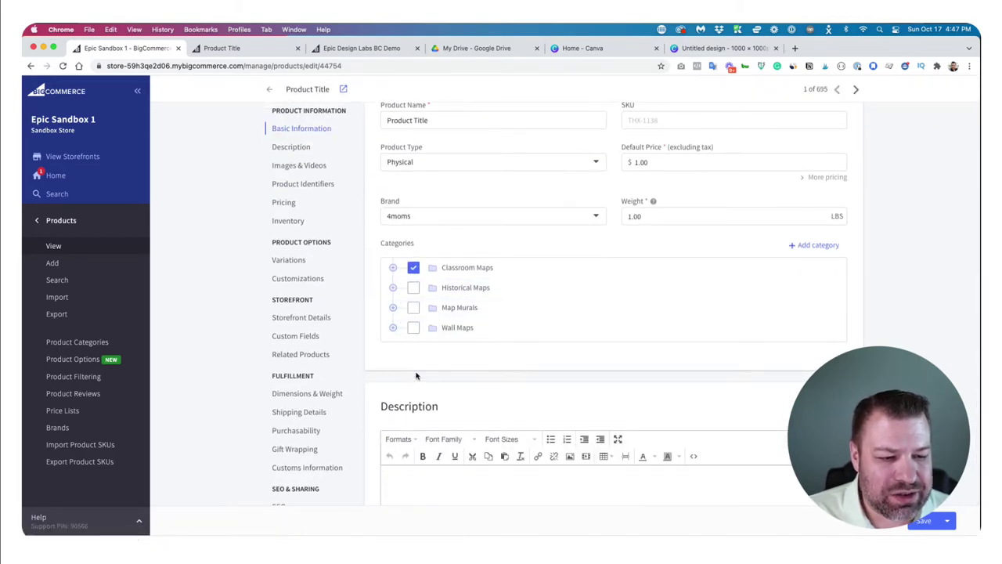
scroll(418, 349, "down", 4)
left_click(436, 343)
type("type")
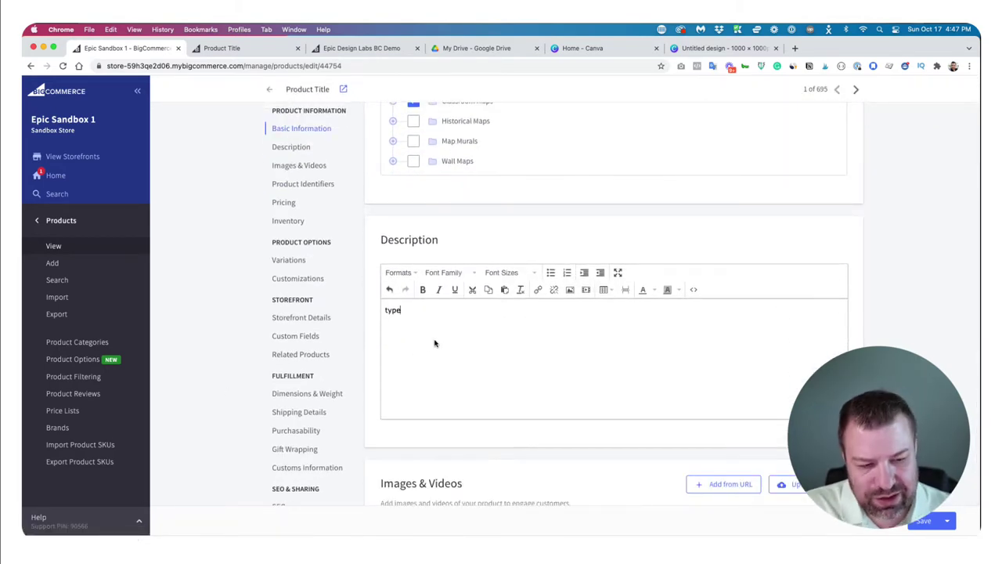
type("in your description")
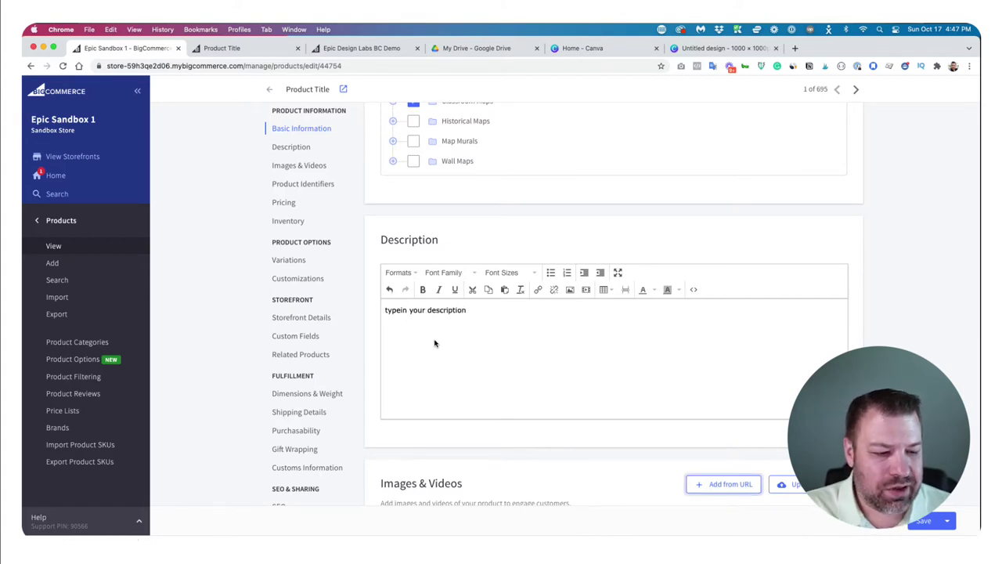
scroll(435, 343, "down", 5)
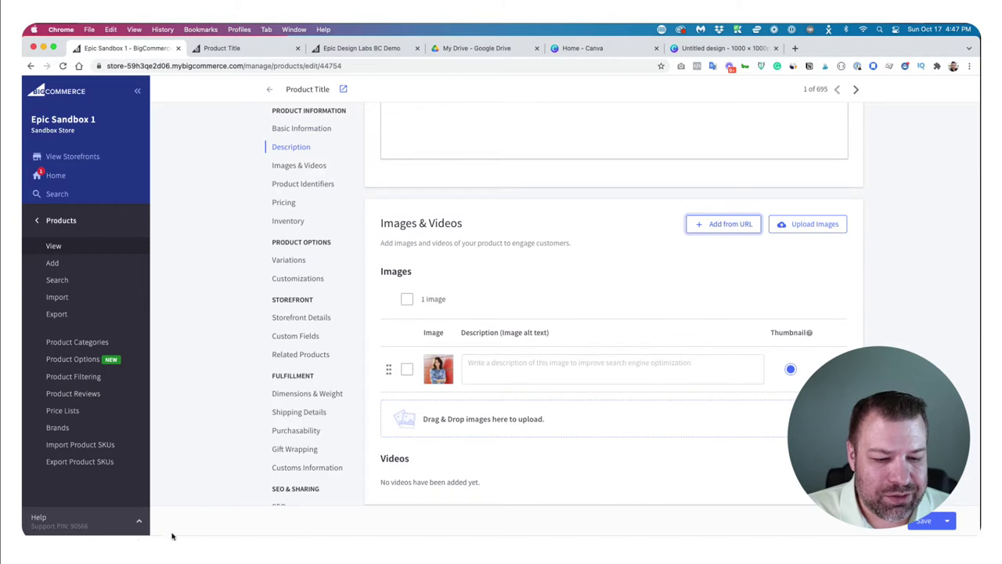
Step: Add two more copies of the woman-in-plaid-shirt photo to the product's images
left_click_drag(170, 539, 505, 414)
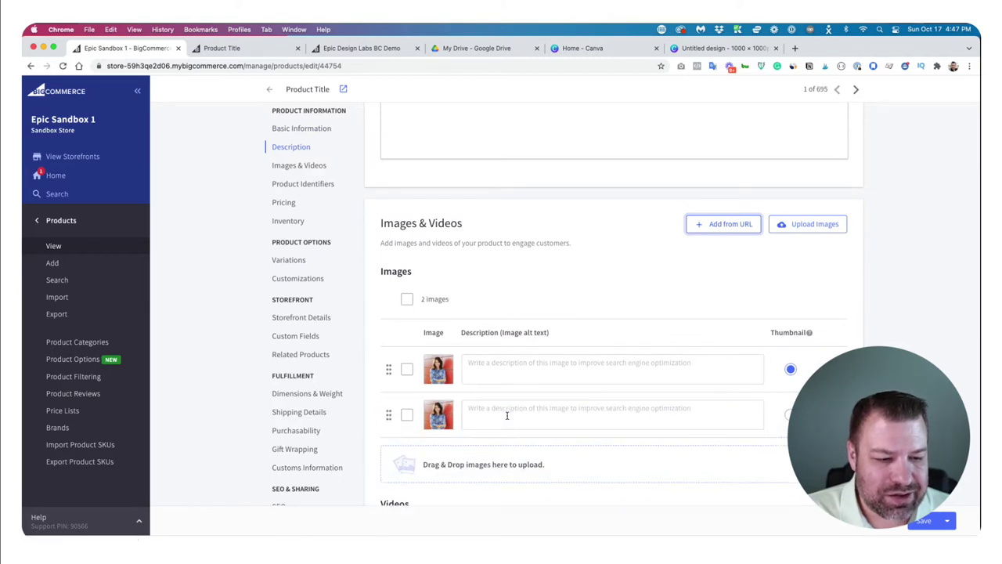
left_click_drag(381, 482, 504, 456)
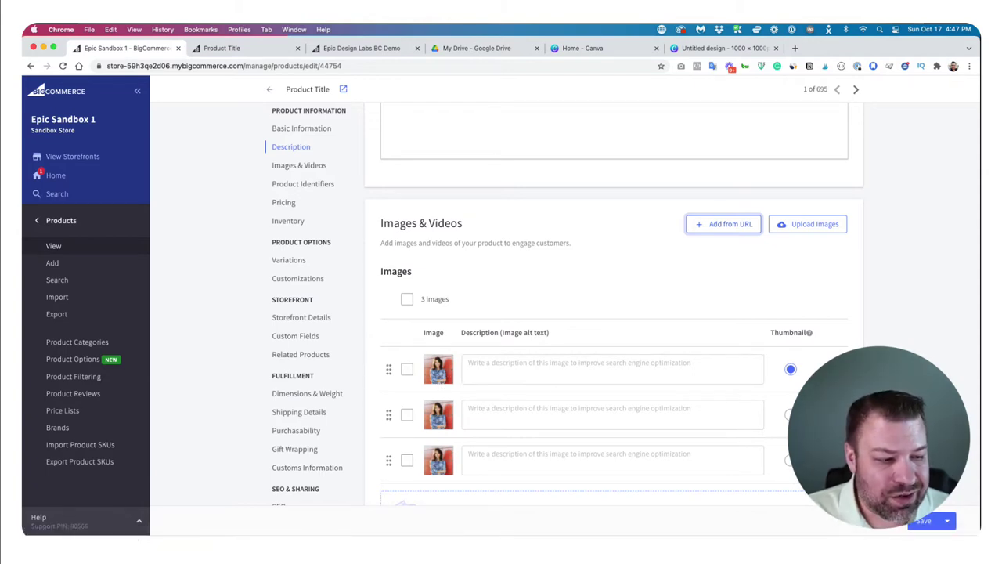
Step: Choose the second product image as the thumbnail and reorder the images so that the thumbnail image comes first
left_click(789, 414)
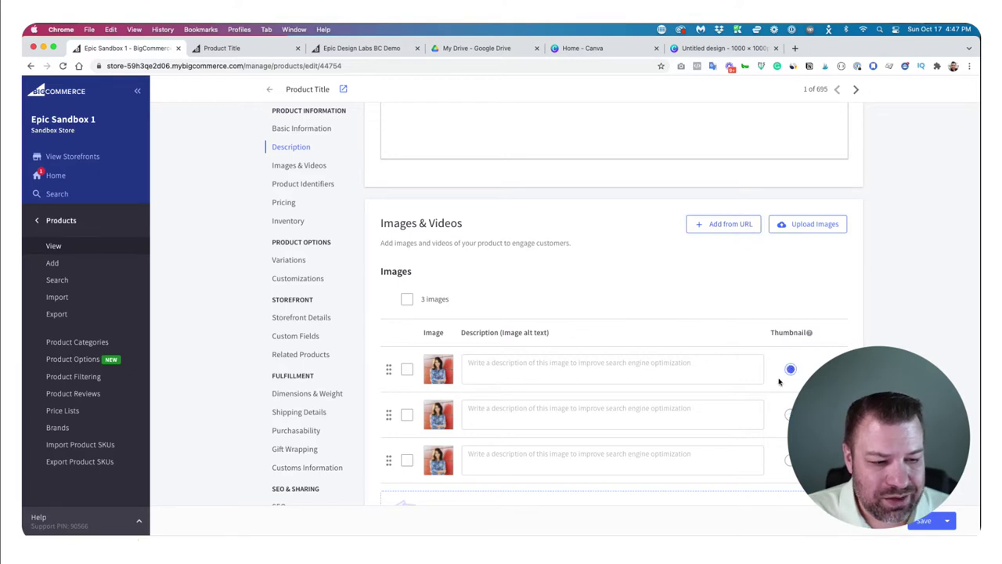
left_click_drag(389, 416, 386, 362)
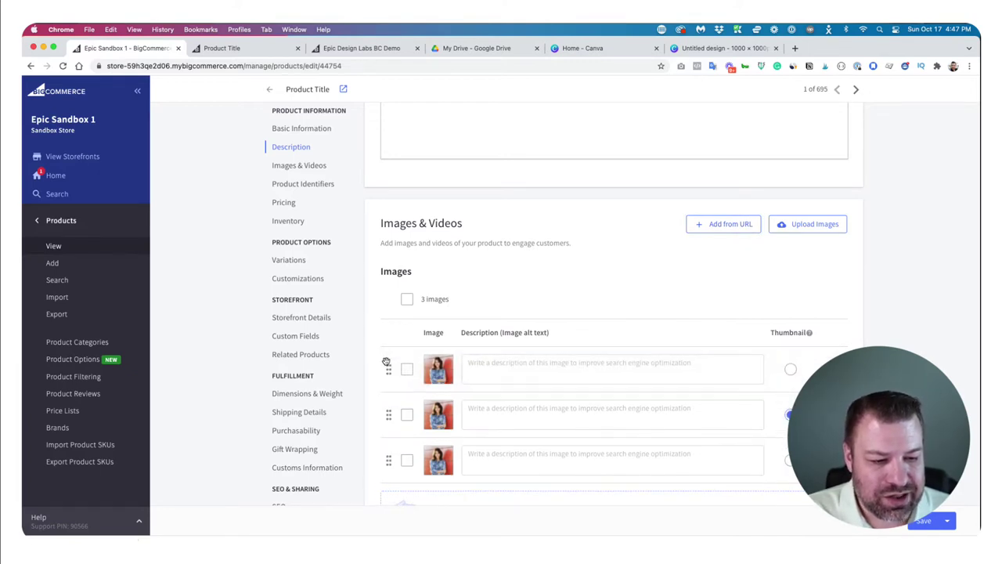
left_click_drag(389, 468, 385, 356)
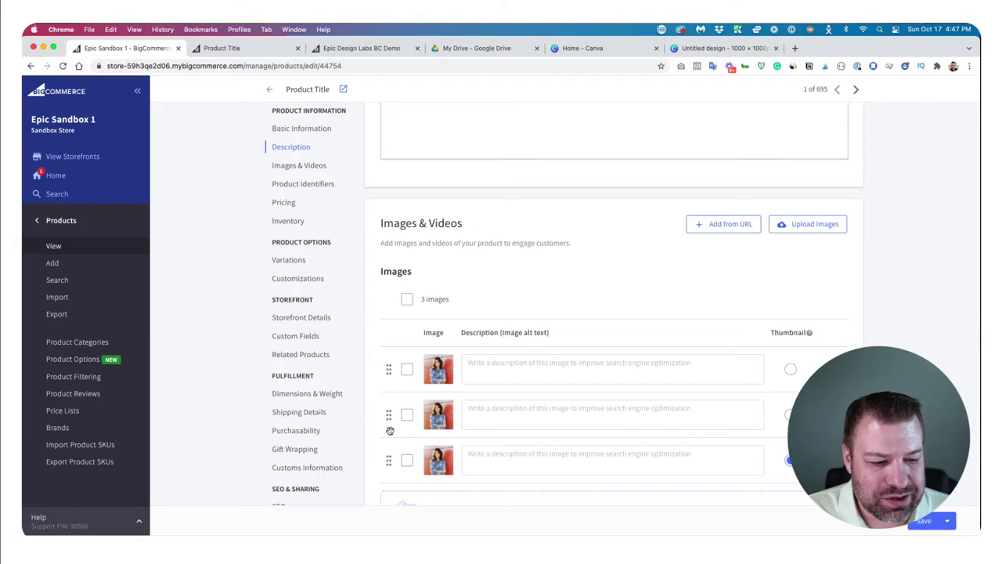
left_click_drag(386, 459, 387, 364)
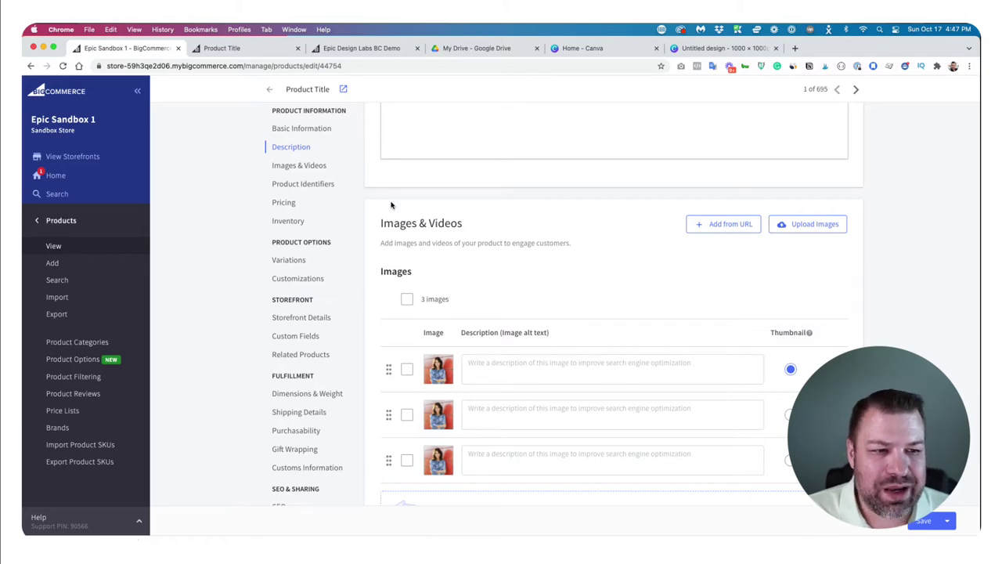
Step: Examine the main image and the thumbnail gallery on the product's storefront page
left_click(220, 48)
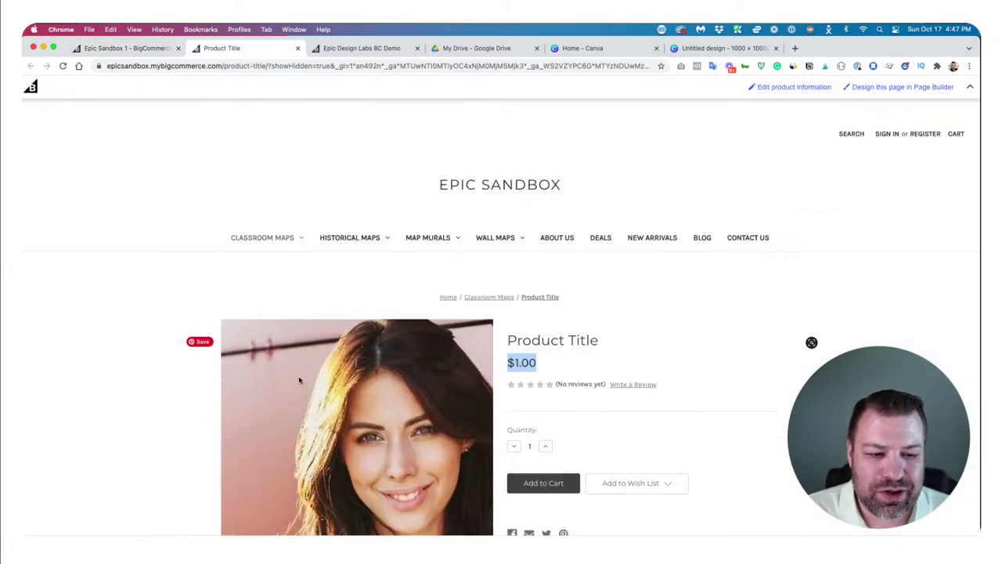
scroll(299, 380, "down", 3)
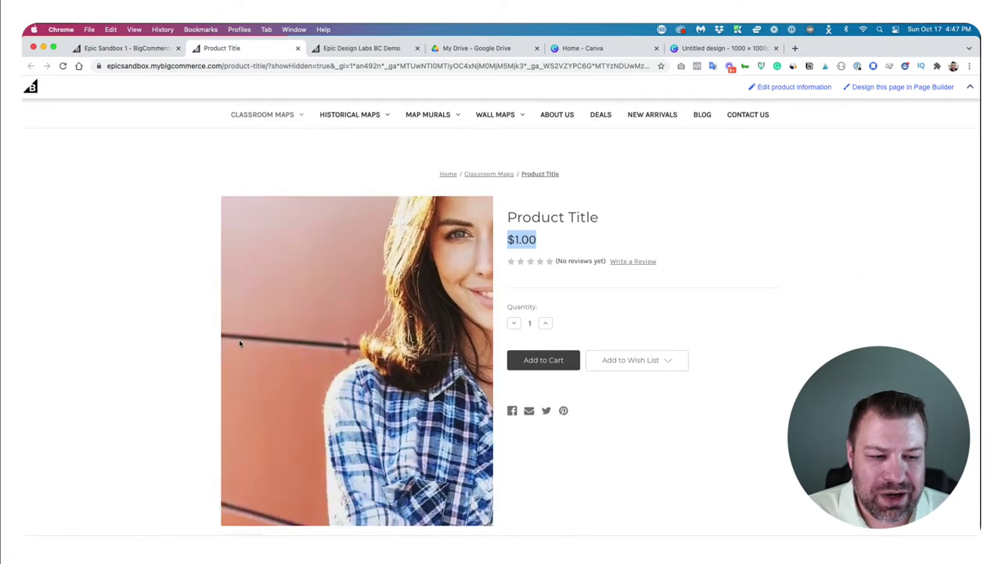
scroll(78, 402, "down", 3)
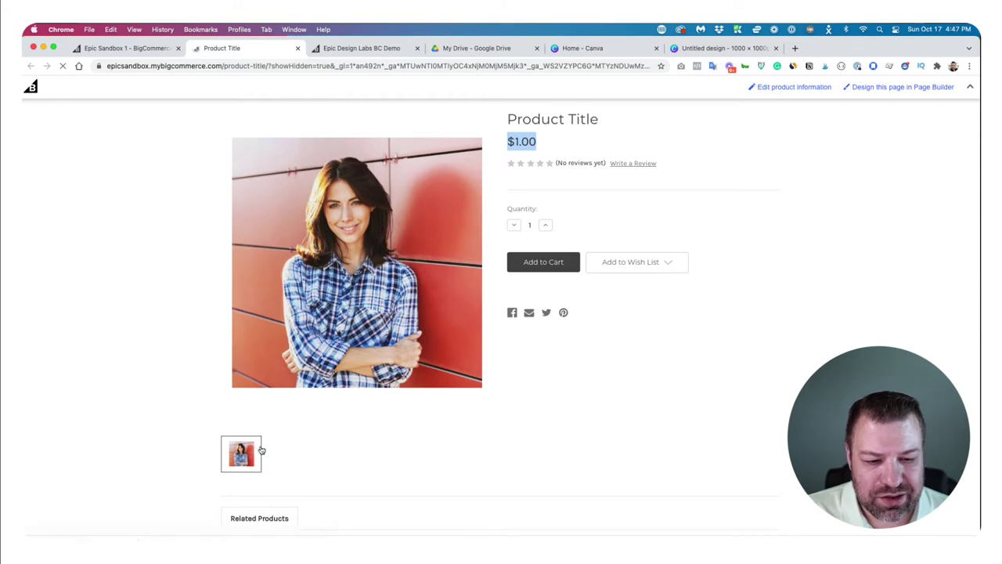
scroll(288, 485, "down", 3)
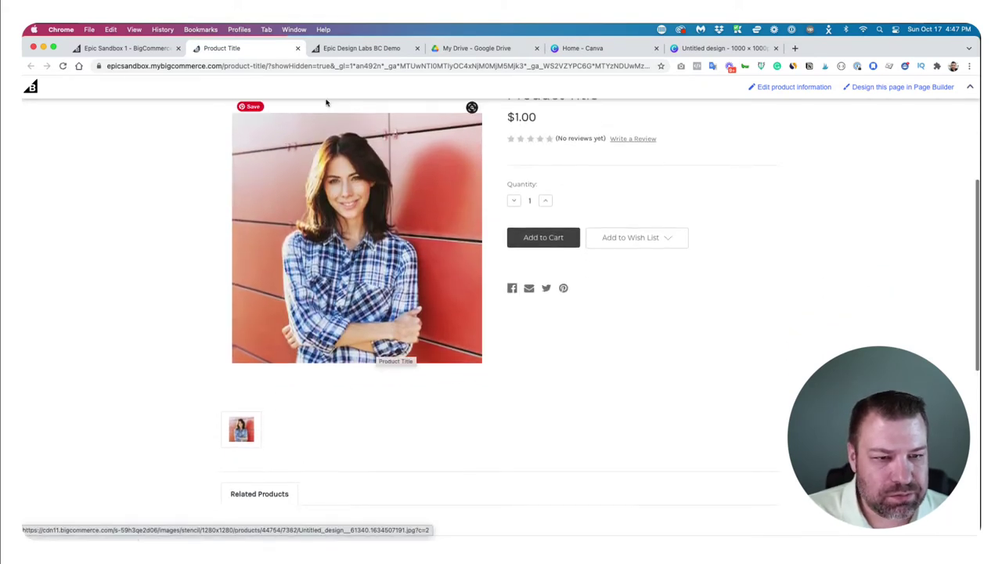
Step: Save the product changes and reload its storefront page to check the images, brand and description
left_click(114, 51)
left_click(924, 521)
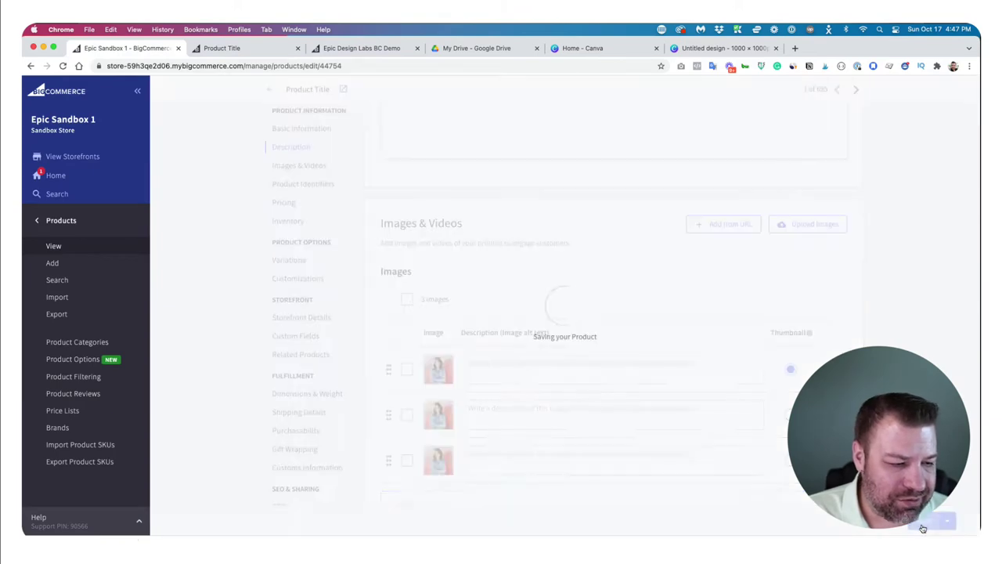
left_click(246, 47)
key("super+r")
scroll(210, 241, "down", 1)
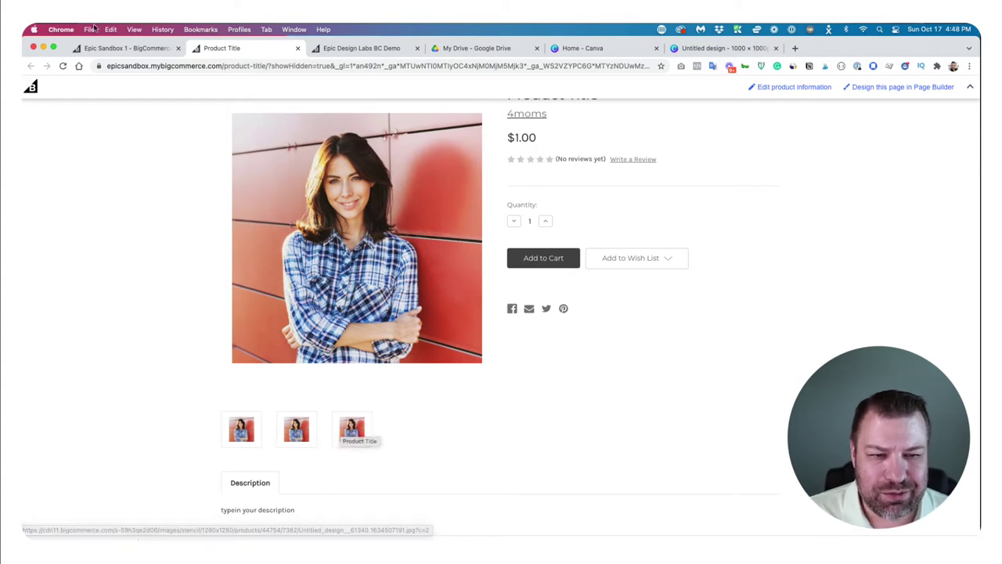
left_click(113, 48)
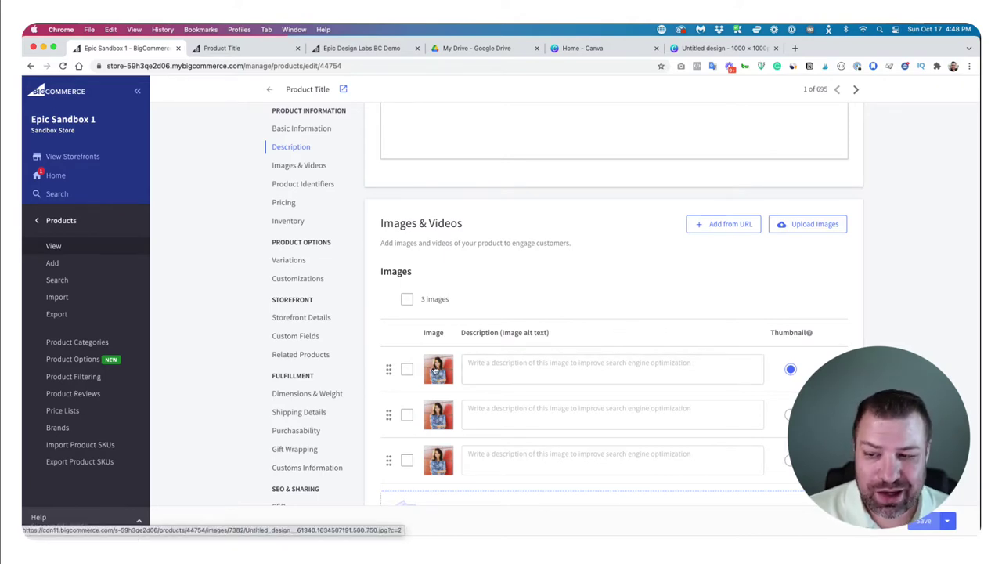
left_click(791, 369)
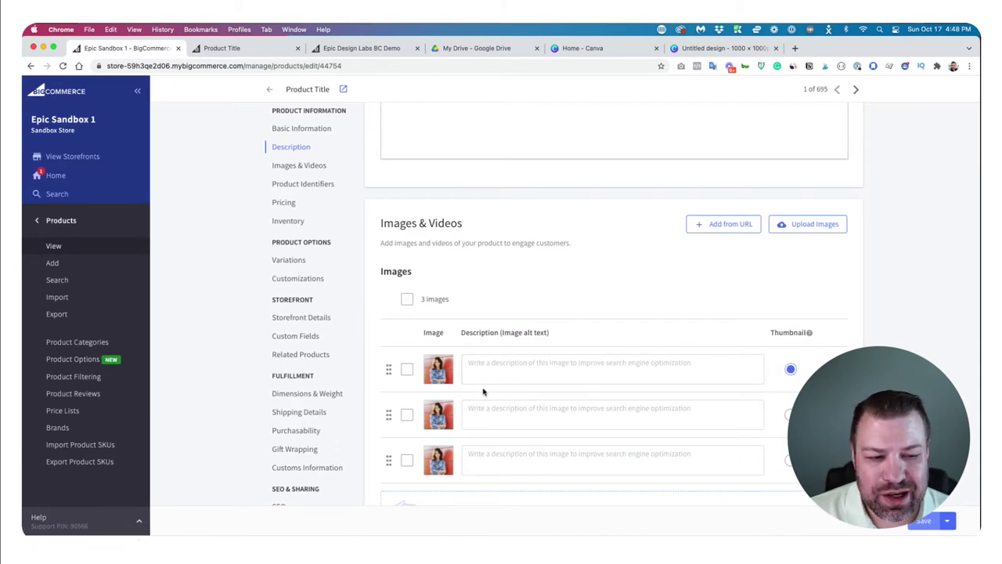
Step: Switch to the 1000 × 1000 px Canva design and add a blank second page
left_click(712, 48)
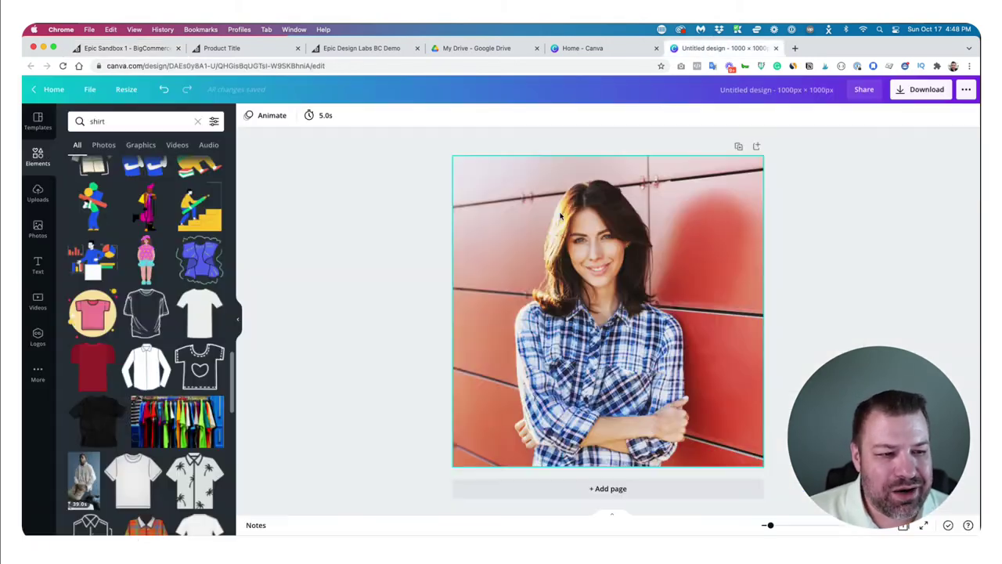
left_click(662, 487)
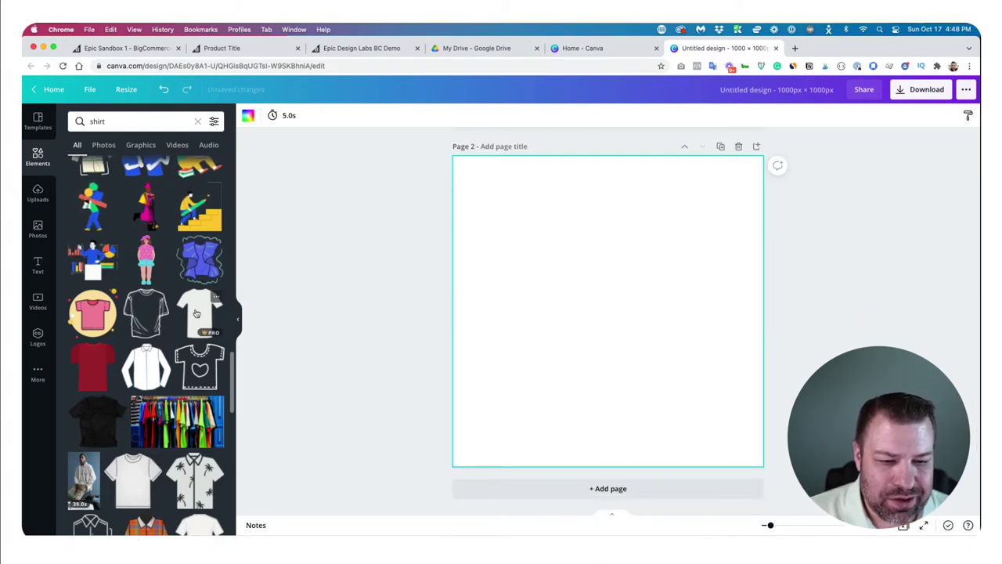
scroll(182, 377, "down", 10)
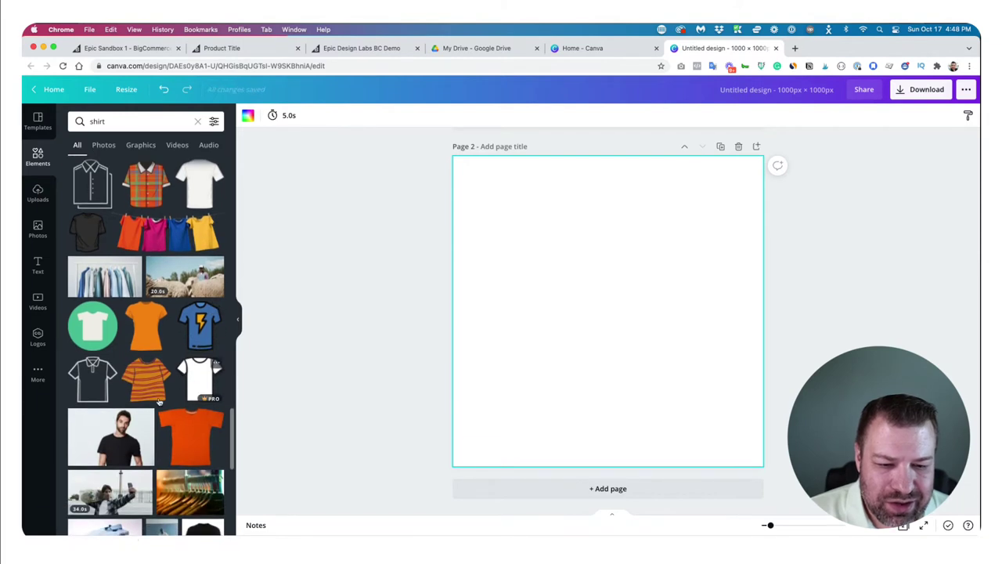
left_click(114, 435)
left_click_drag(601, 276, 507, 208)
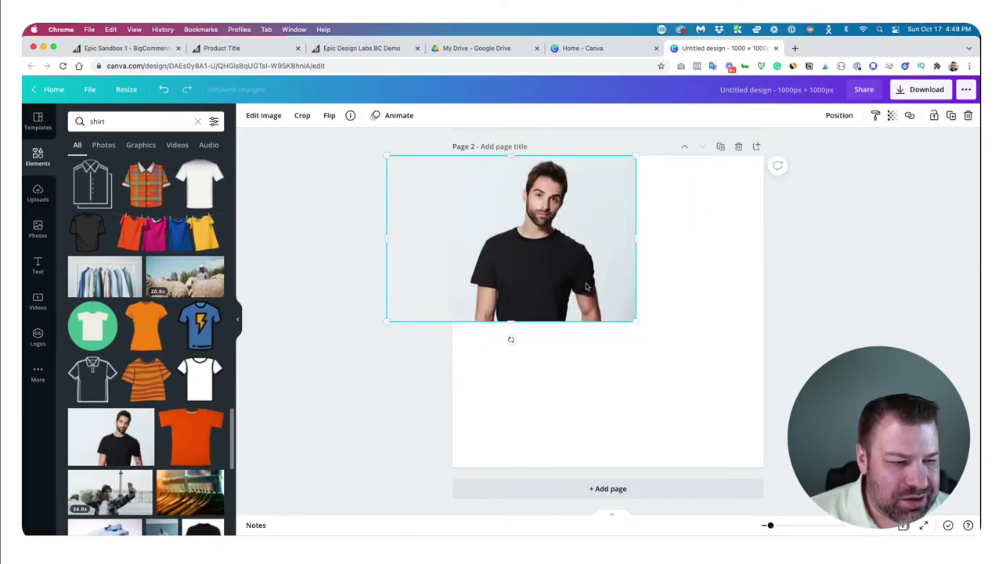
left_click_drag(635, 324, 868, 474)
left_click_drag(674, 371, 613, 373)
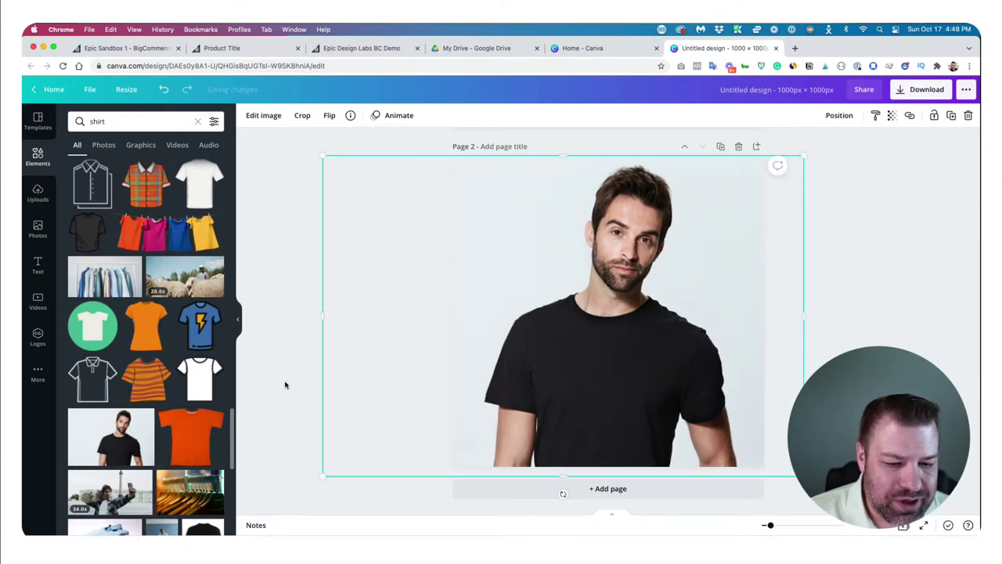
scroll(136, 396, "down", 10)
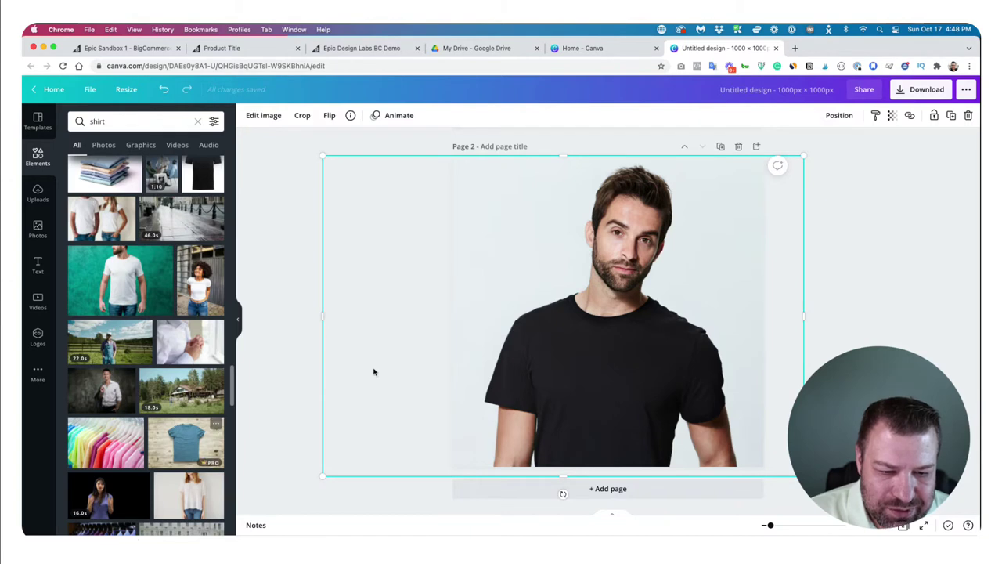
key("Delete")
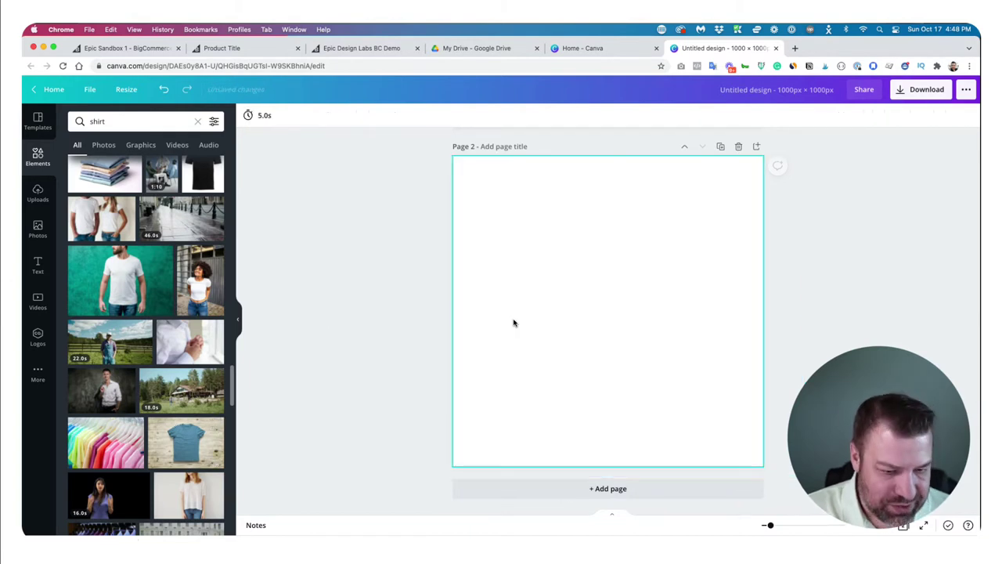
Step: Place the blue T-shirt photo on page 2, enlarge it to cover the whole page and centre the shirt
left_click(191, 437)
left_click_drag(574, 267, 477, 191)
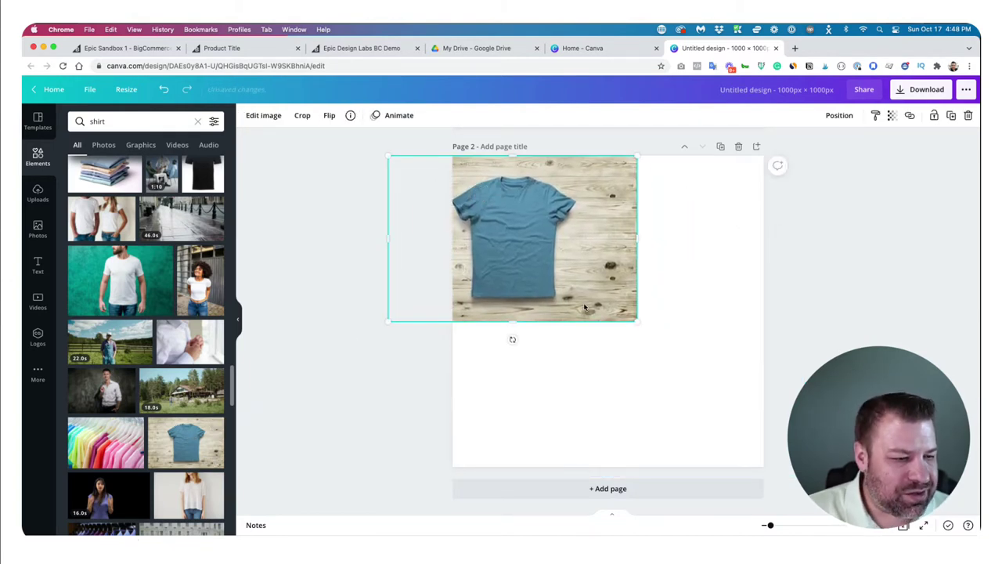
left_click_drag(634, 319, 900, 492)
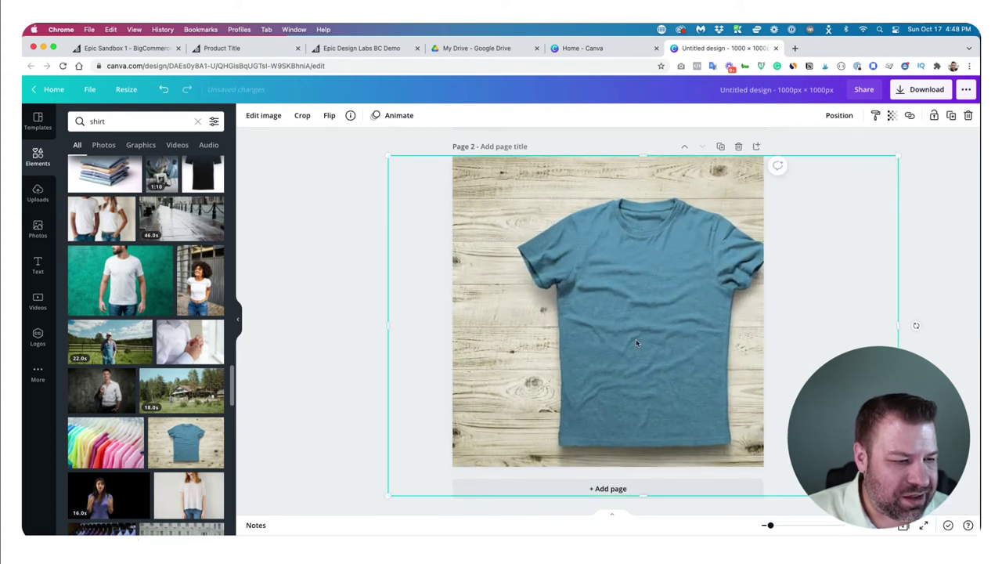
left_click_drag(627, 335, 592, 331)
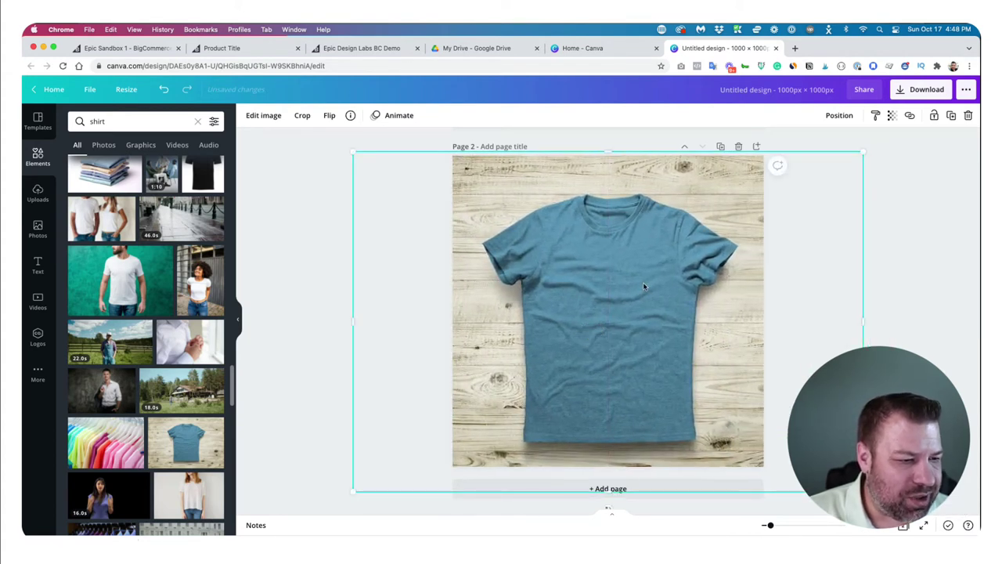
Step: Download only page 2 of the design as a JPG
left_click(910, 89)
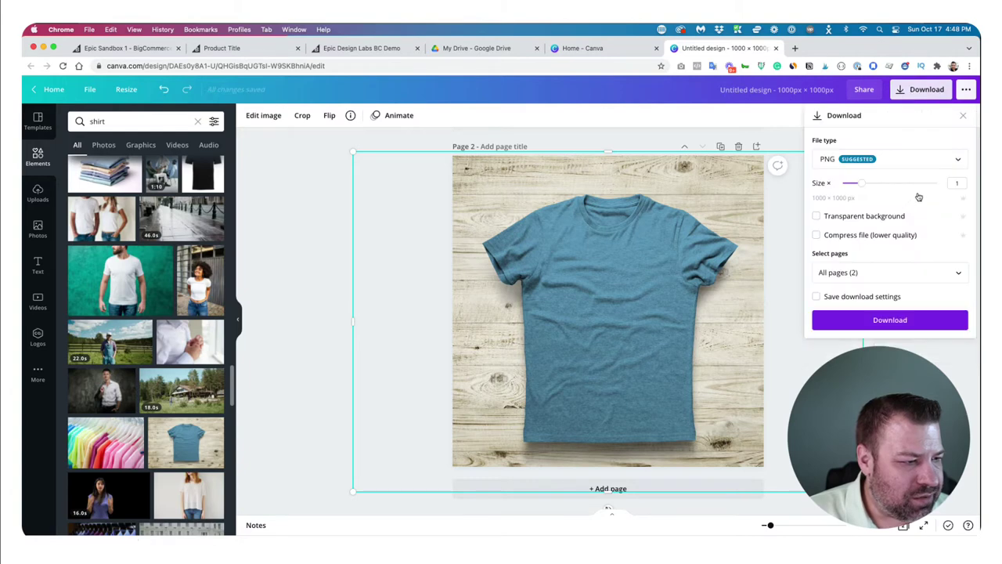
left_click(900, 168)
left_click(869, 192)
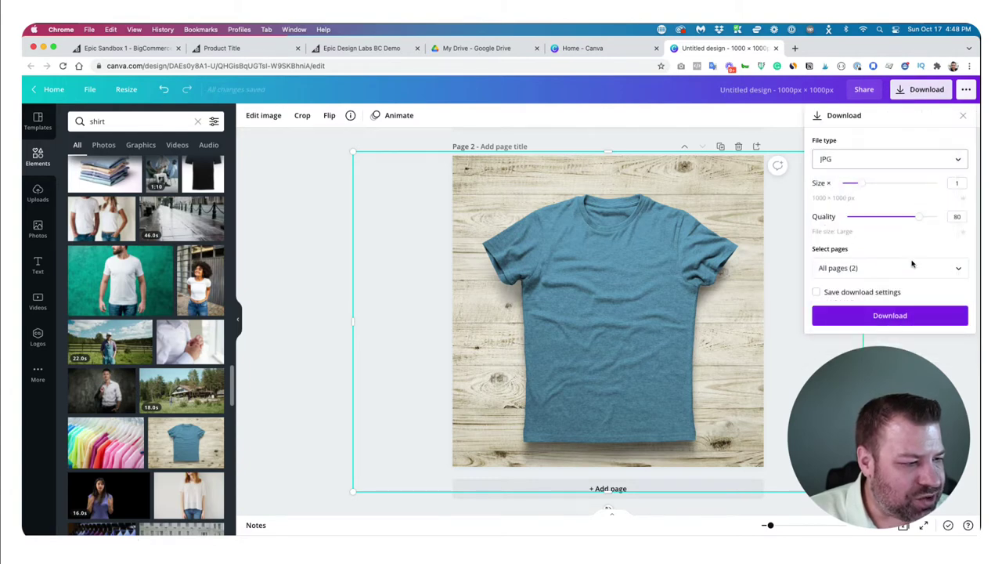
left_click(900, 268)
left_click(956, 324)
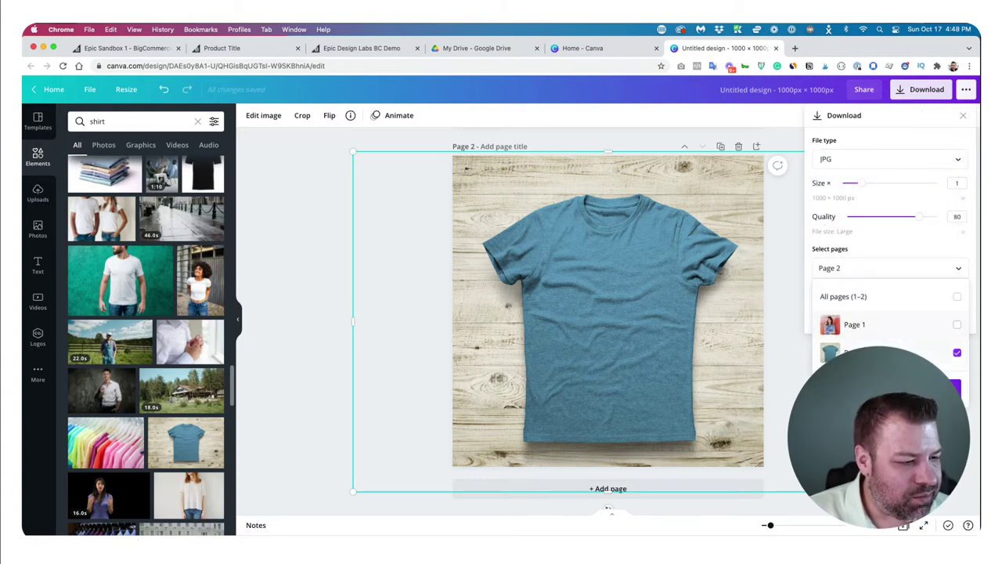
left_click(951, 385)
left_click(893, 315)
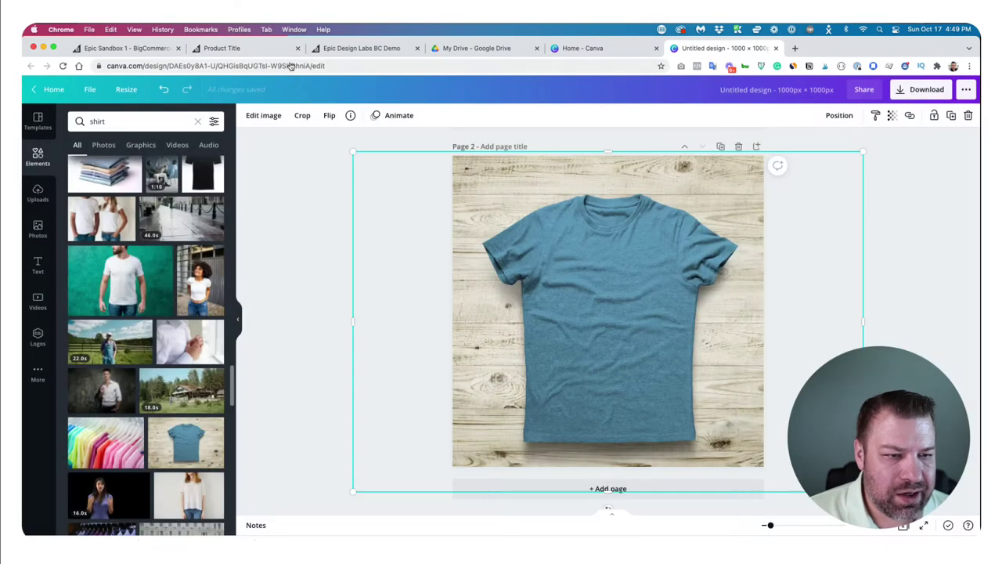
Step: Return to editing the BigCommerce product and replace its third image with the downloaded blue T-shirt image
left_click(235, 48)
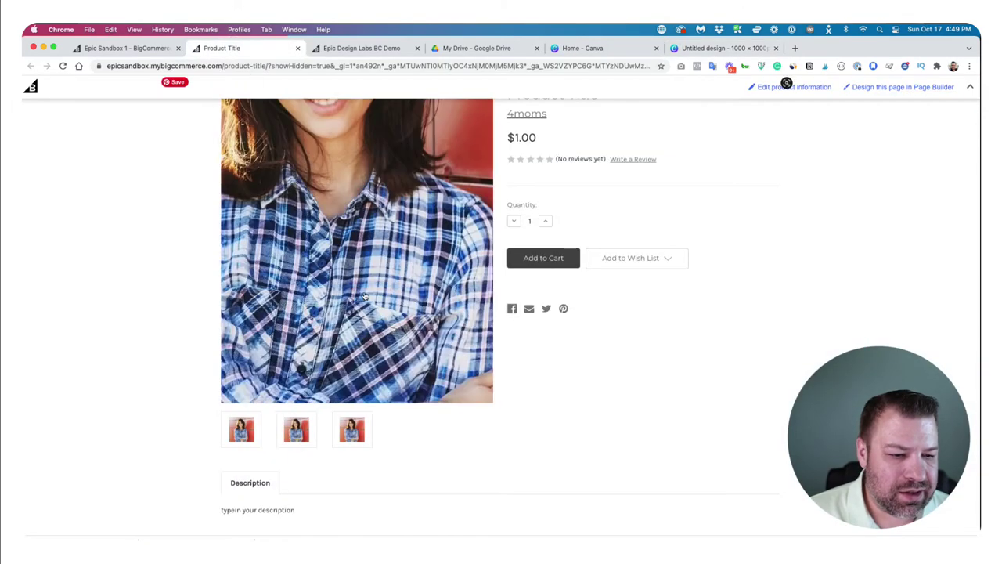
left_click(127, 50)
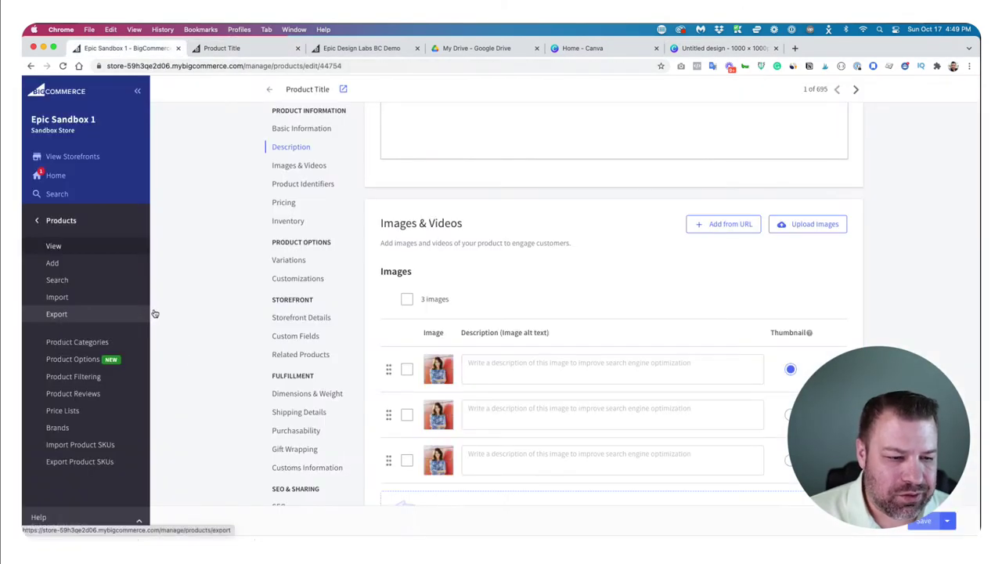
scroll(192, 374, "down", 1)
left_click_drag(431, 468, 443, 499)
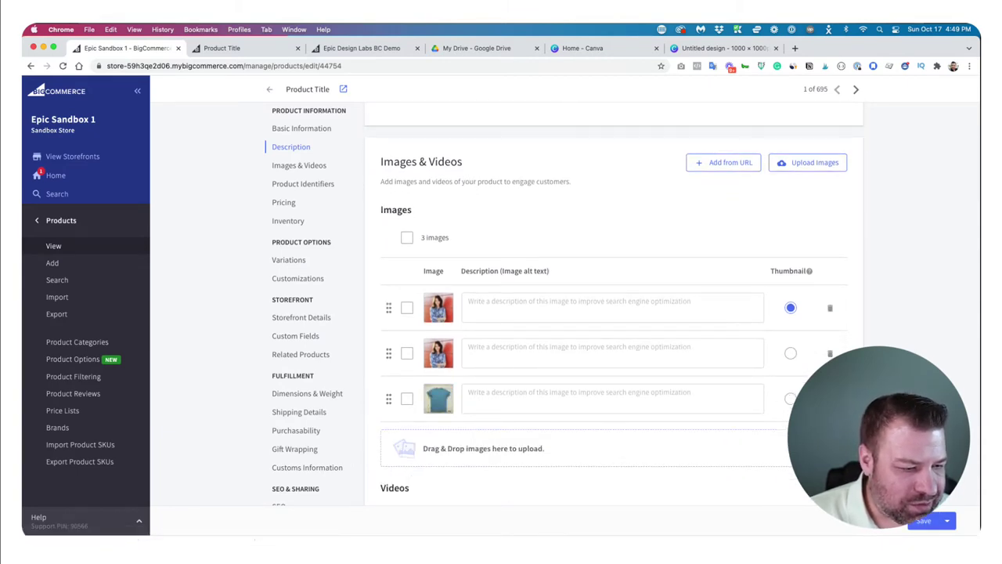
Step: Make the blue T-shirt image the product thumbnail and save the product
left_click(790, 399)
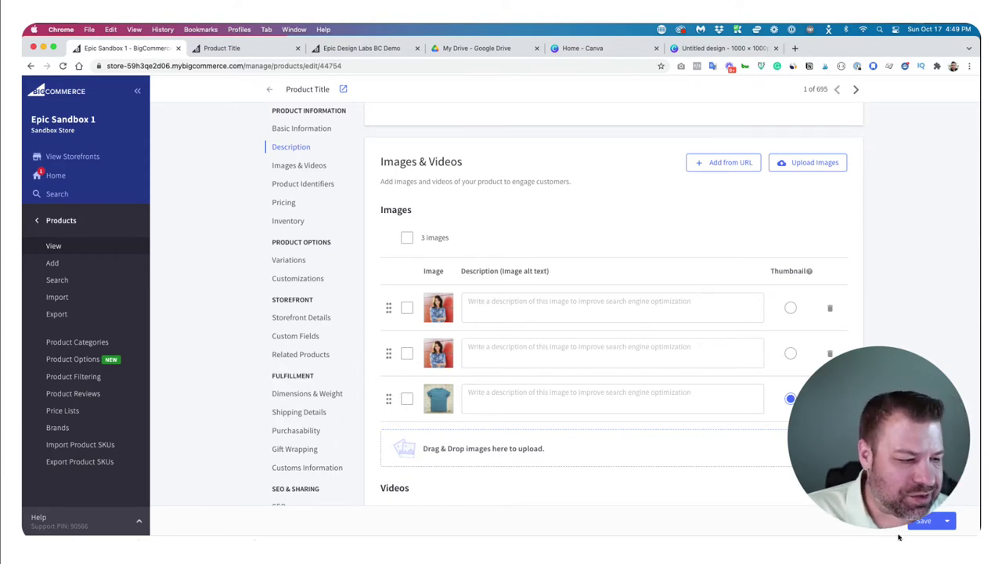
left_click(922, 522)
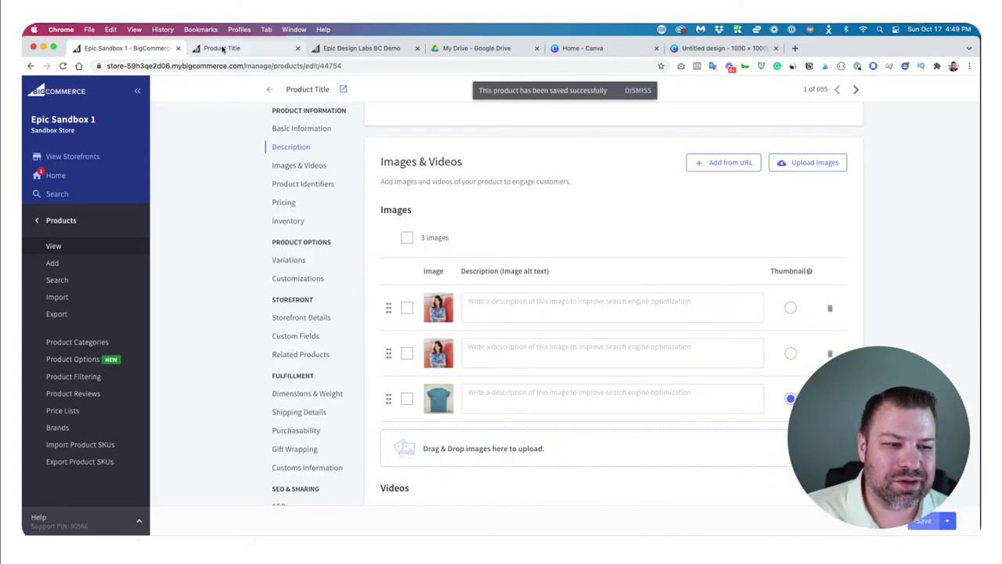
Step: Reload the product's storefront page and examine which image is shown first and the gallery below it
left_click(222, 48)
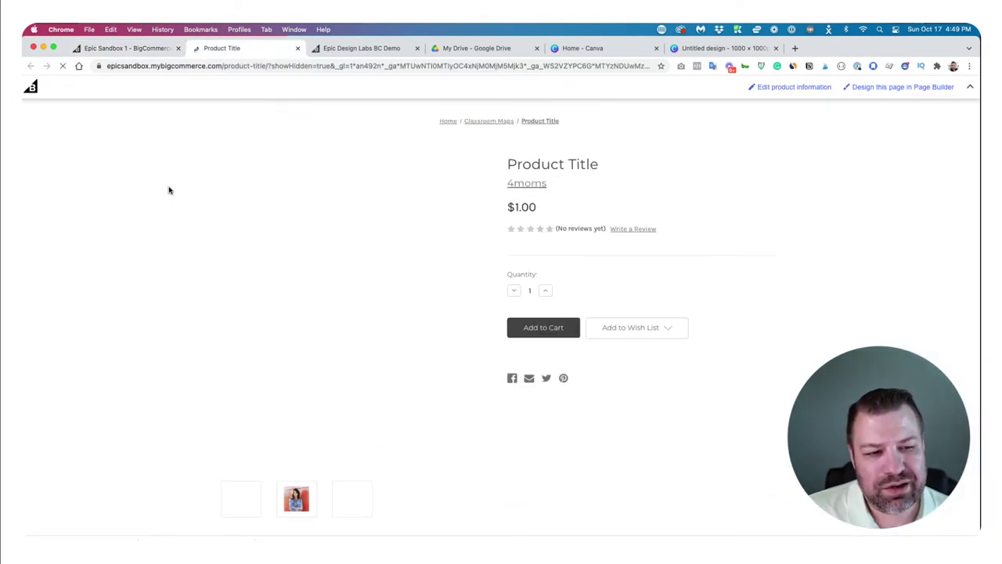
scroll(268, 279, "down", 2)
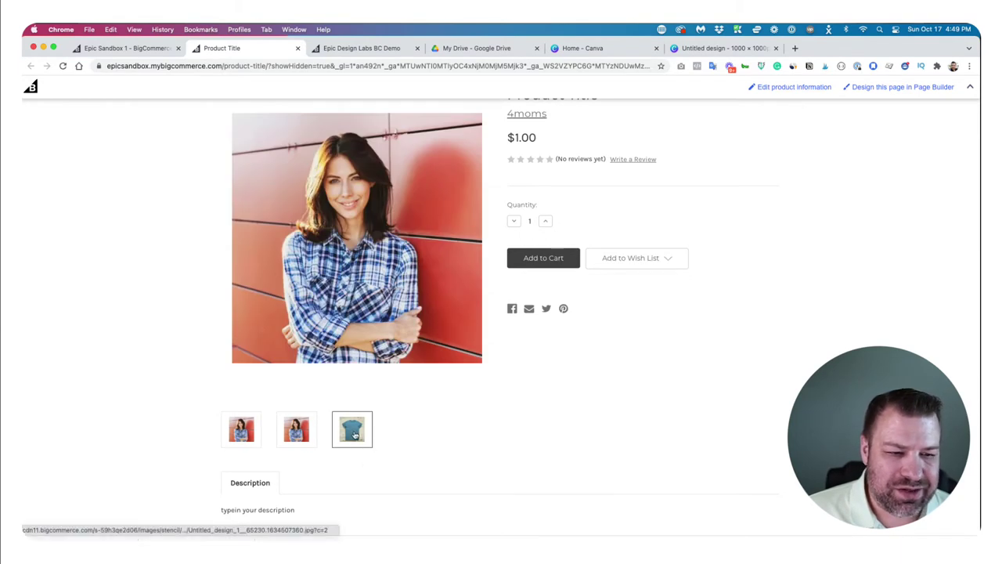
Step: View the blue T-shirt image on the product page, and open the Classroom Maps category in a new tab to check the product's thumbnail
scroll(405, 445, "up", 1)
left_click(389, 464)
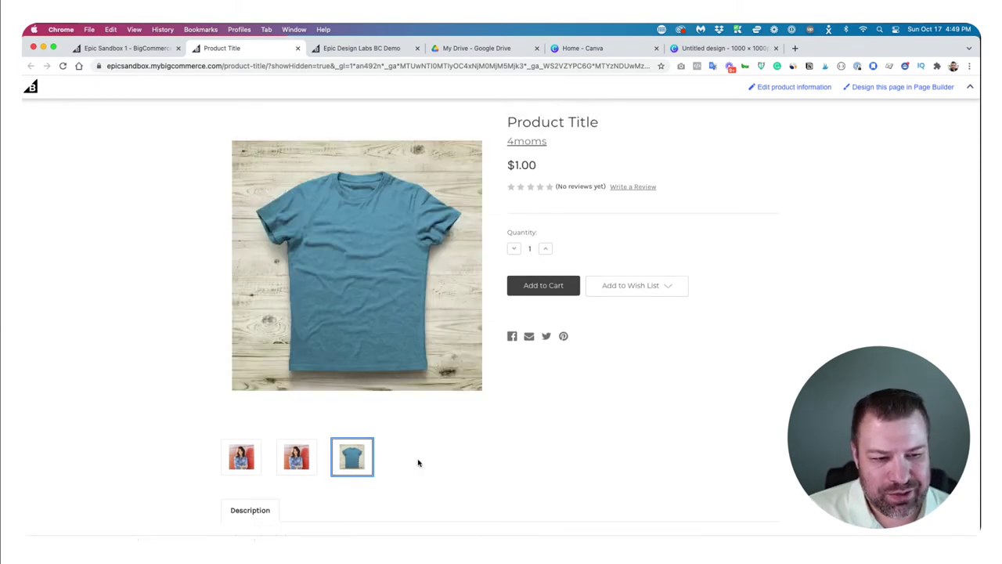
scroll(543, 446, "up", 4)
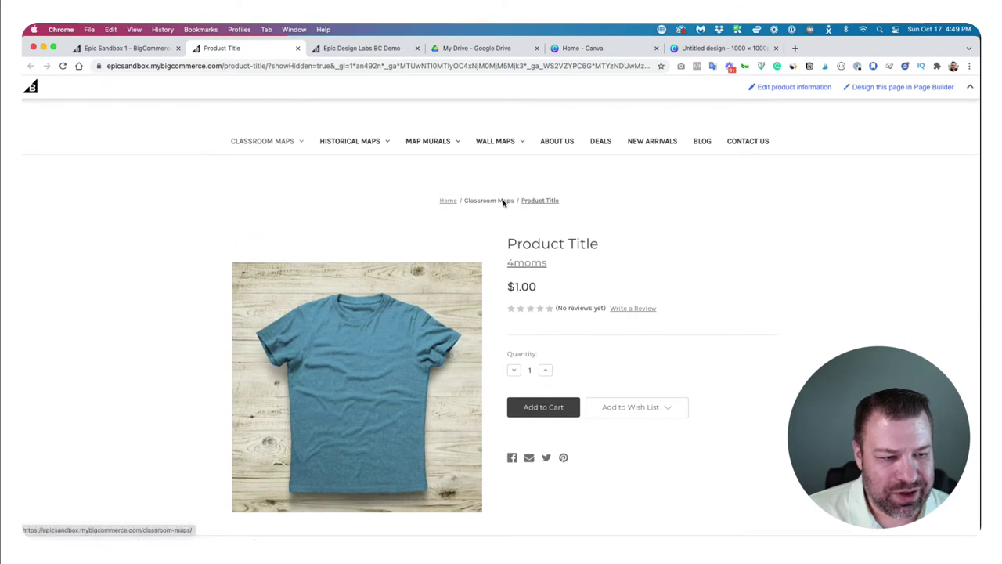
left_click(492, 200, "super")
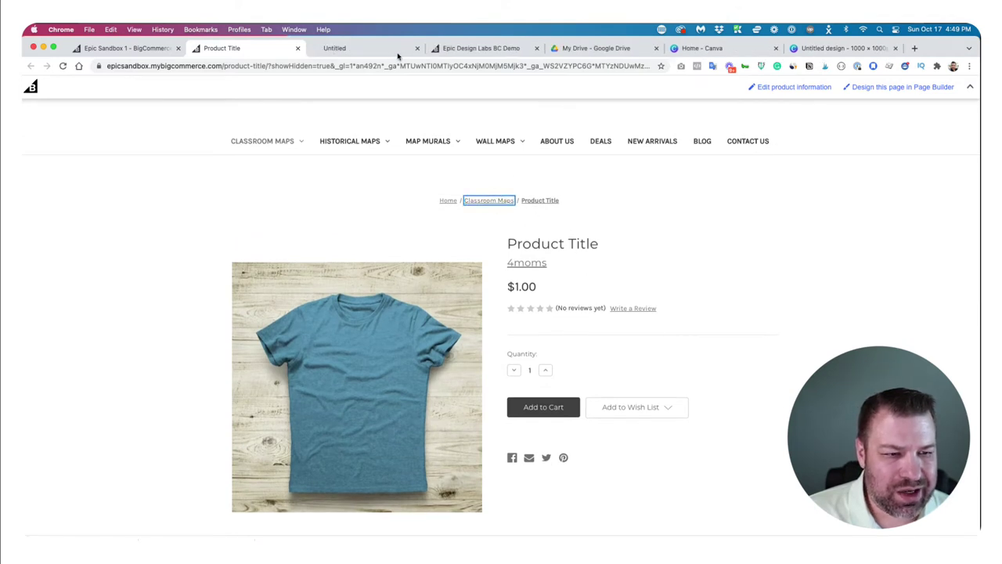
left_click(358, 48)
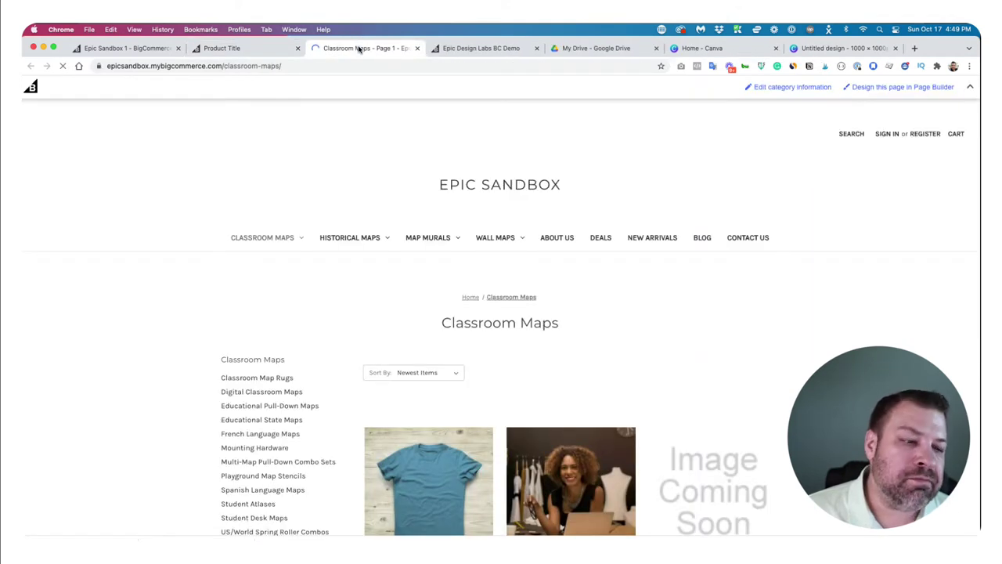
scroll(368, 297, "down", 5)
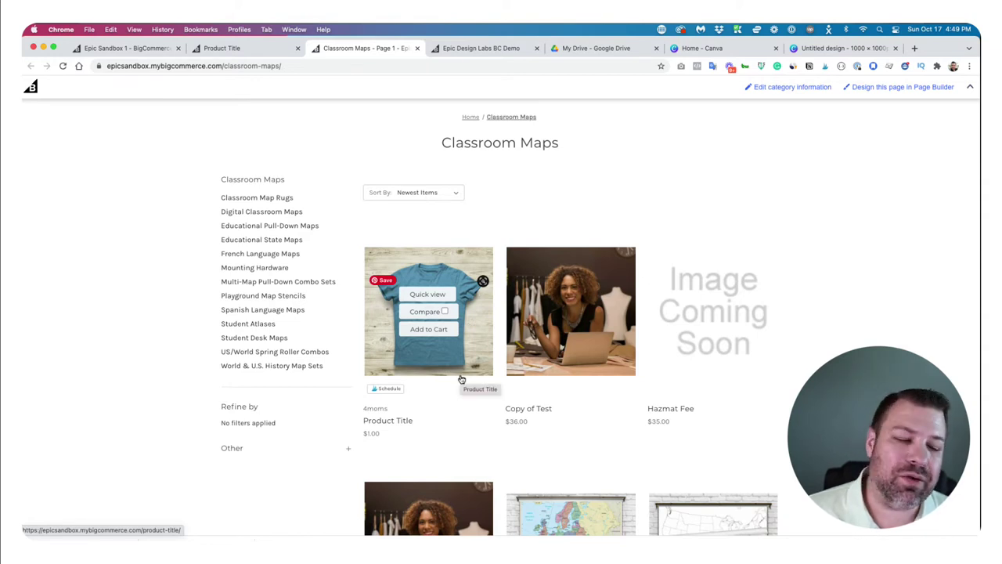
Step: Return to editing the BigCommerce product and examine its Videos section and the Product Identifiers fields, including UPC/EAN and Bin Picking Number
left_click(213, 48)
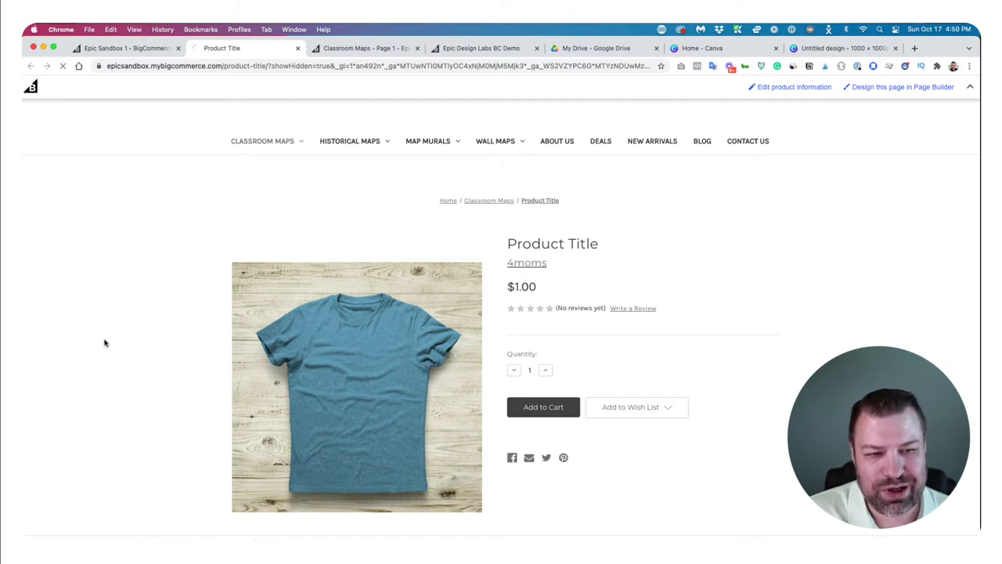
left_click(121, 48)
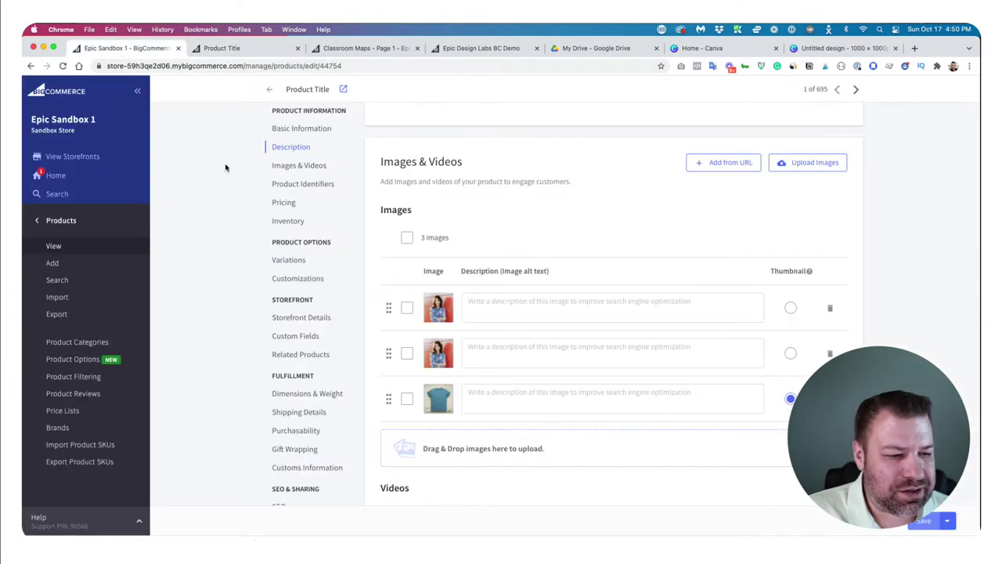
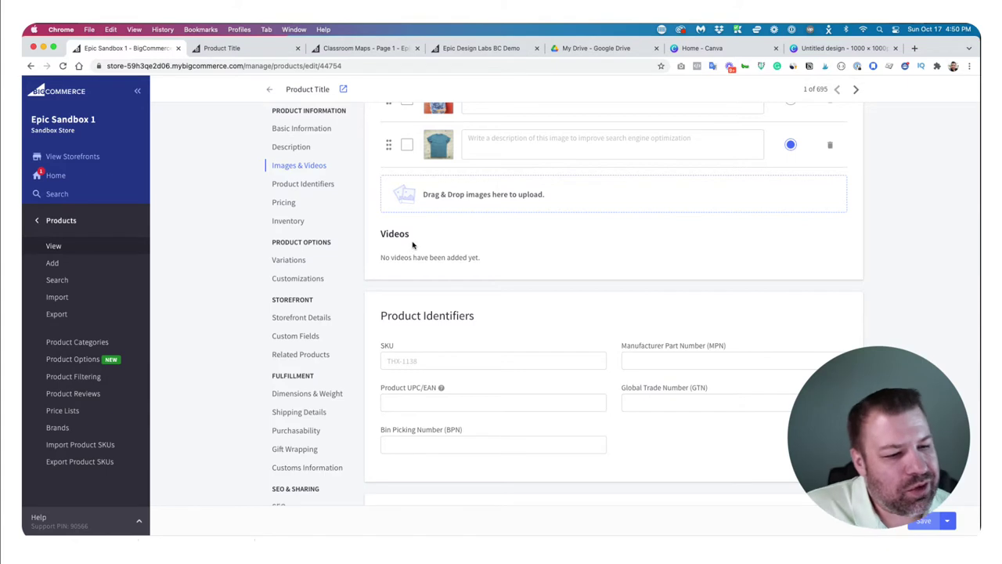
scroll(423, 268, "down", 1)
scroll(423, 267, "up", 1)
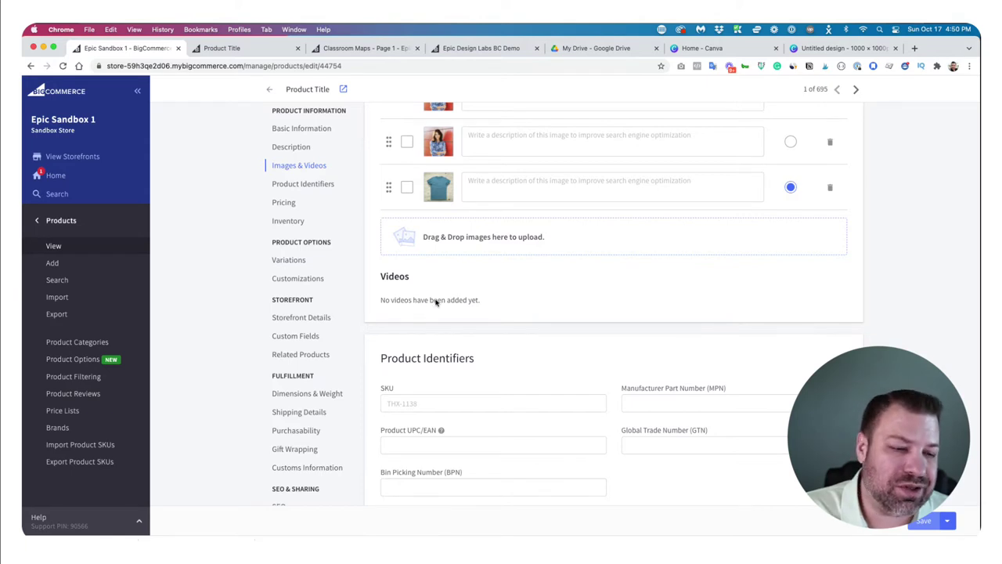
scroll(442, 314, "down", 1)
scroll(442, 314, "down", 3)
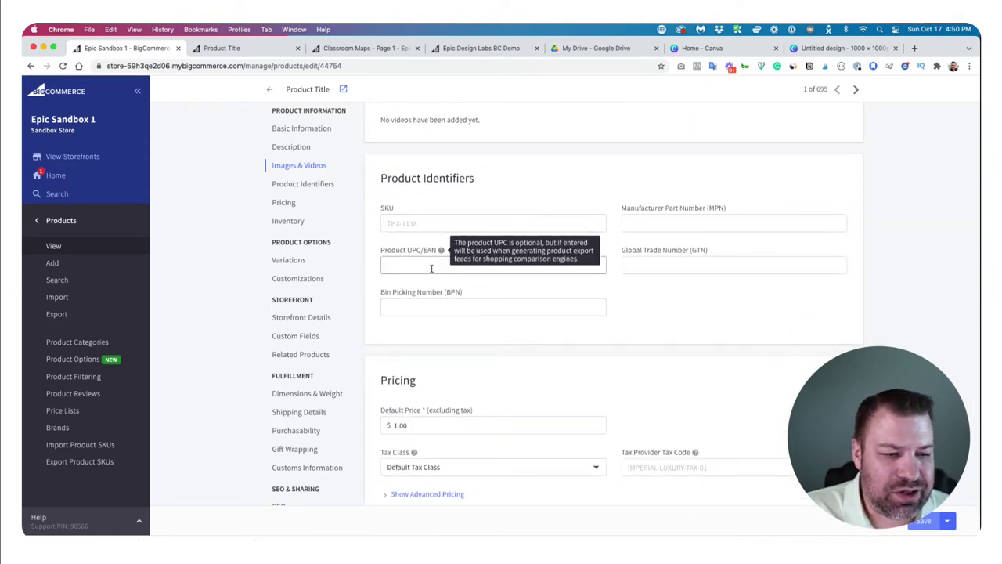
left_click(422, 266)
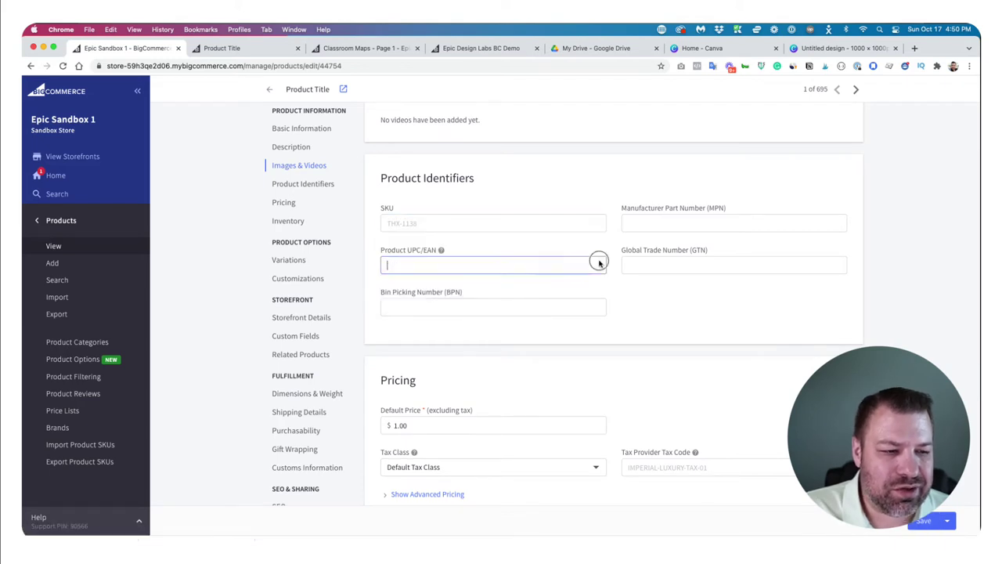
left_click(582, 312)
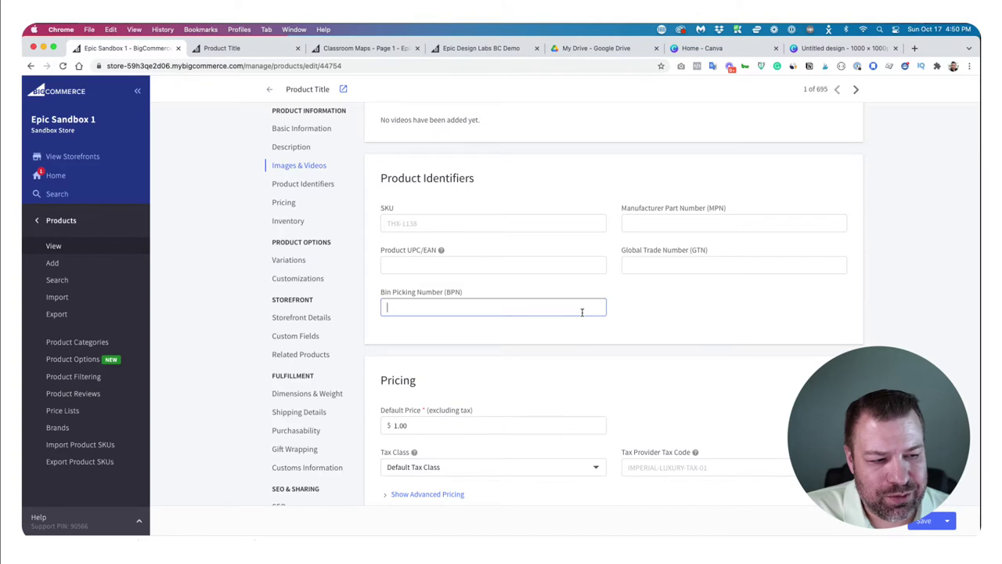
Step: Show the advanced pricing and set the MSRP to 50, the default price to 20 and the sale price to 16
scroll(583, 311, "down", 3)
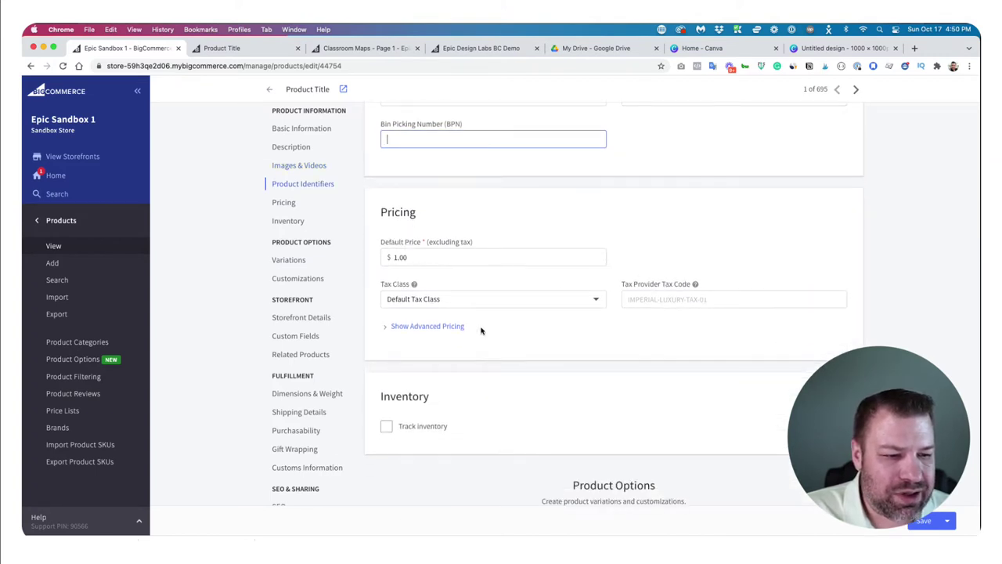
left_click(409, 326)
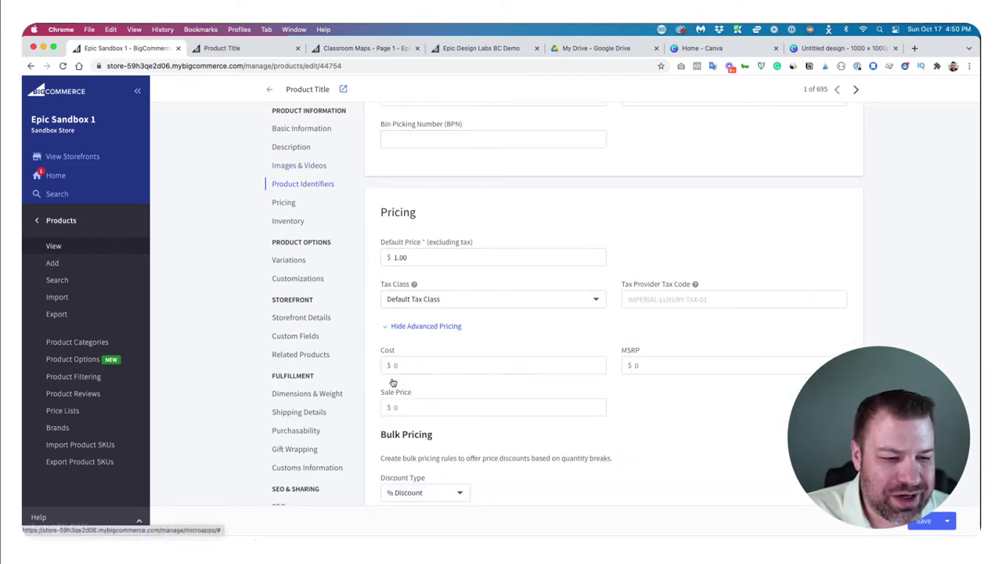
left_click(669, 365)
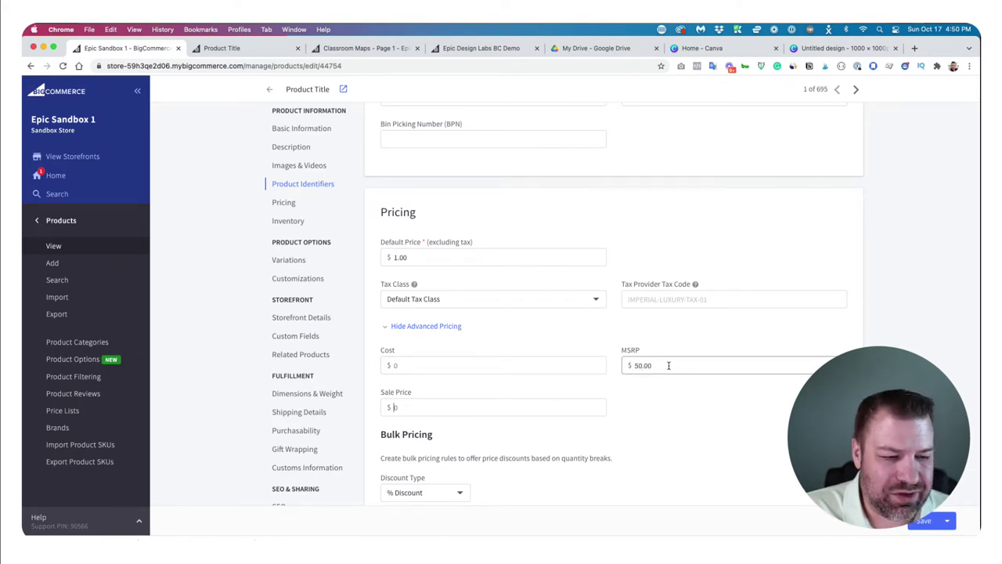
left_click_drag(409, 257, 382, 256)
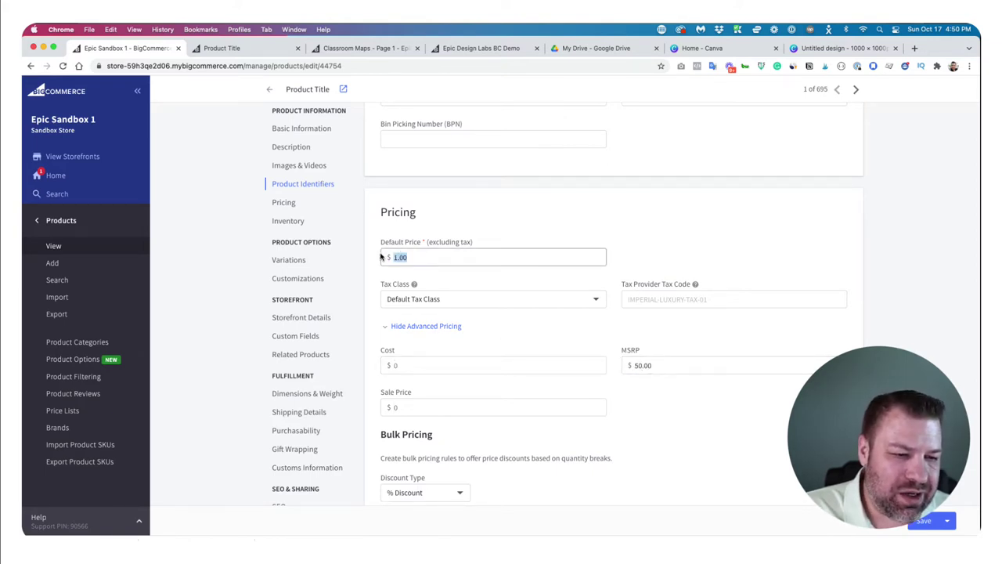
type("20")
key("Tab")
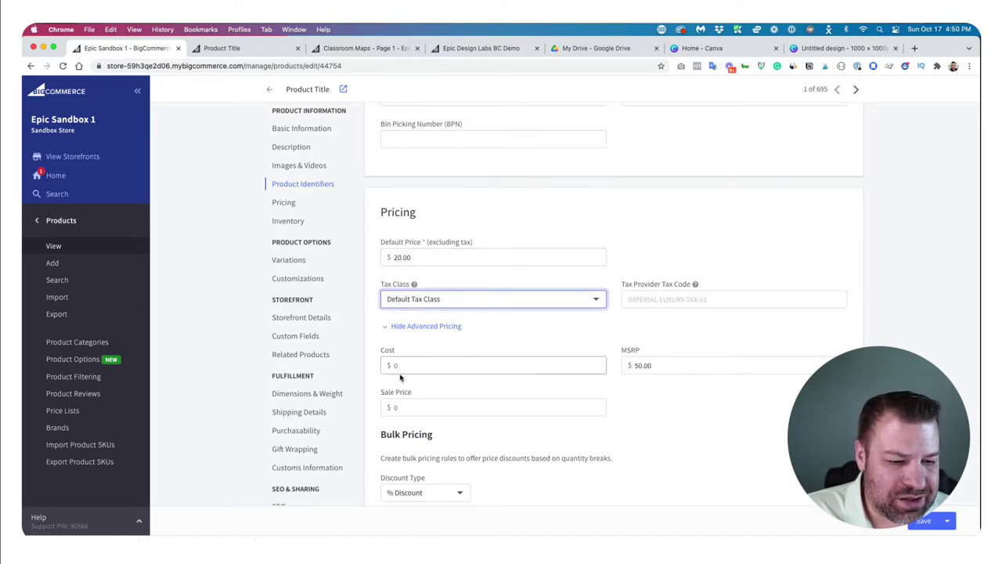
left_click(417, 408)
type("16")
key("Tab")
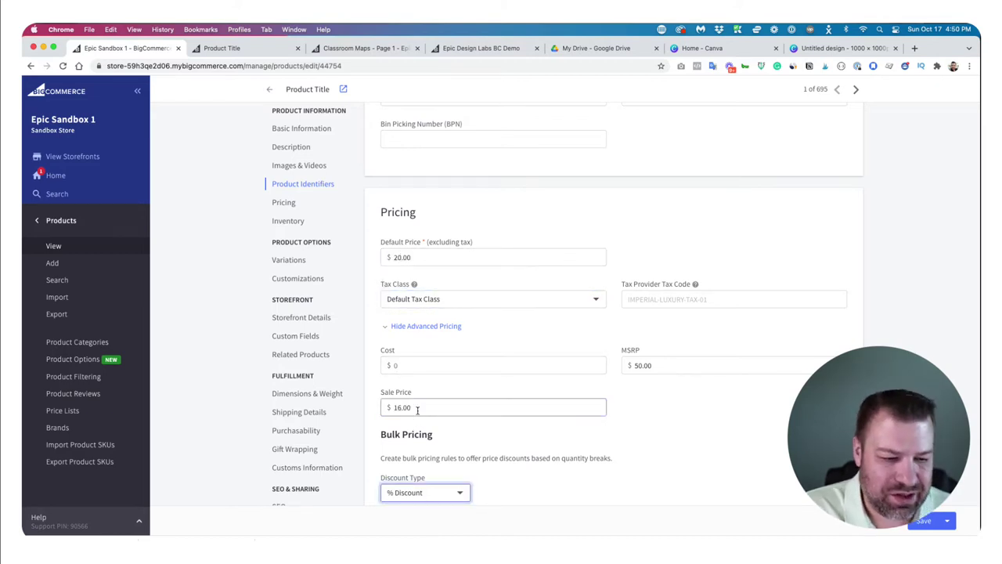
Step: Add a bulk pricing tier of the $ Fixed Amount type with a minimum quantity of 10 and an amount of $2
scroll(579, 393, "down", 1)
scroll(505, 391, "down", 3)
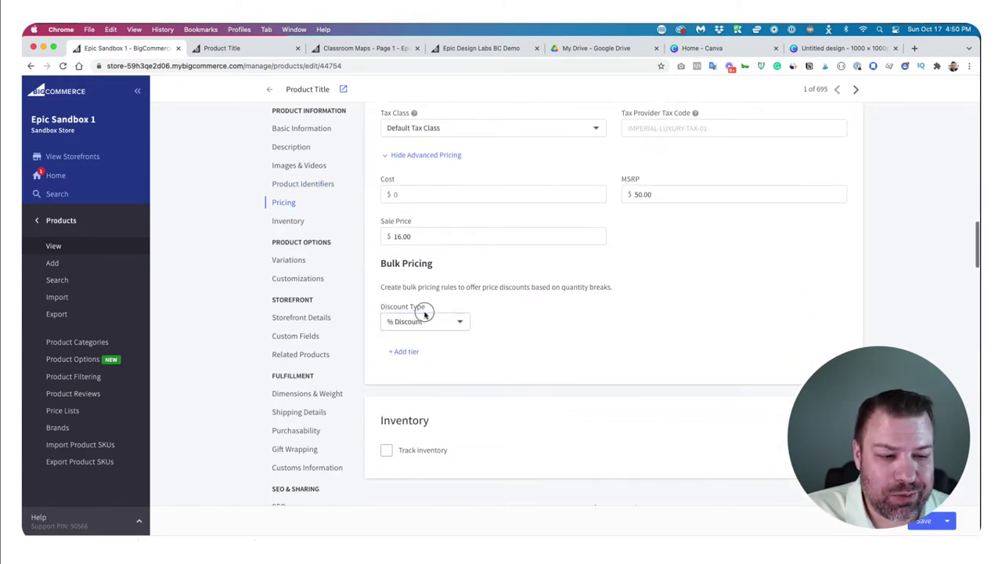
left_click(422, 321)
left_click(413, 361)
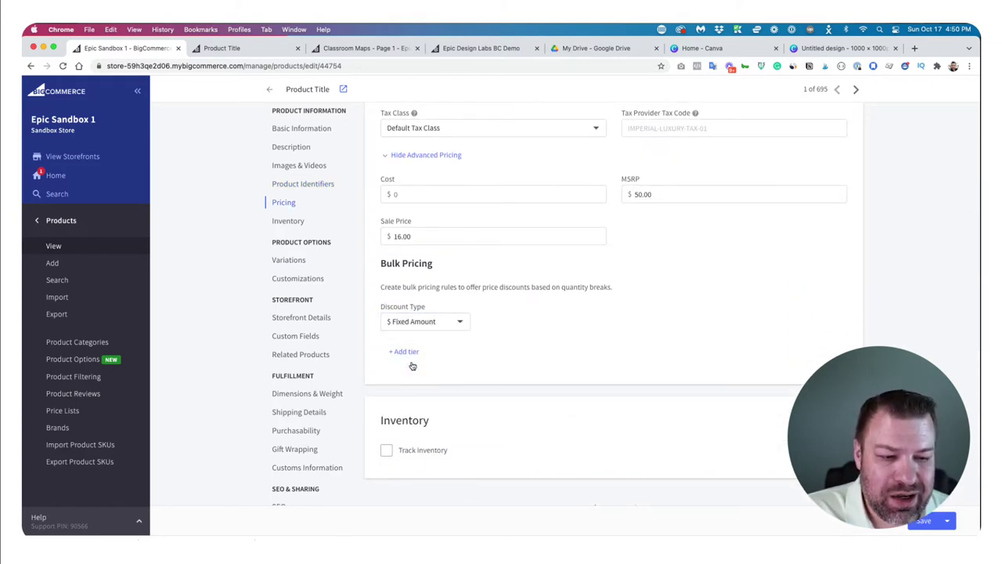
left_click(486, 380)
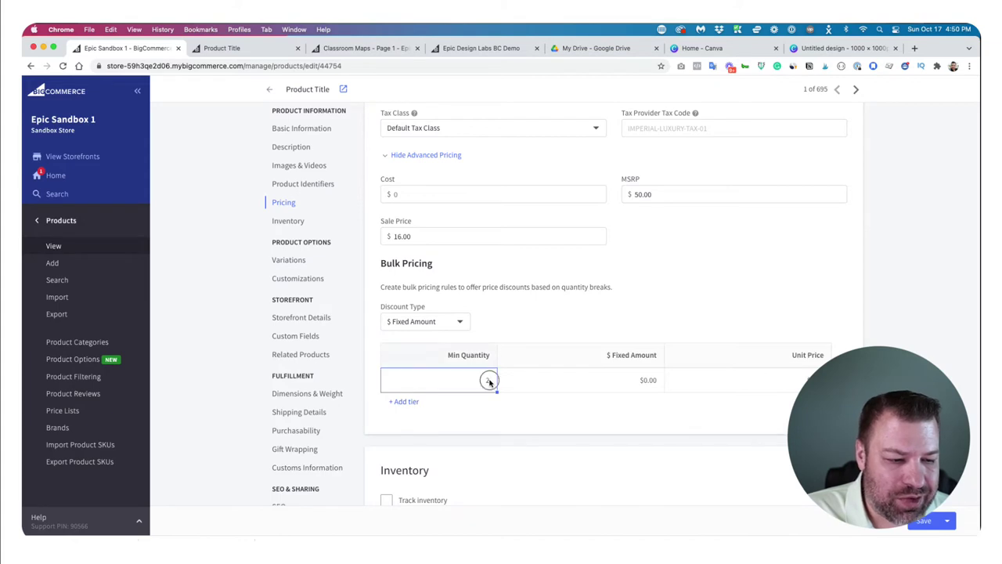
key("Tab")
type("2")
key("Tab")
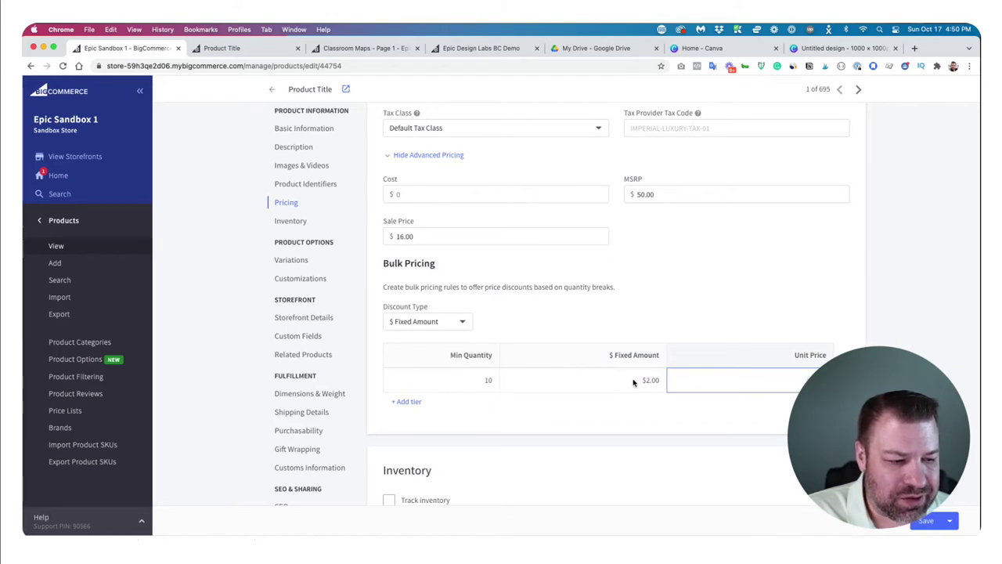
Step: Try the $ Off/Unit bulk discount type, and switch to % Discount with 5% for the tier
left_click(425, 321)
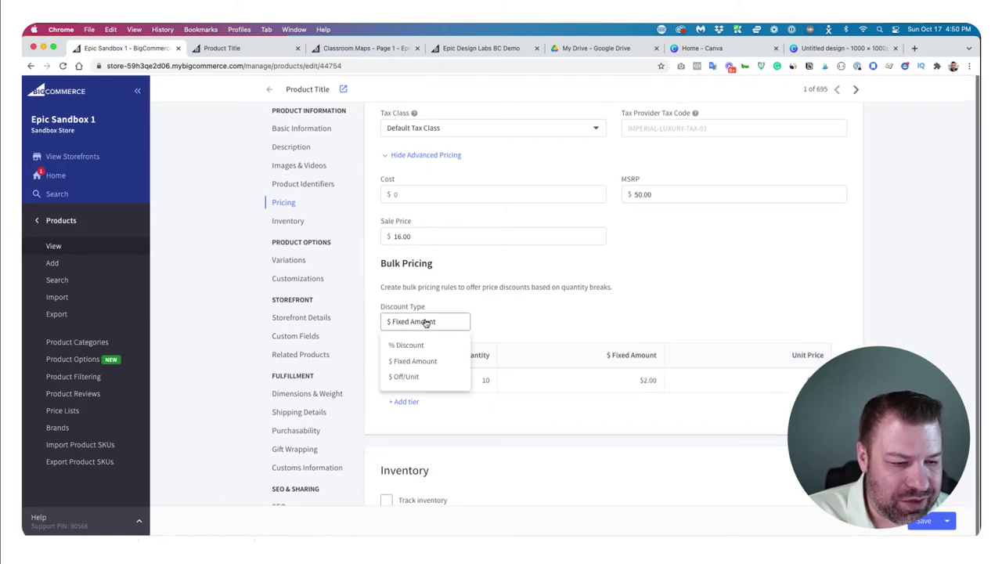
left_click(409, 375)
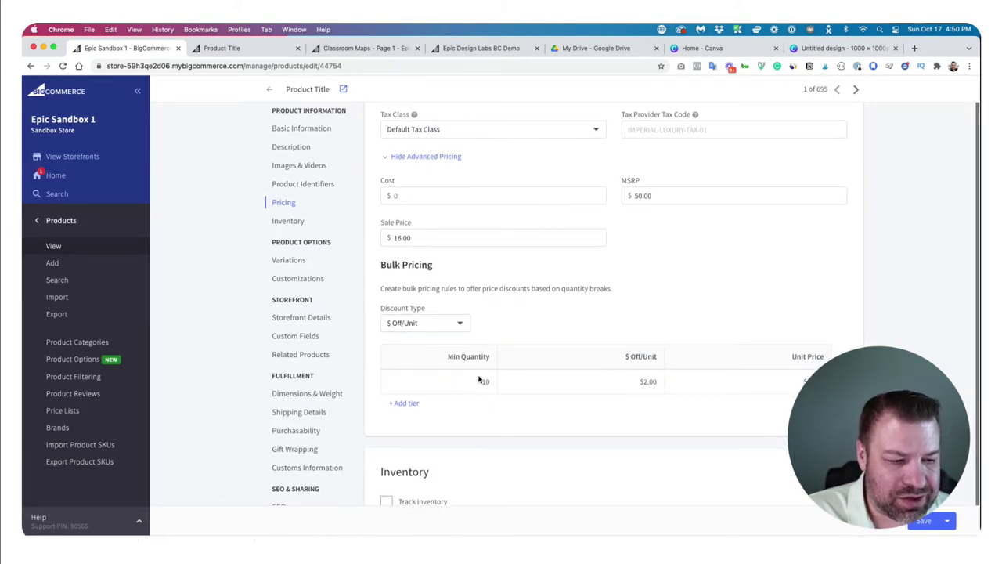
left_click(411, 328)
left_click(409, 349)
left_click(658, 389)
type("5")
key("Tab")
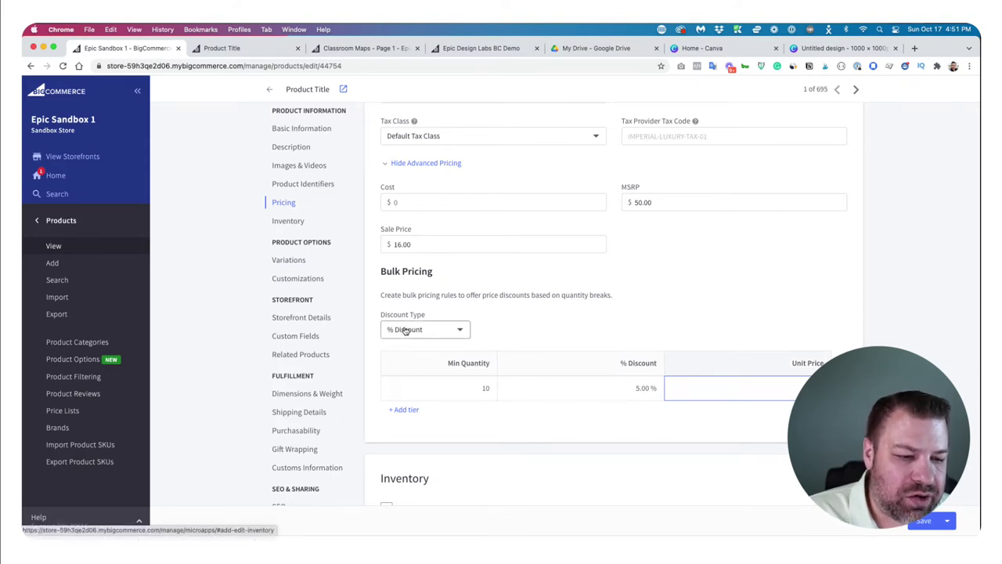
Step: Track inventory on the product level with a stock of 50 and a low stock level of 10
scroll(407, 330, "down", 1)
scroll(407, 331, "down", 5)
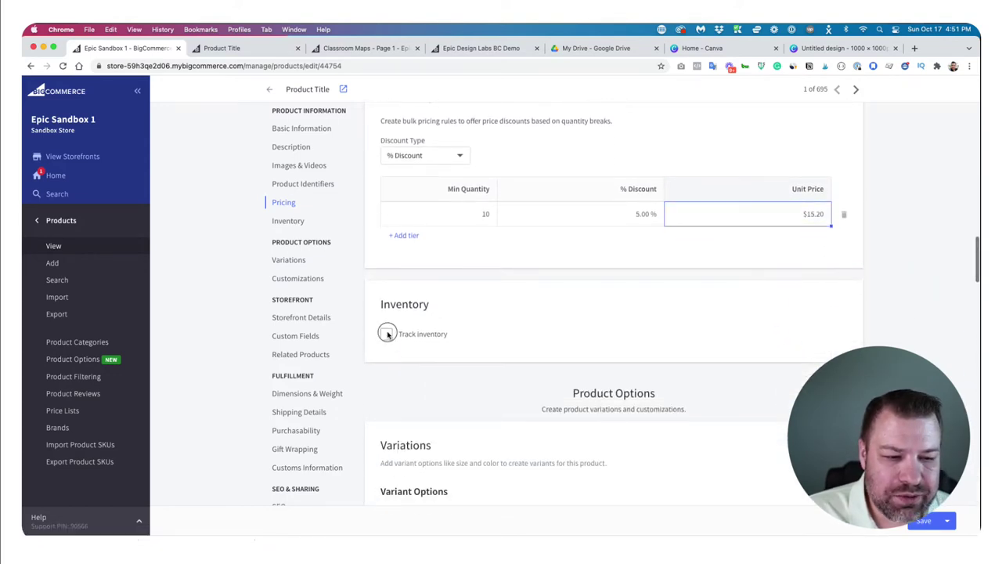
left_click(387, 335)
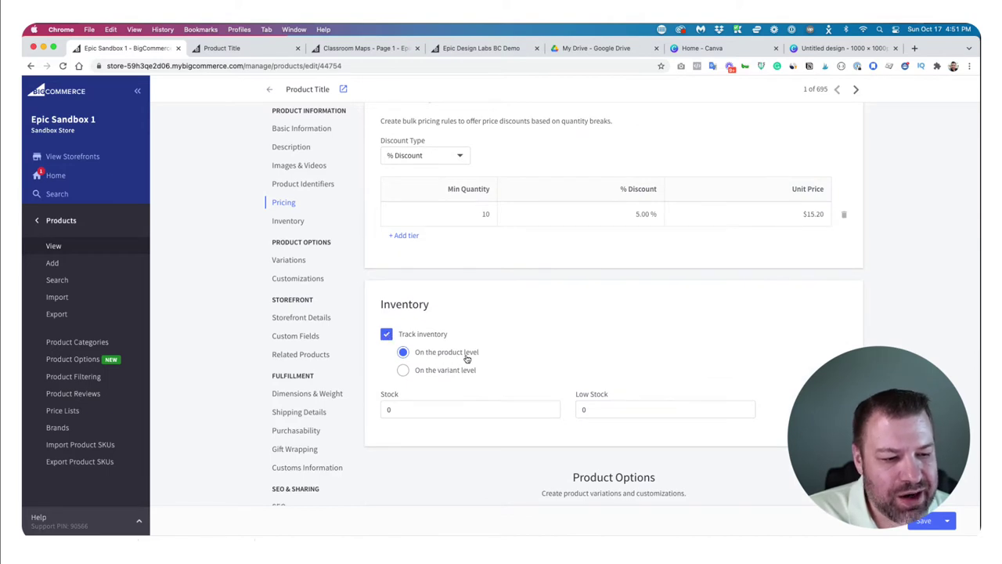
double_click(394, 410)
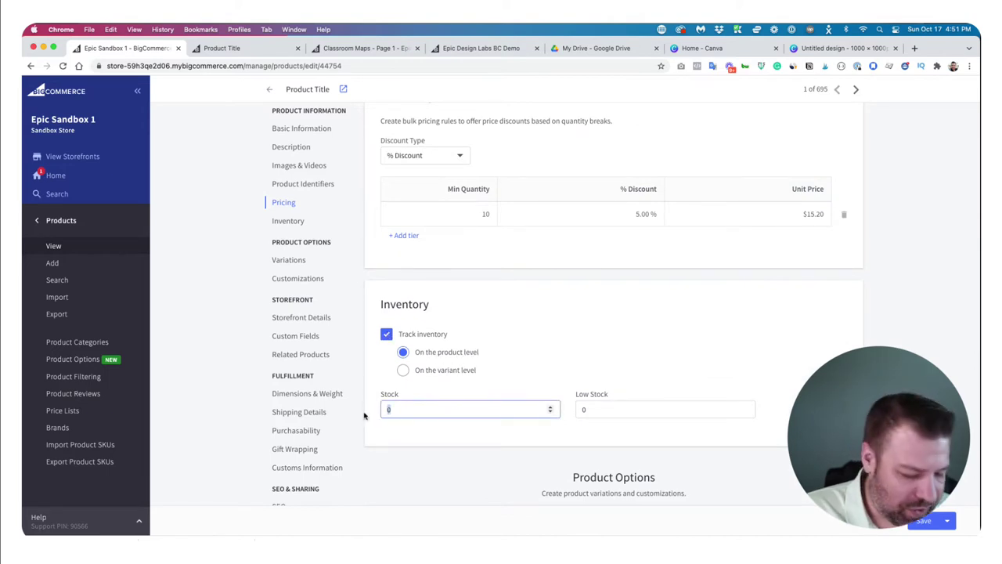
type("50")
key("Tab")
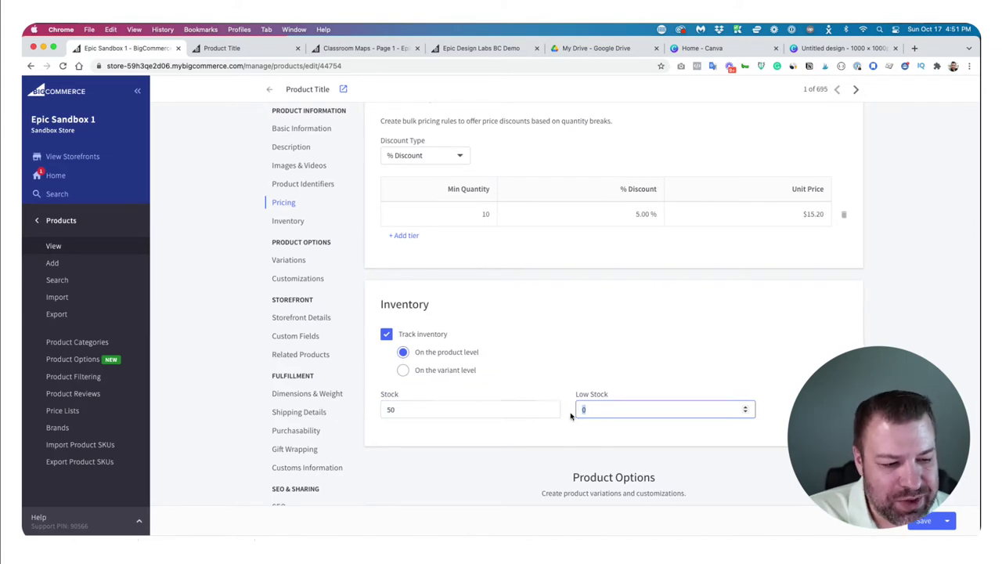
type("10")
Step: Review the stock and low stock values, and turn off inventory tracking for the product
scroll(599, 409, "down", 5)
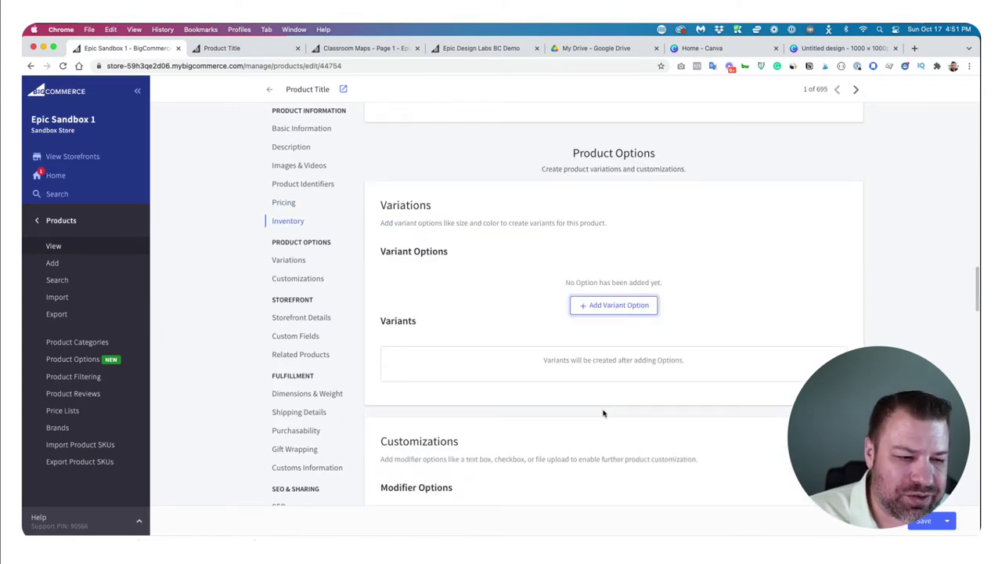
scroll(555, 405, "up", 1)
double_click(587, 131)
scroll(527, 220, "up", 1)
scroll(526, 220, "up", 1)
double_click(391, 175)
scroll(419, 188, "up", 1)
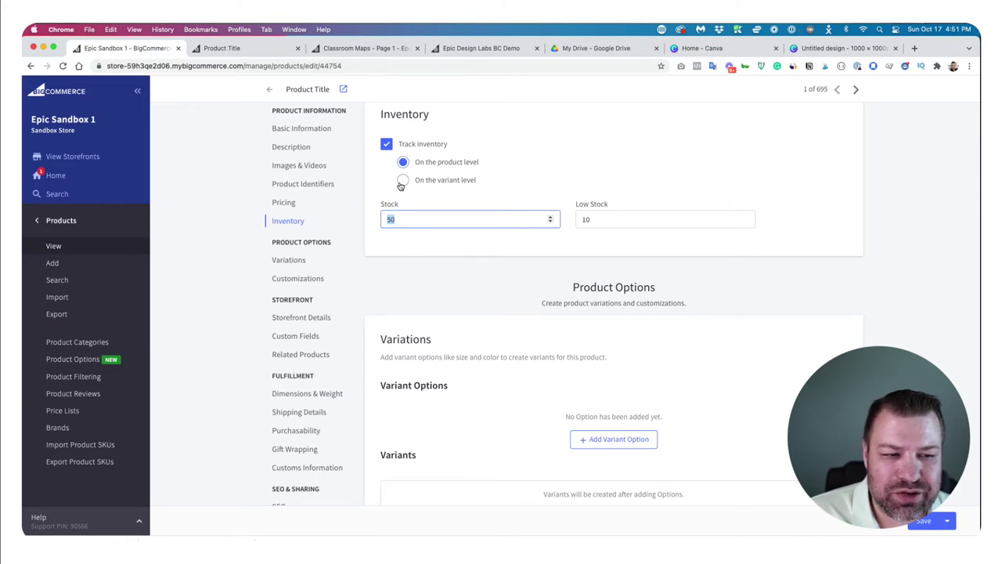
left_click(387, 145)
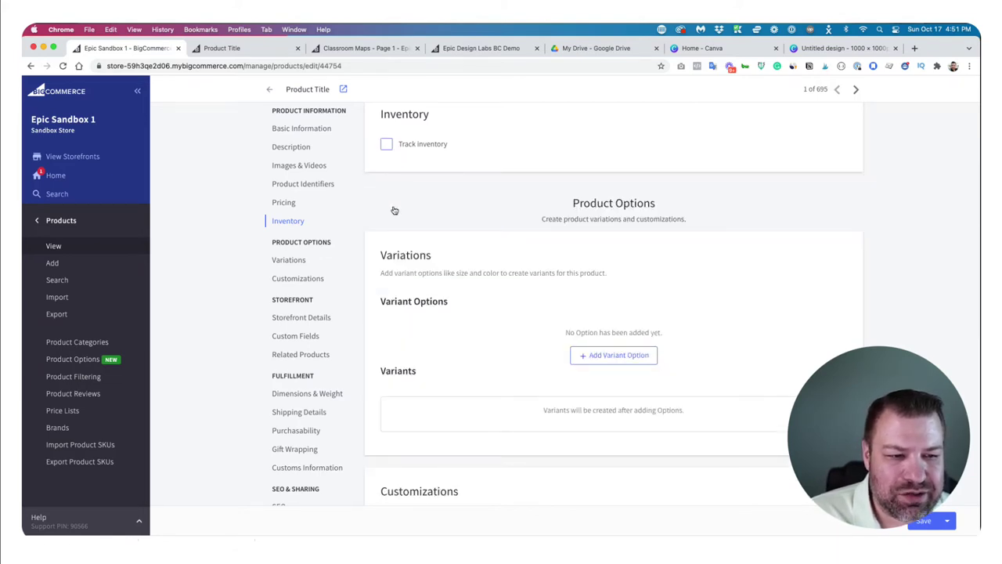
Step: Start adding a variant option to the product so that the Variant Options editor opens
scroll(402, 219, "down", 1)
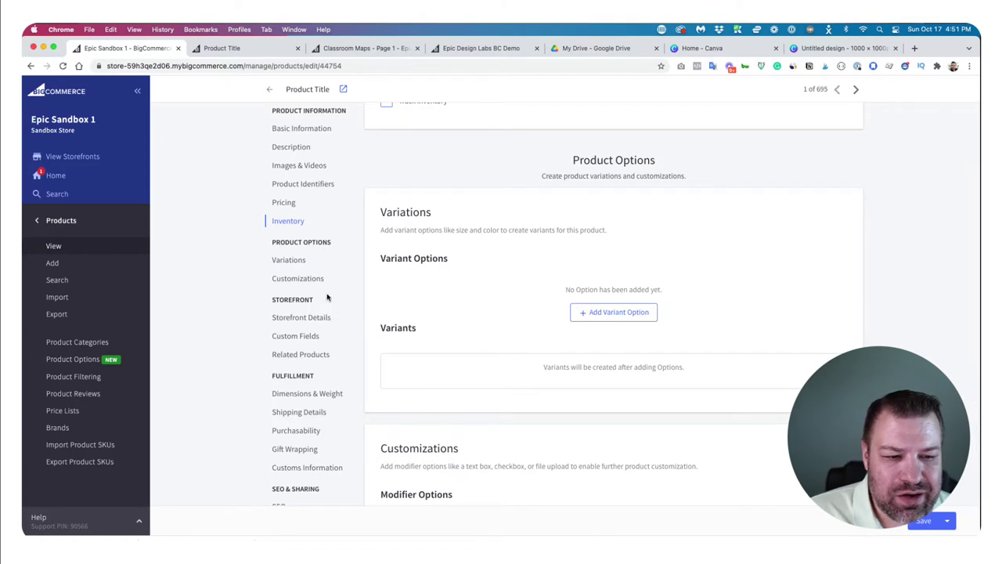
scroll(415, 275, "down", 1)
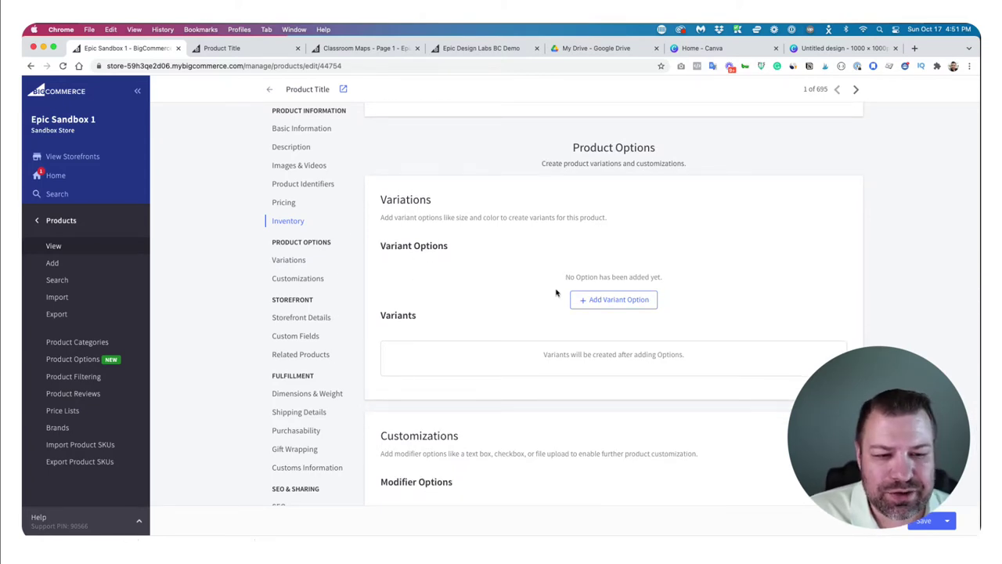
left_click(606, 302)
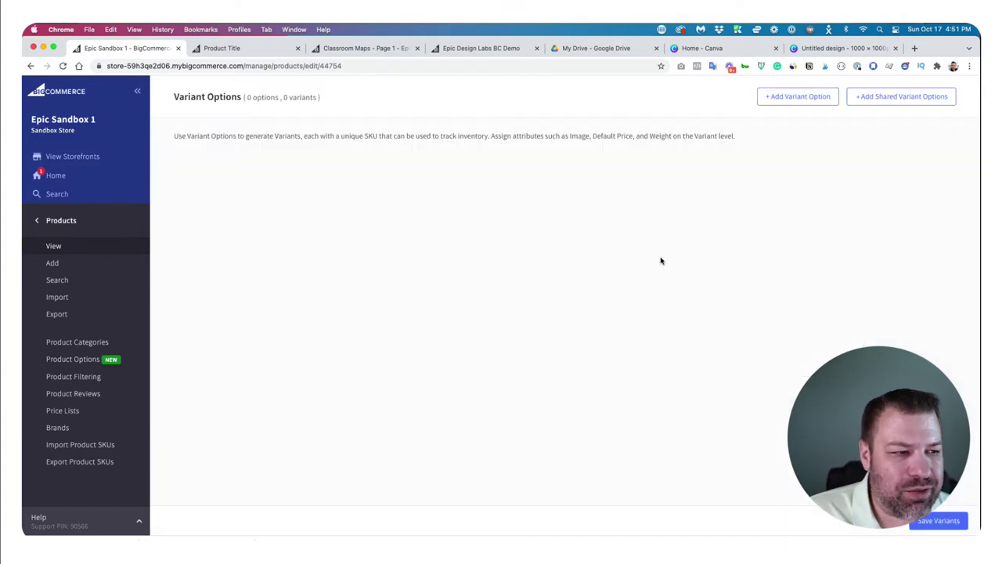
Step: Add a Size variant option of type Rectangle List with the values Small, Medium and Large, and save the variants
left_click(800, 101)
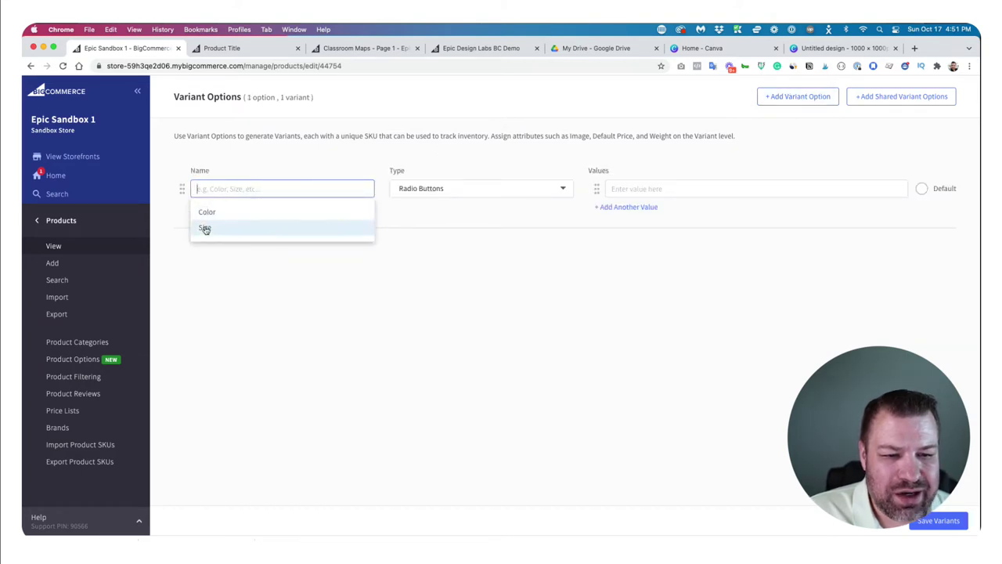
left_click(205, 229)
left_click(452, 195)
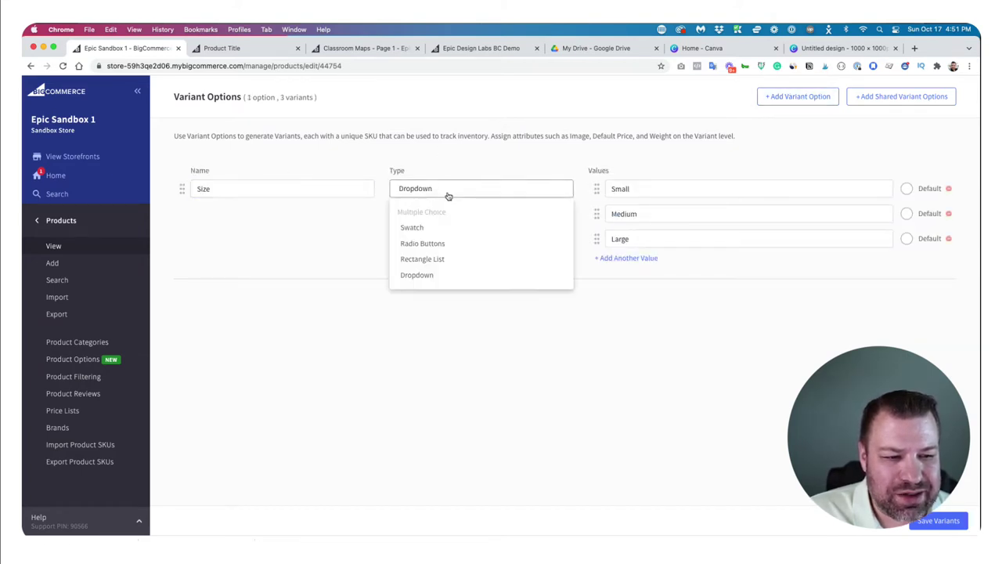
left_click(424, 261)
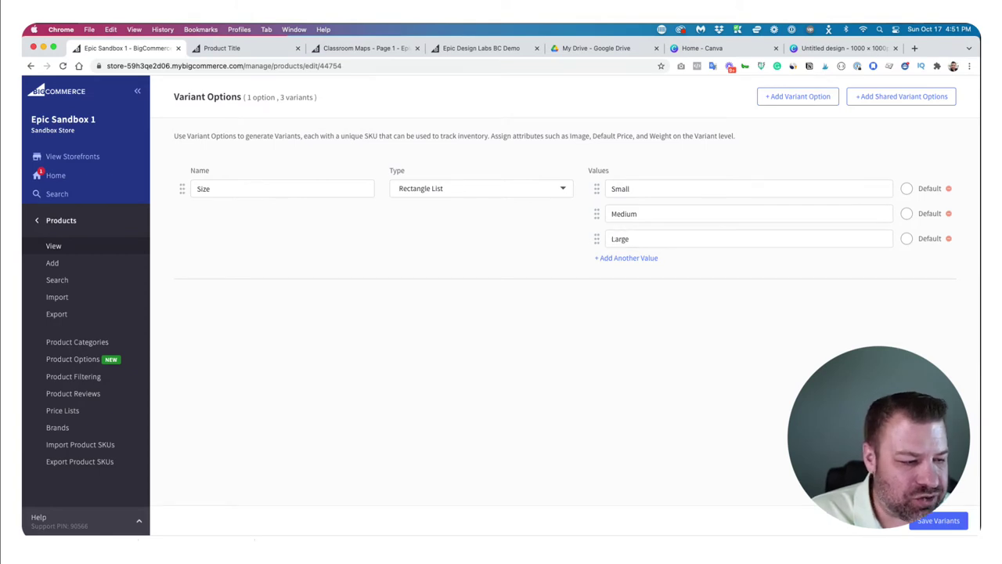
left_click(942, 523)
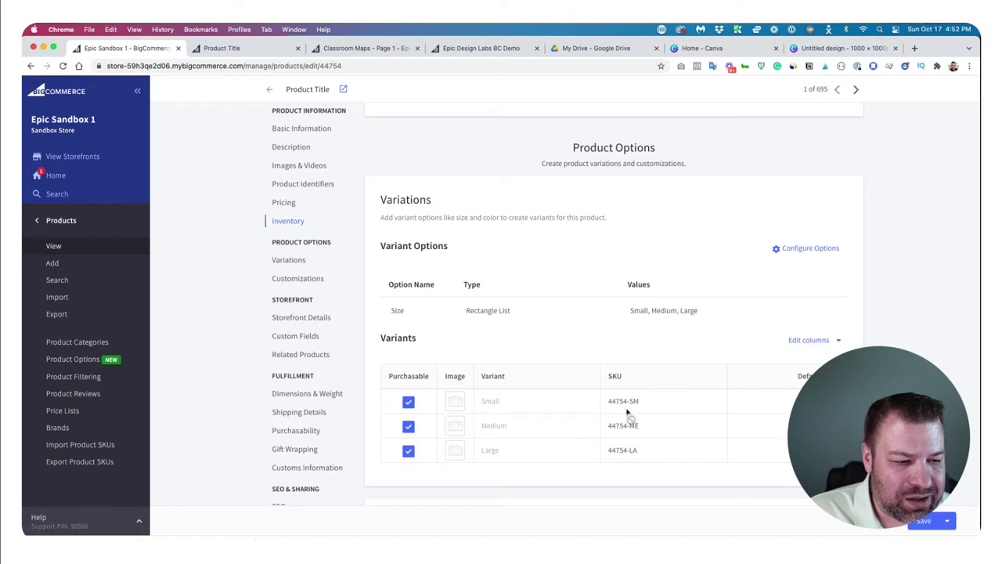
Step: Set the variants' default prices to $20 for Small, $20 for Medium and $22 for Large
scroll(628, 409, "down", 2)
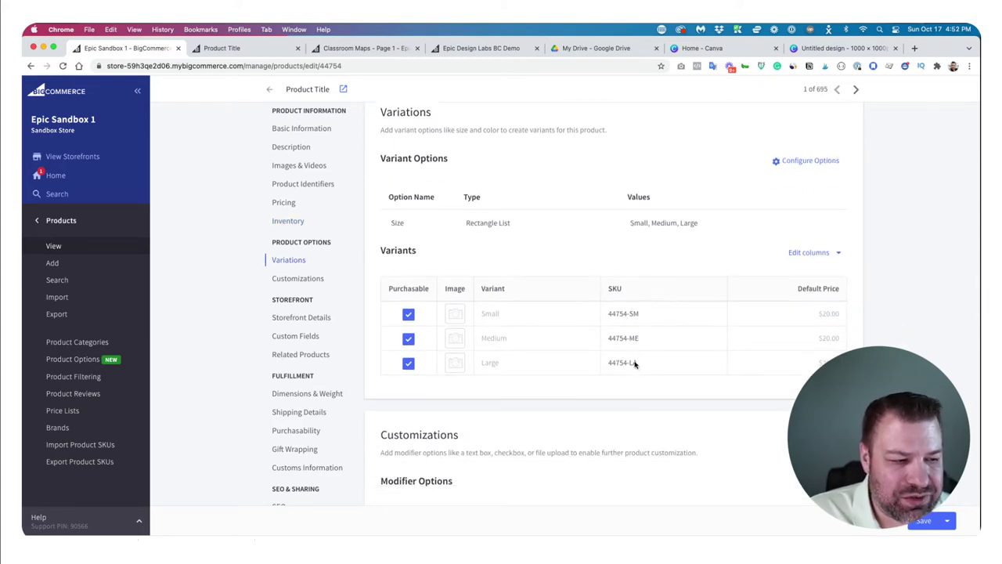
left_click(812, 317)
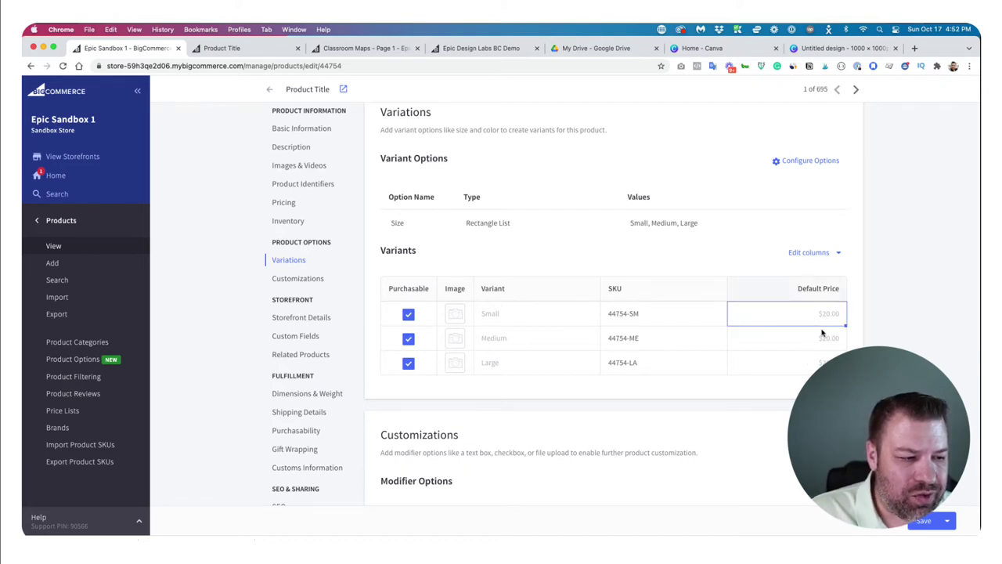
type("20")
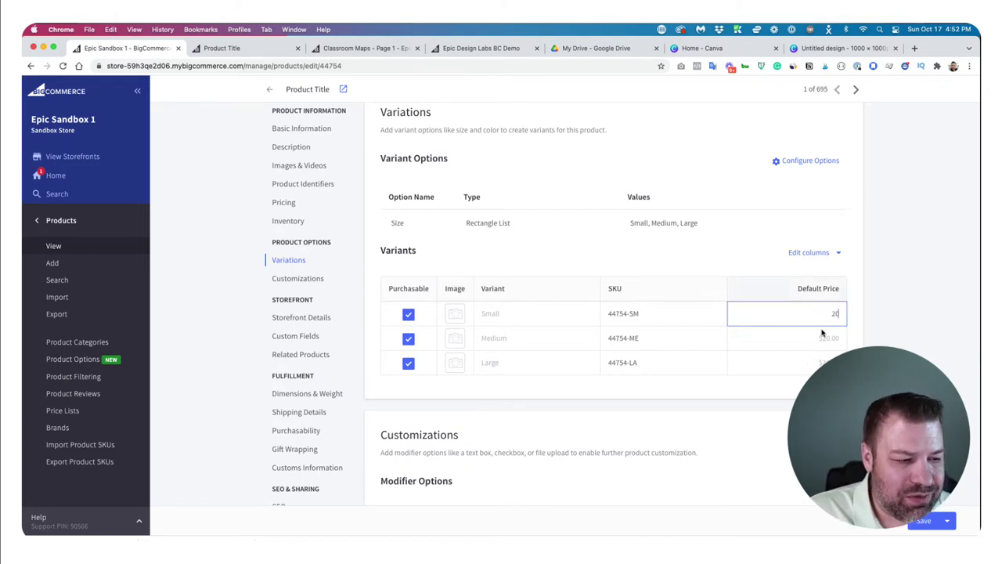
key("Tab")
key("Tab")
key("Tab")
key("Tab")
type("20")
key("Tab")
key("Tab")
key("Tab")
key("Tab")
key("Tab")
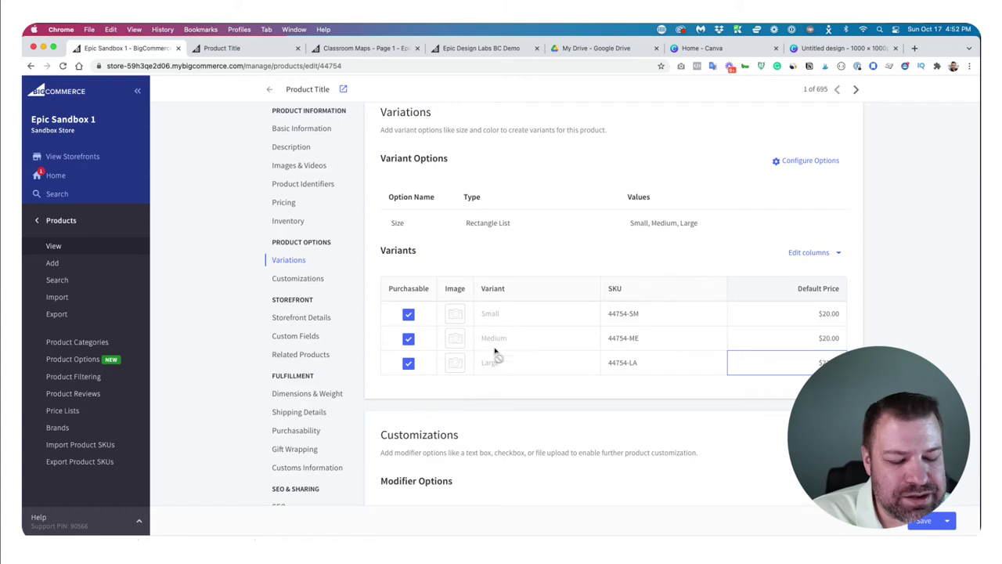
Step: Turn on inventory tracking for the product on the variant level
scroll(497, 365, "up", 1)
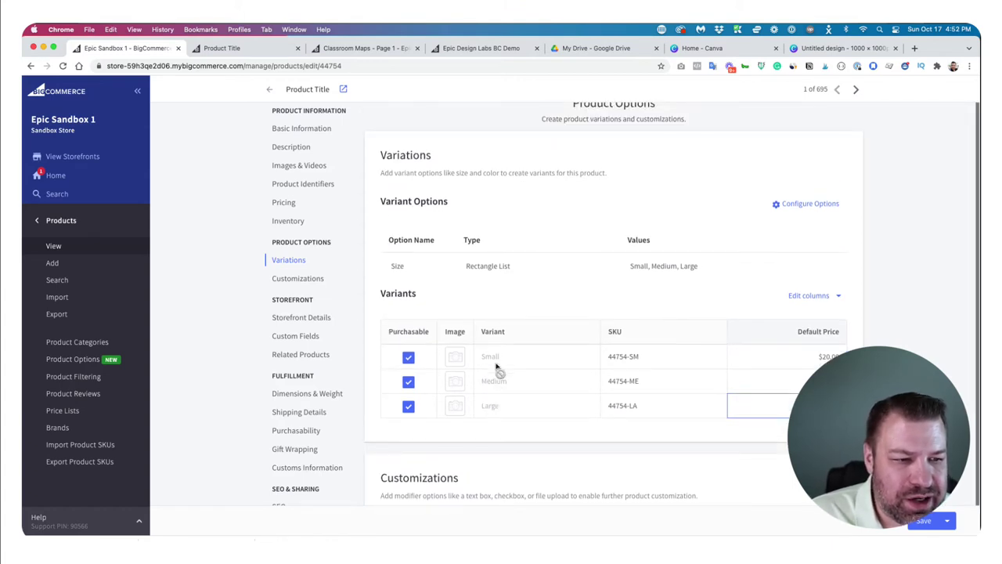
left_click(284, 221)
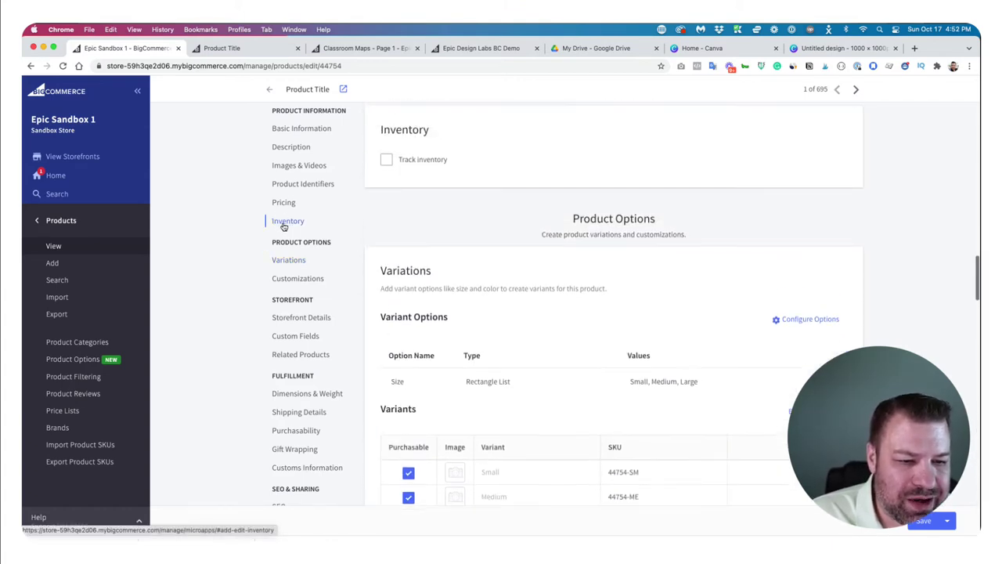
left_click(386, 161)
left_click(403, 197)
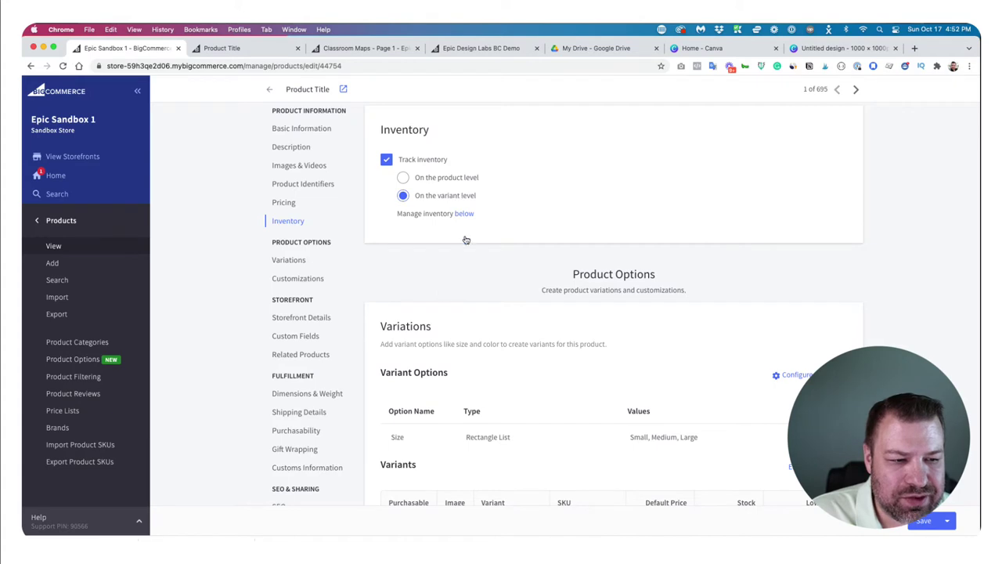
Step: Set the variants' stock to 50 for Small, 50 for Medium and 40 for Large, and save the product
scroll(439, 300, "down", 2)
scroll(435, 302, "down", 5)
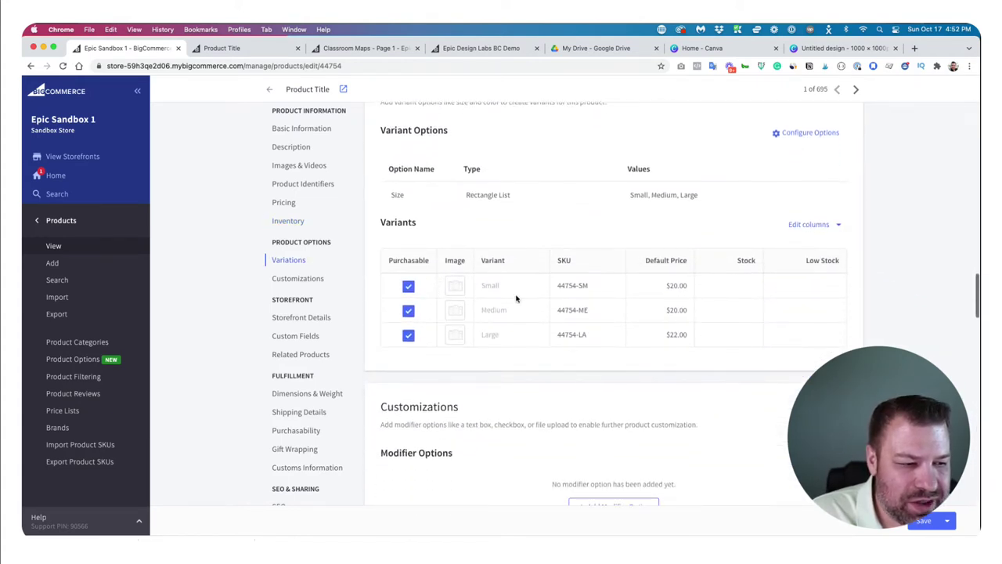
left_click(724, 288)
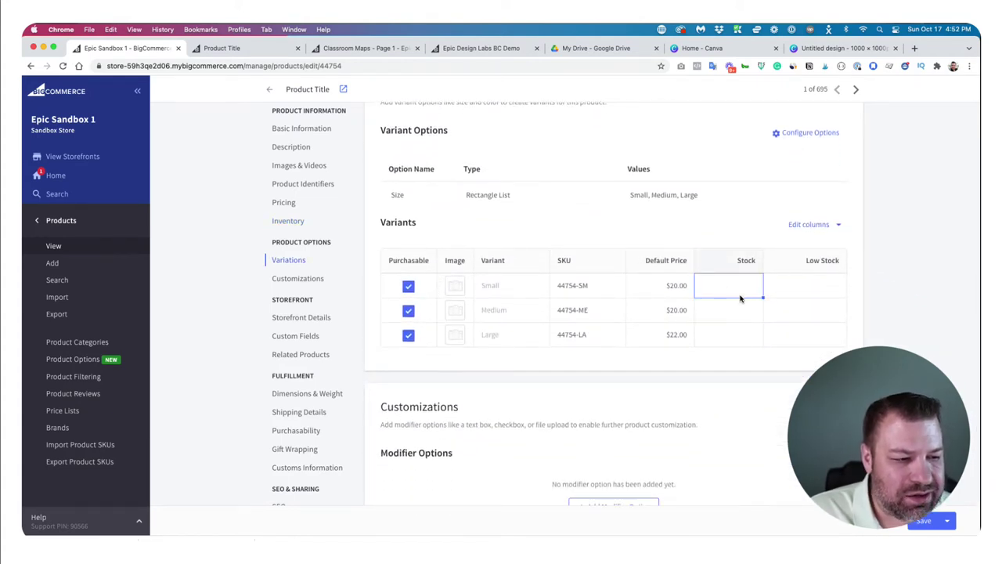
type("50")
key("Tab")
left_click(738, 312)
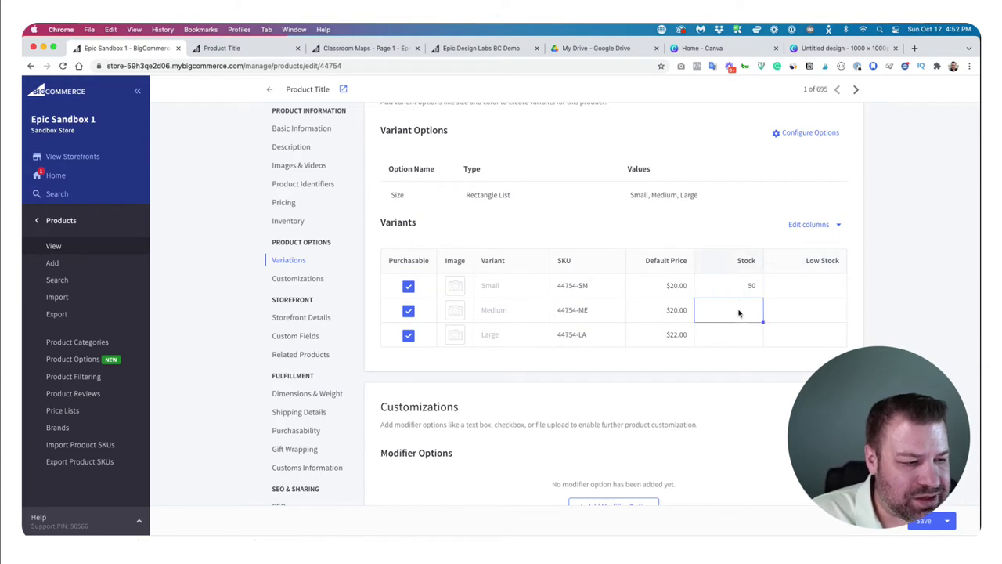
type("50")
left_click(738, 333)
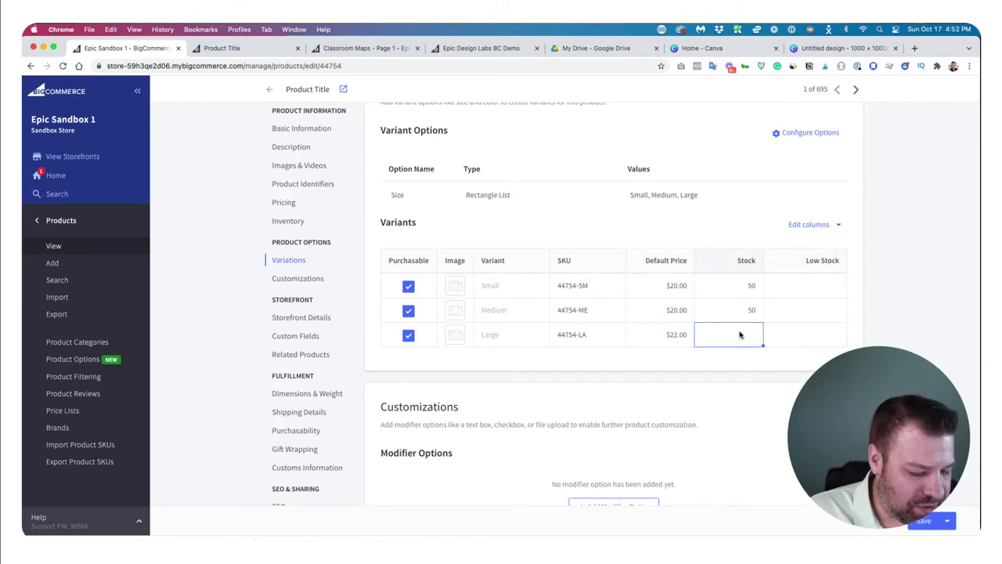
type("40")
key("Tab")
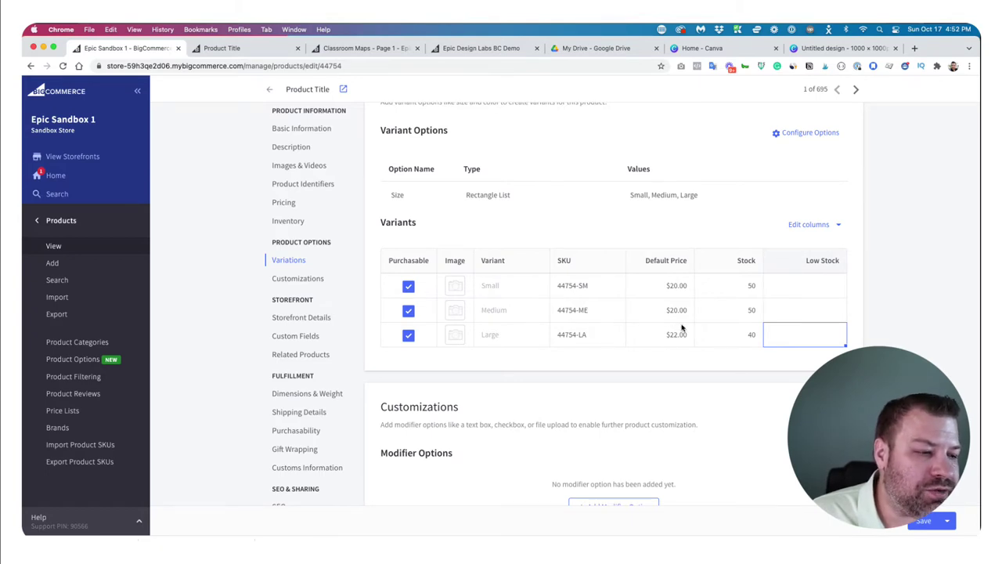
left_click(921, 523)
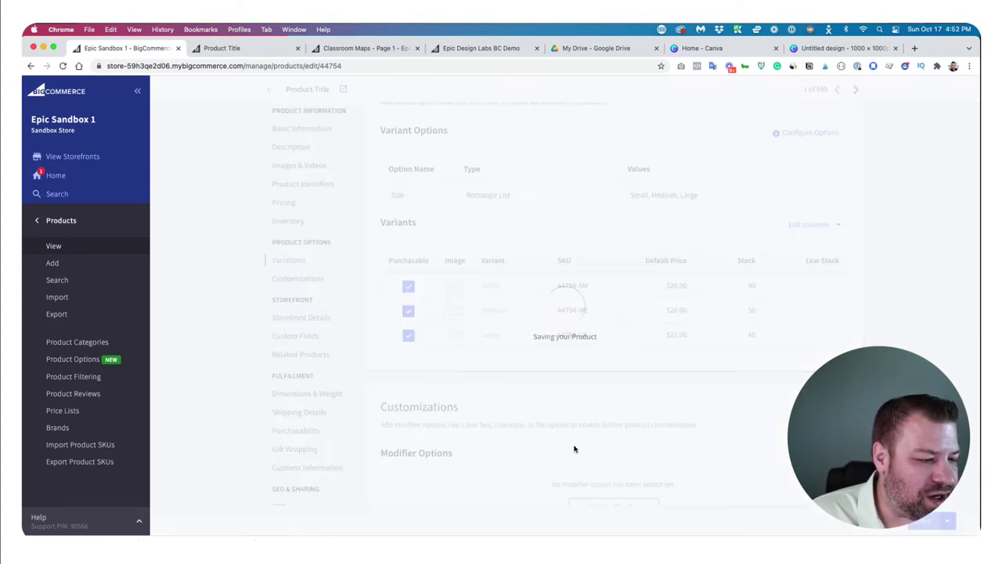
Step: Reload the product's storefront page, and check the prices of the Small, Medium and Large sizes and the bulk discount rates
left_click(246, 49)
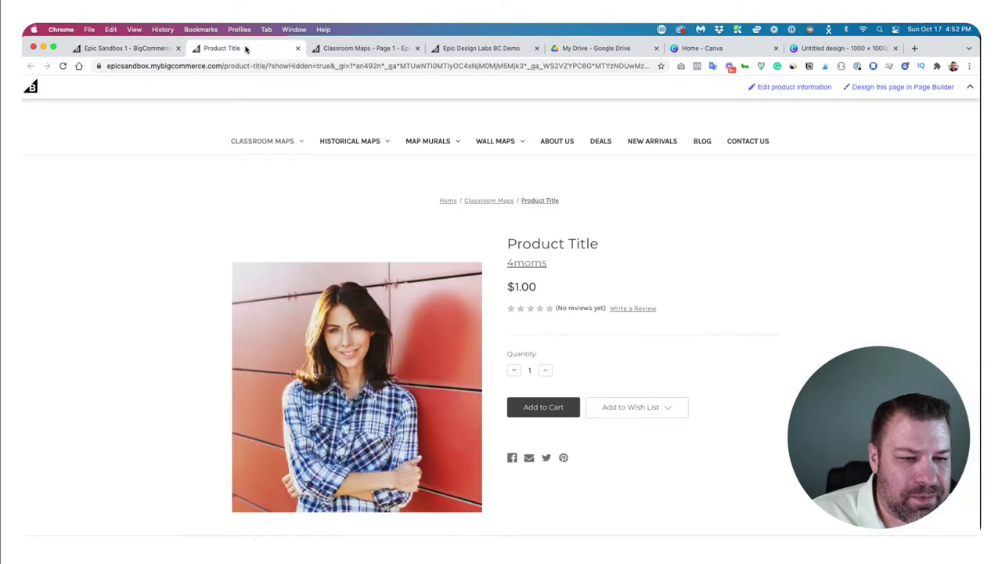
key("super+r")
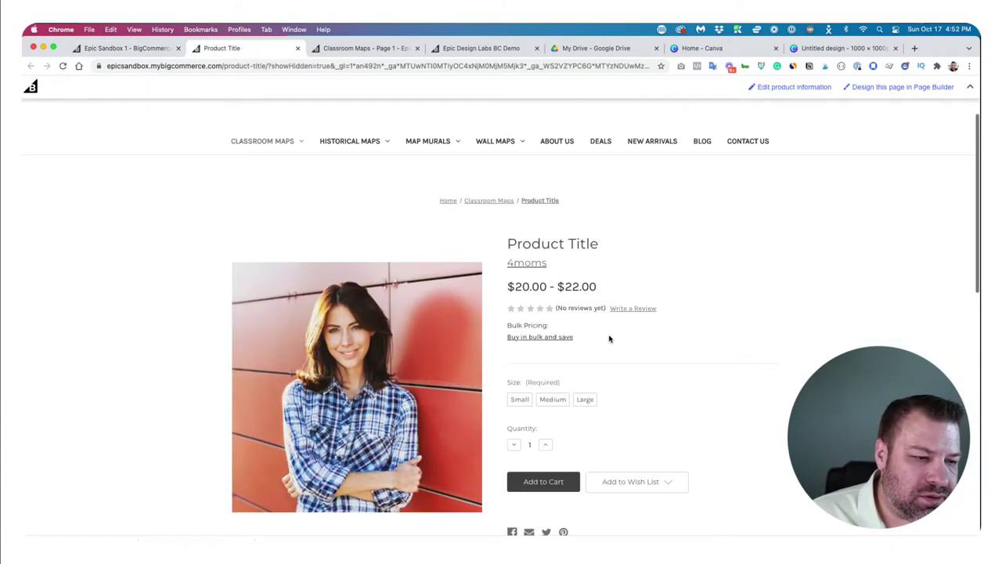
left_click(519, 400)
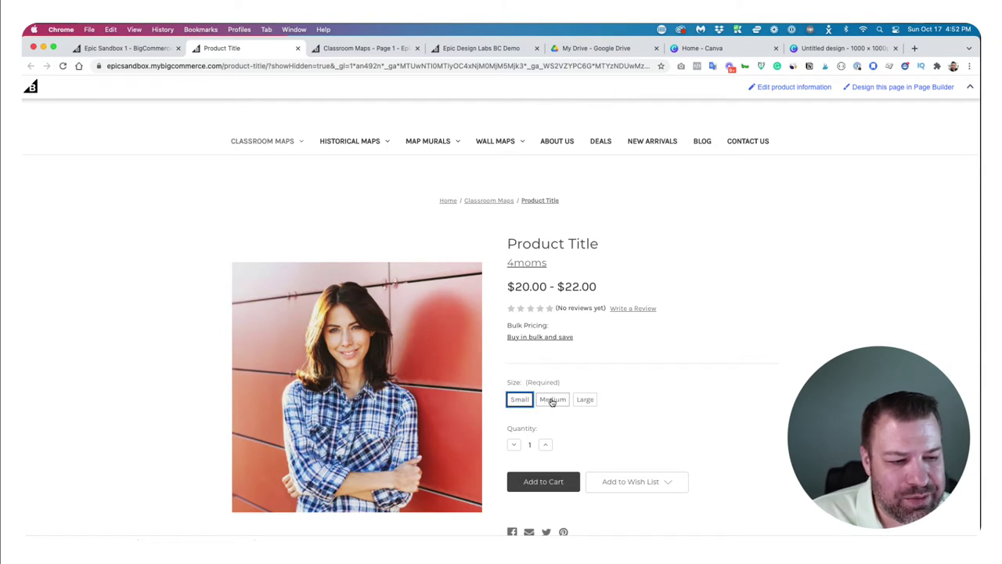
left_click(553, 417)
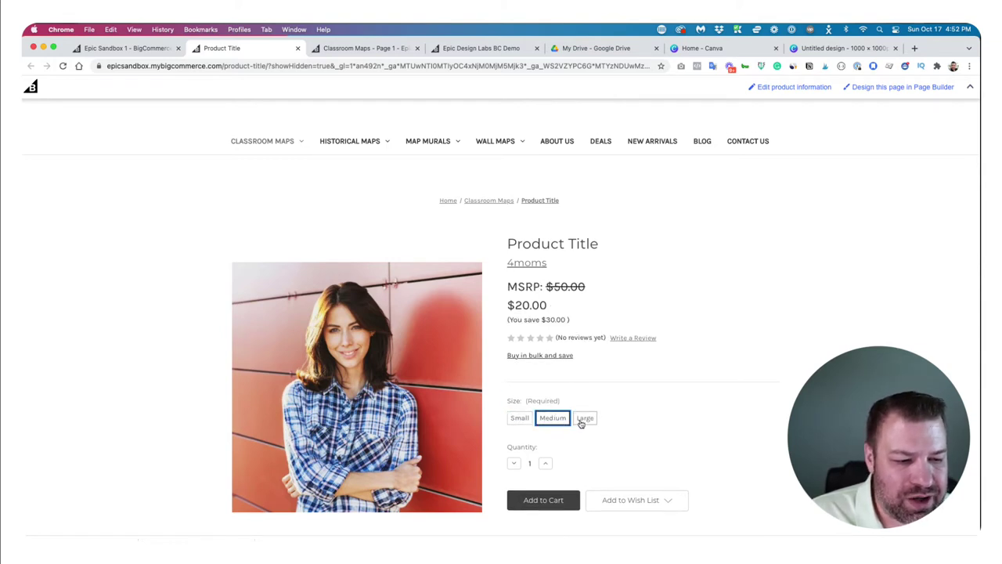
left_click(584, 420)
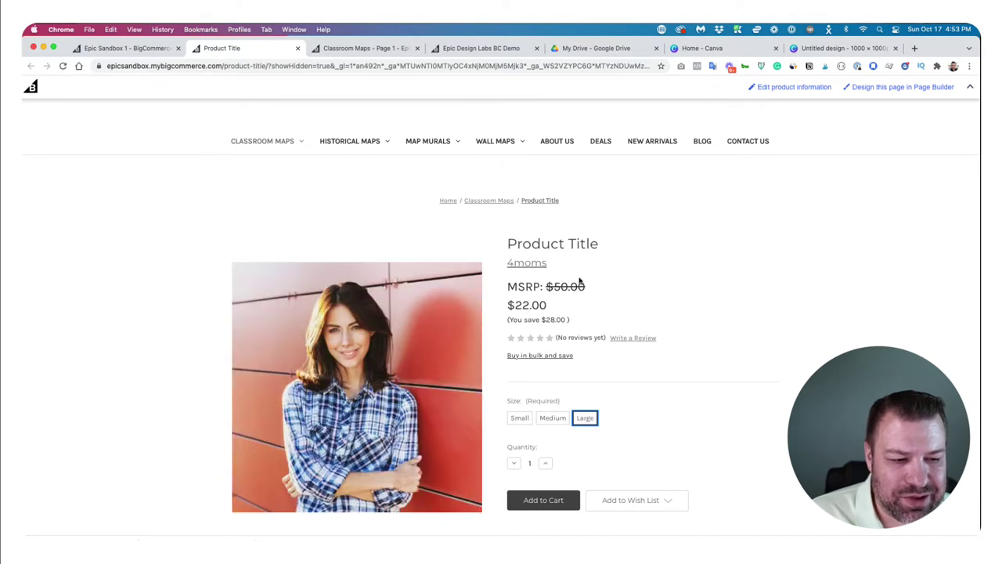
left_click(537, 358)
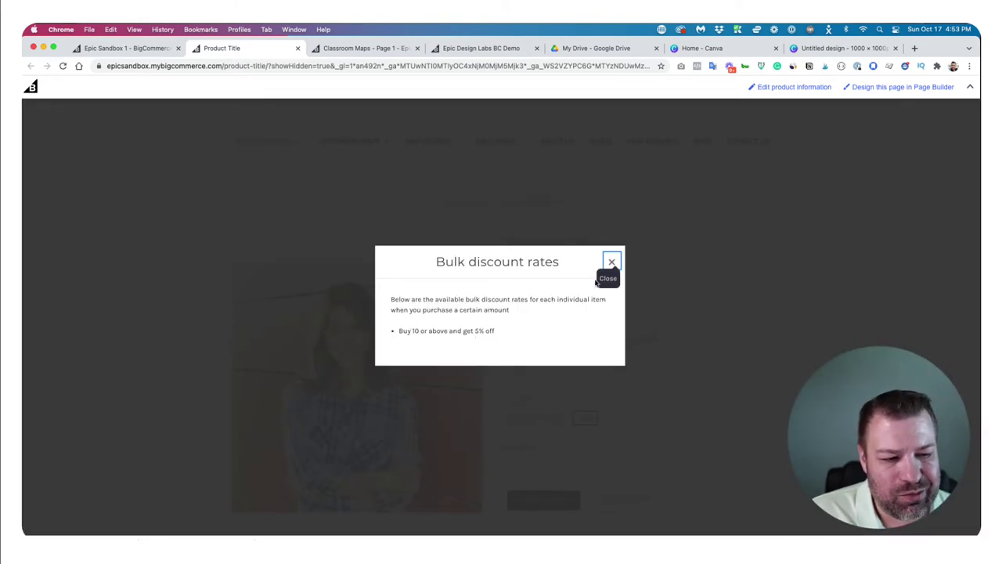
left_click(611, 261)
Step: Raise the quantity of the Large size to 10, and add it to the cart to check the discounted order subtotal
left_click(547, 463)
left_click(547, 464)
left_click(546, 463)
left_click(546, 465)
left_click(546, 463)
left_click(547, 464)
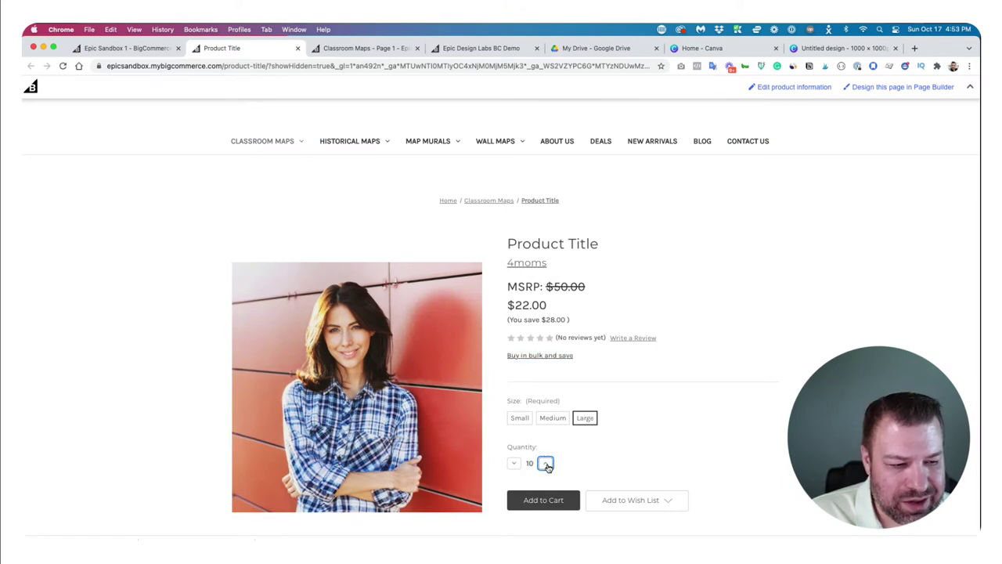
left_click(562, 505)
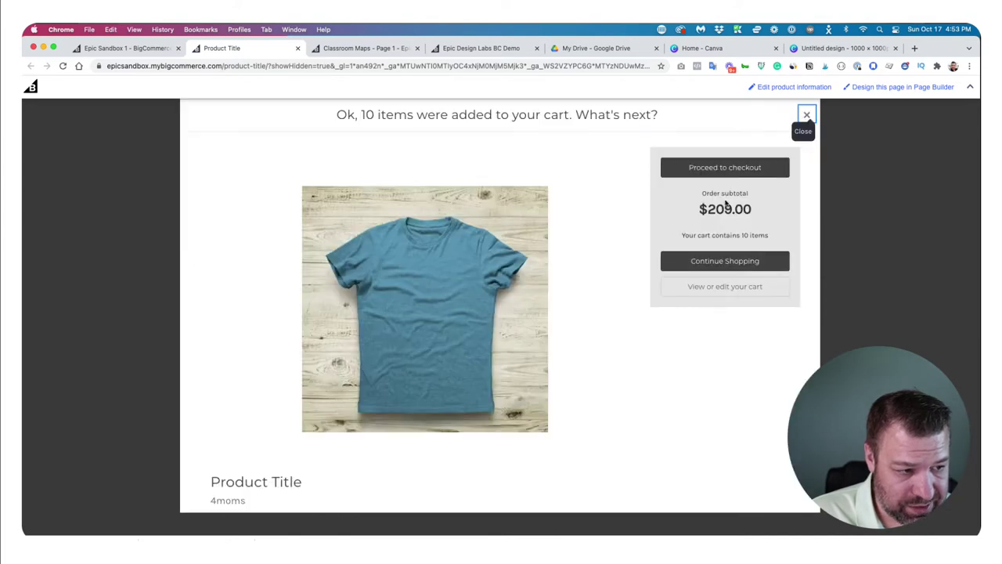
left_click_drag(728, 207, 708, 208)
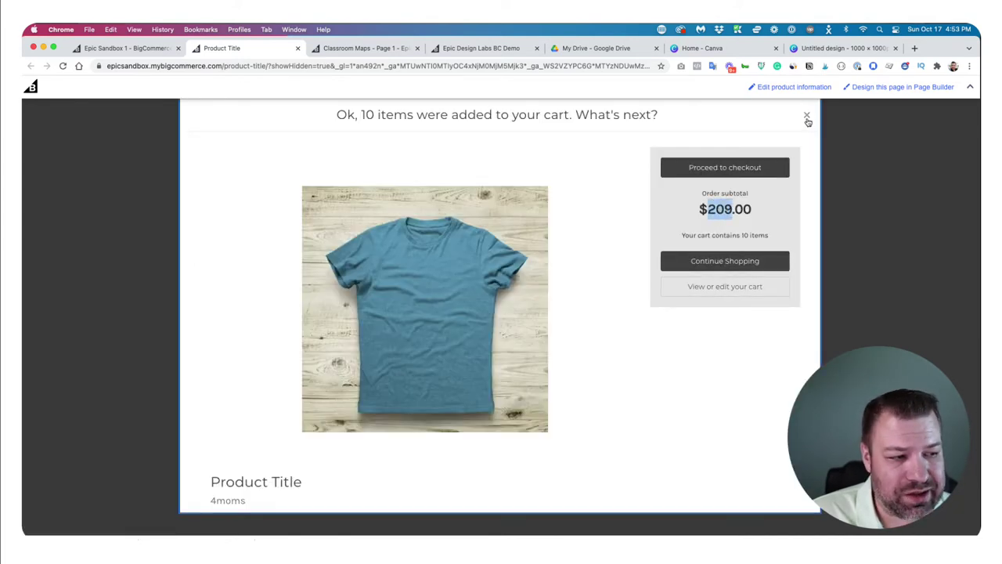
left_click(807, 118)
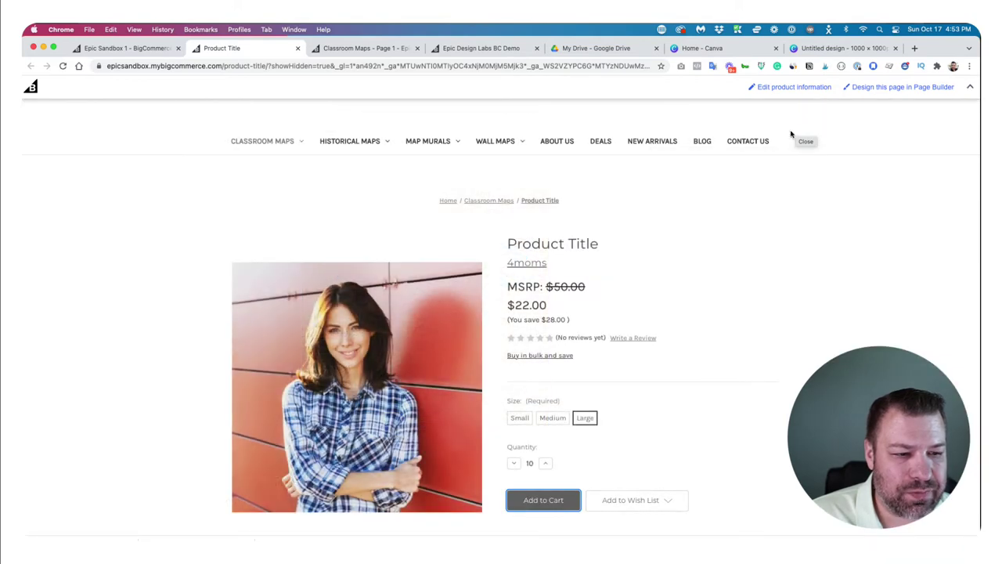
Step: Return to the product editor, delete the Size variant option and save, and turn off inventory tracking
left_click(119, 47)
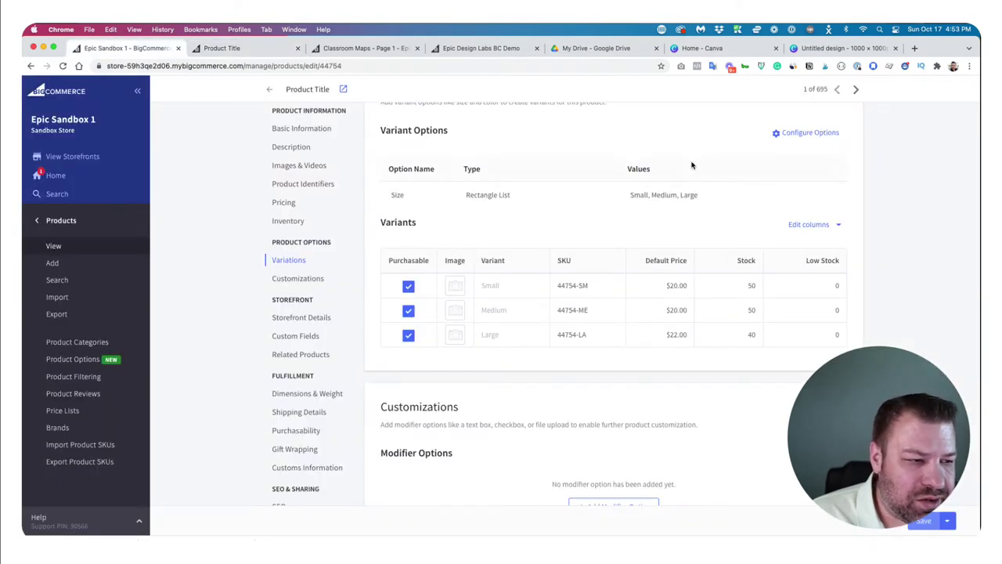
scroll(708, 313, "up", 1)
scroll(709, 314, "up", 2)
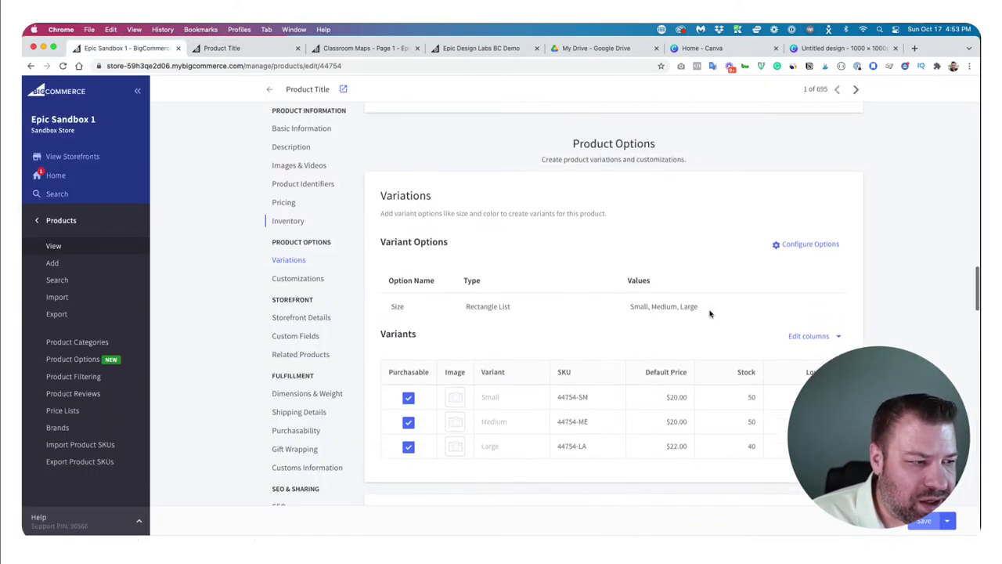
left_click(814, 245)
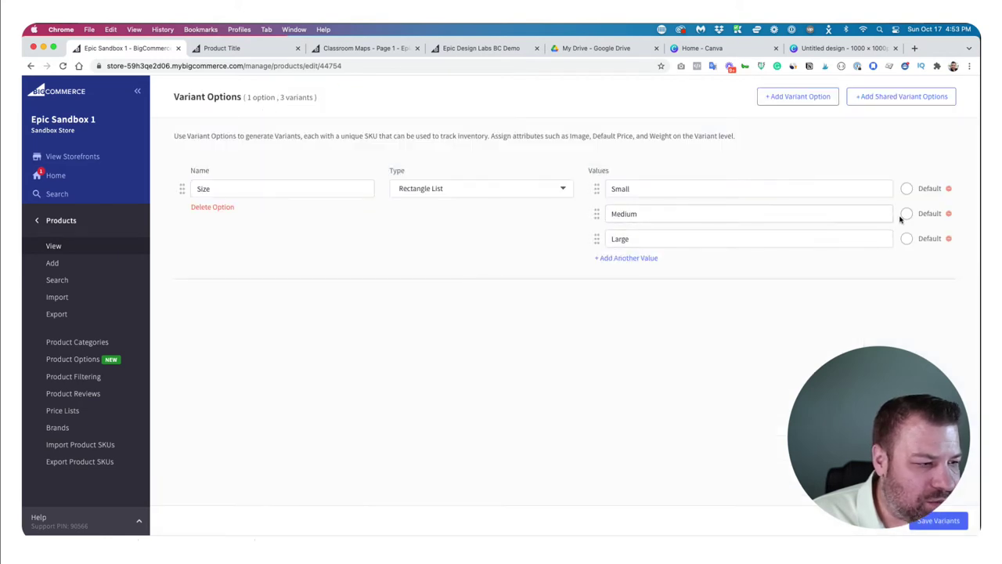
left_click(220, 208)
left_click(949, 524)
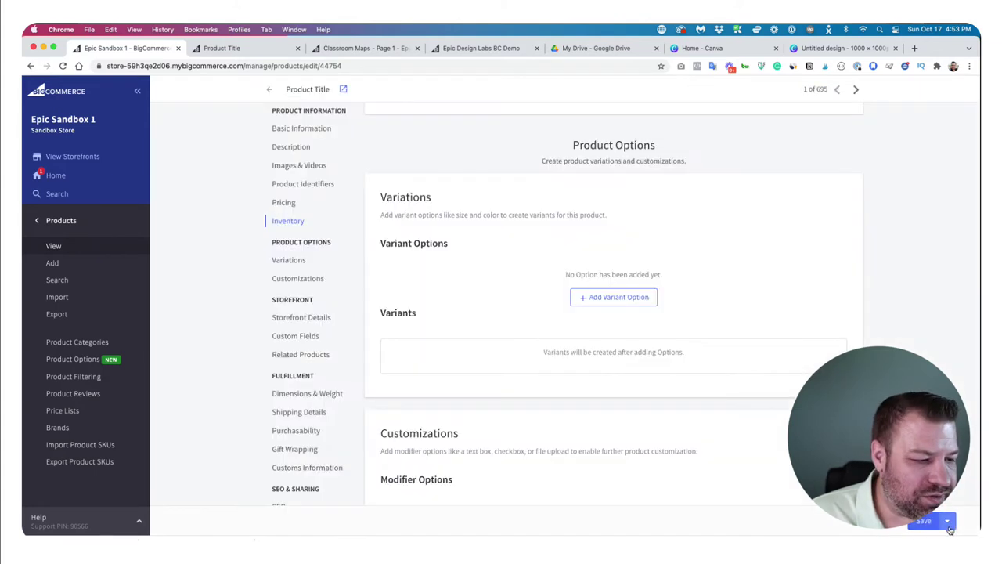
scroll(548, 349, "up", 3)
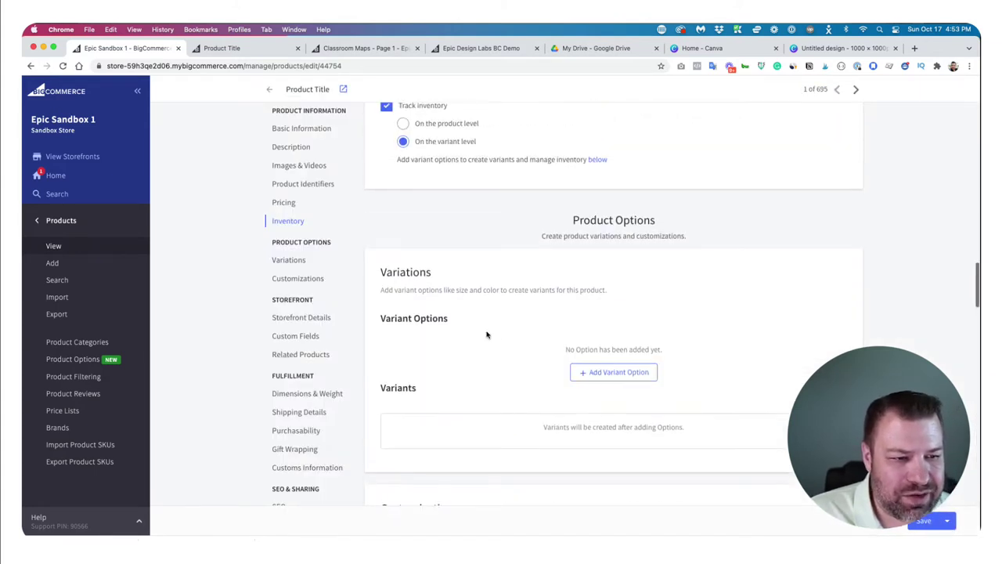
left_click(384, 145)
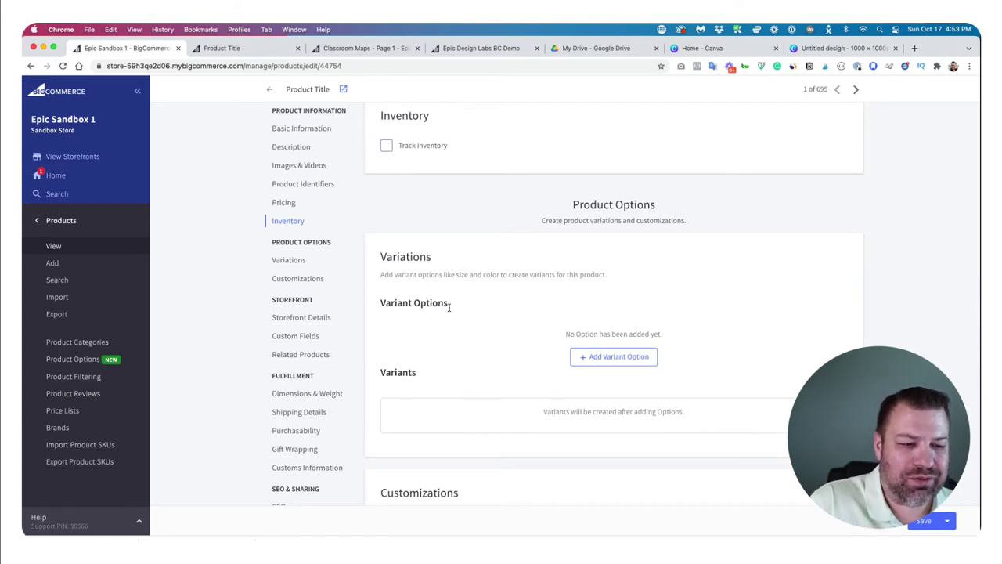
Step: Try out a Swatch variant option with colour #c03838, switch its value to Pattern, and discard the option
left_click(610, 361)
left_click(799, 97)
left_click(424, 196)
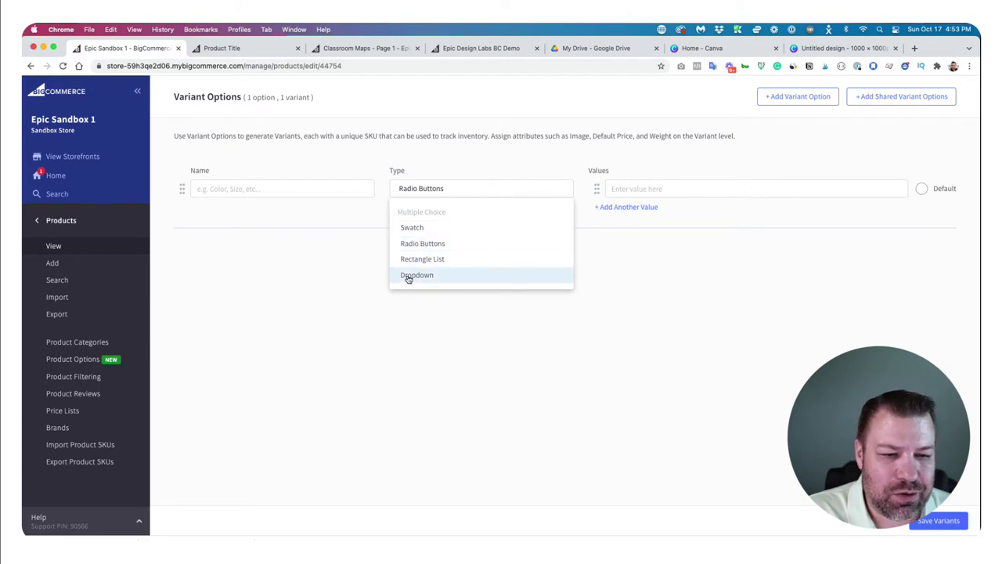
left_click(413, 228)
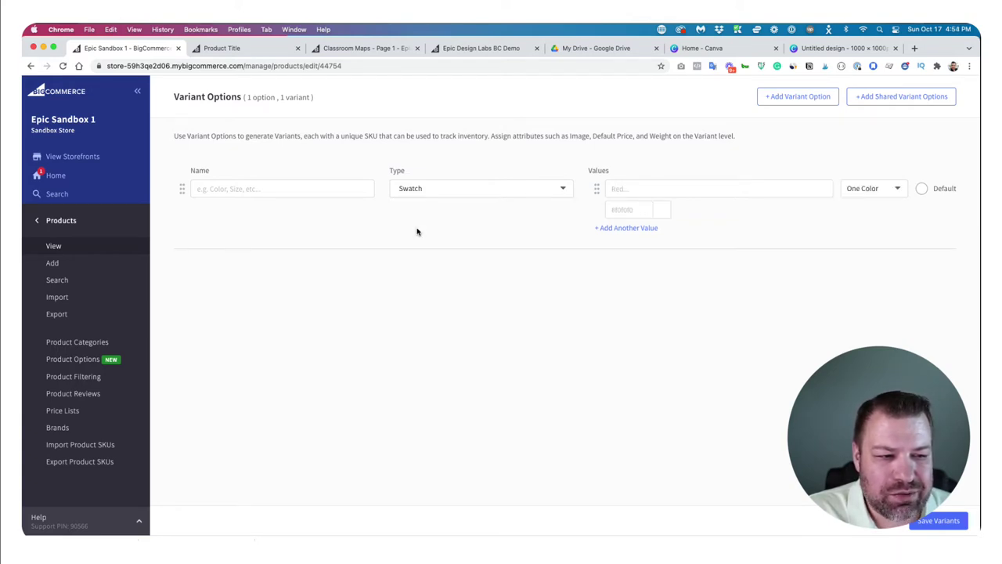
left_click(627, 189)
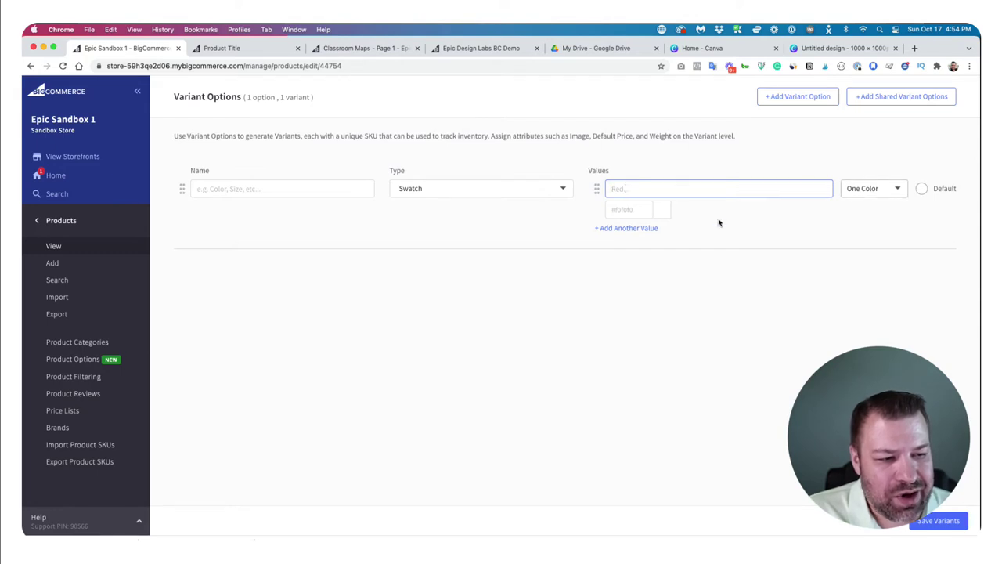
left_click(634, 211)
type("#c03838")
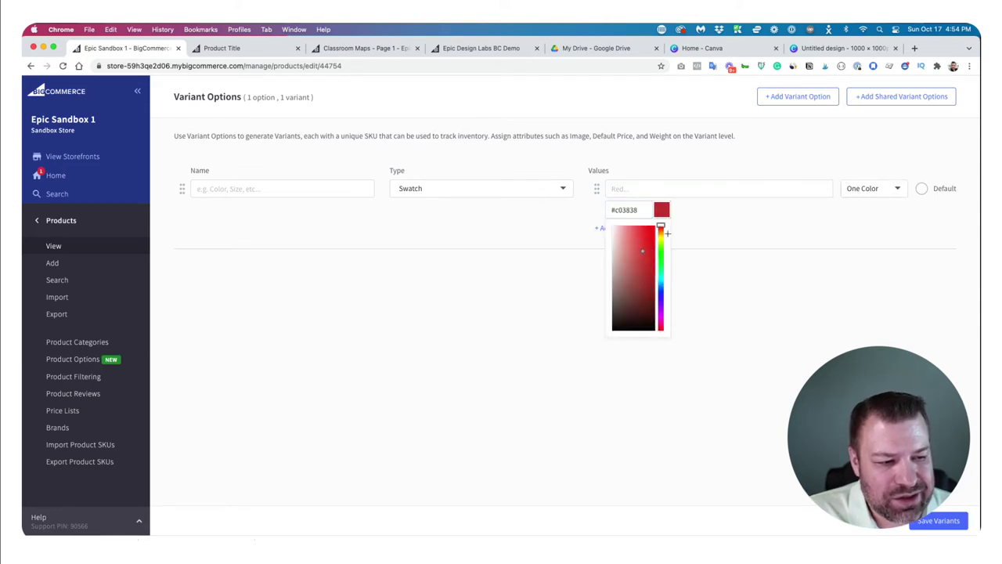
left_click(860, 189)
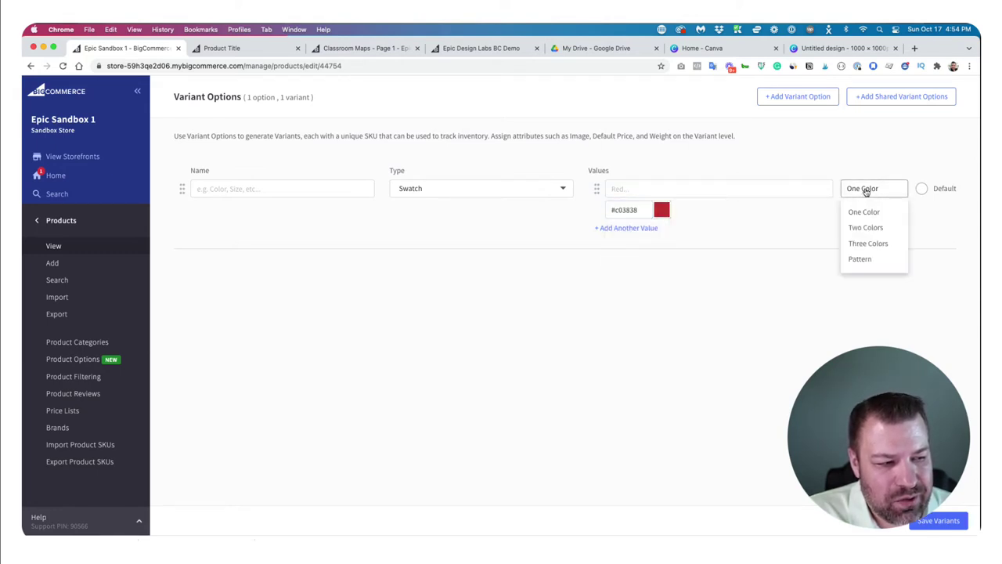
left_click(865, 260)
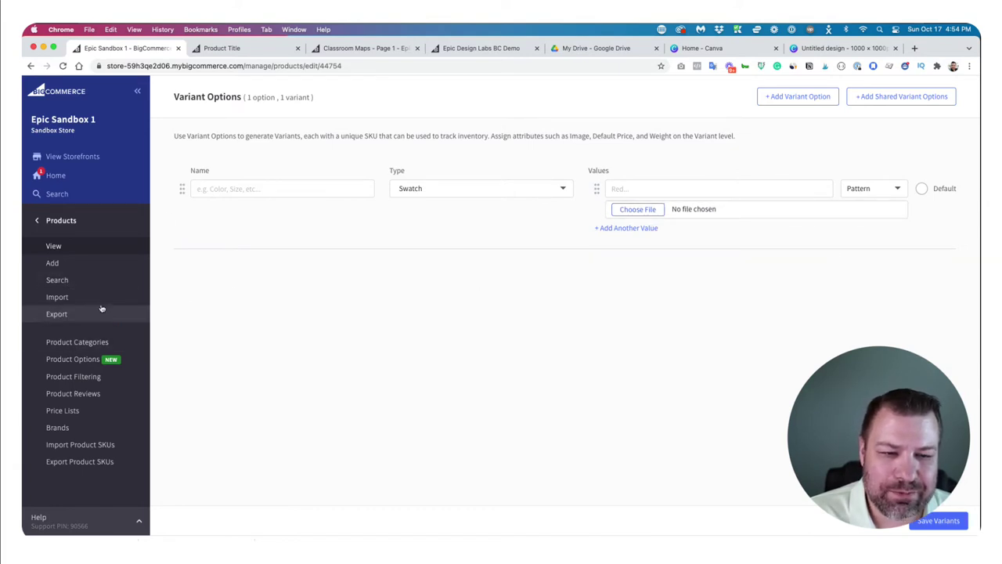
left_click(893, 529)
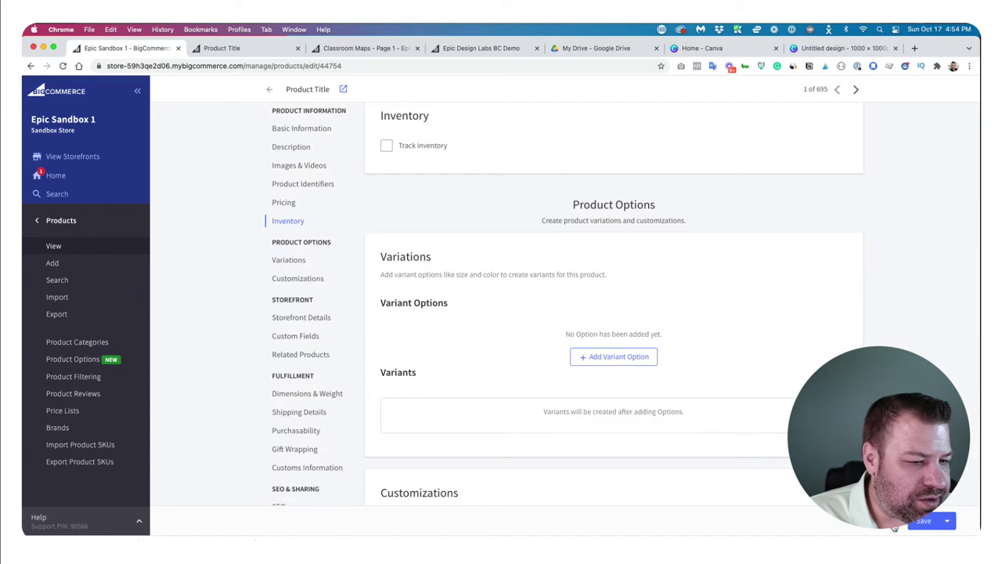
Step: Add a modifier option under the product's customizations, review the available types, and set its type to Checkbox
scroll(454, 352, "down", 1)
scroll(470, 353, "down", 3)
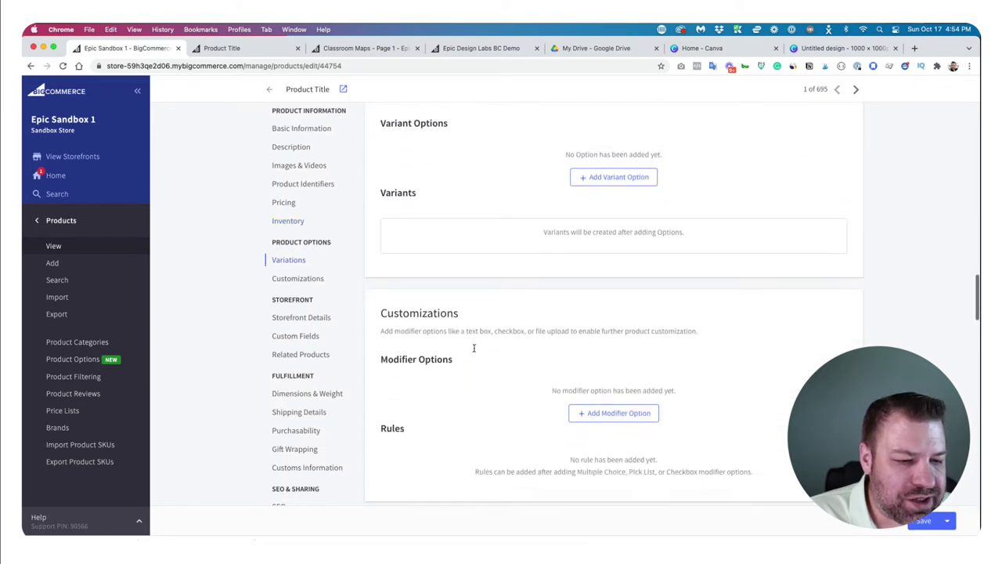
left_click(615, 353)
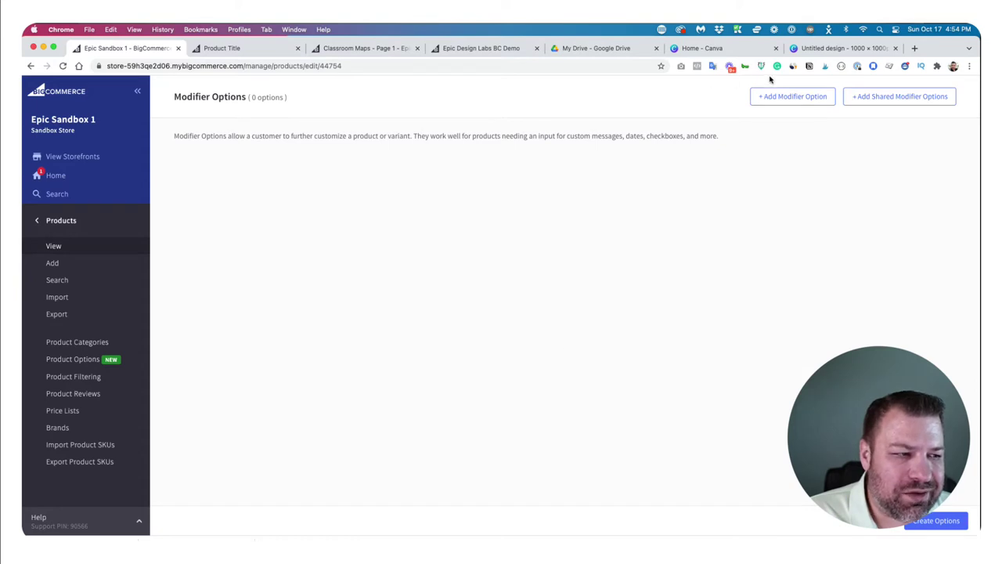
left_click(791, 100)
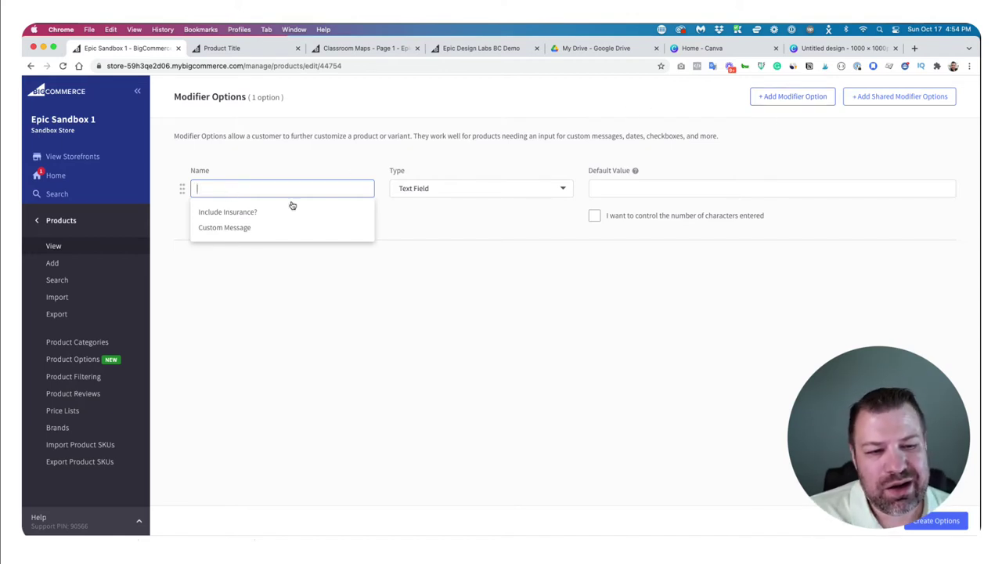
left_click(413, 188)
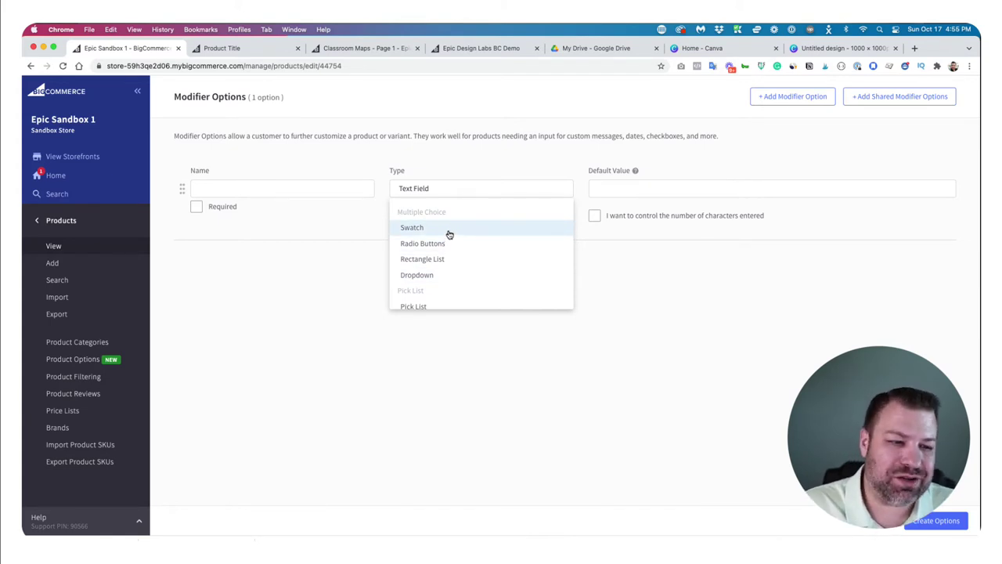
scroll(442, 250, "down", 3)
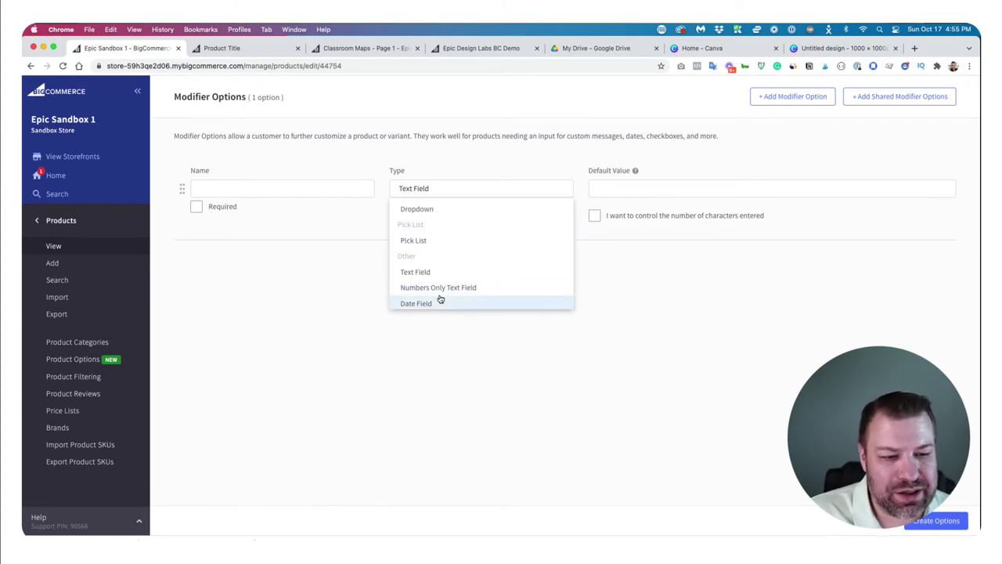
scroll(442, 286, "down", 2)
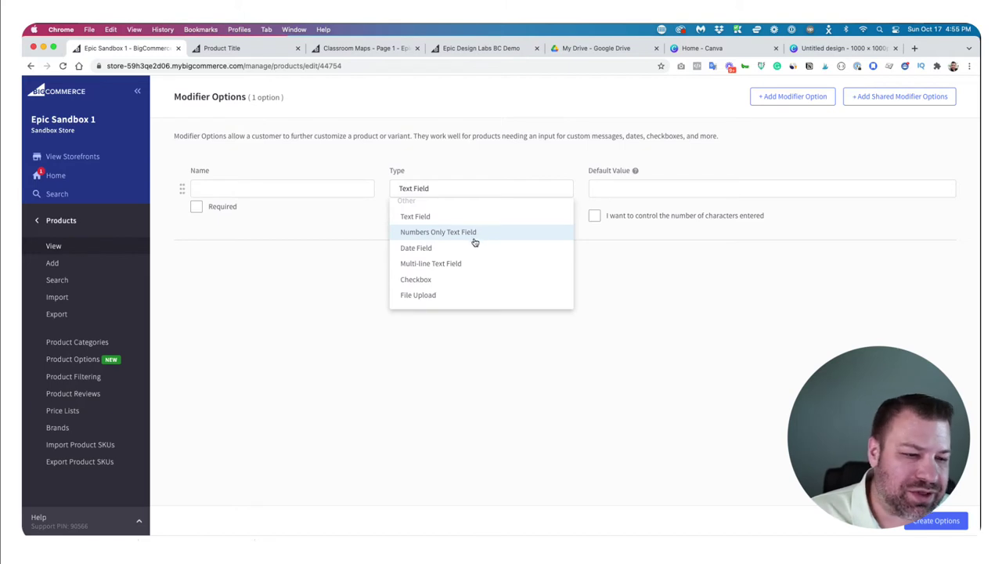
left_click(433, 282)
Step: Name the modifier option "Upgrade?" with the field value "Yes", create it, and save the product
left_click(285, 188)
type("Upgrade?")
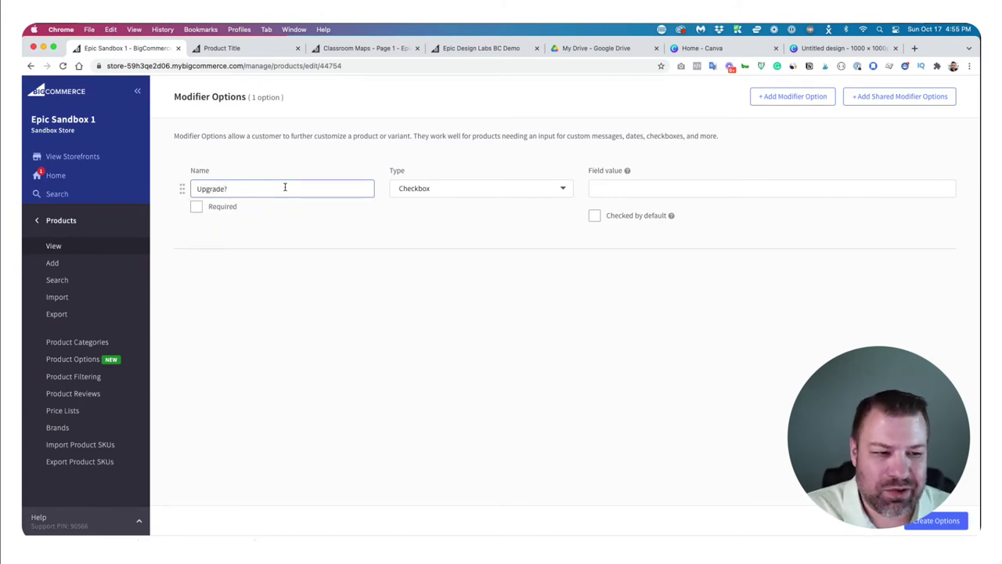
left_click(618, 190)
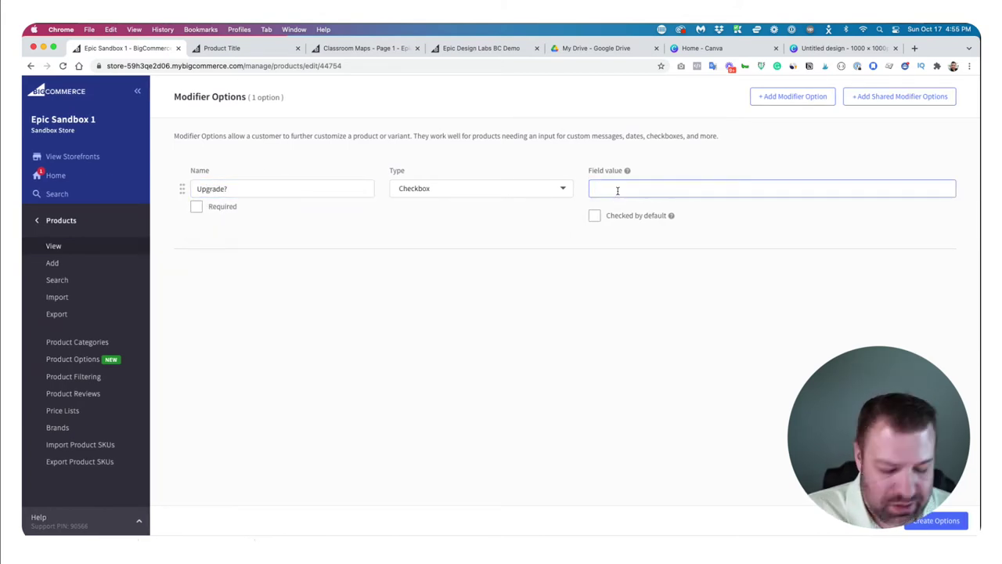
type("Yes")
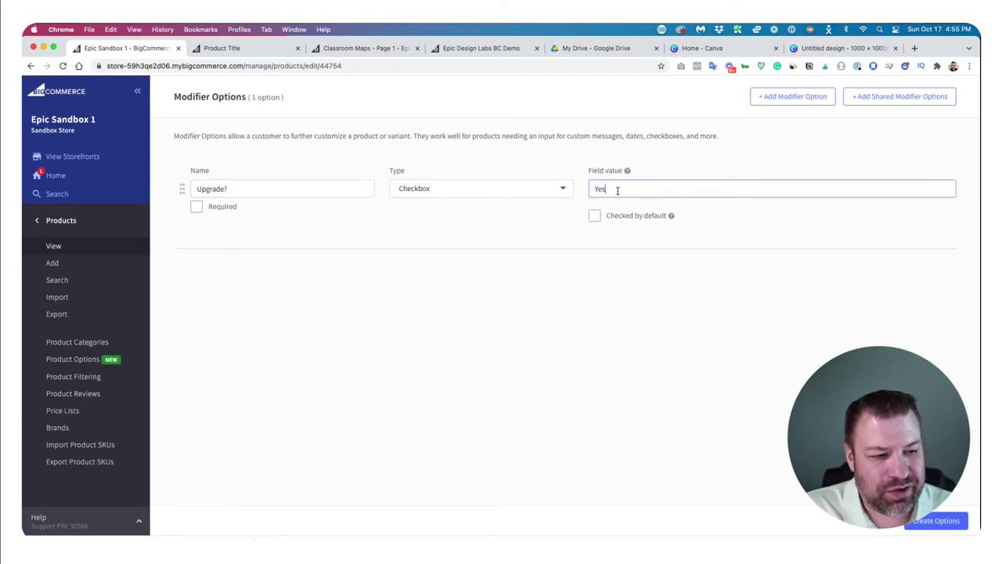
left_click(946, 525)
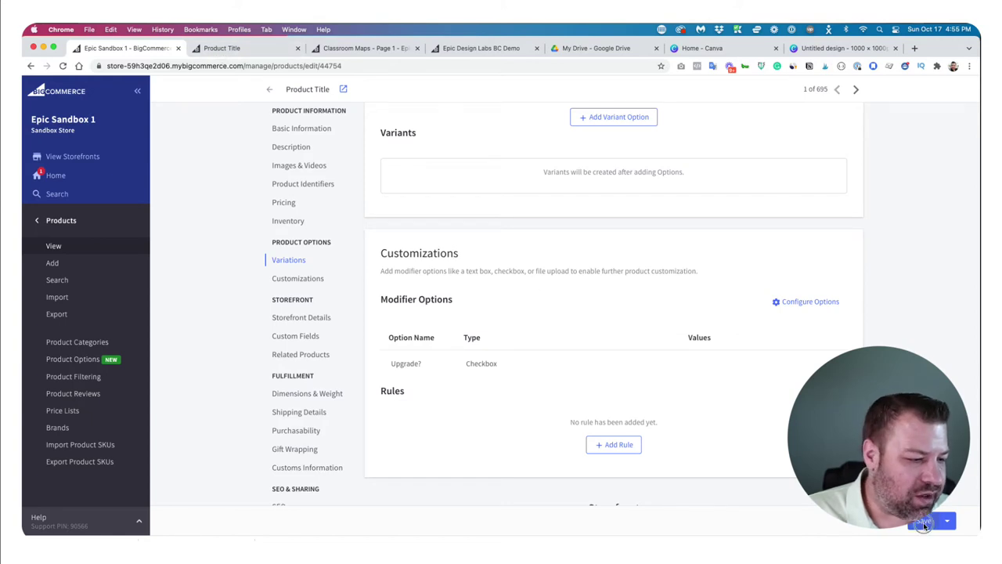
left_click(924, 523)
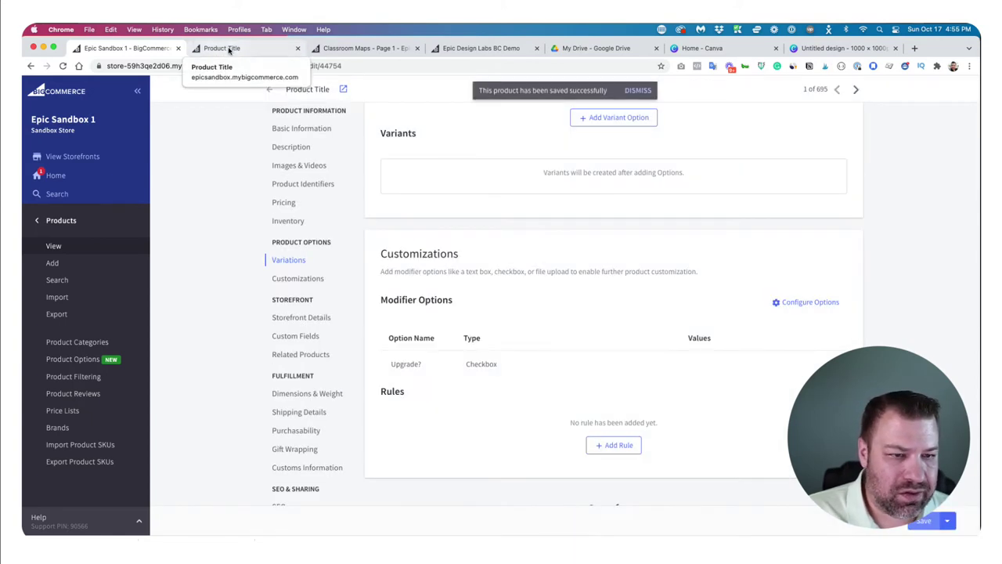
Step: Reload the product's storefront page, and toggle the Upgrade? checkbox to check how it affects the price
left_click(228, 50)
key("super+r")
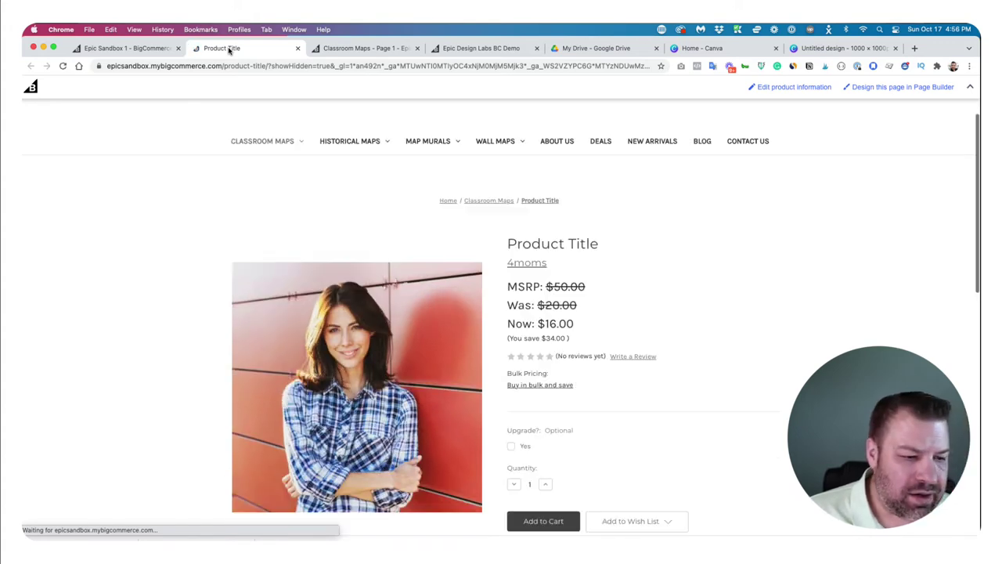
left_click(512, 451)
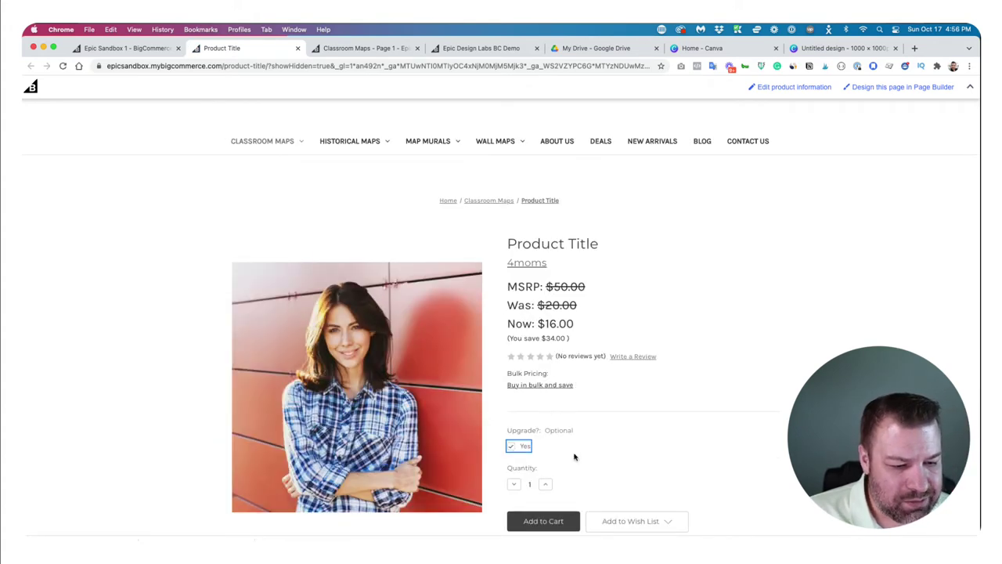
left_click(512, 437)
left_click(512, 438)
left_click(512, 438)
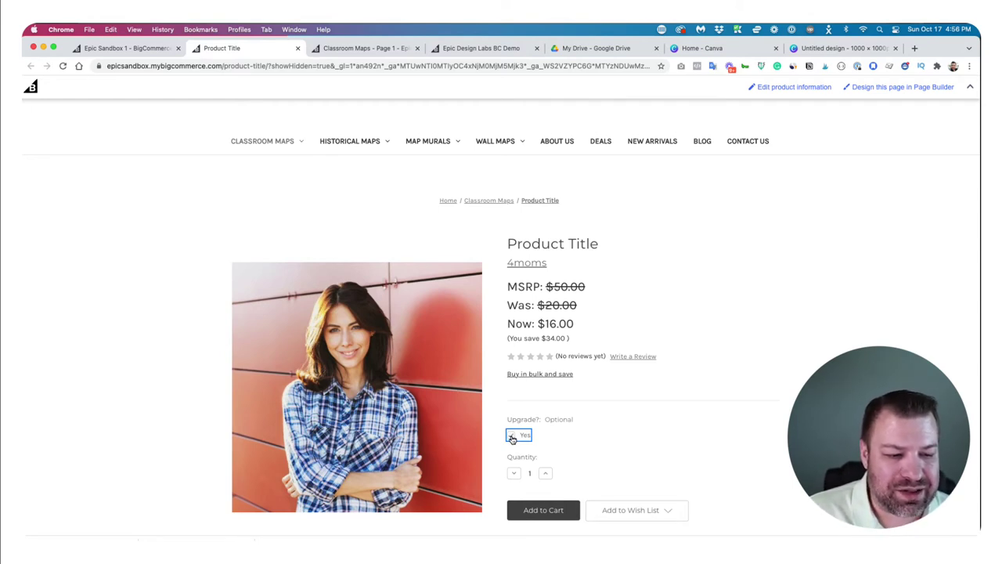
left_click(512, 437)
left_click(511, 439)
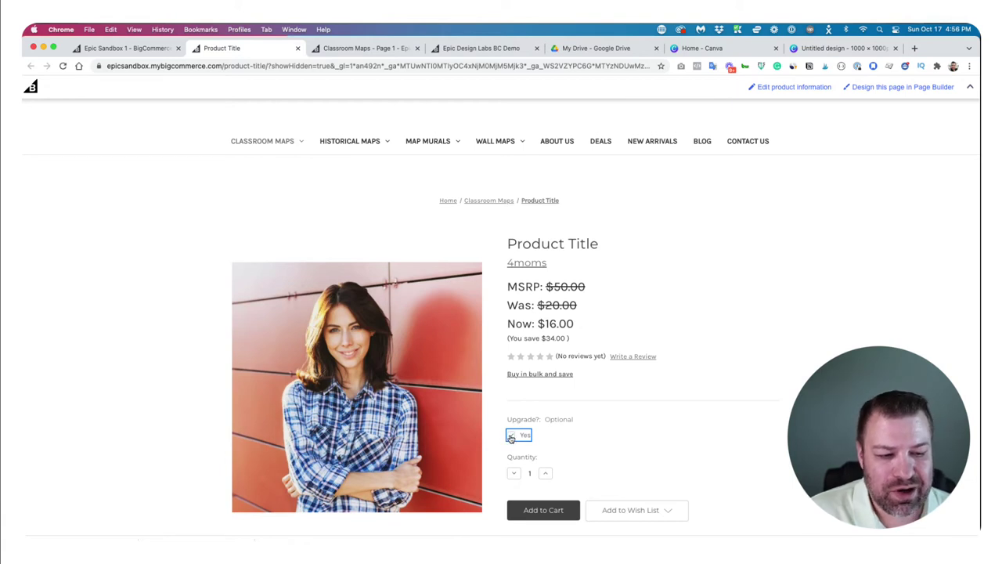
left_click(512, 439)
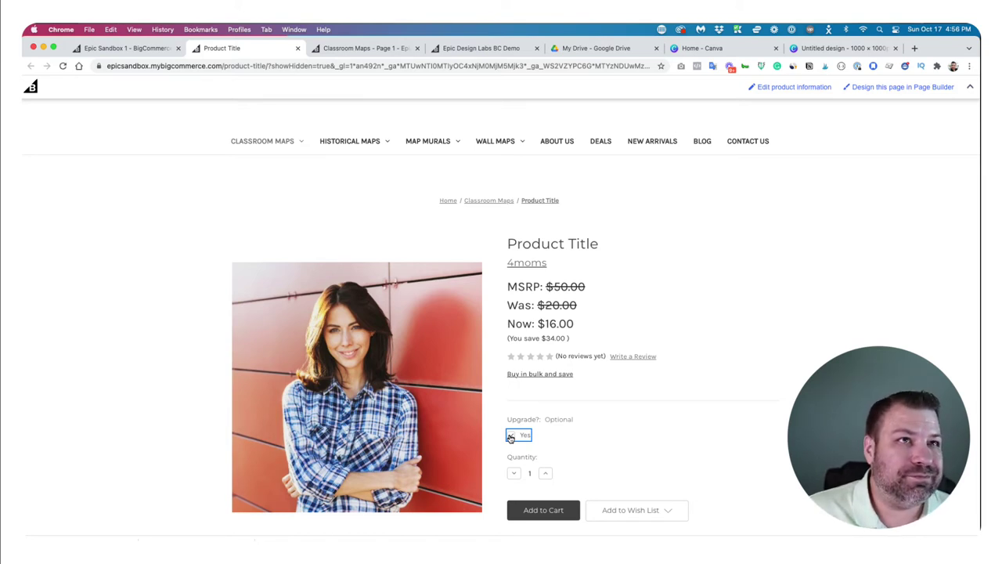
left_click(510, 438)
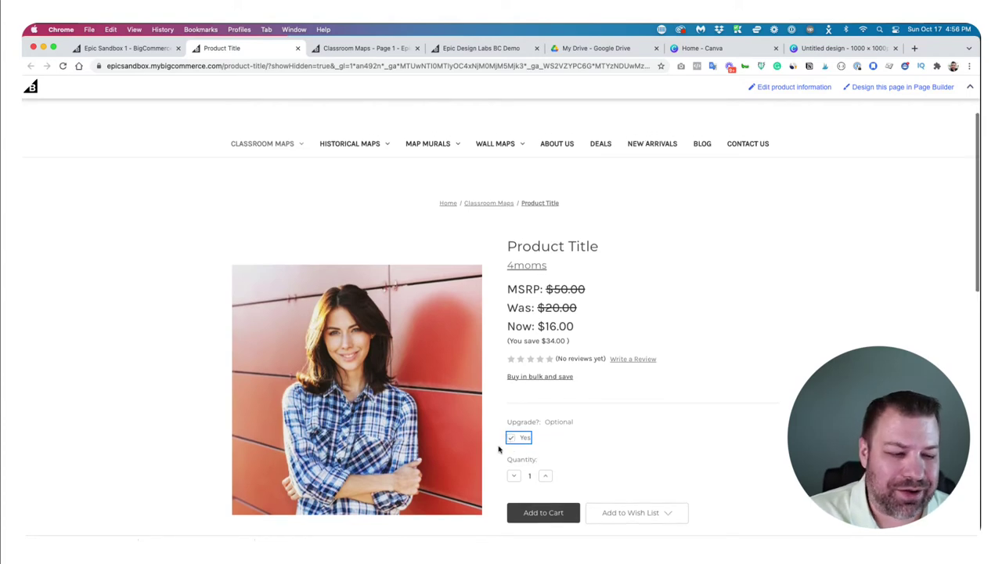
Step: Return to the product editor, and add a rule that adds $12.00 to the price when the Upgrade? modifier is selected
left_click(138, 49)
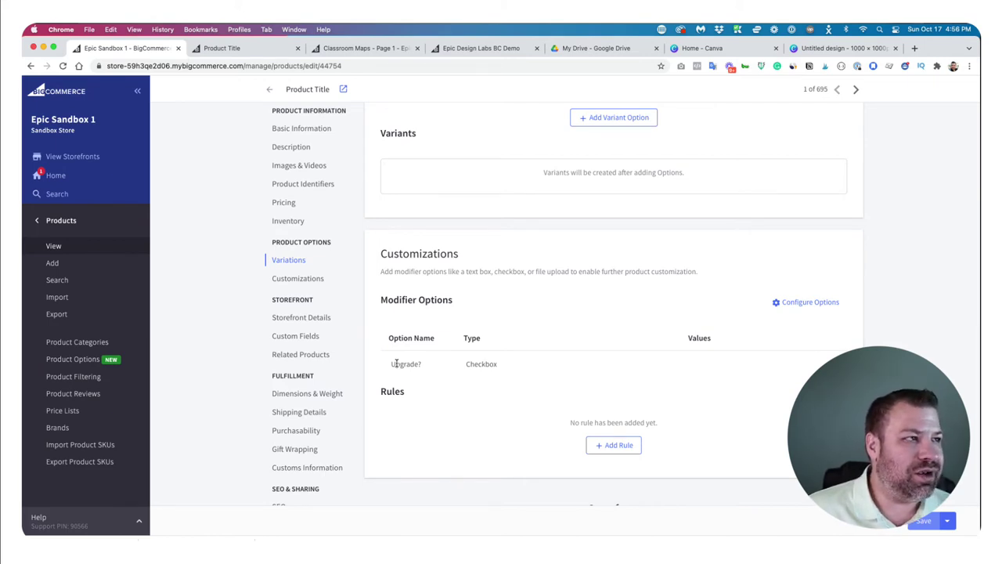
left_click(617, 447)
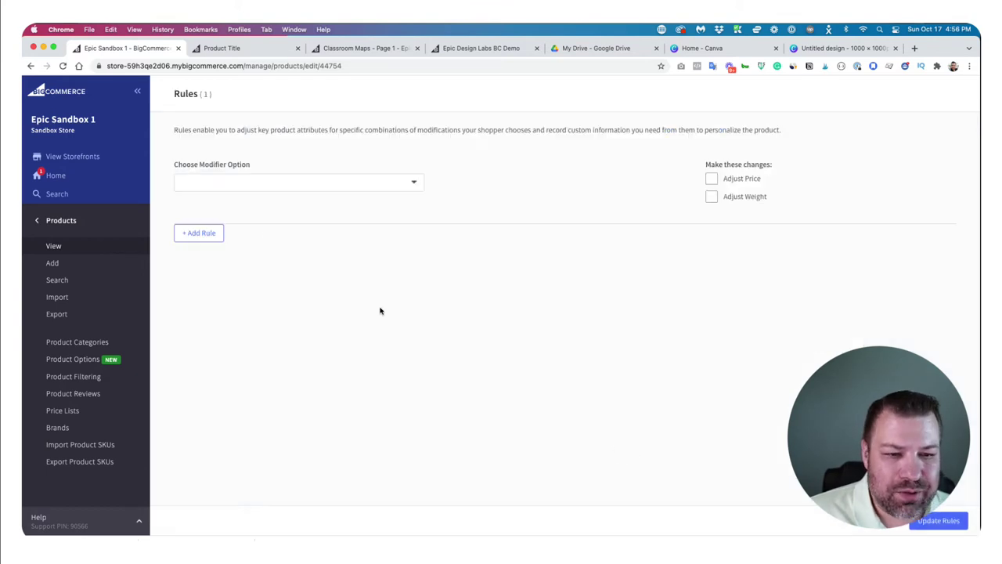
left_click(213, 188)
left_click(201, 208)
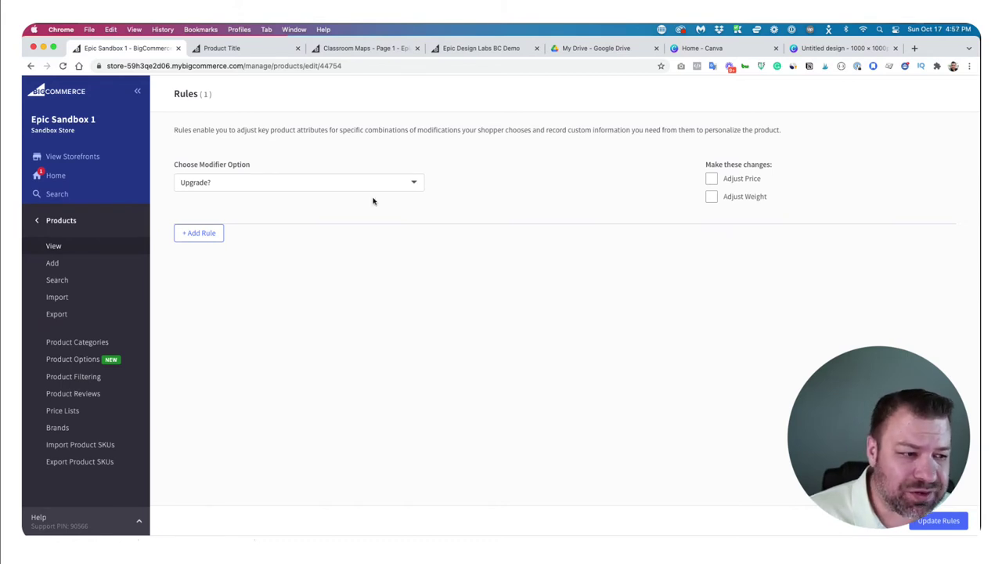
left_click(711, 179)
left_click(732, 199)
left_click(830, 197)
type("12")
left_click(711, 226)
left_click(734, 247)
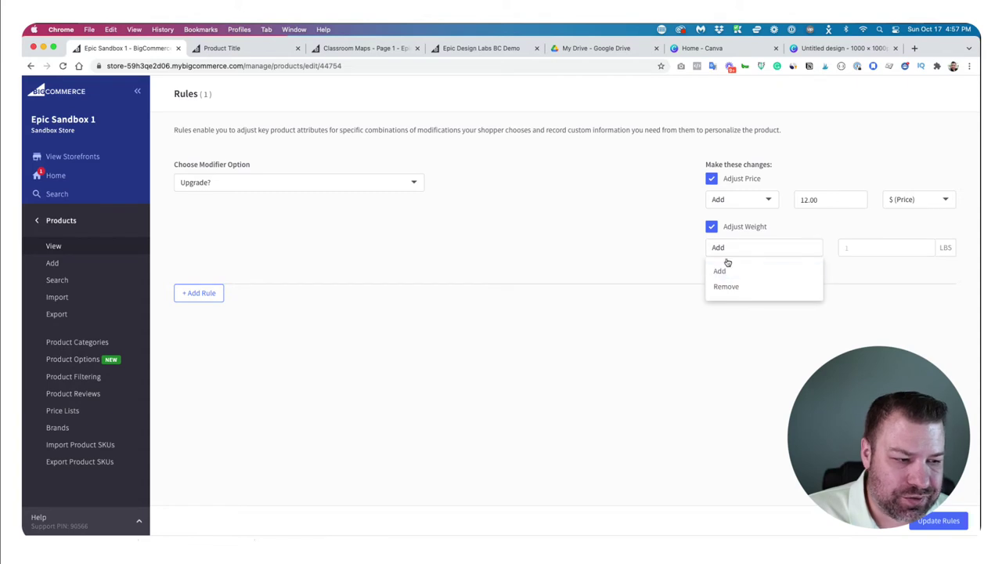
left_click(711, 227)
left_click(936, 521)
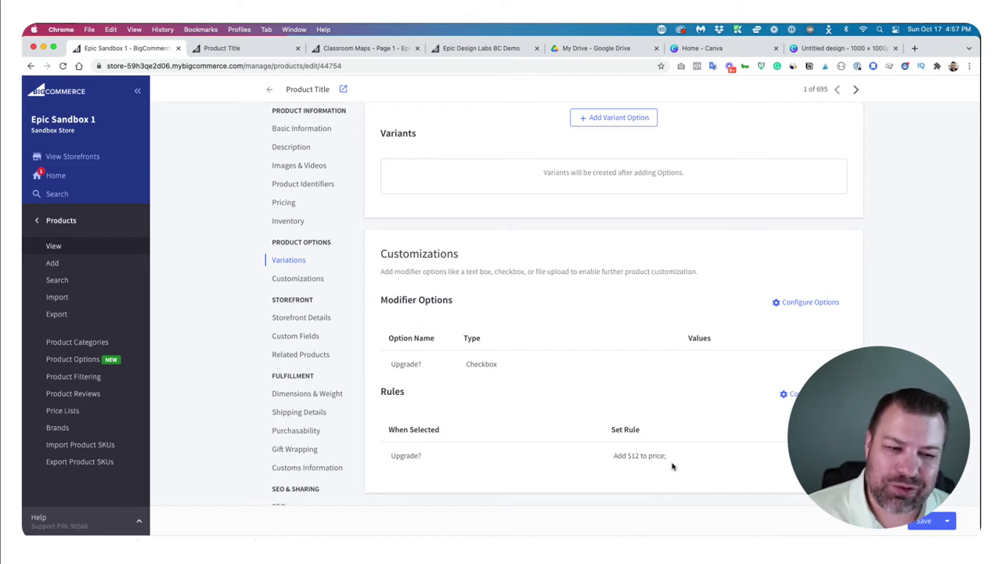
Step: Delete the Upgrade? modifier option from the product's customizations and save the options
left_click(812, 303)
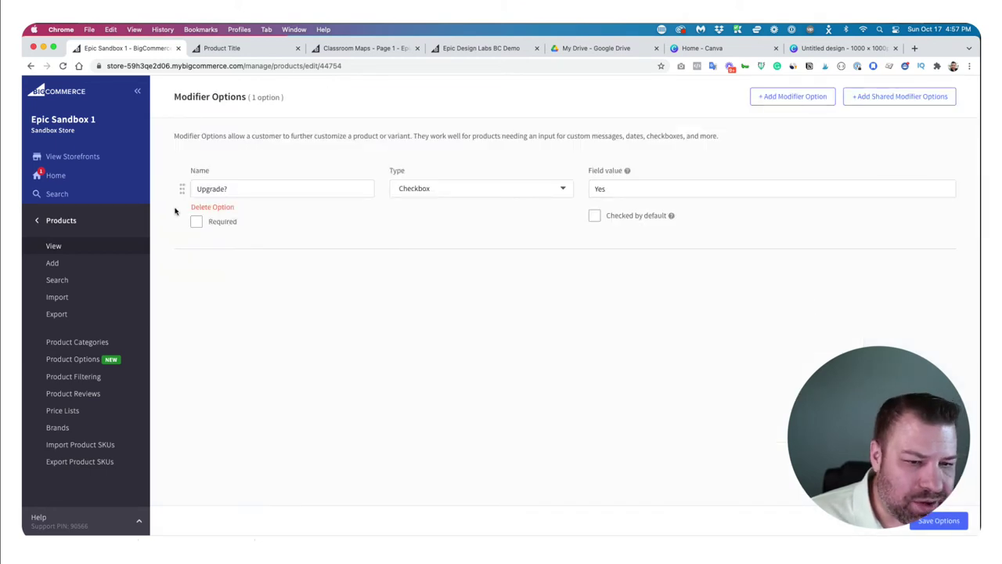
left_click(212, 208)
left_click(929, 522)
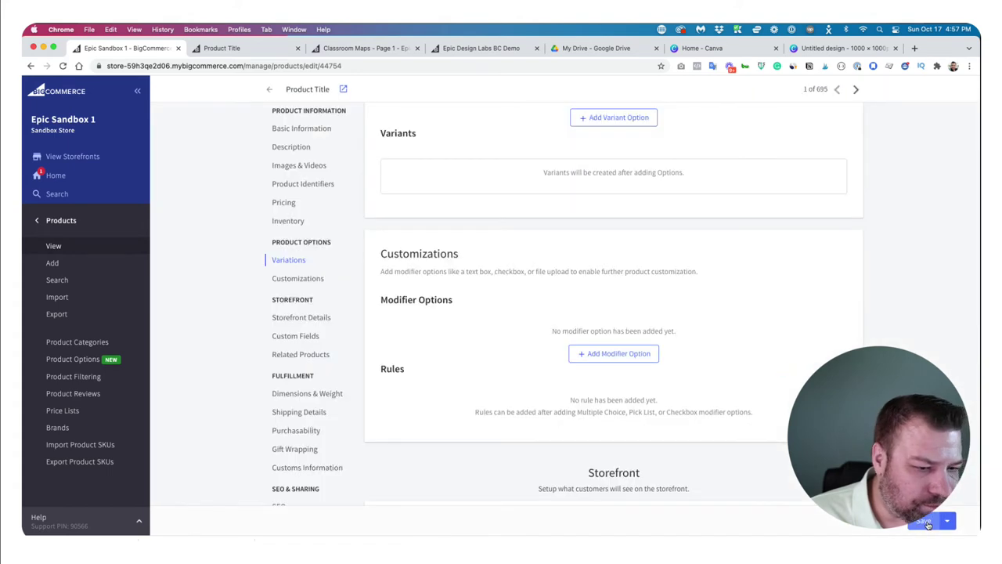
Step: Go to the product's Storefront Details and examine the search keywords, sort order and template layout file settings
left_click(294, 318)
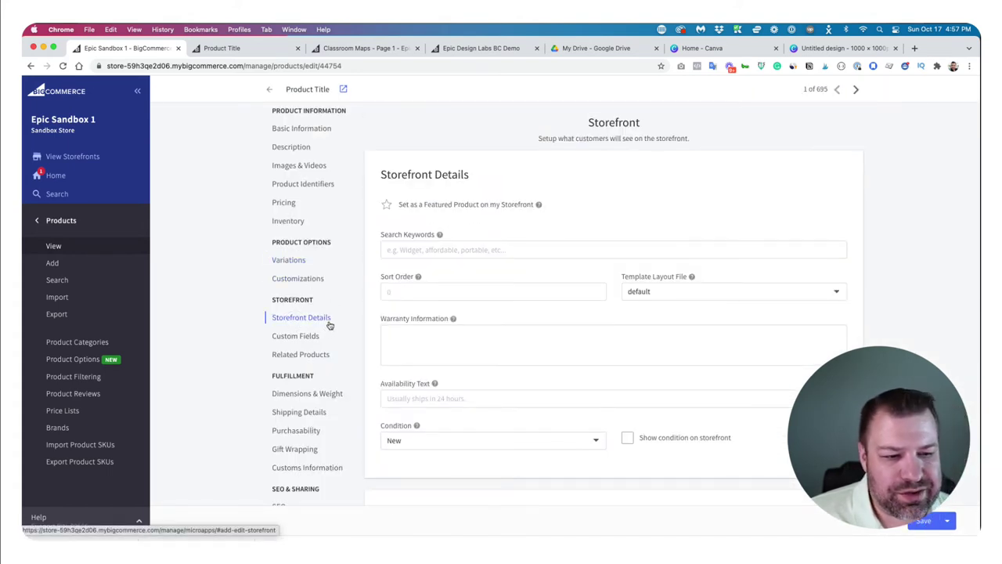
mouse_move(418, 277)
left_click(436, 249)
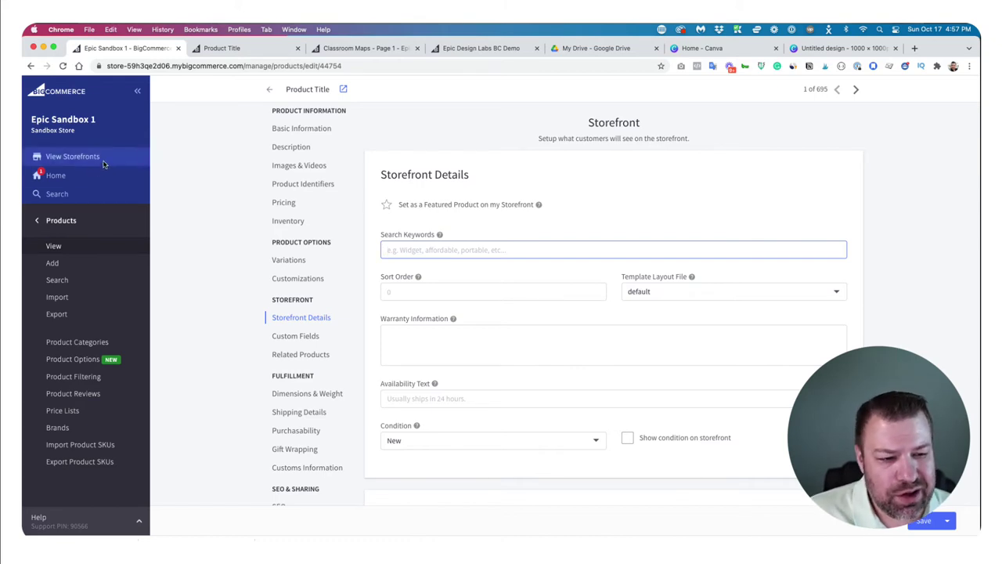
left_click(408, 293)
mouse_move(418, 281)
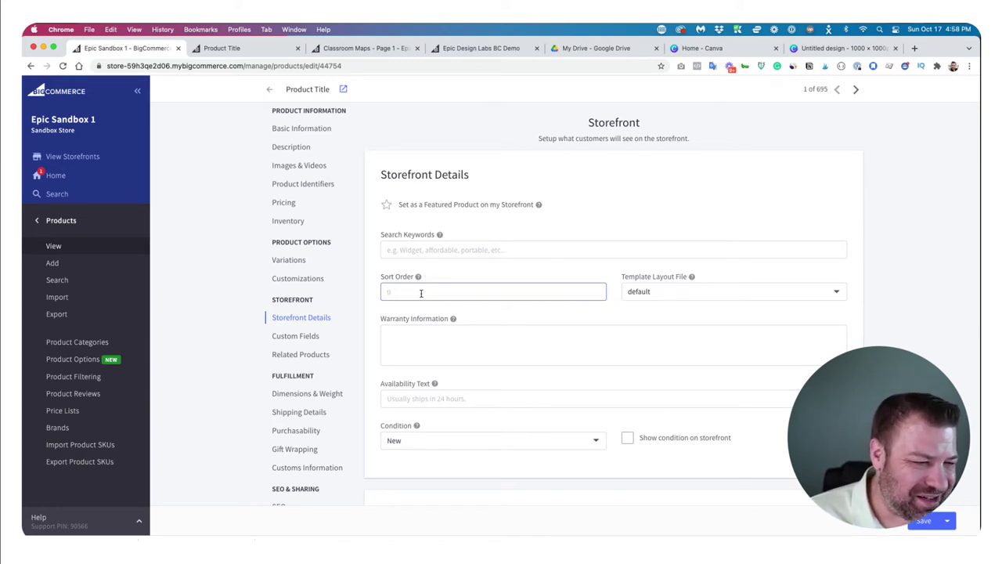
left_click(669, 296)
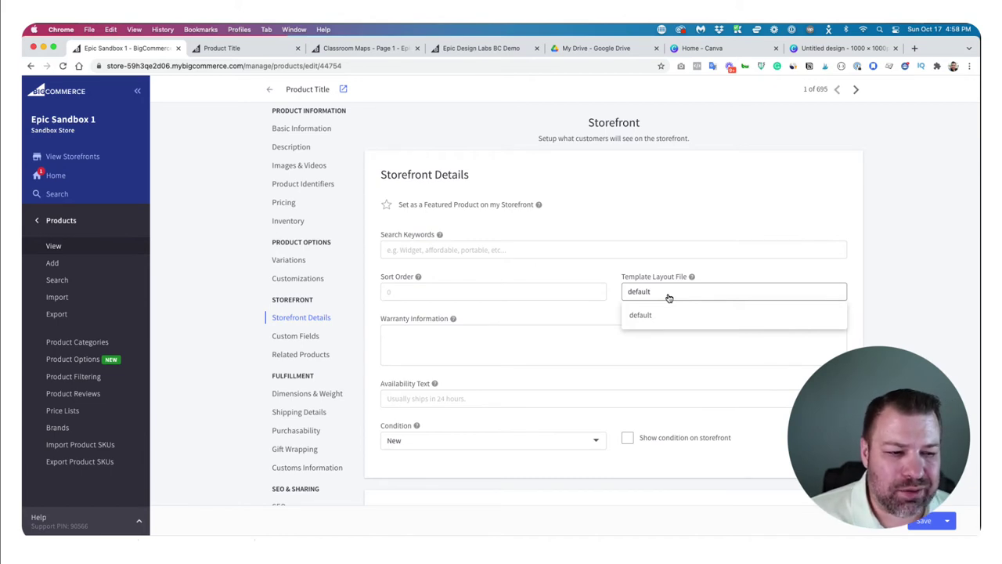
left_click(610, 307)
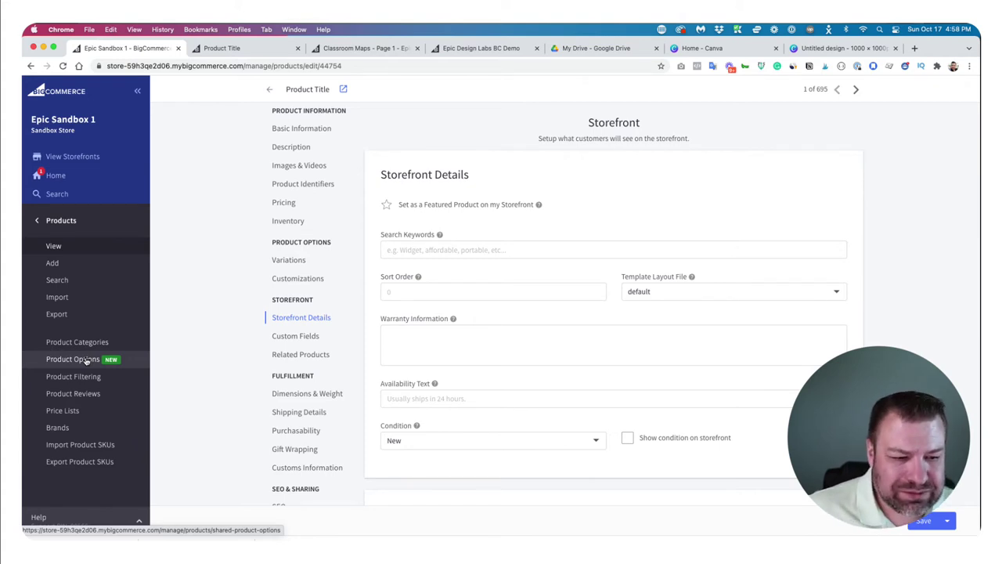
Step: Examine the warranty information and availability text fields, and view the available product condition options
left_click(499, 329)
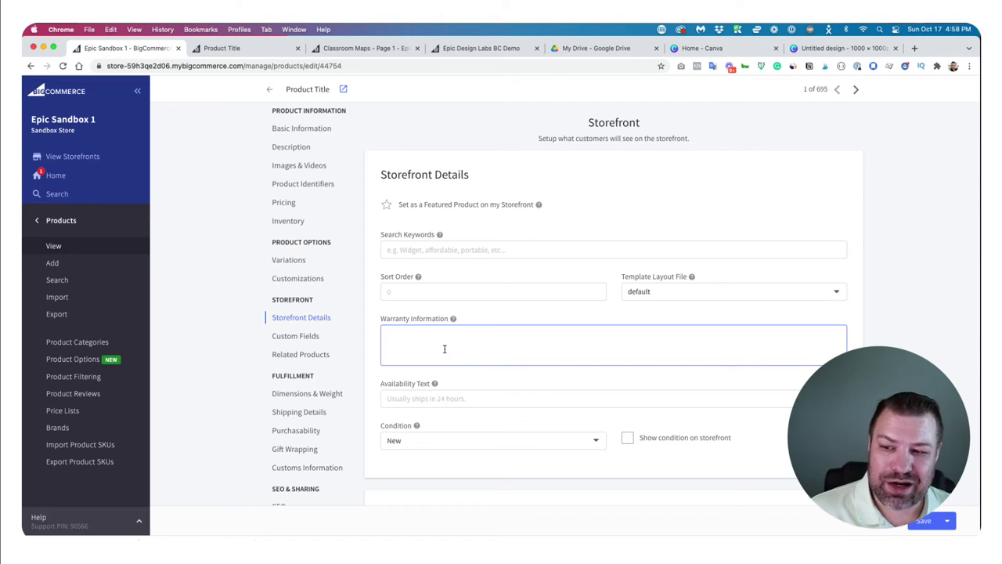
left_click(404, 339)
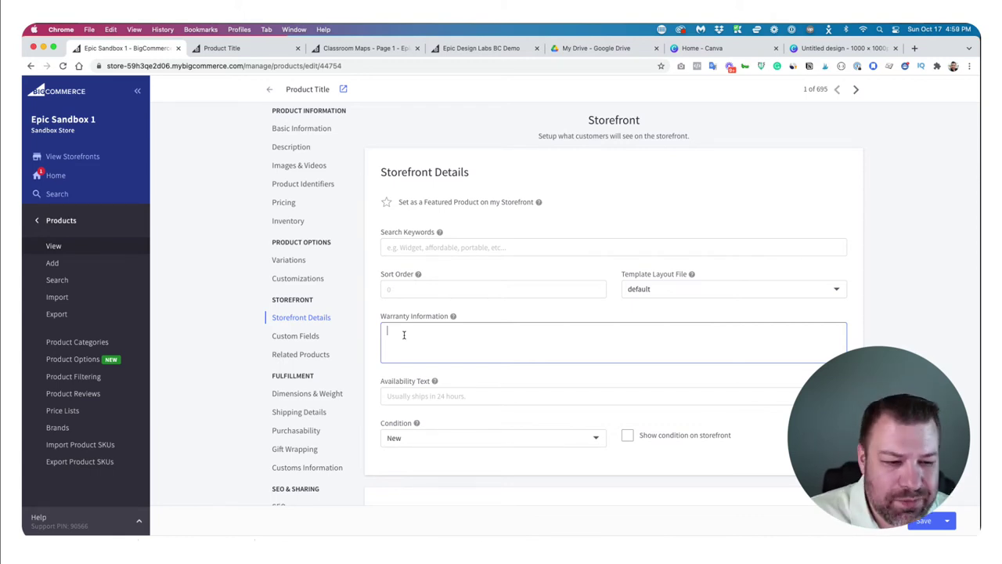
scroll(399, 344, "down", 2)
left_click(415, 317)
mouse_move(435, 307)
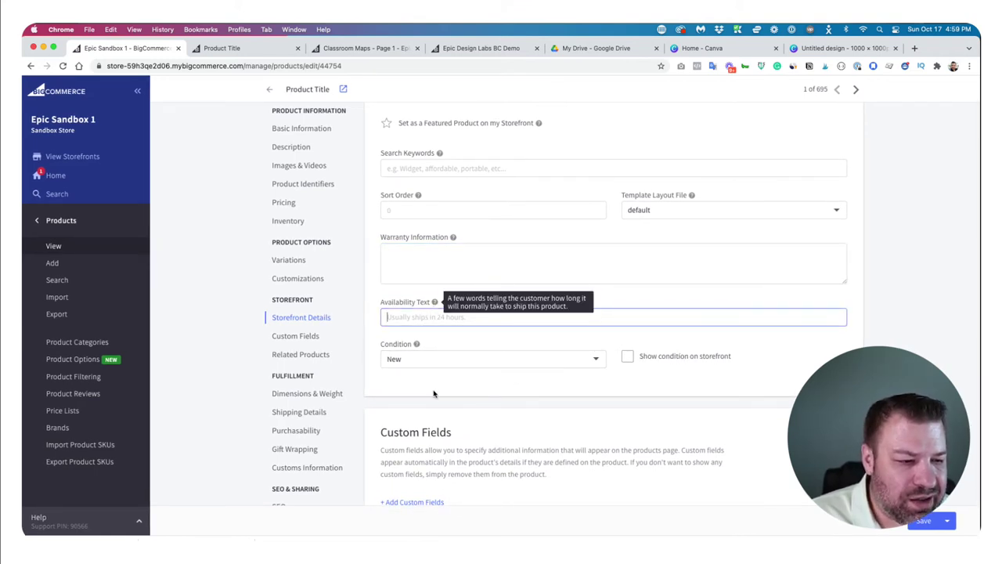
left_click(439, 364)
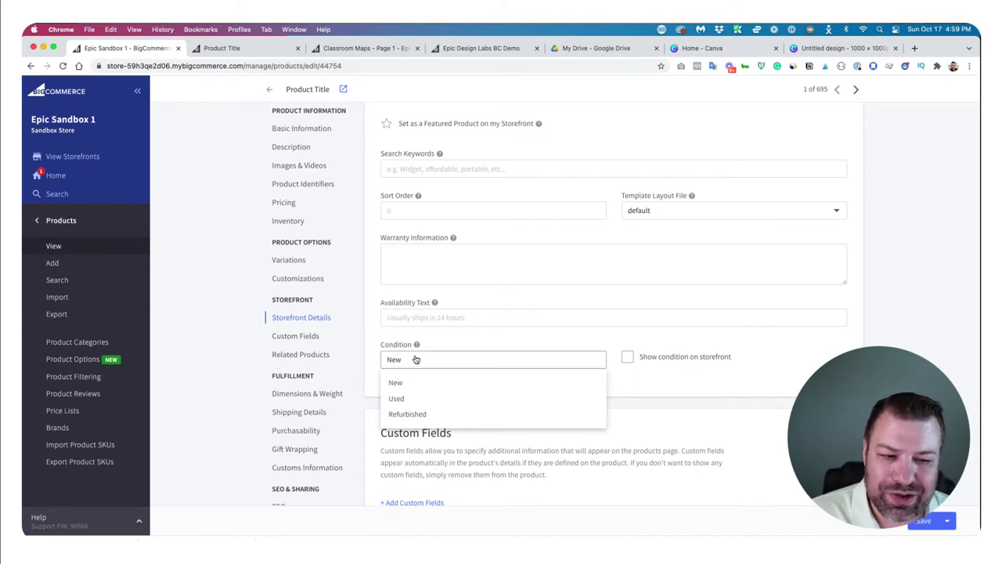
left_click(636, 382)
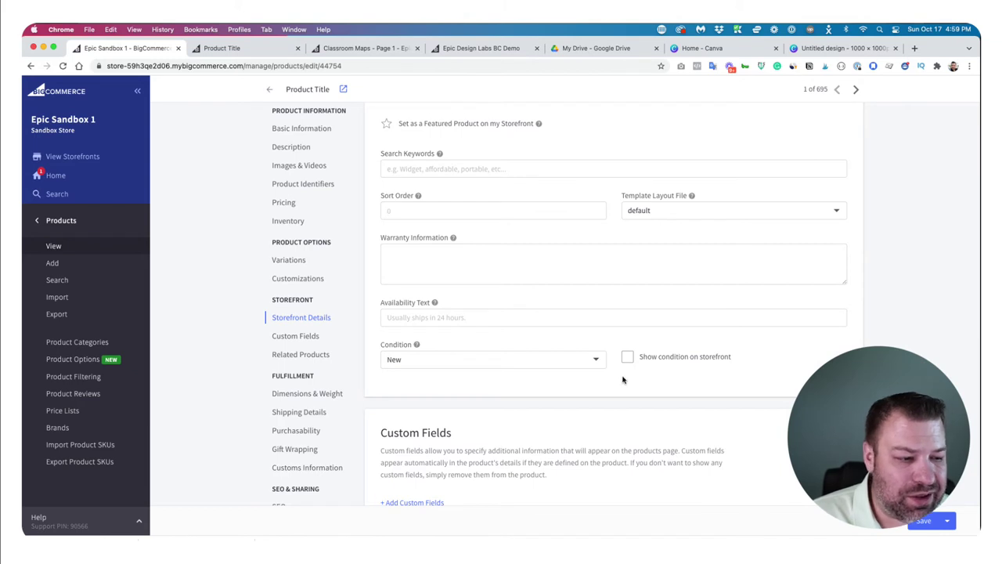
Step: Add a custom field named "USB Type" with the value "Type-C" and save the product
scroll(623, 379, "down", 2)
scroll(622, 381, "down", 5)
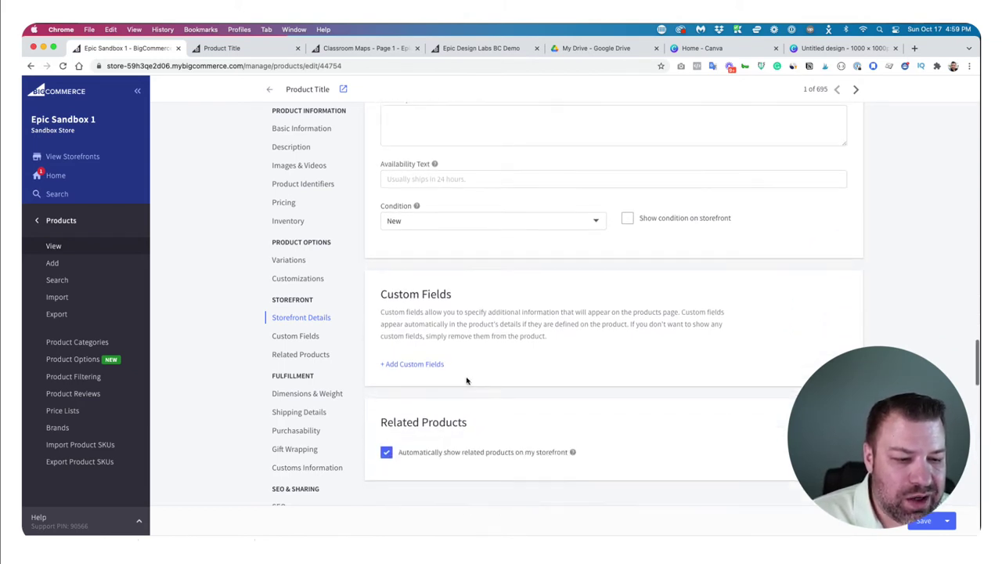
left_click(420, 337)
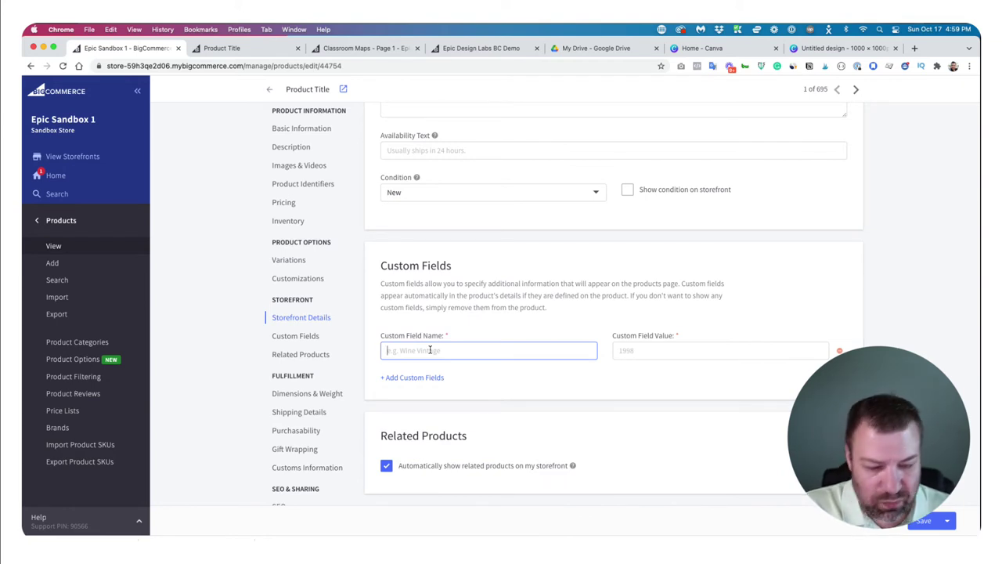
type("USB Type")
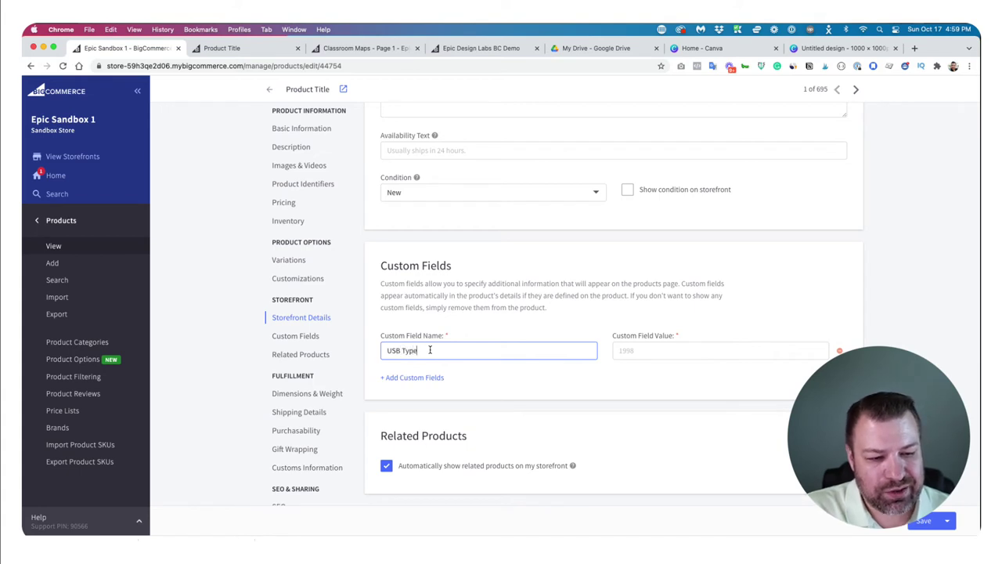
key("Tab")
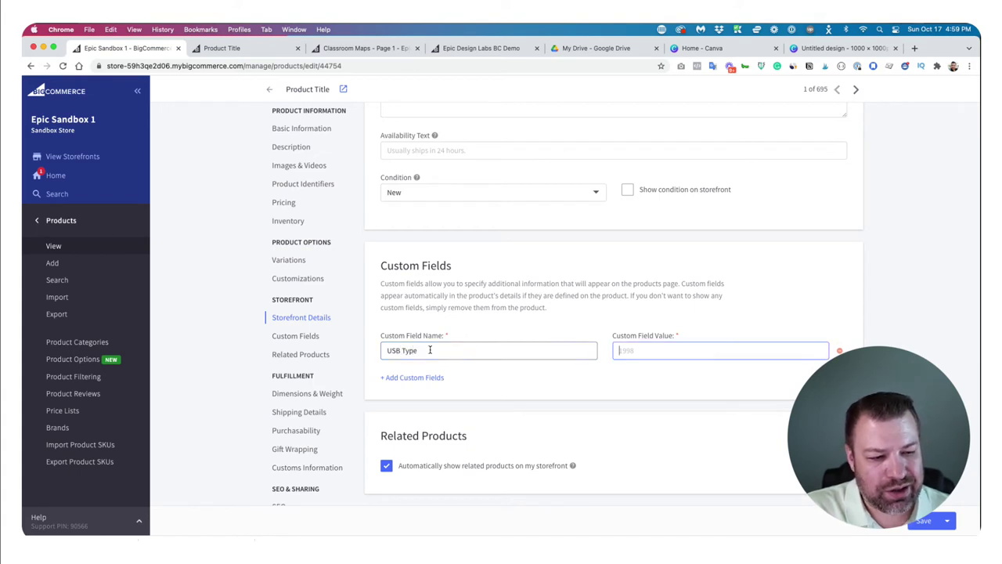
type("Type-C")
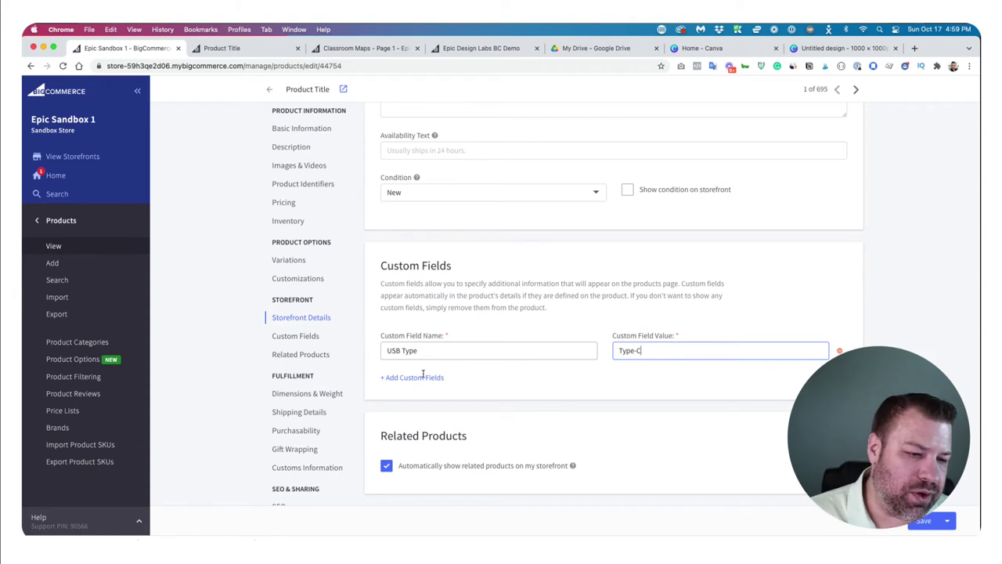
left_click(927, 527)
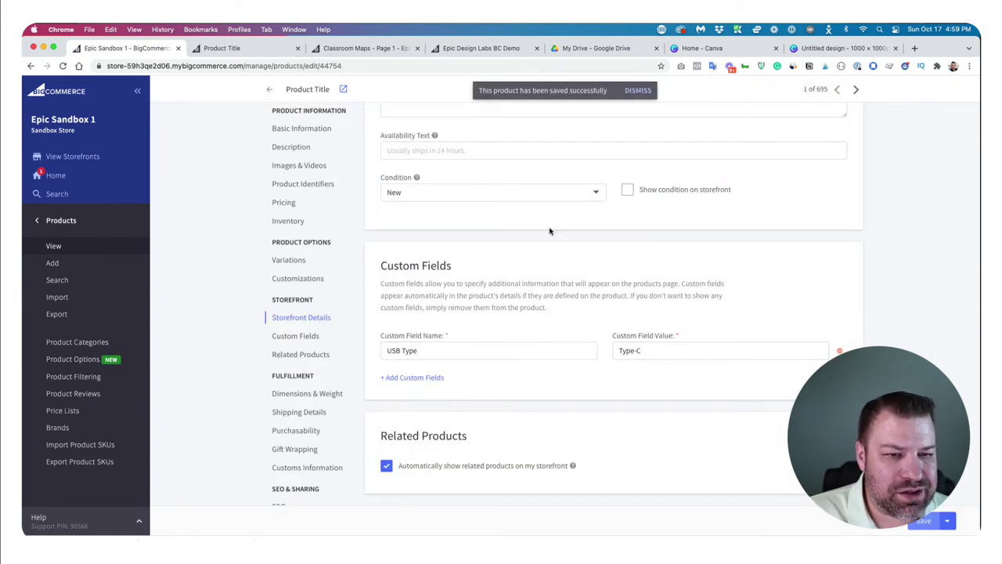
Step: Reload the product's storefront page and check how the USB Type custom field is displayed
left_click(223, 49)
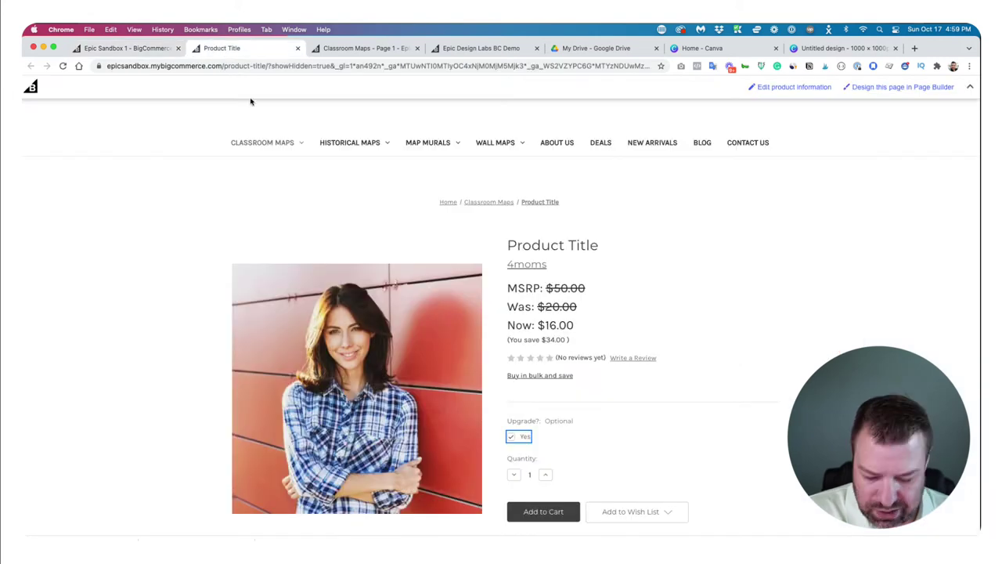
key("super+r")
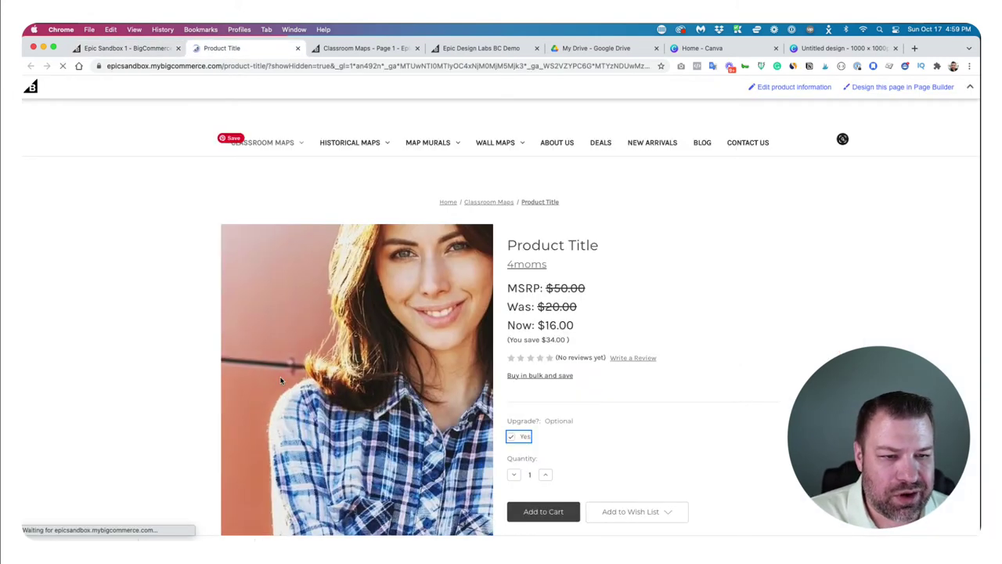
scroll(169, 364, "down", 5)
left_click_drag(553, 197, 503, 192)
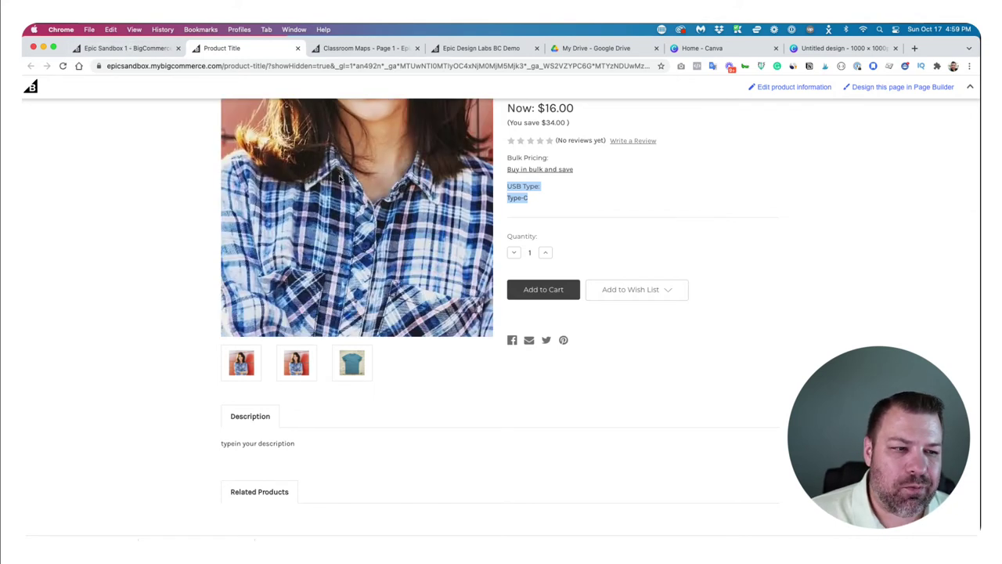
scroll(524, 216, "up", 2)
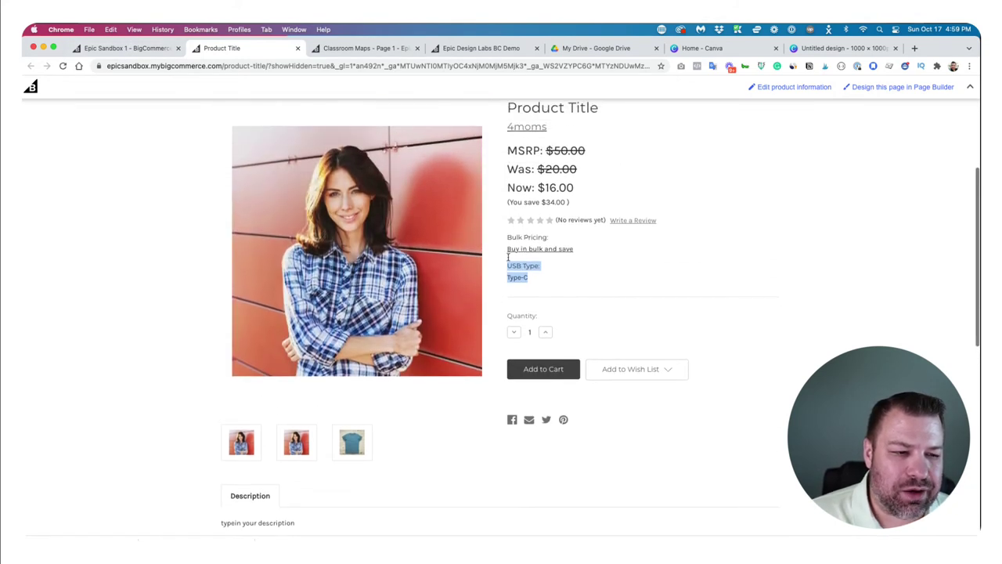
left_click(536, 280)
left_click_drag(536, 280, 505, 279)
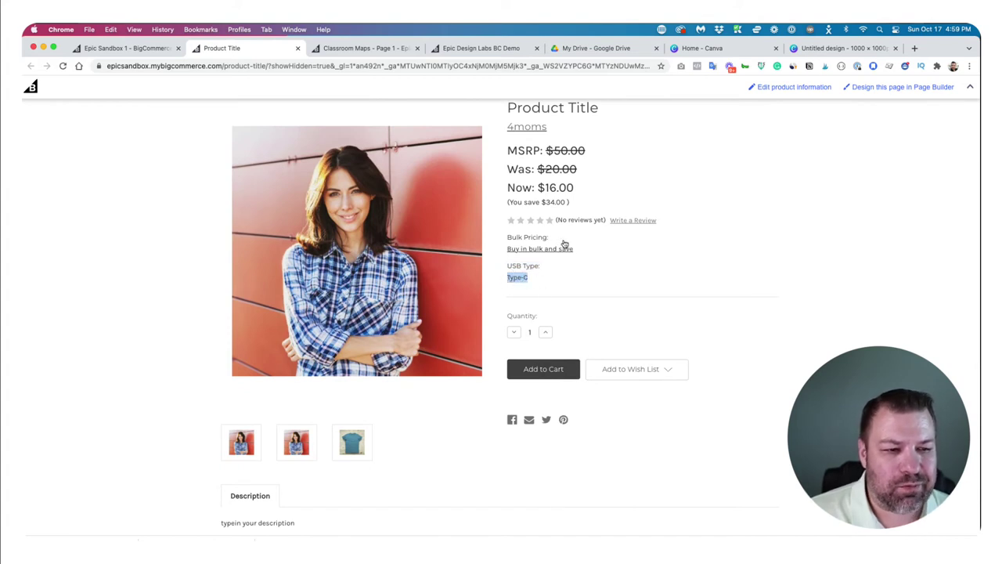
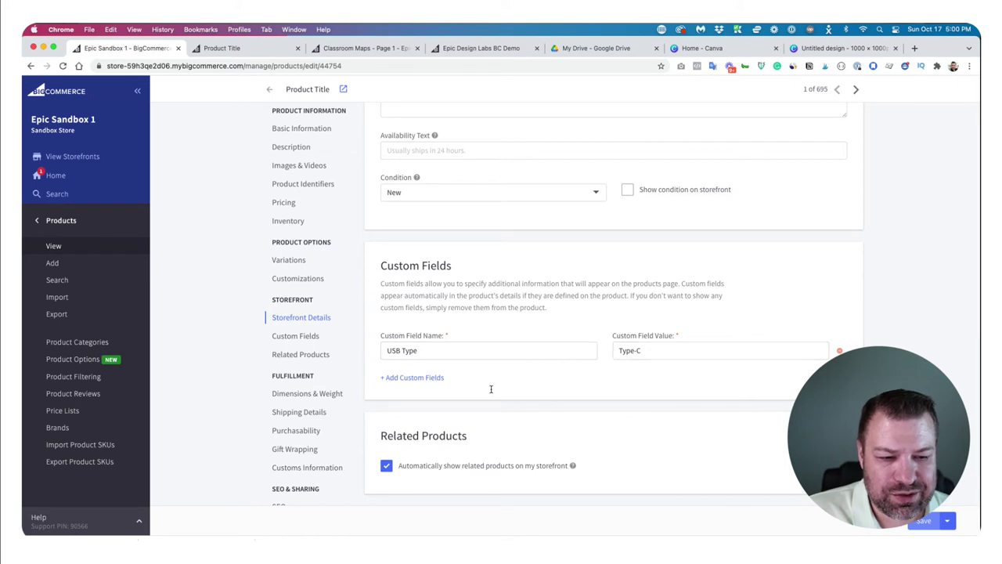
Step: In the product editor, turn off automatic related products to view the manual category selection, and turn it back on
scroll(490, 392, "down", 5)
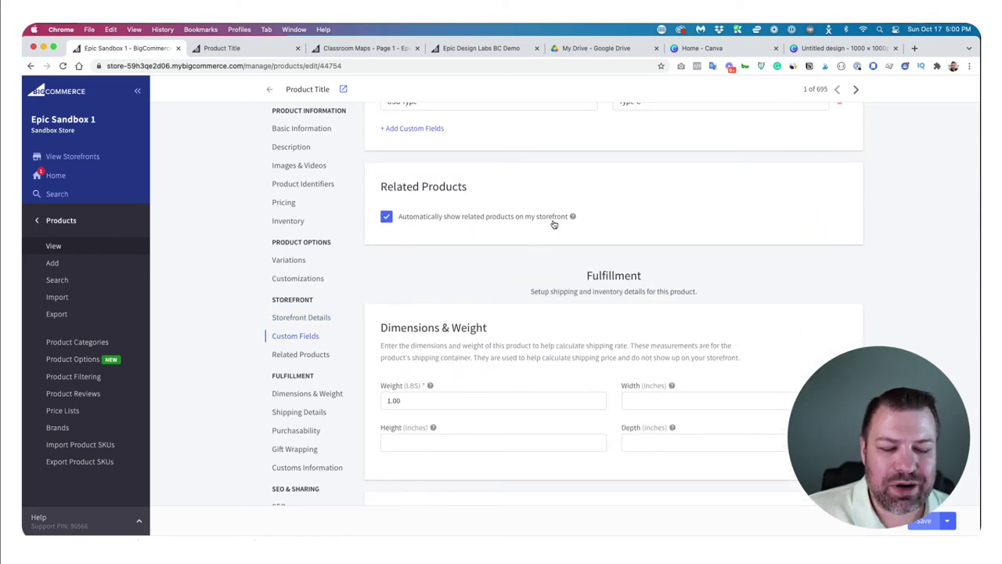
left_click(385, 217)
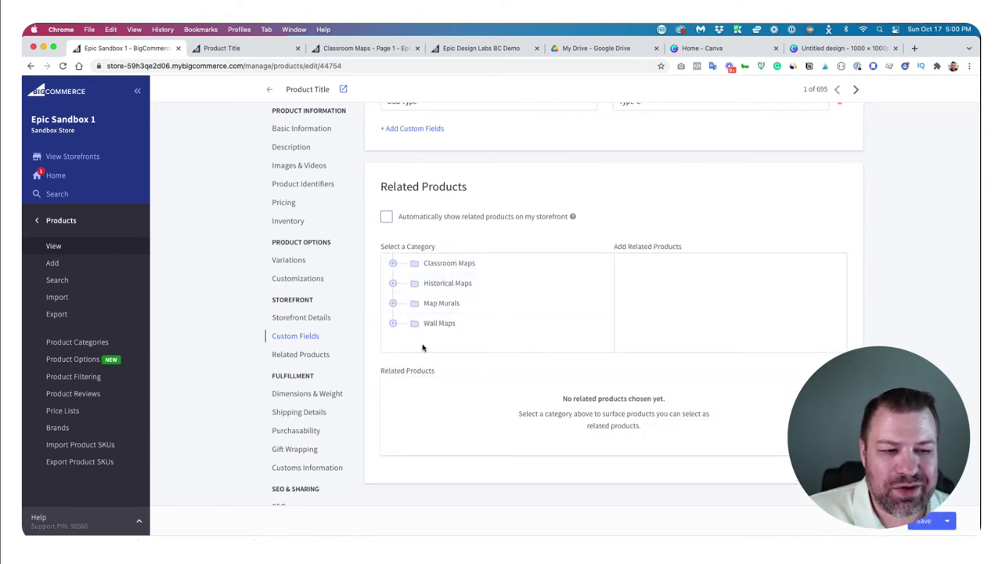
left_click(387, 217)
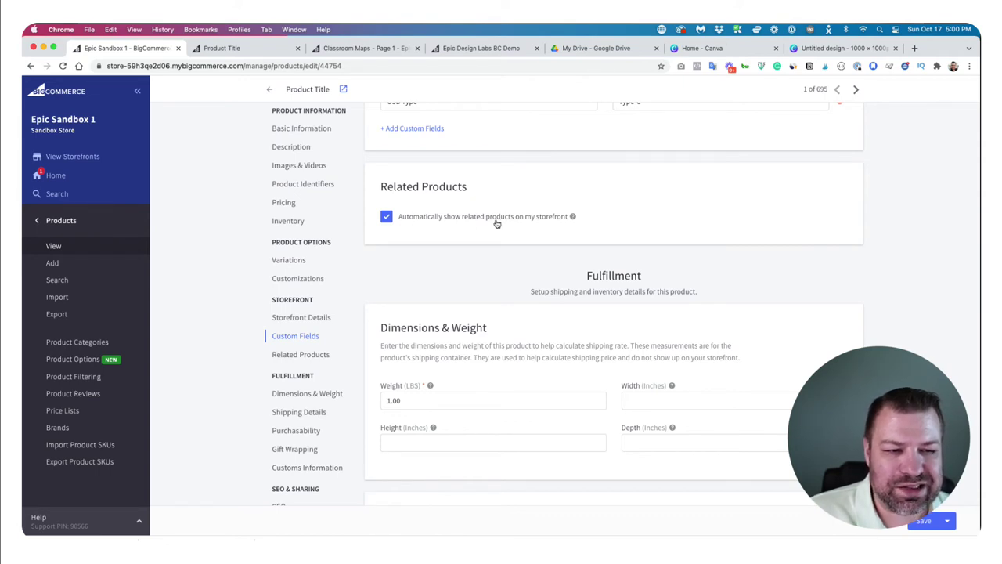
Step: Examine the product's weight and dimension fields under Fulfillment
scroll(532, 234, "down", 4)
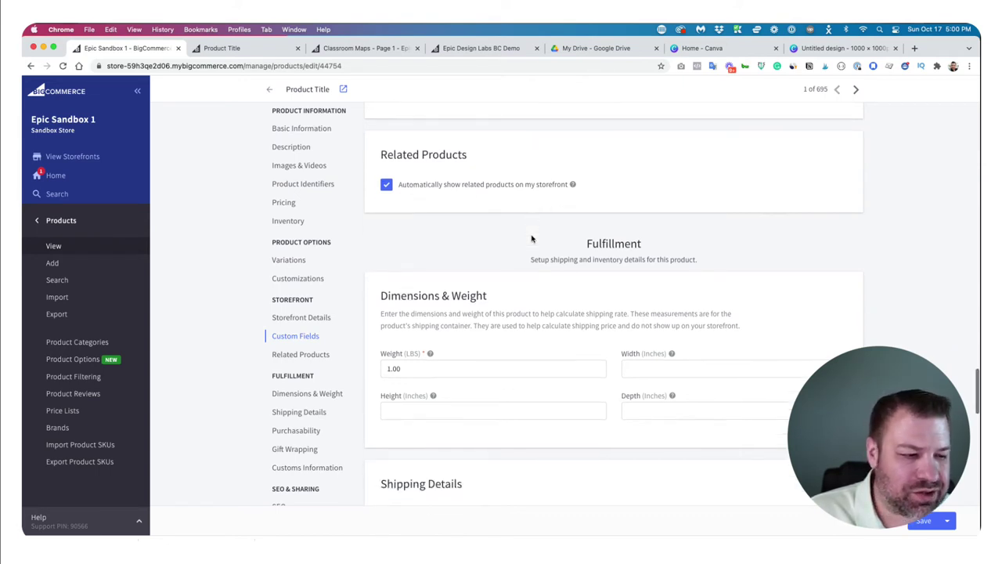
left_click_drag(407, 268, 356, 270)
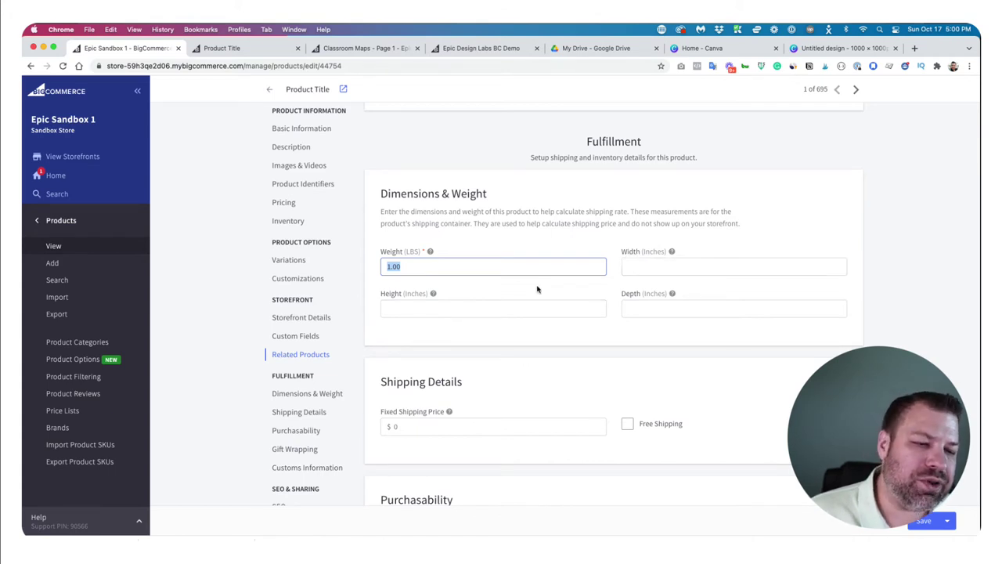
left_click(405, 265)
left_click_drag(409, 271, 344, 272)
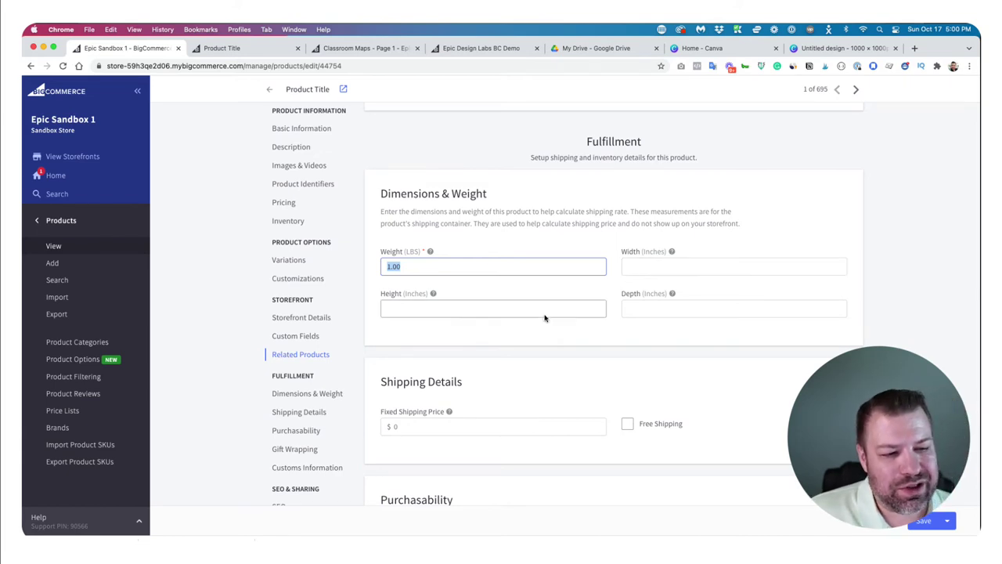
Step: Try a fixed shipping price of $5 for the product and clear the value again
scroll(603, 313, "down", 4)
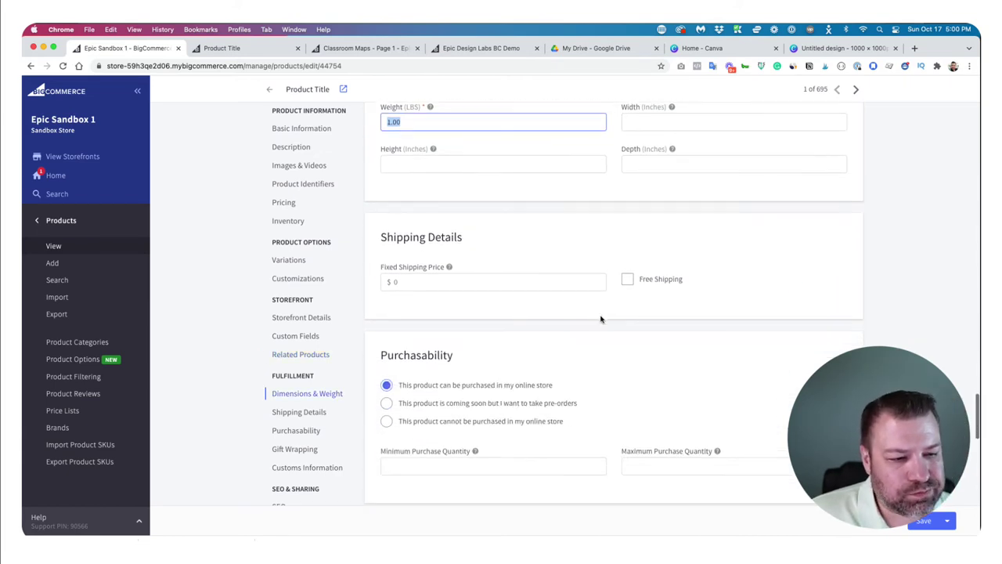
left_click(408, 283)
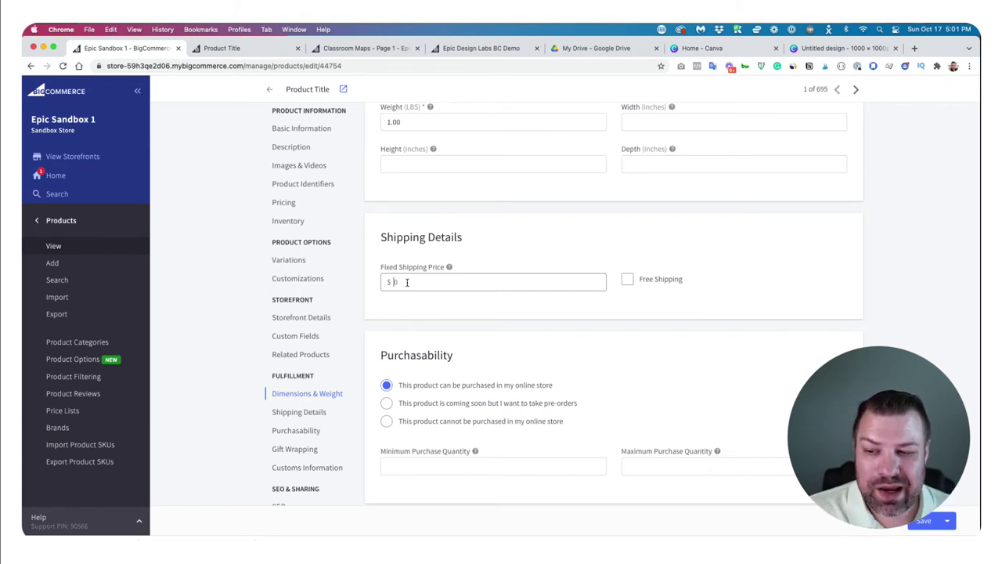
left_click(406, 282)
type("5")
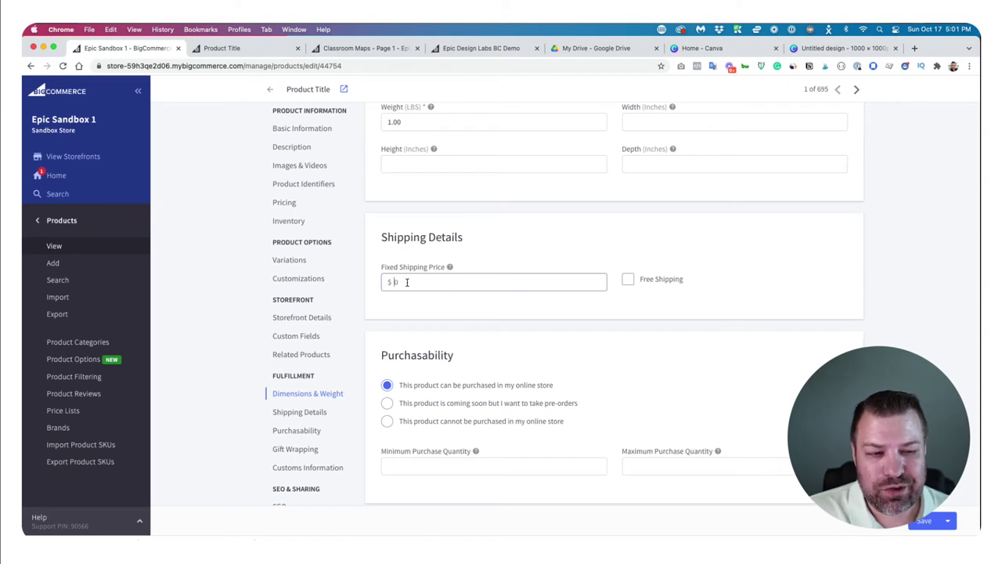
left_click(404, 337)
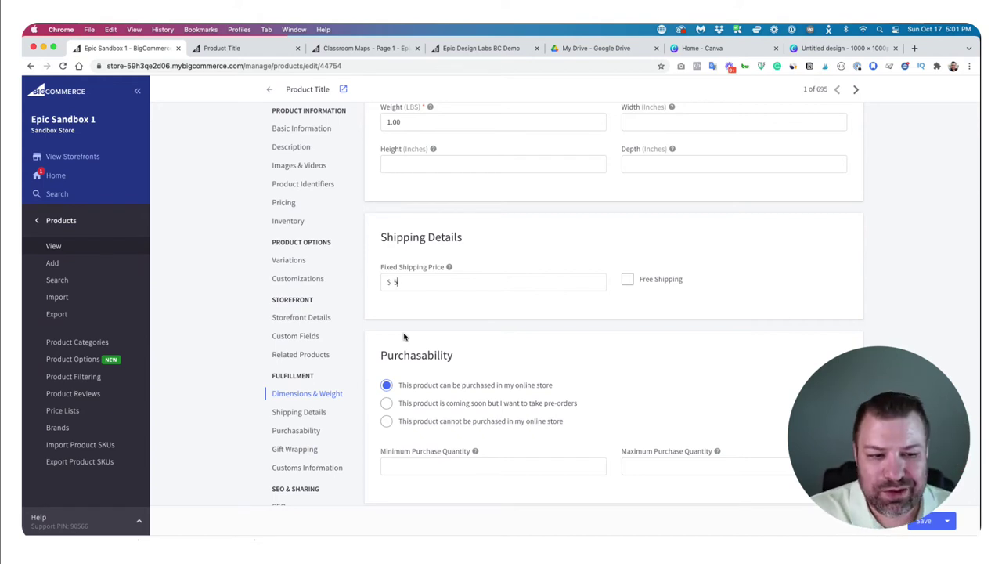
left_click_drag(401, 283, 377, 284)
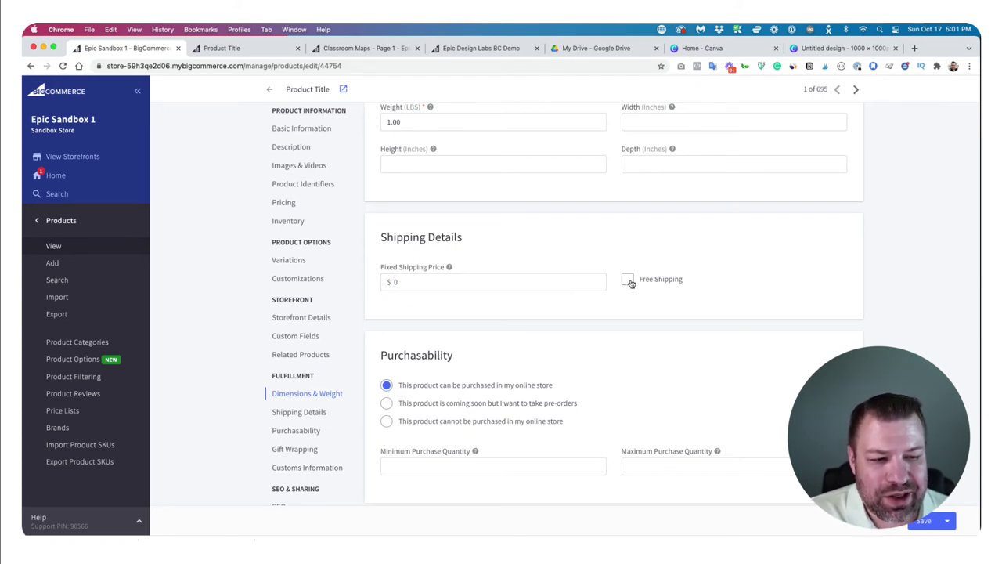
Step: Look through the product's shipping, purchasability, gift wrapping and customs information settings
scroll(631, 285, "down", 3)
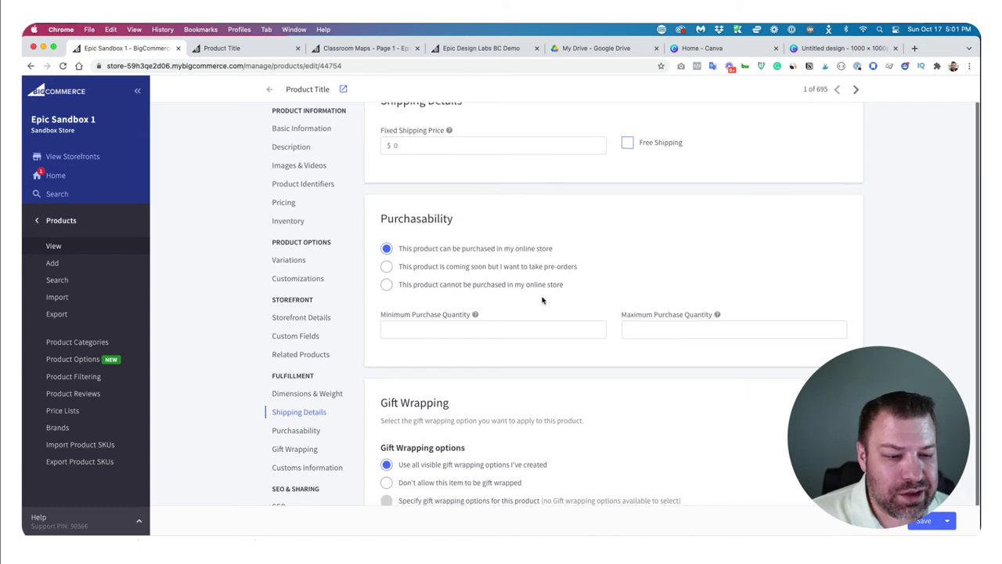
scroll(381, 317, "down", 5)
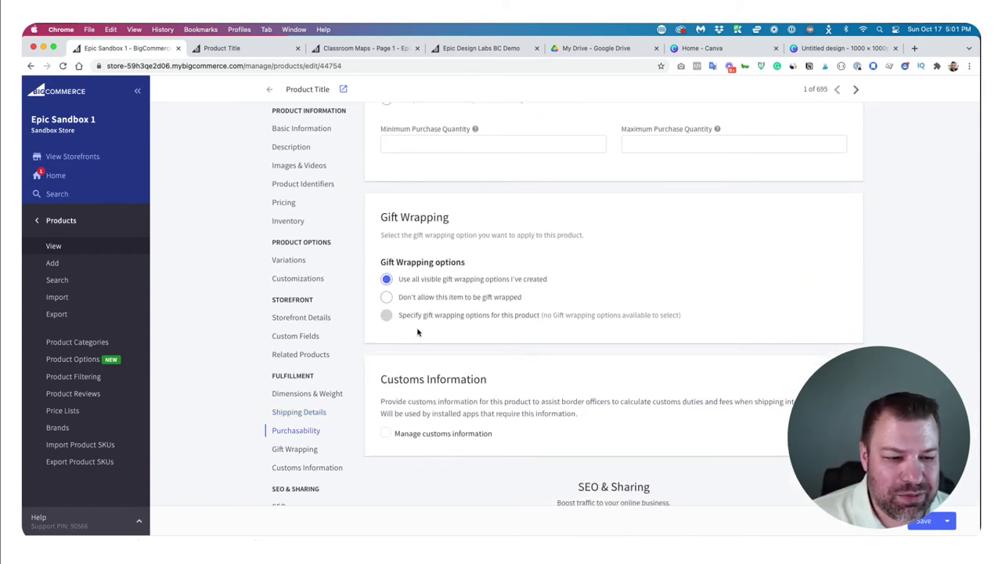
scroll(400, 350, "down", 3)
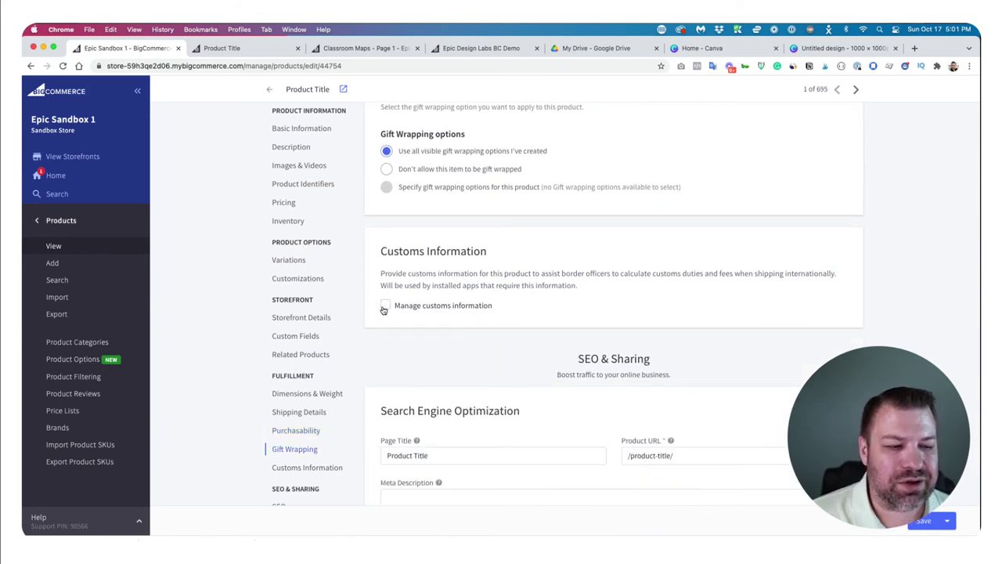
scroll(378, 342, "down", 5)
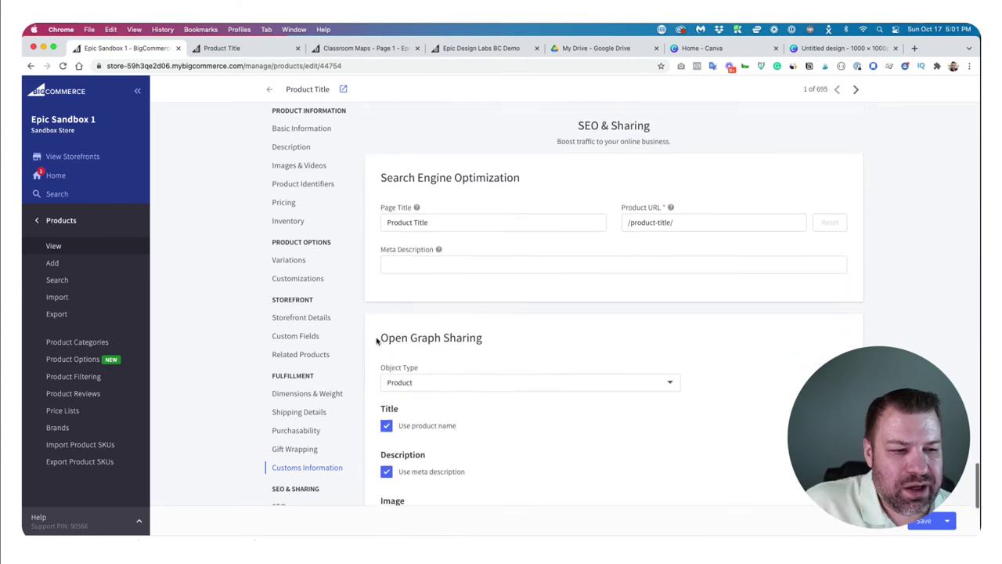
Step: Examine the product's SEO page title, product URL and meta description fields, and the Open Graph Sharing options
left_click(470, 204)
left_click_drag(431, 201, 353, 196)
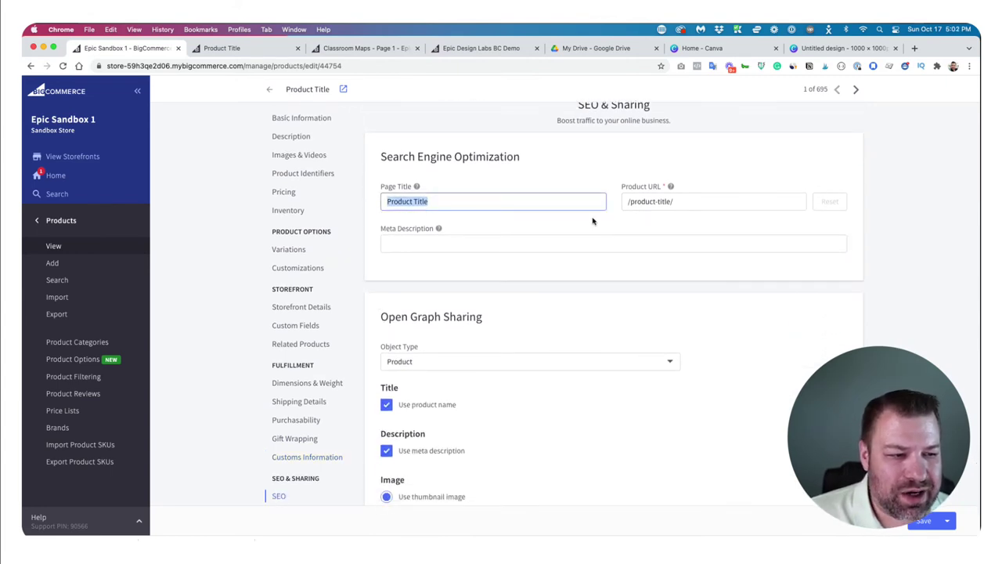
left_click_drag(672, 201, 539, 224)
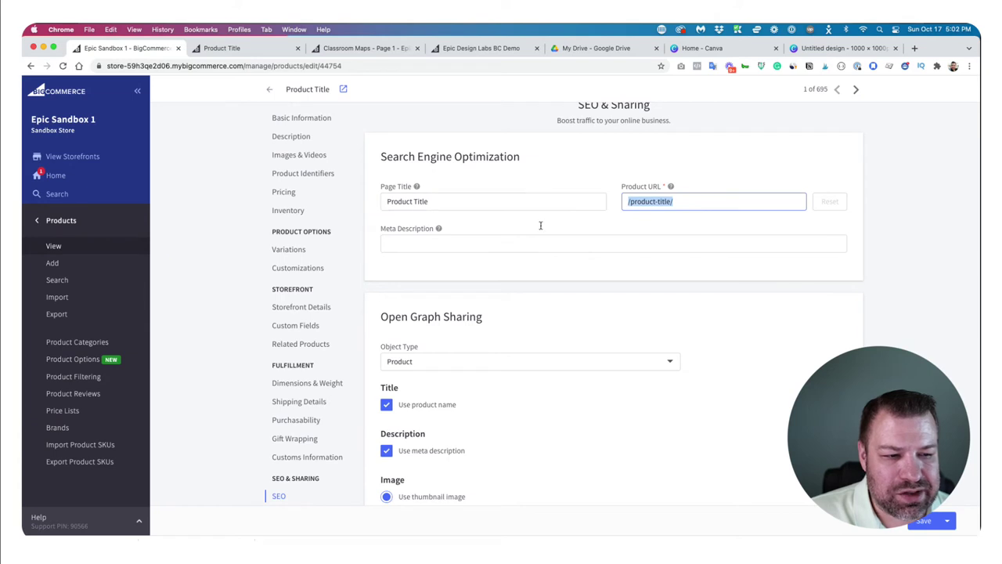
left_click(464, 248)
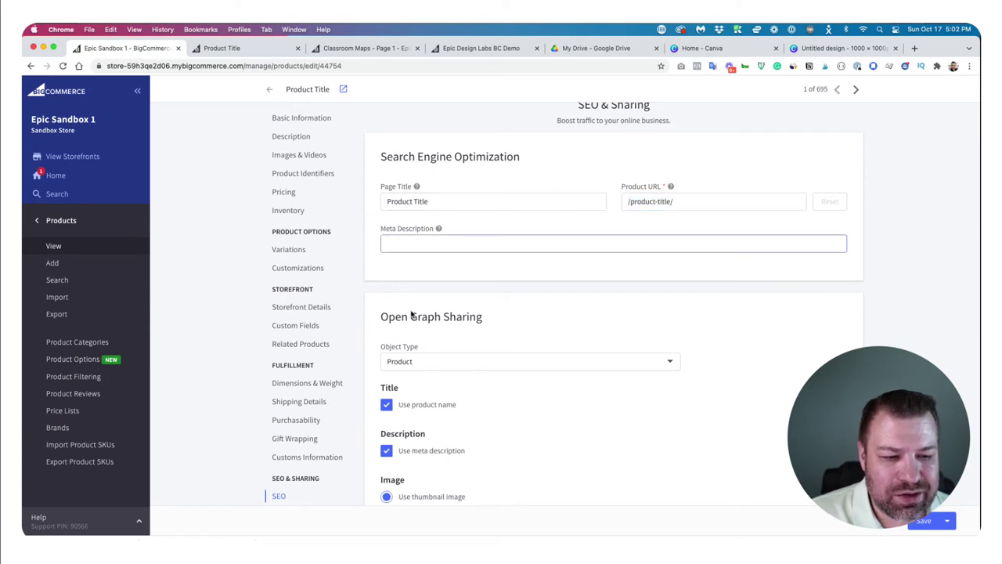
scroll(411, 313, "down", 5)
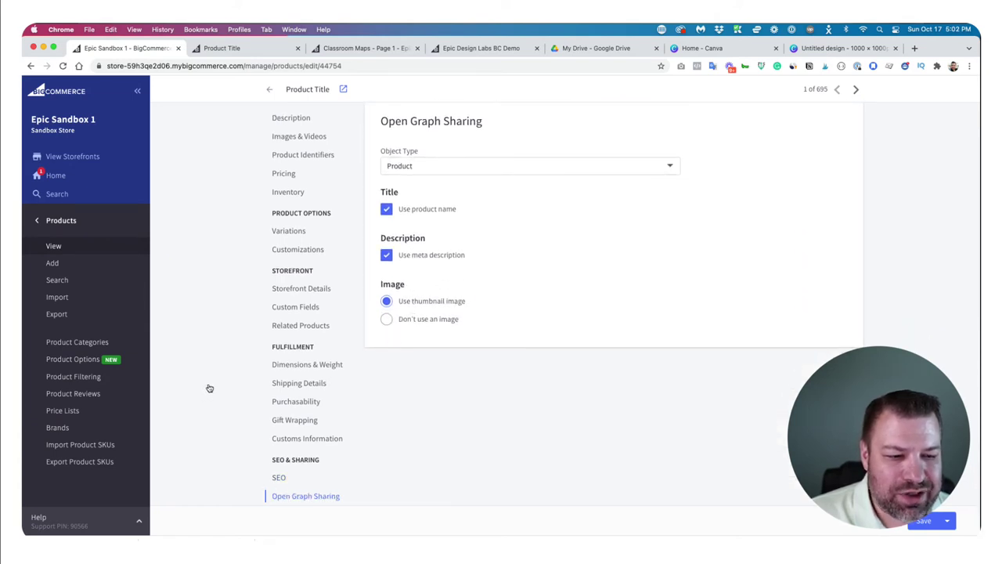
scroll(297, 384, "up", 2)
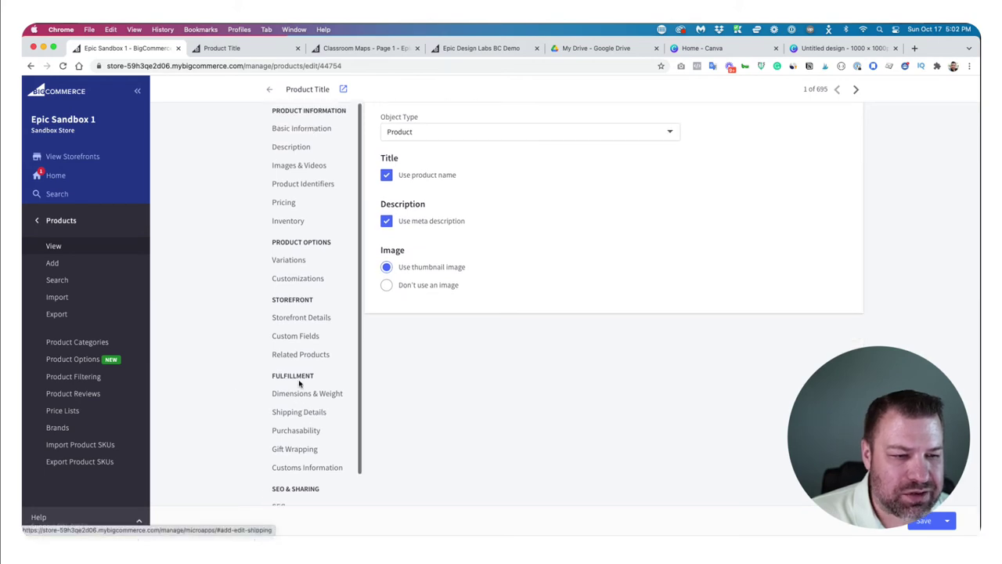
scroll(390, 341, "up", 1)
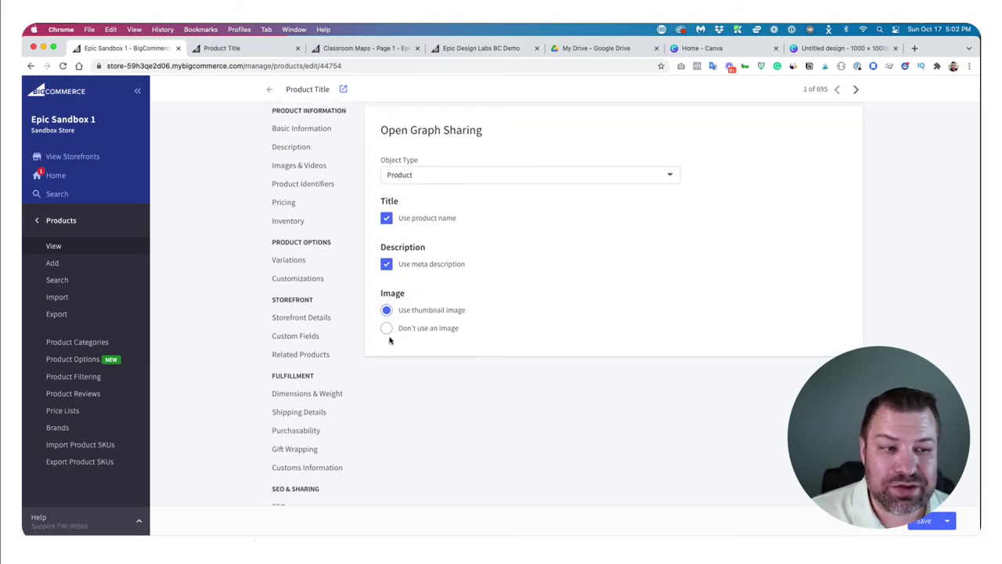
Step: Go back over the product's settings up to its basic information and save the product
scroll(389, 341, "up", 10)
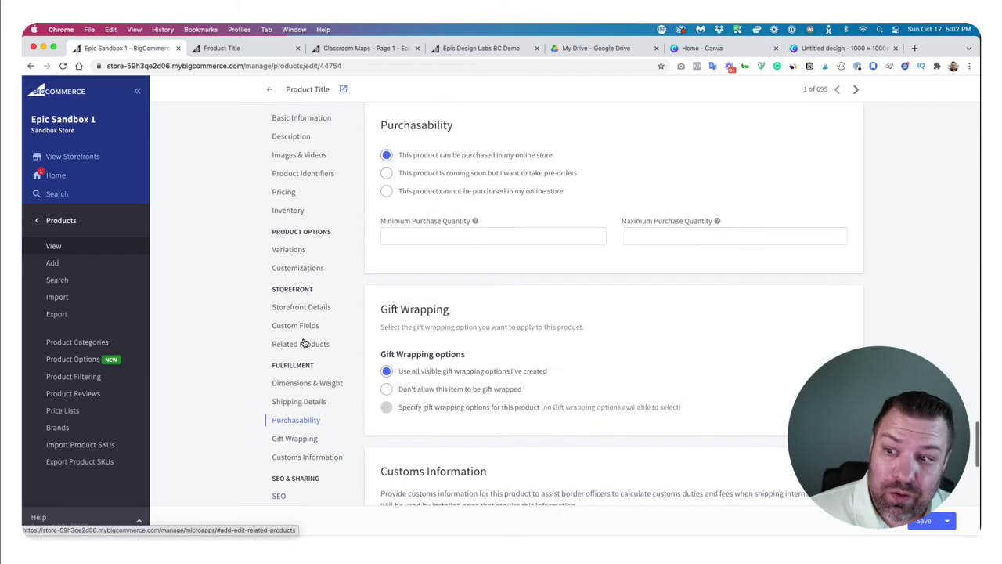
scroll(303, 342, "up", 15)
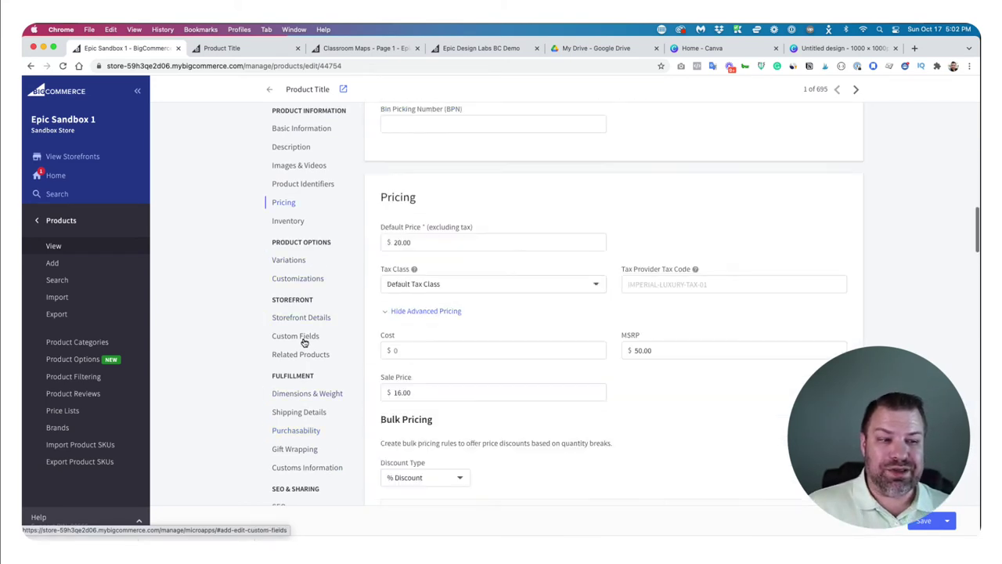
scroll(303, 342, "up", 10)
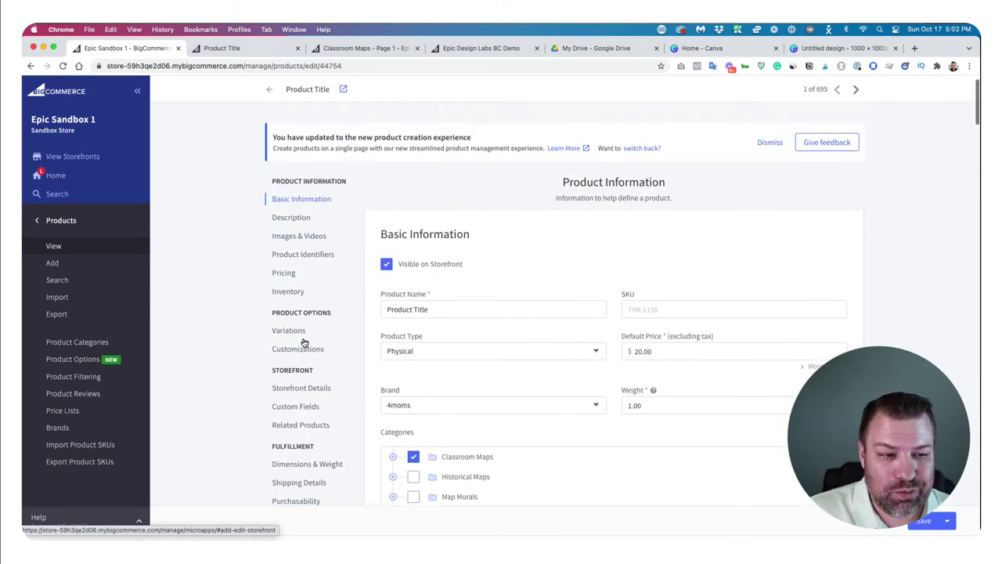
left_click(467, 326)
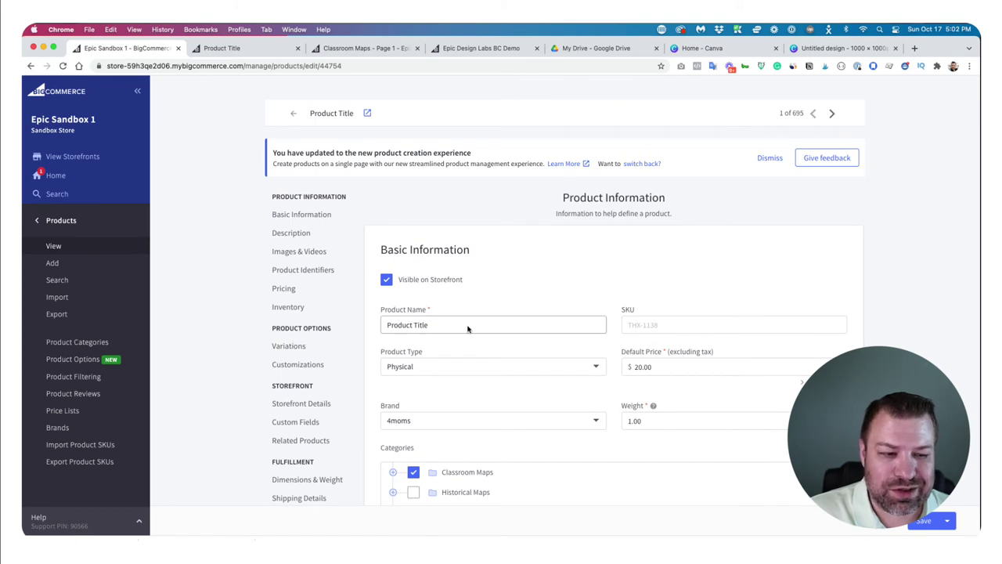
key("super+a")
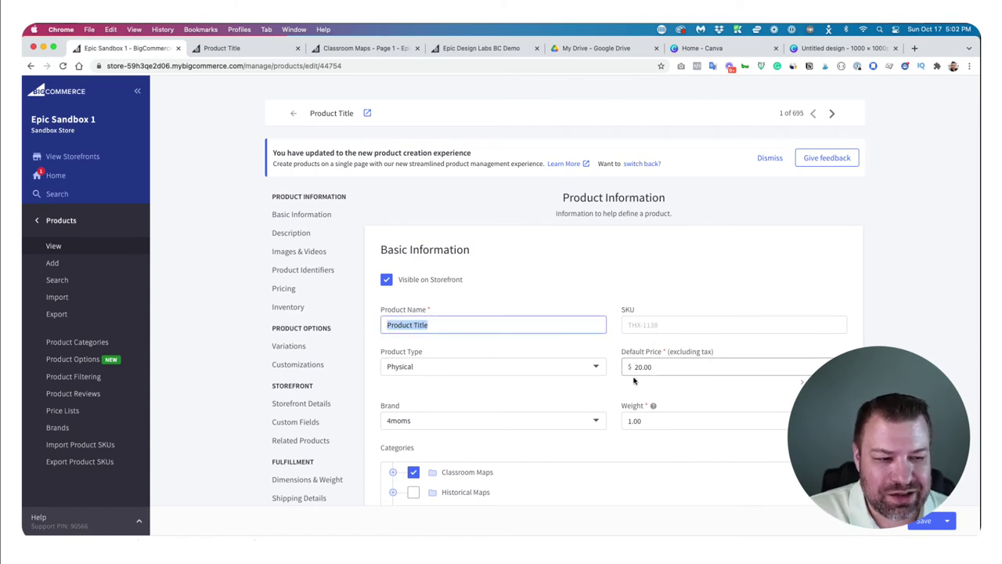
scroll(634, 382, "down", 1)
scroll(634, 382, "down", 1)
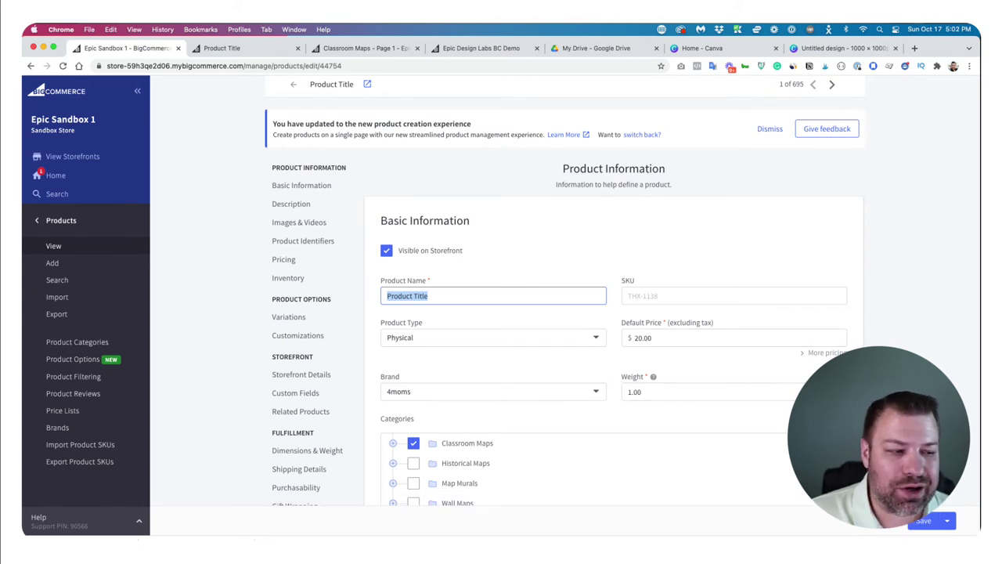
scroll(918, 319, "down", 1)
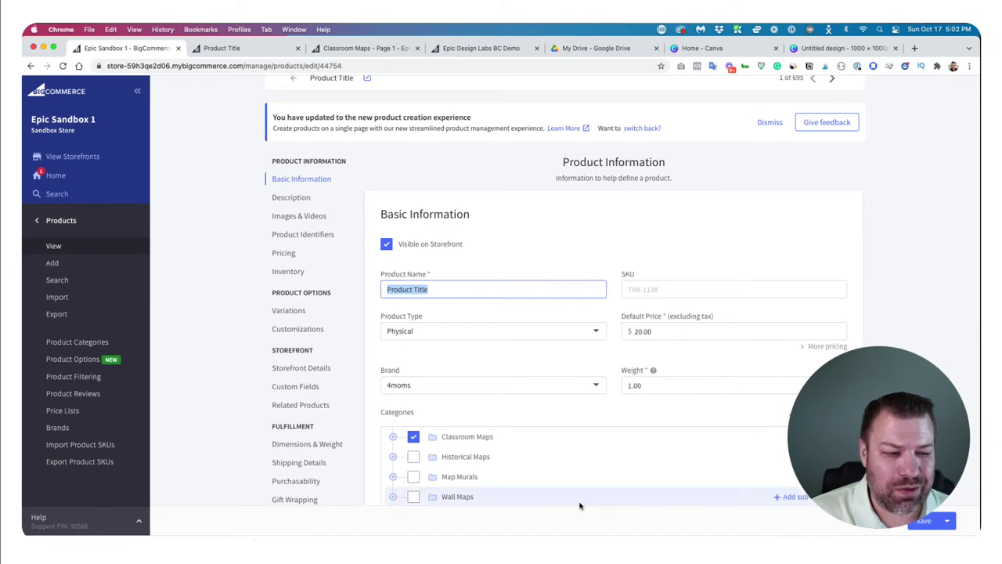
left_click(929, 524)
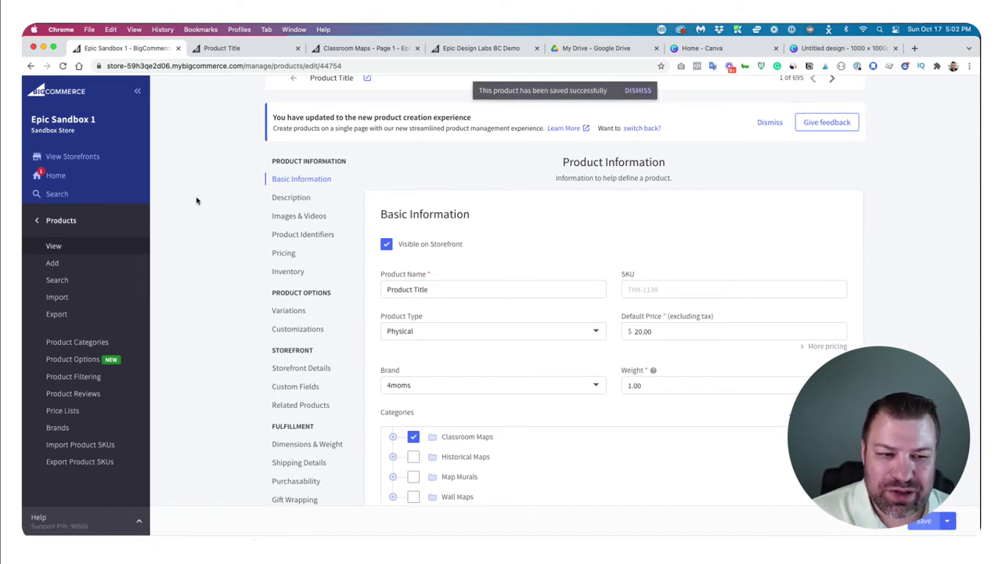
Step: Duplicate Product Title from the product list and name the copy Product Title 2
left_click(61, 248)
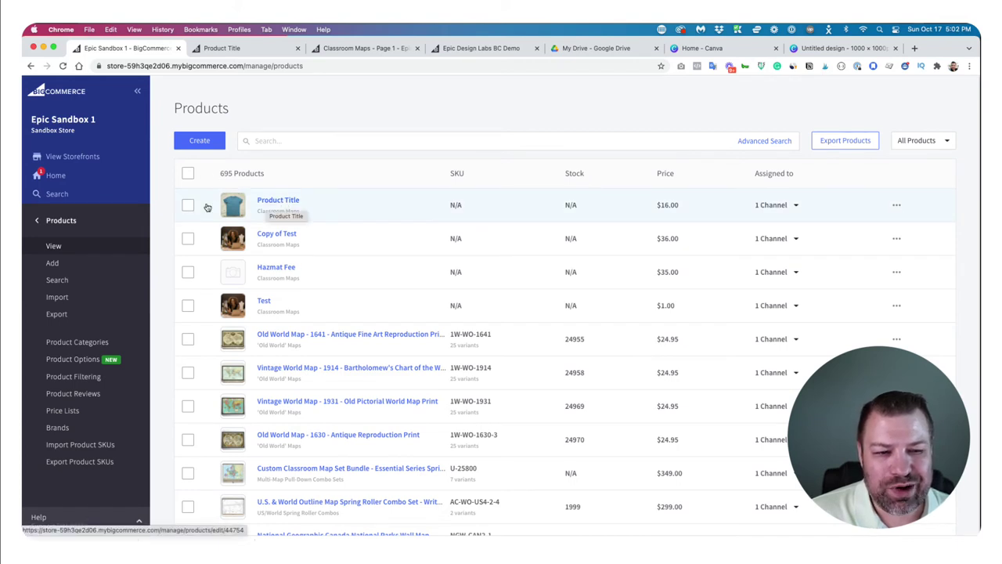
left_click(897, 206)
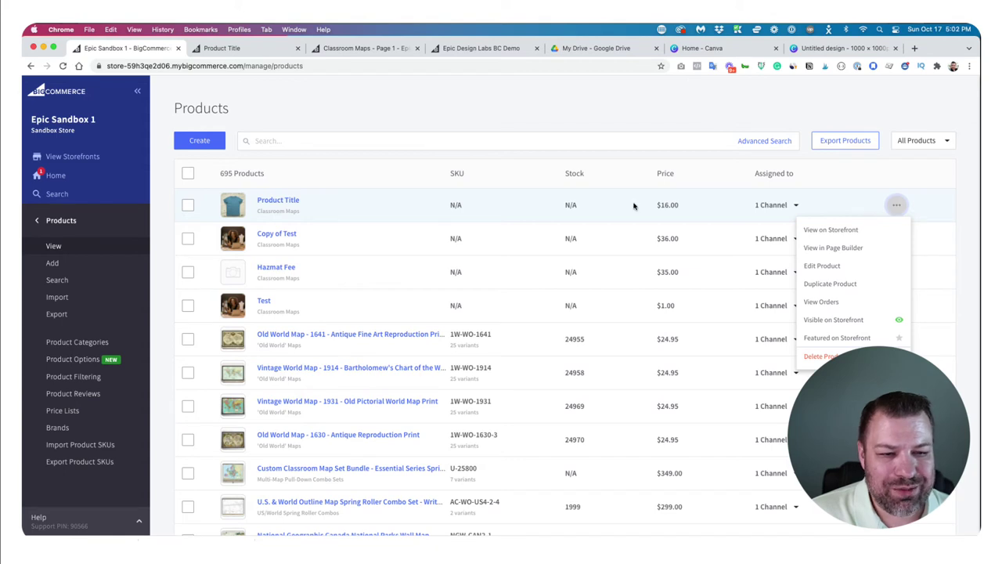
left_click(824, 284)
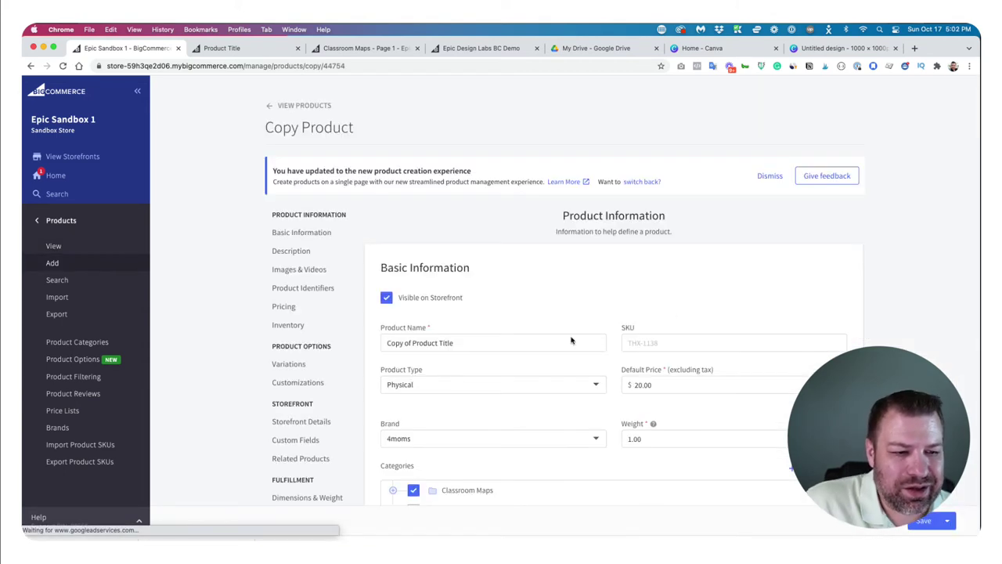
left_click(457, 342)
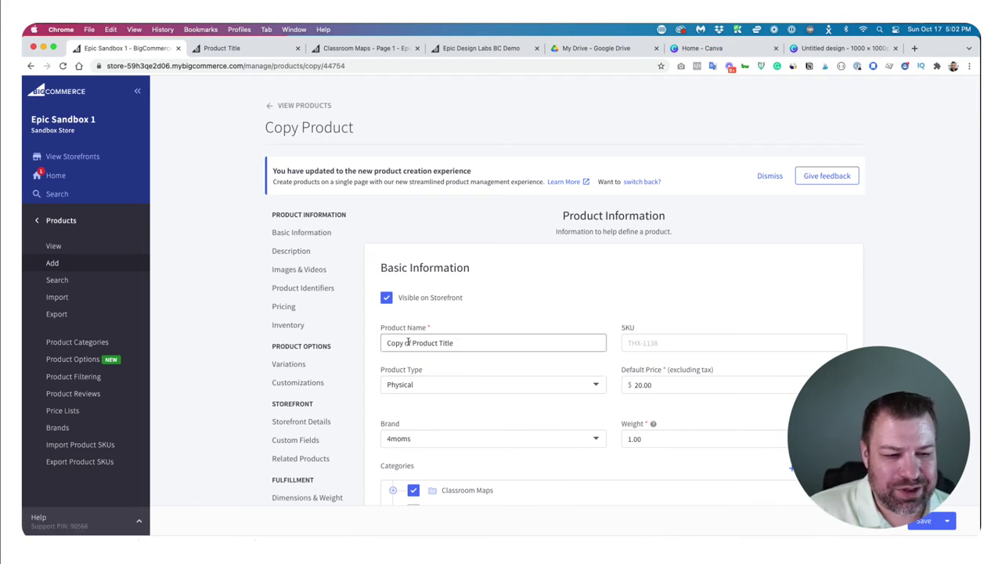
left_click_drag(411, 343, 366, 342)
key("BackSpace")
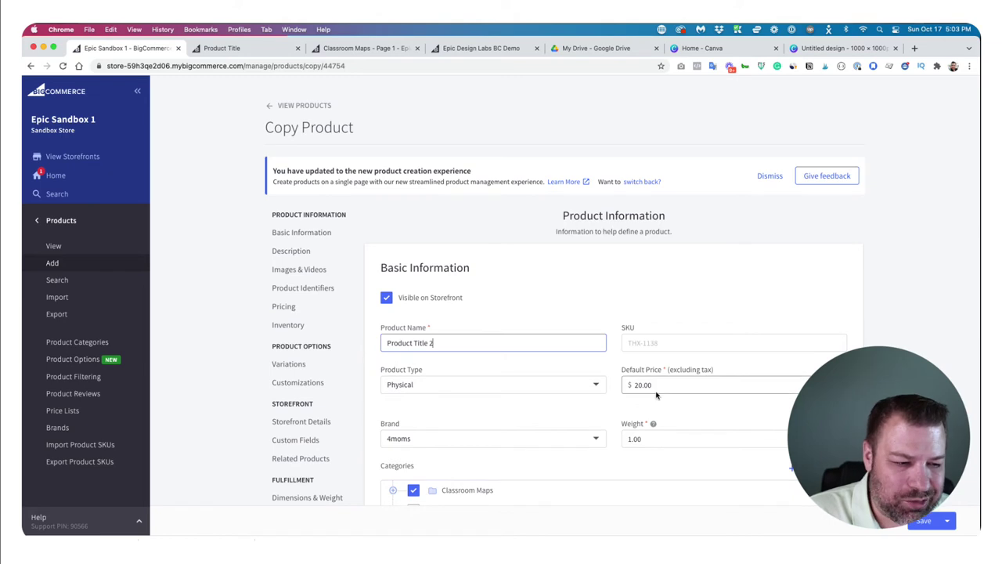
Step: Check the copy's SKU, categories, description and images, and save it as a new product
left_click(805, 342)
scroll(804, 339, "down", 1)
scroll(780, 340, "down", 5)
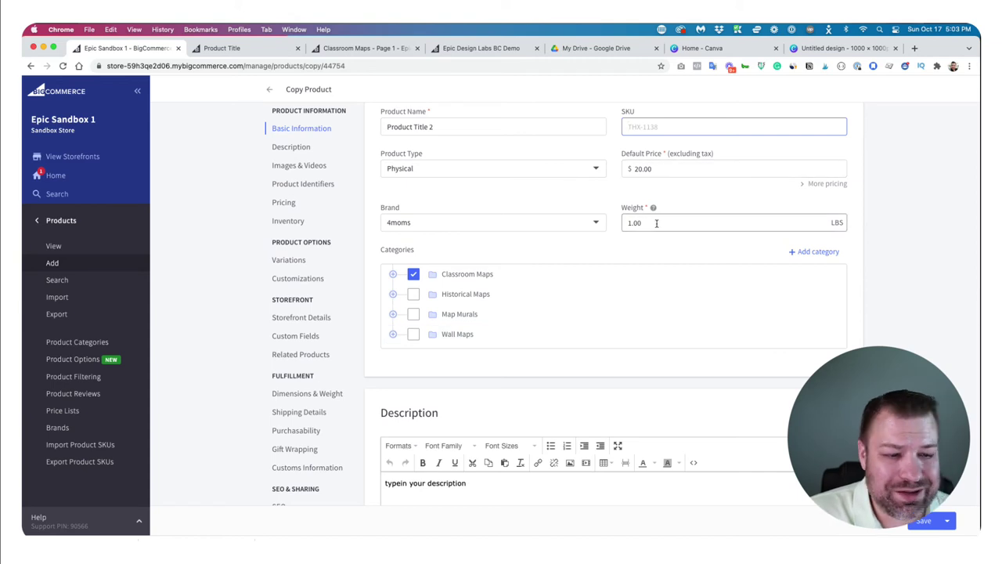
scroll(474, 448, "down", 1)
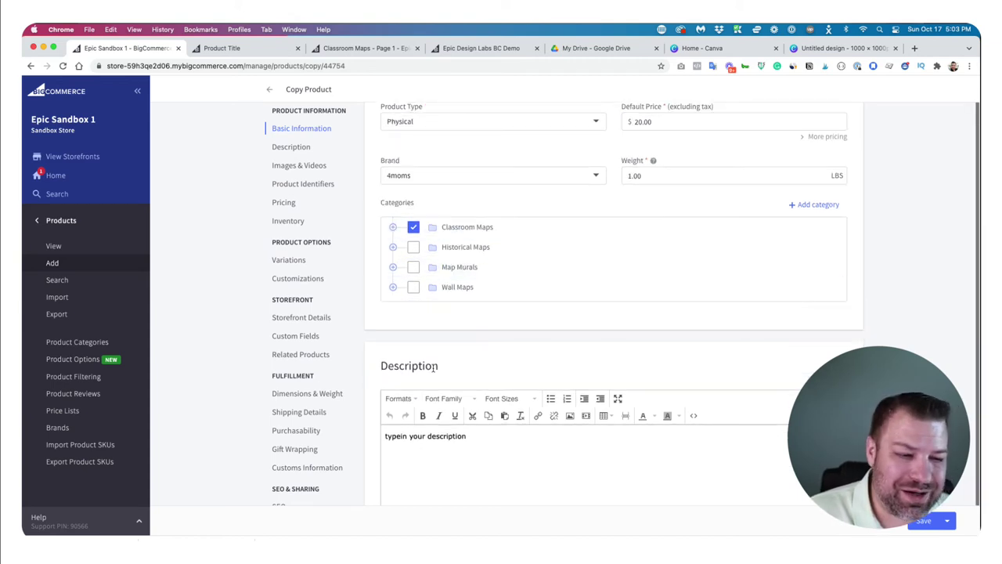
left_click_drag(475, 448, 376, 436)
scroll(404, 423, "down", 6)
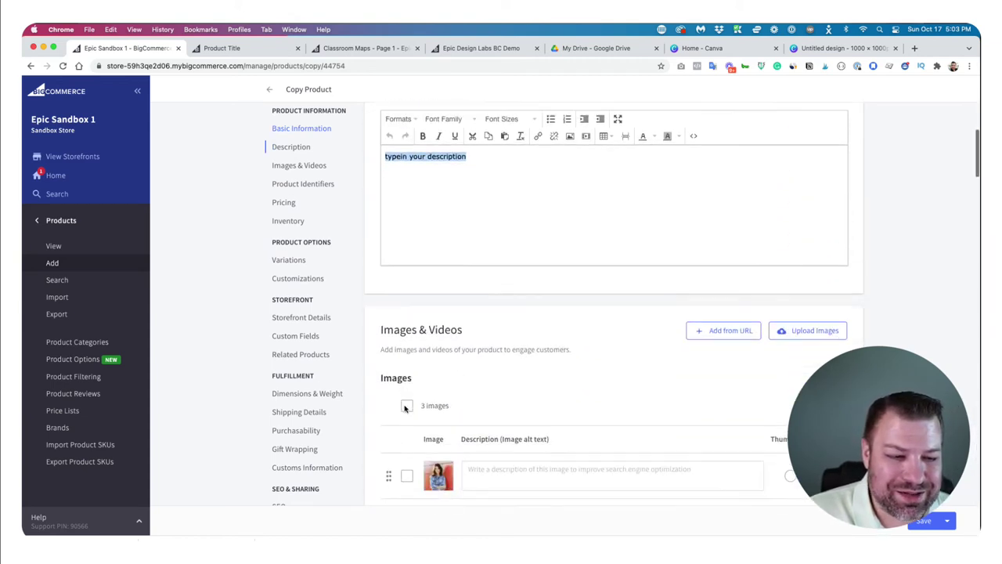
scroll(405, 406, "down", 3)
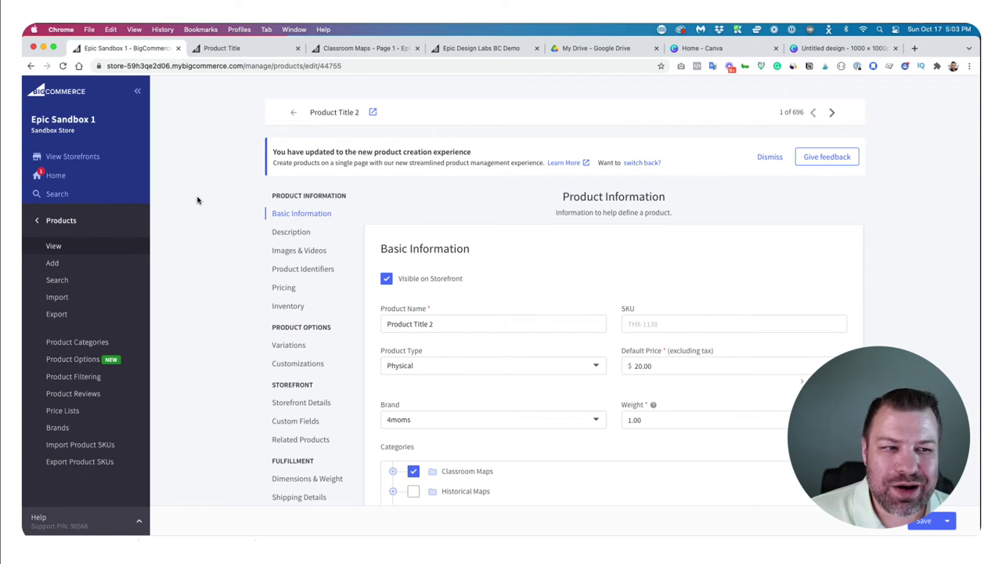
Step: Export the store's products to a CSV file using the Bulk Edit template and download the file
left_click(56, 246)
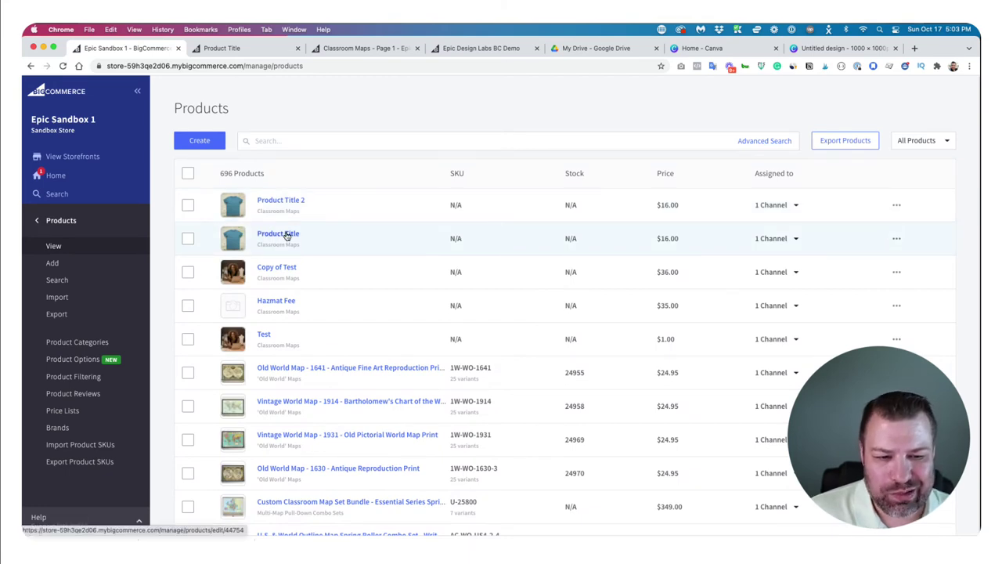
left_click(54, 315)
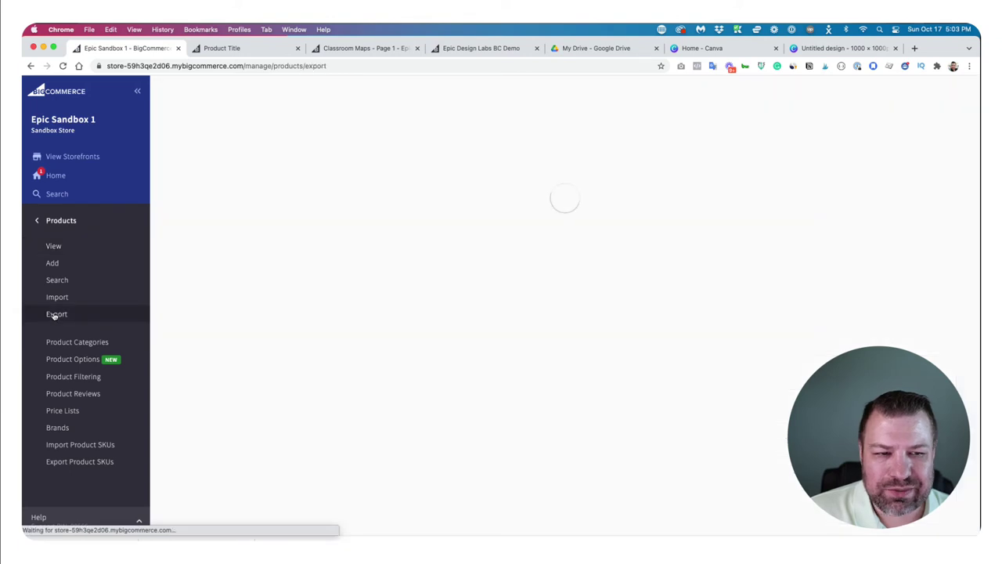
left_click(327, 270)
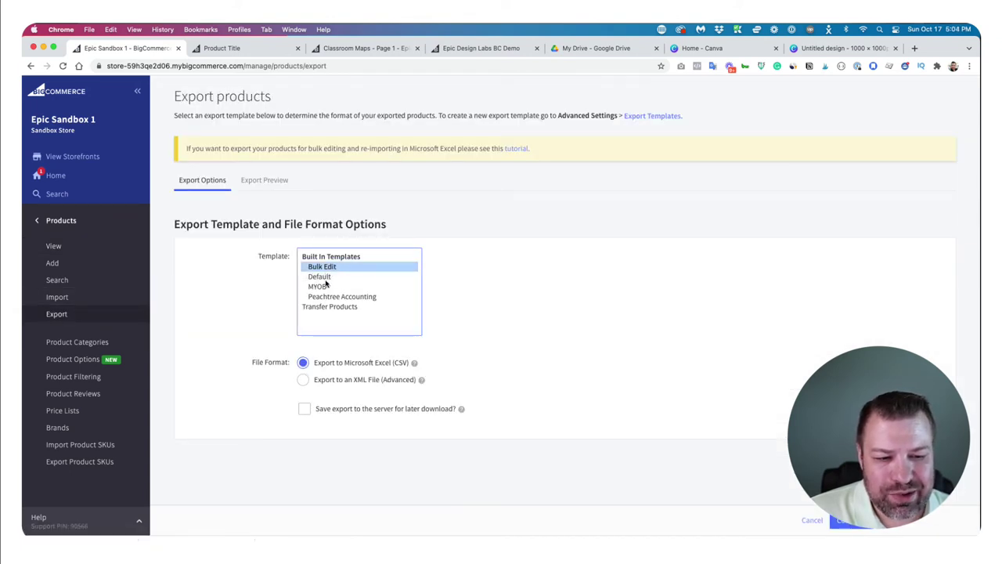
left_click(840, 522)
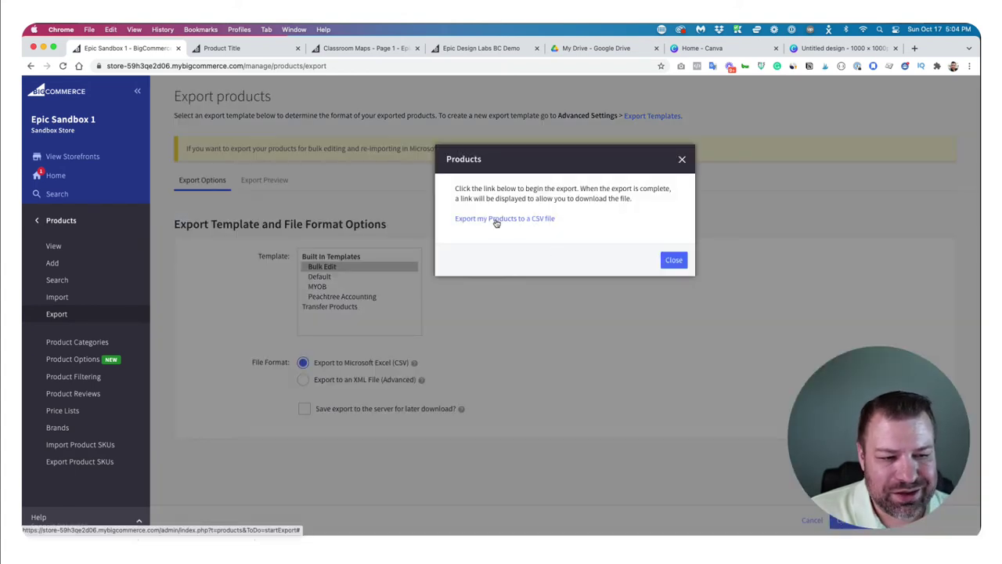
left_click(495, 221)
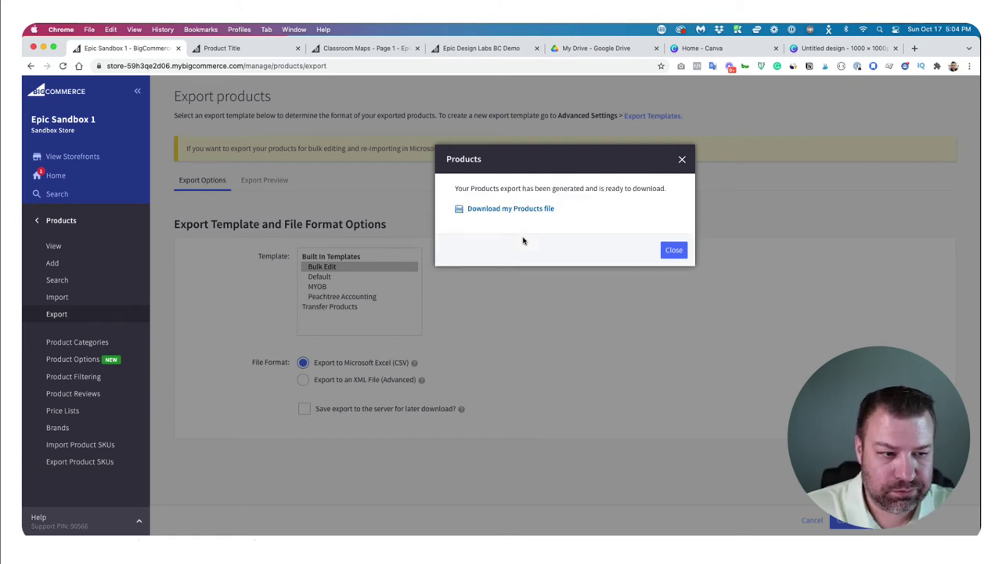
left_click(519, 210)
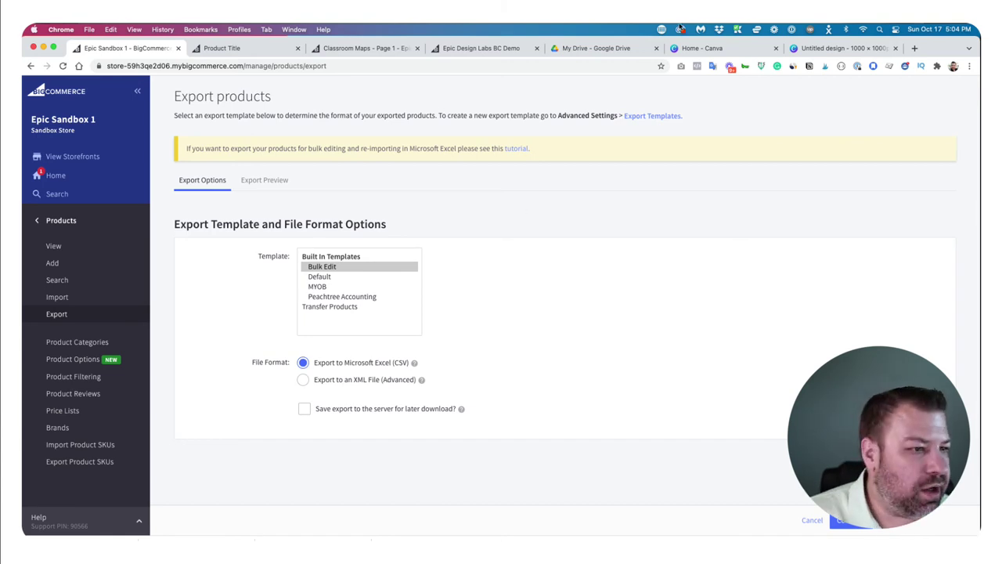
Step: Switch to Google Drive, upload the exported products-2021-10-17.csv to My Drive and open it
left_click(584, 50)
left_click_drag(82, 539, 294, 305)
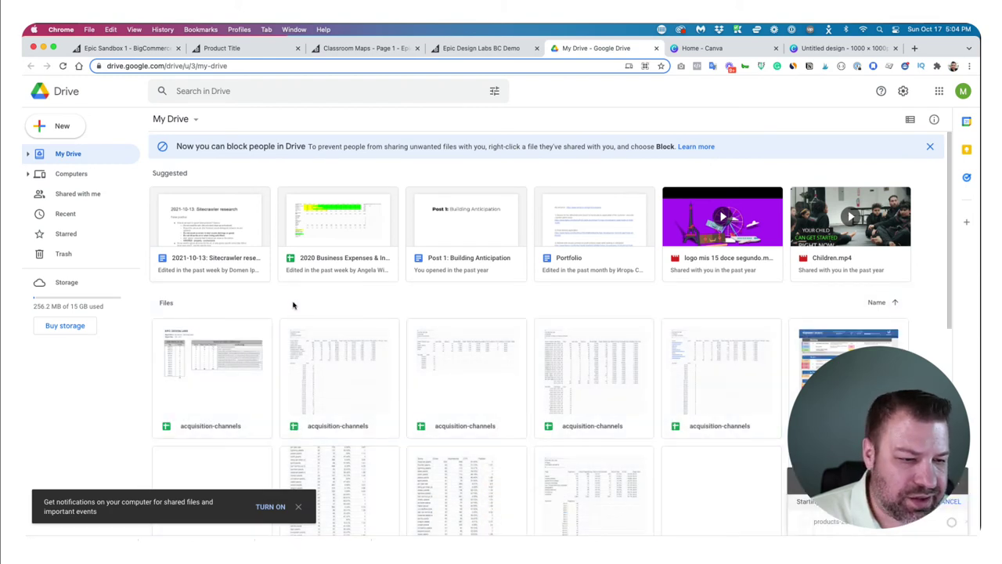
left_click(822, 523)
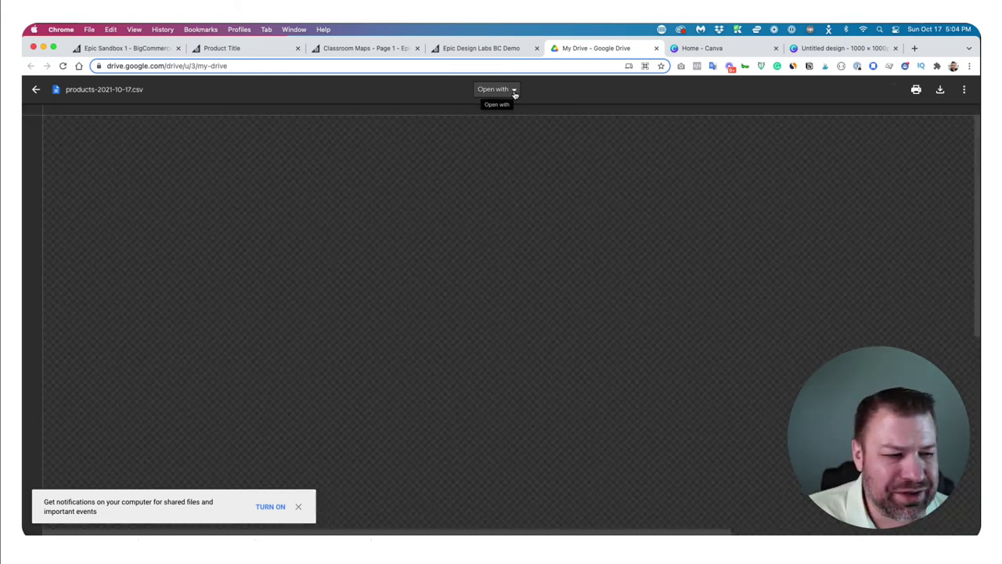
Step: Open products-2021-10-17.csv in Google Sheets and look through the exported product, SKU and rule rows
left_click(513, 90)
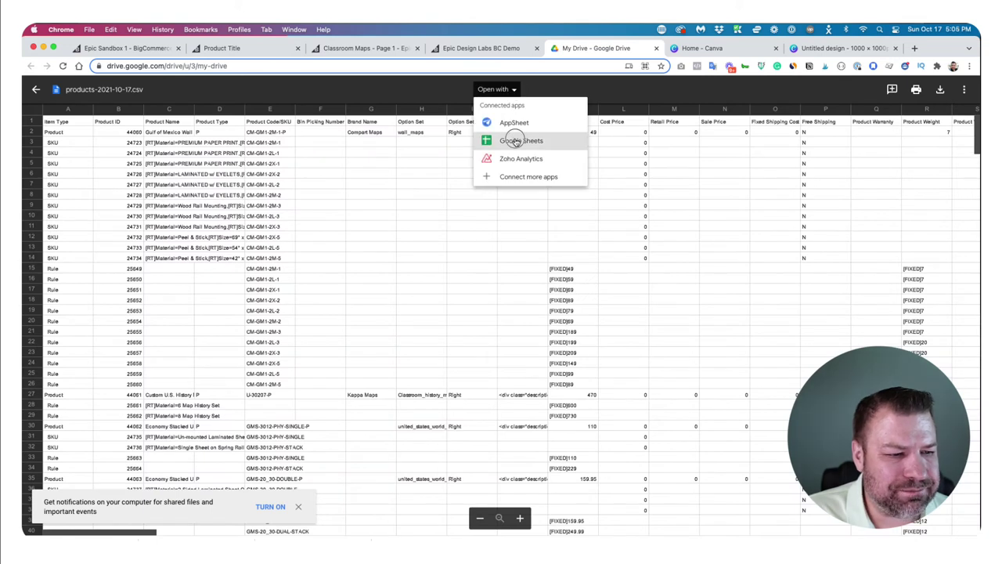
left_click(515, 140)
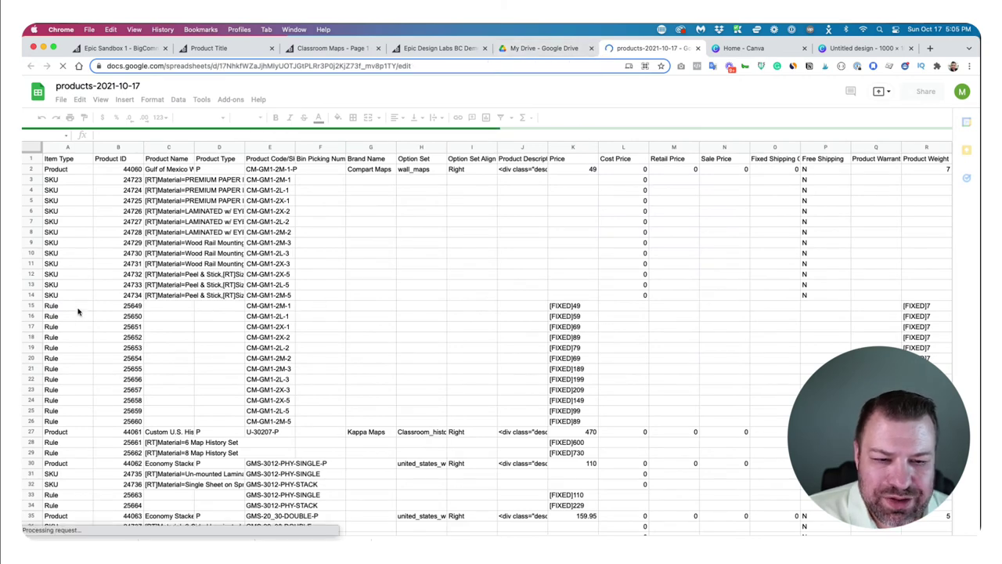
scroll(55, 254, "down", 5)
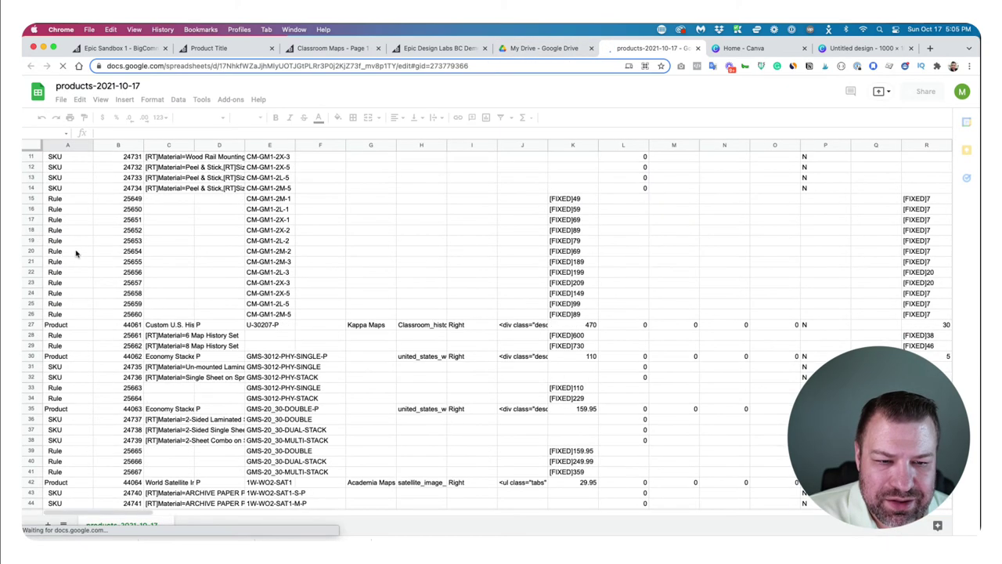
scroll(77, 254, "down", 10)
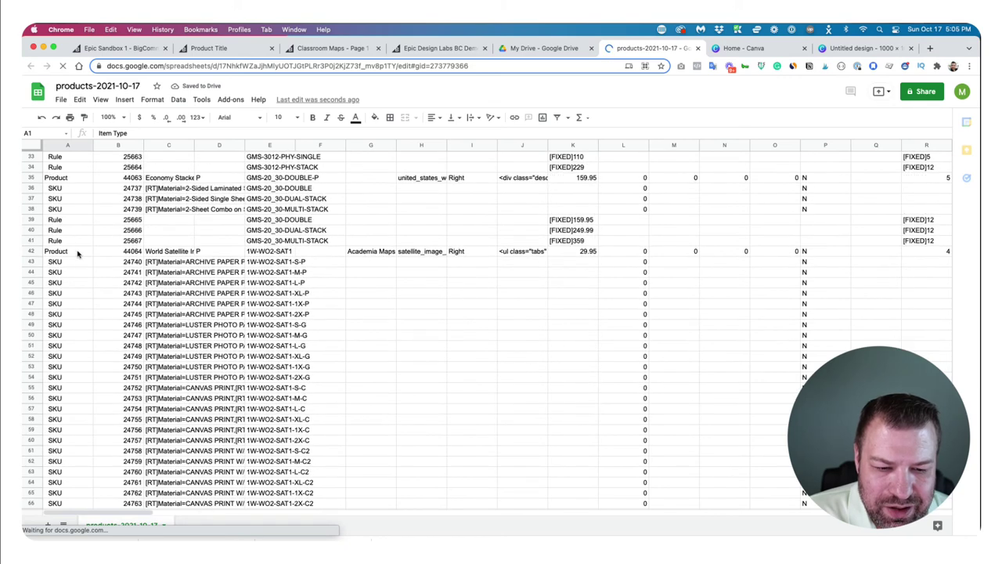
scroll(165, 267, "down", 1)
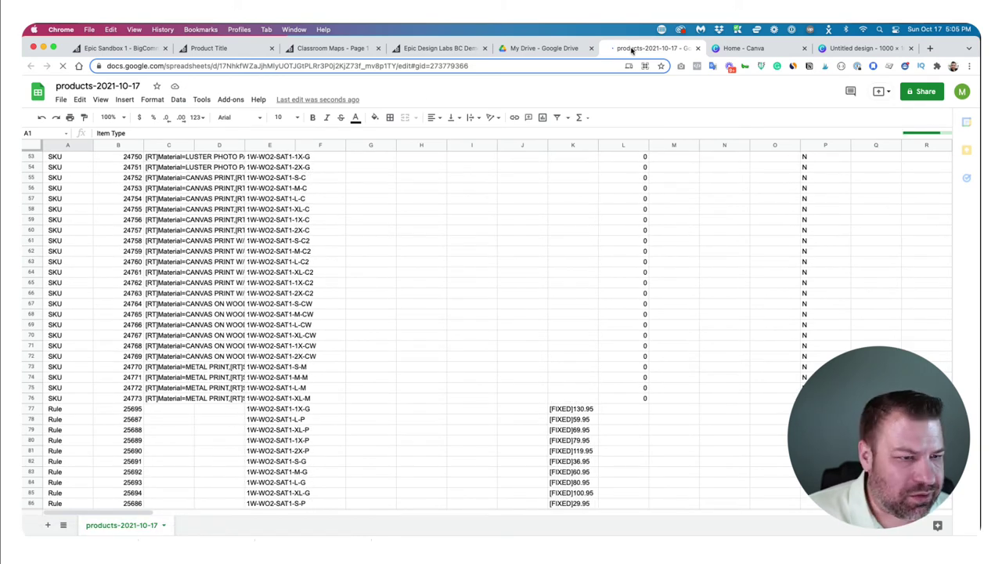
left_click(227, 48)
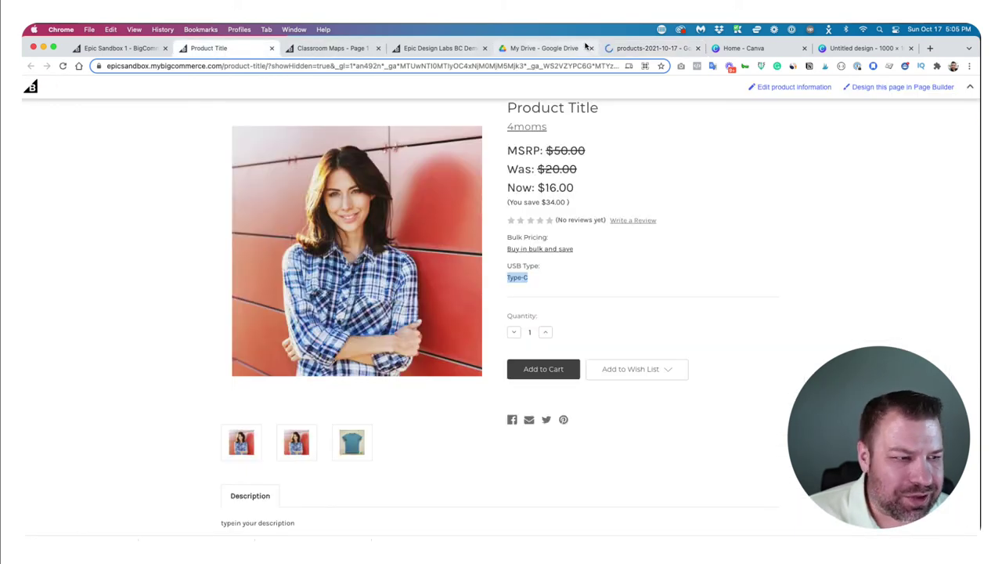
left_click(634, 47)
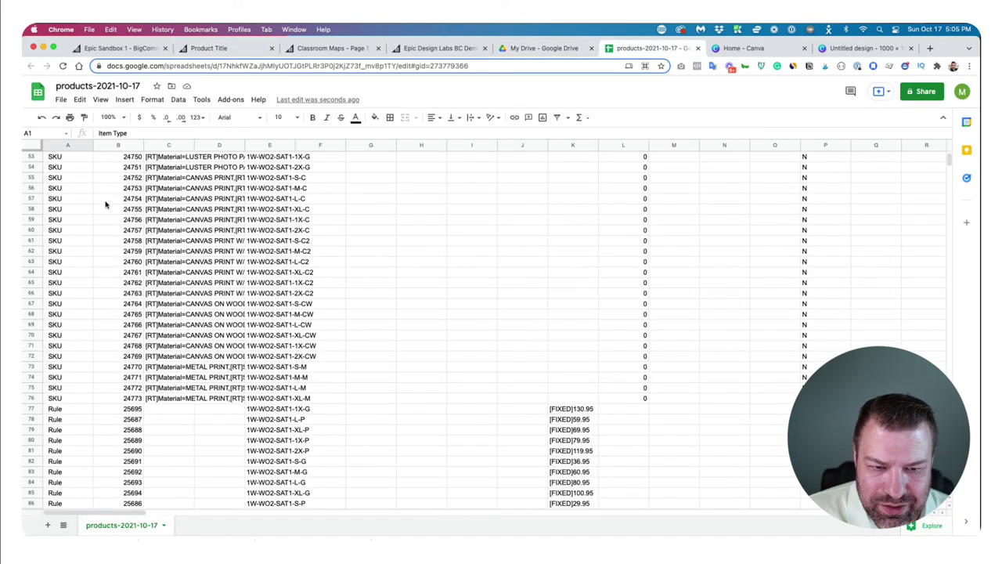
Step: Freeze the header row of the products sheet so the column names stay in view
scroll(106, 205, "up", 15)
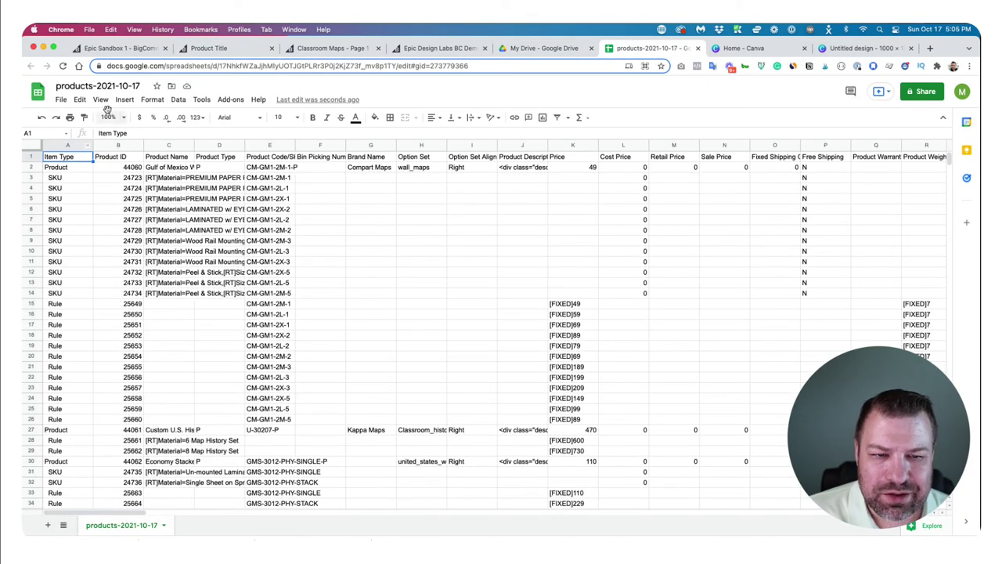
left_click(126, 102)
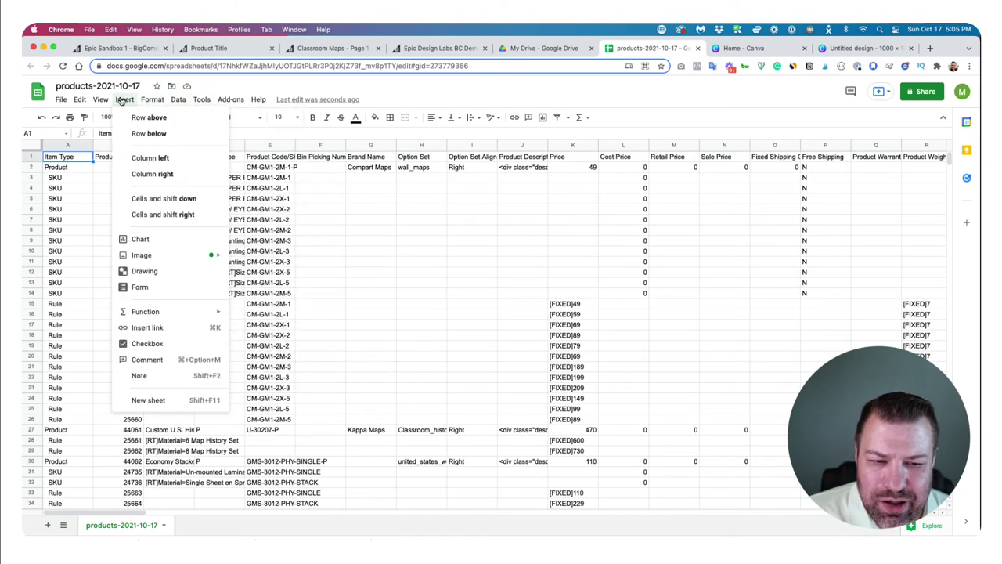
mouse_move(101, 100)
mouse_move(119, 119)
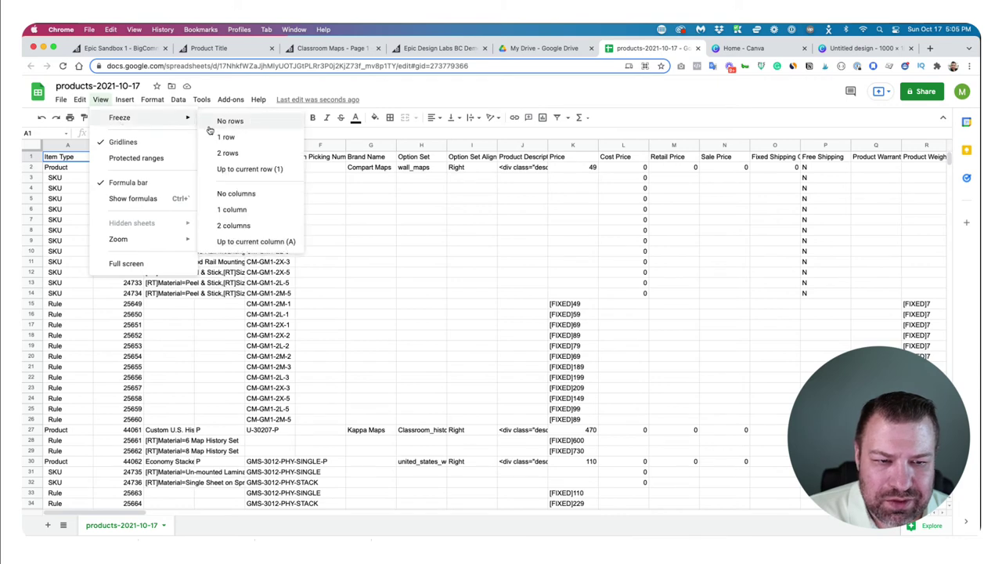
left_click(221, 137)
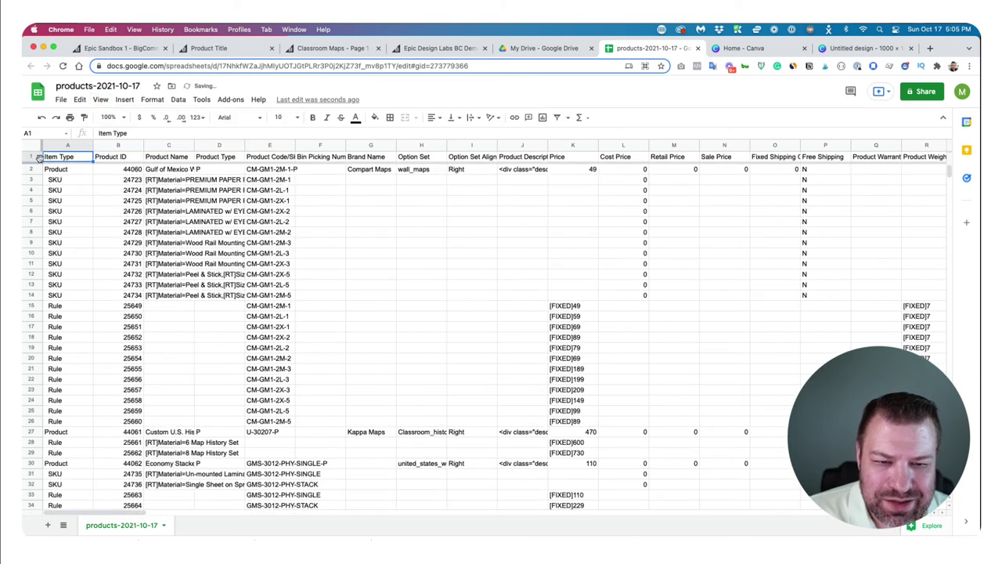
scroll(123, 215, "down", 10)
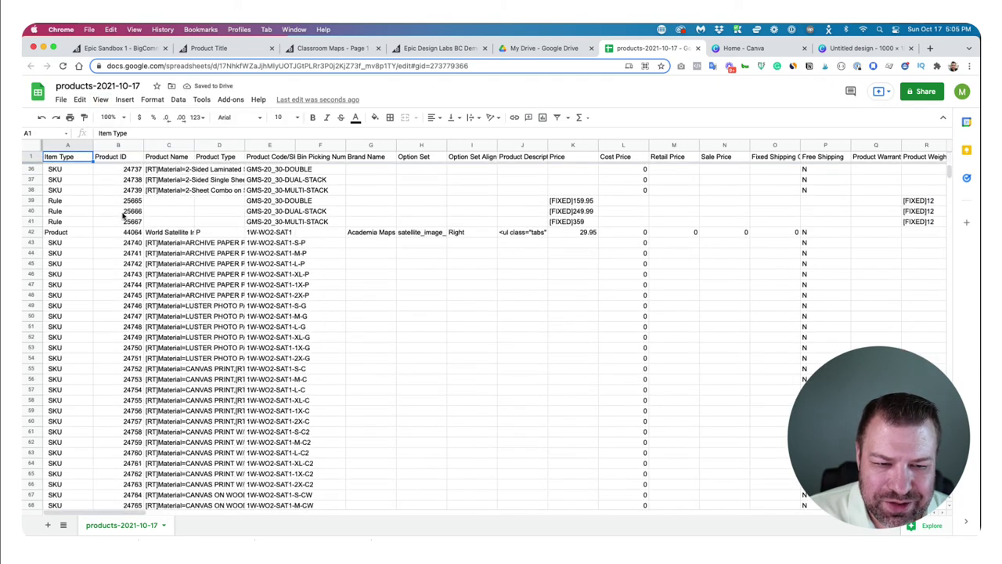
scroll(123, 215, "up", 10)
scroll(123, 214, "down", 12)
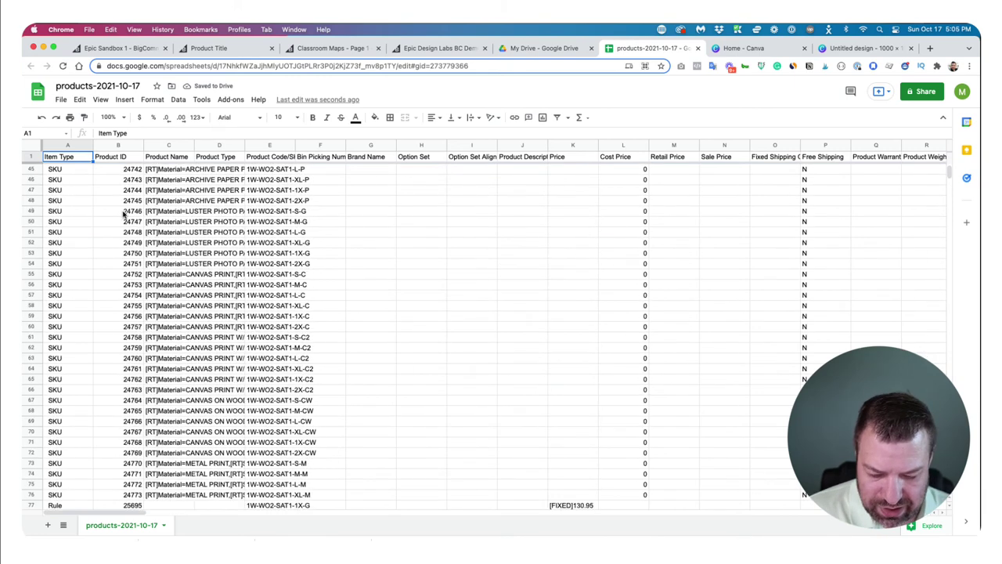
Step: Search the sheet for "product title" and select the Product Title row
key("cmd+f")
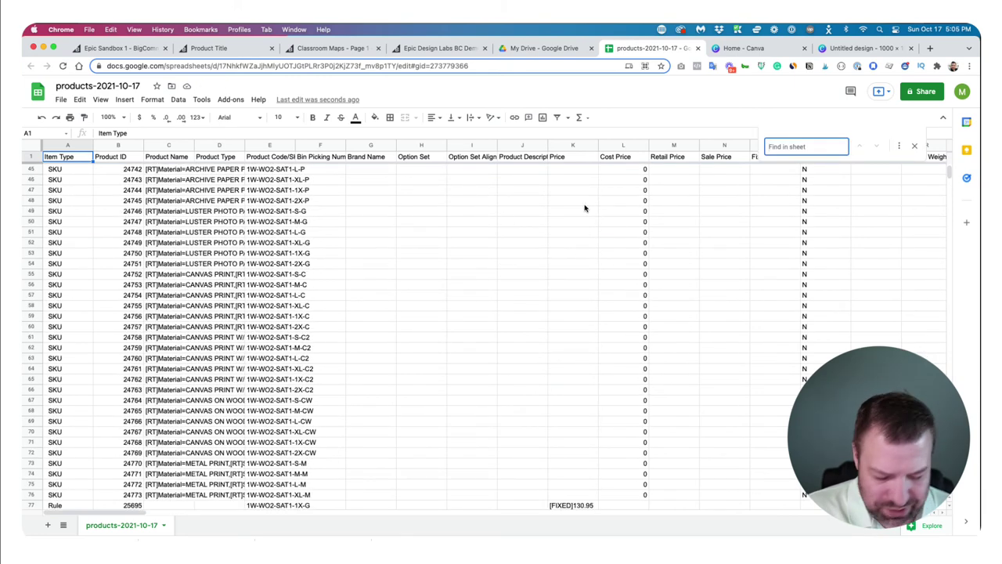
type("product title")
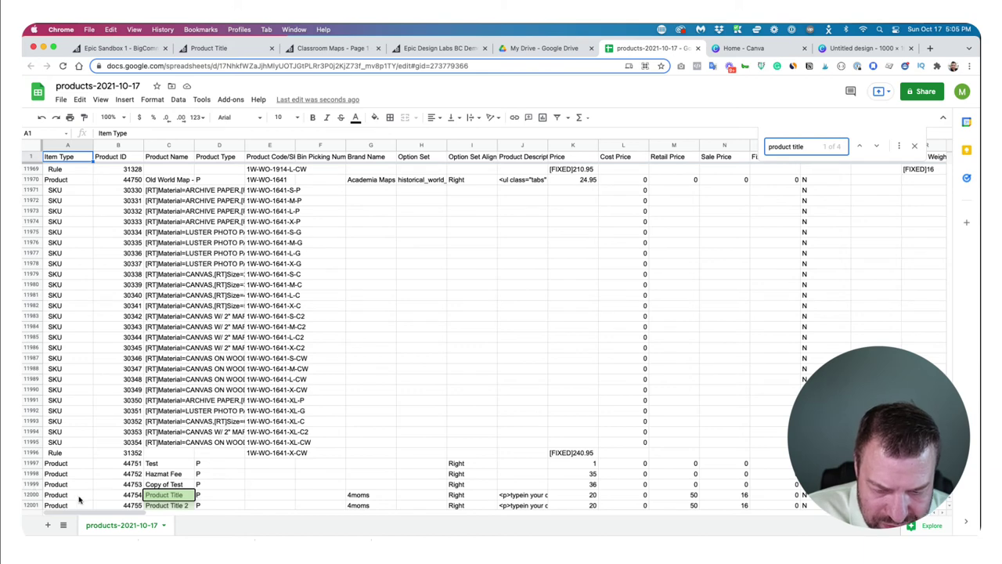
left_click(35, 495)
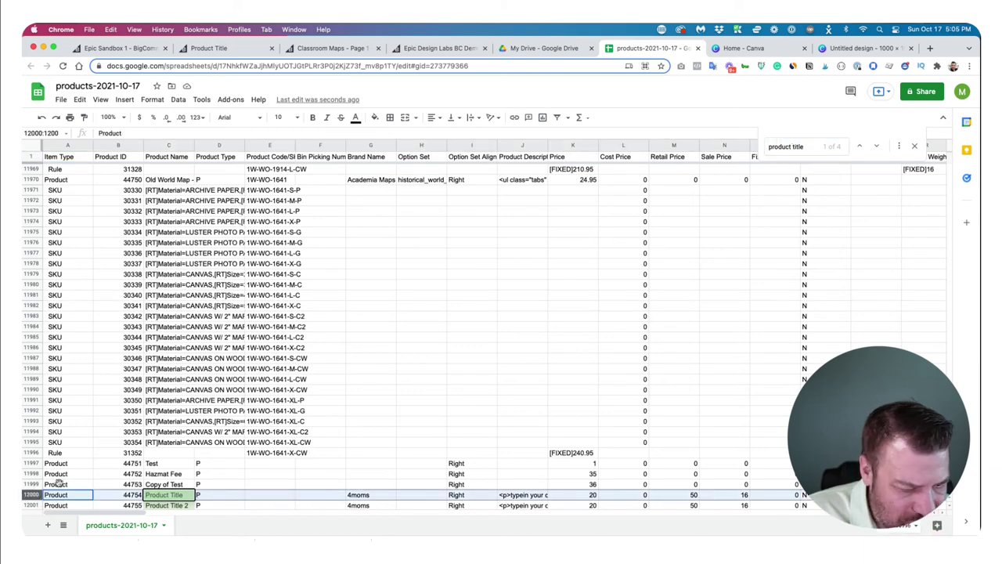
scroll(60, 487, "down", 2)
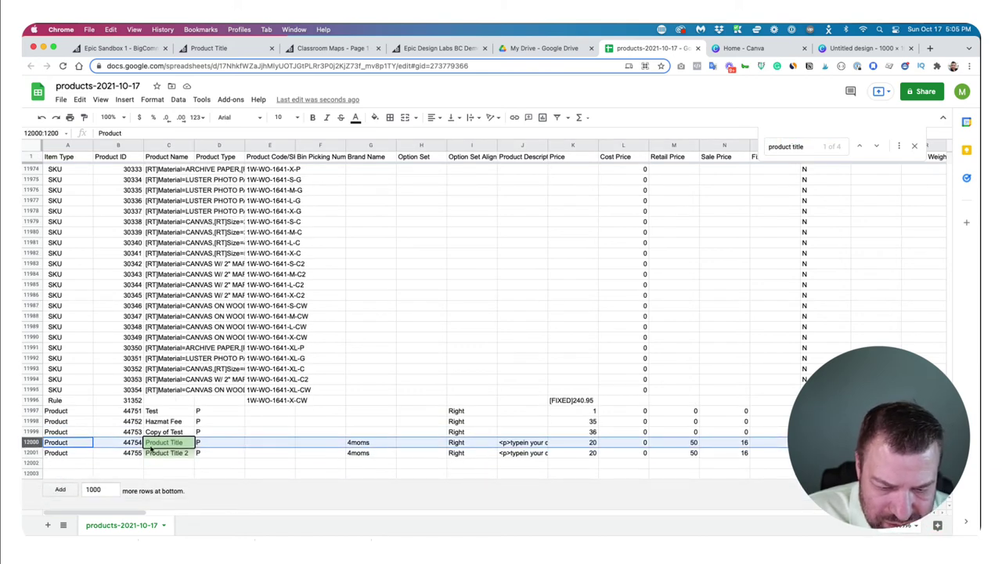
left_click(33, 431)
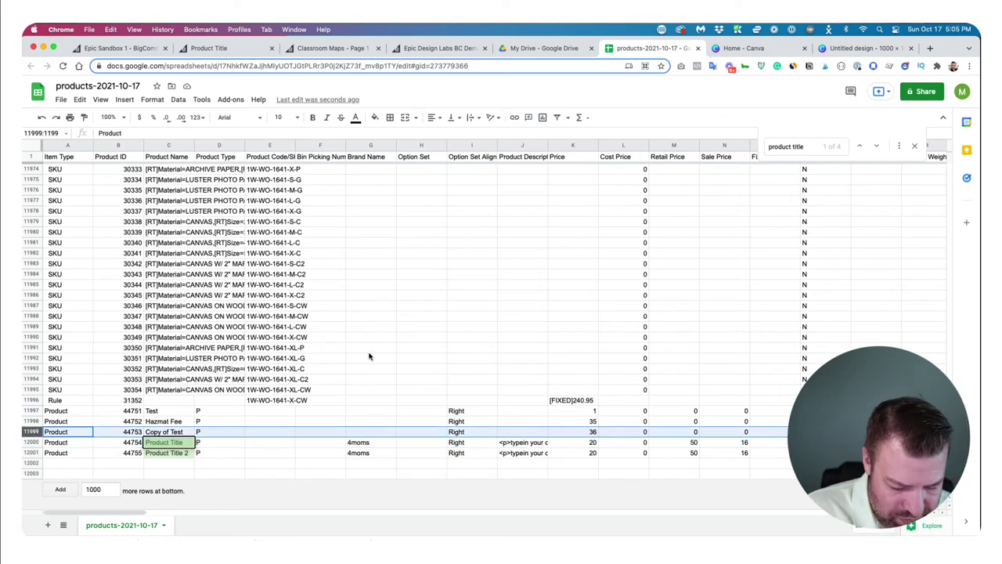
key("ctrl+shift+Up")
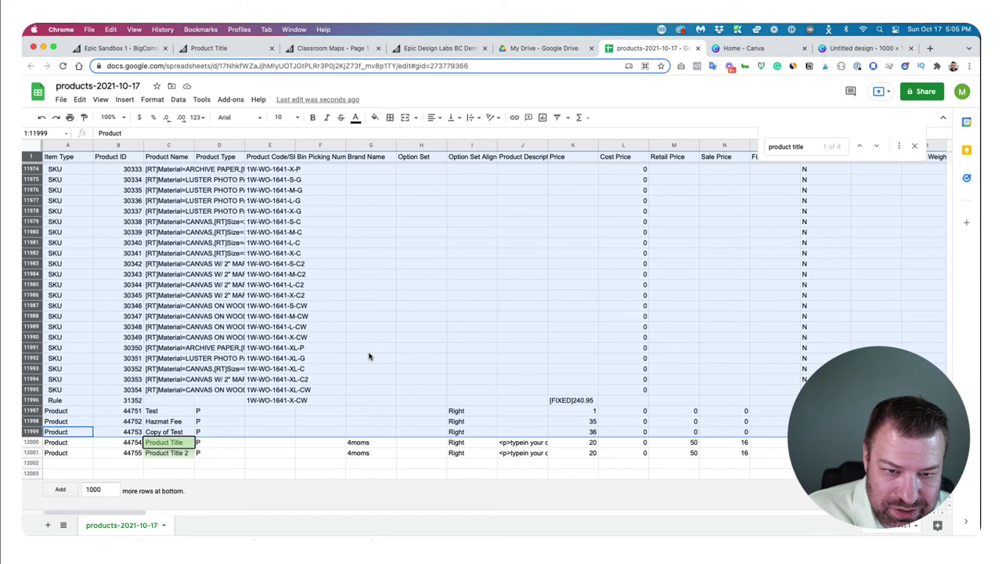
scroll(369, 356, "up", 15)
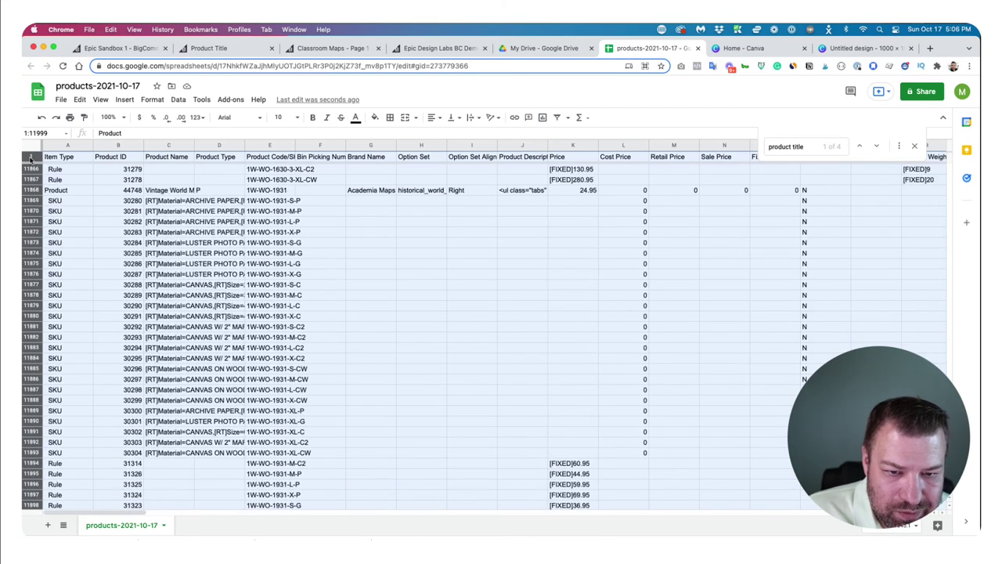
scroll(41, 223, "up", 4)
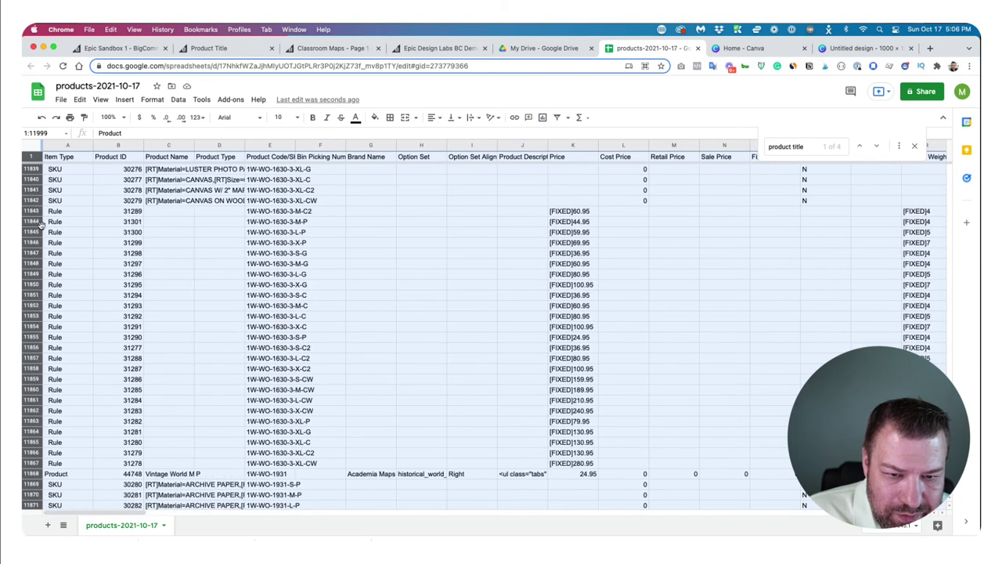
scroll(41, 223, "up", 4)
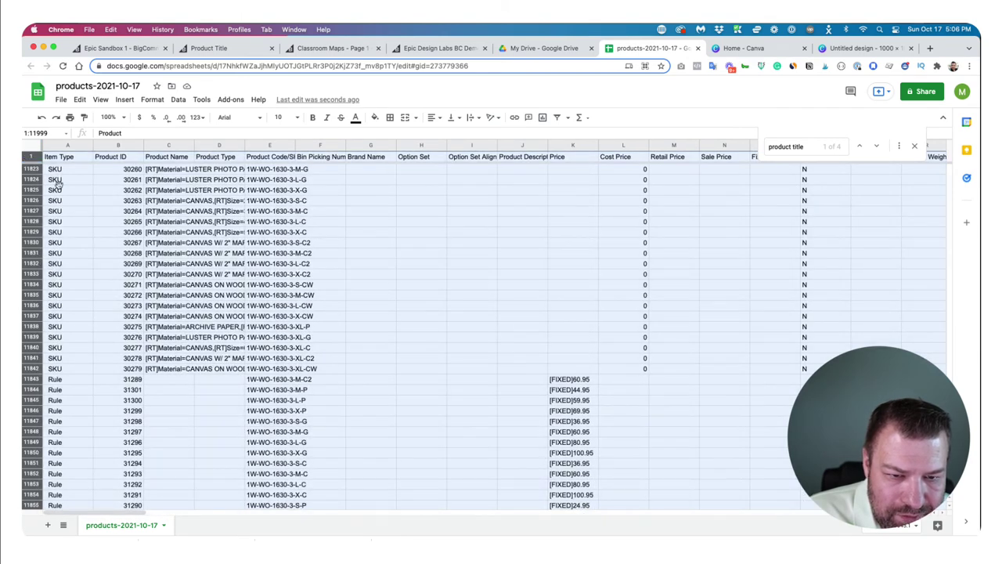
scroll(57, 182, "down", 20)
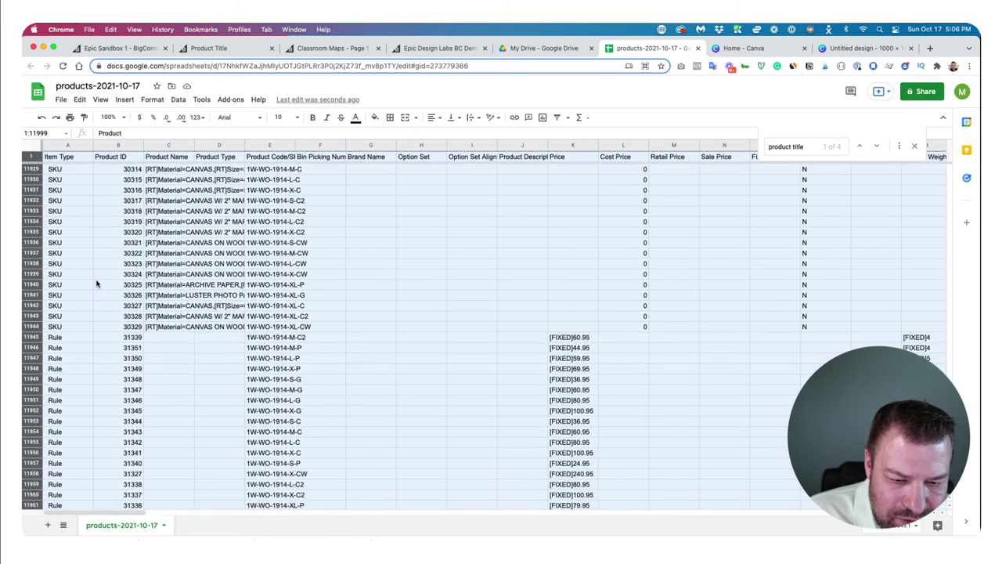
scroll(96, 286, "down", 12)
Step: Delete rows 2 to 11999, keeping the header and the Product Title and Product Title 2 rows
left_click(30, 431)
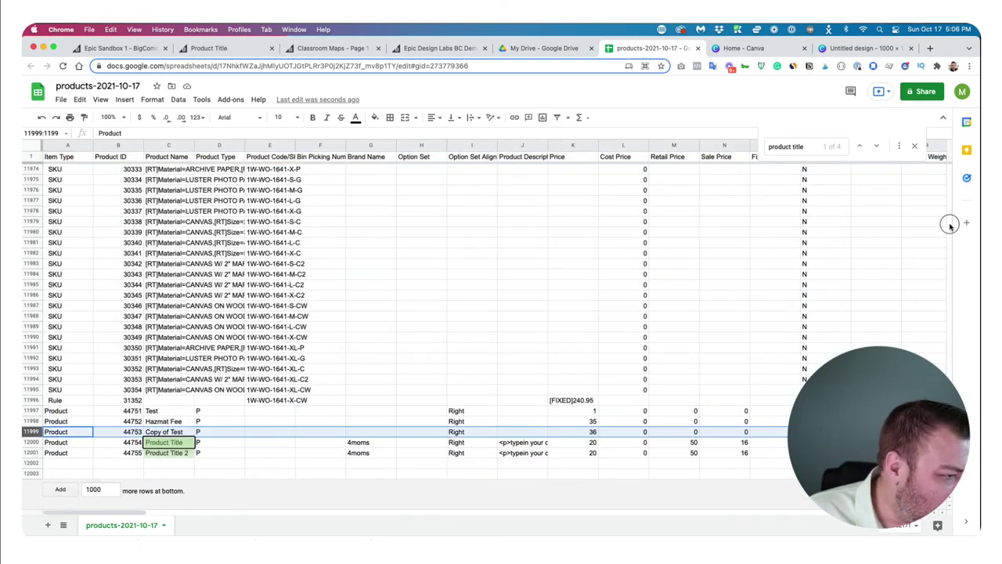
scroll(948, 224, "up", 20)
scroll(948, 181, "up", 20)
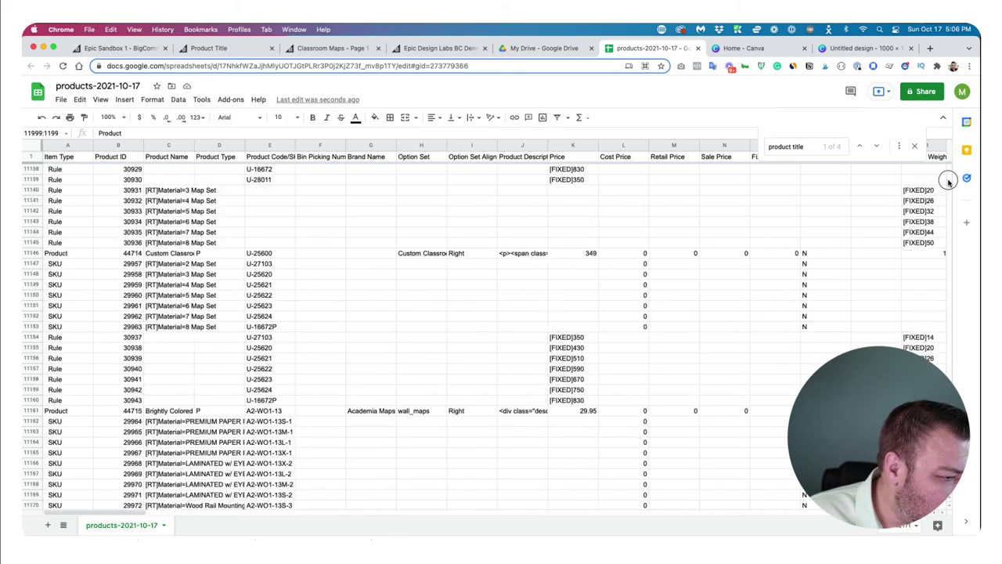
scroll(948, 182, "up", 20)
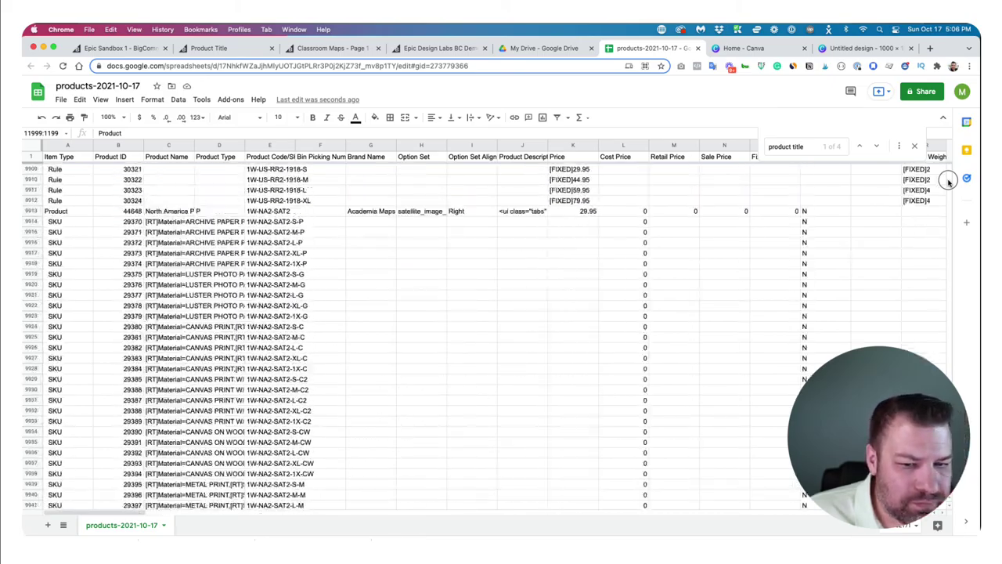
scroll(948, 181, "up", 20)
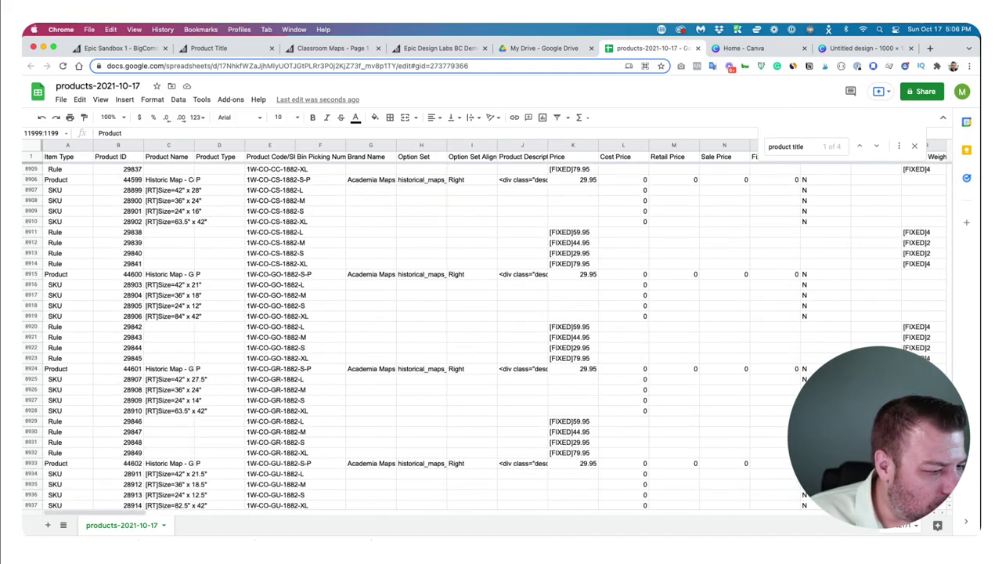
scroll(948, 182, "up", 20)
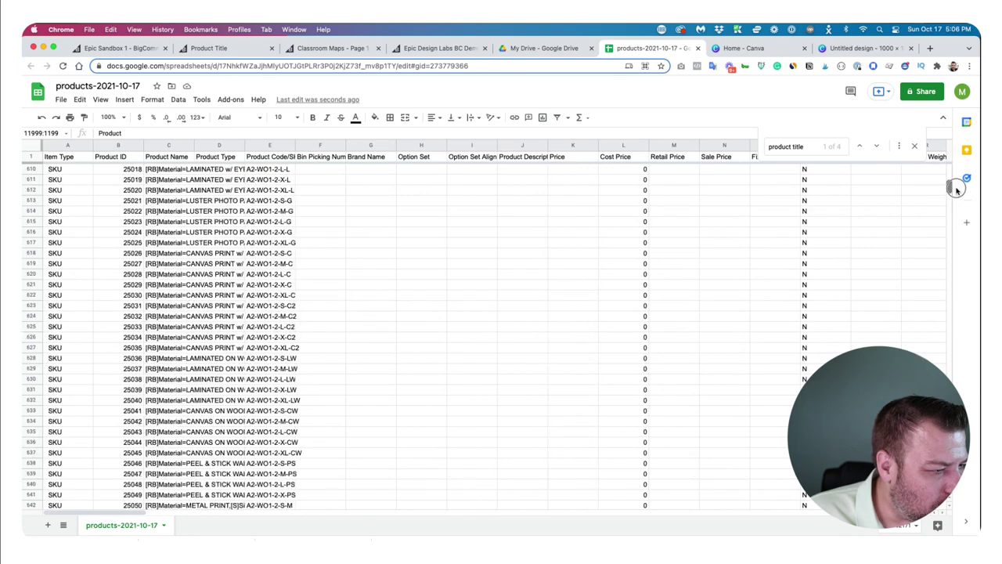
left_click(31, 169, "shift")
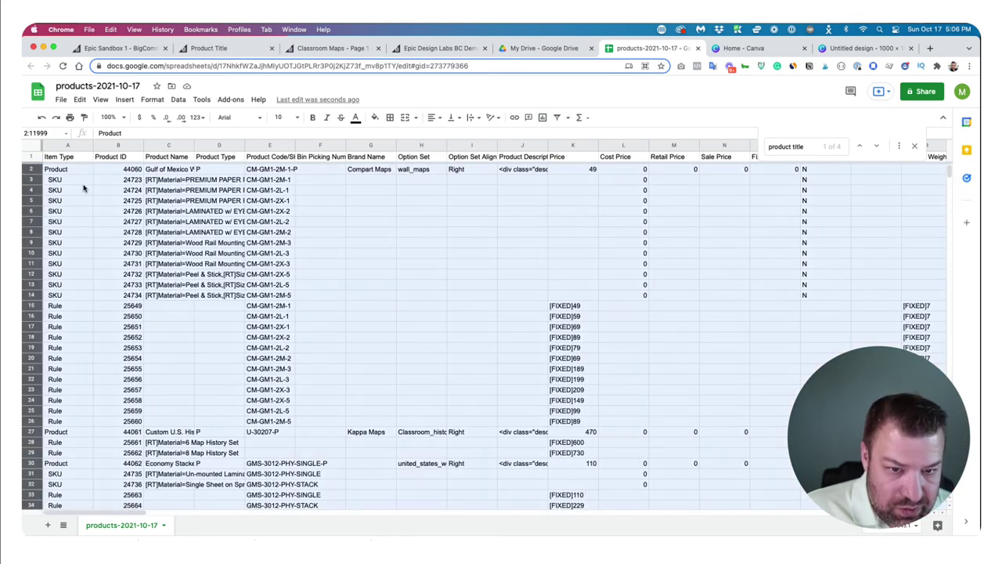
right_click(33, 169)
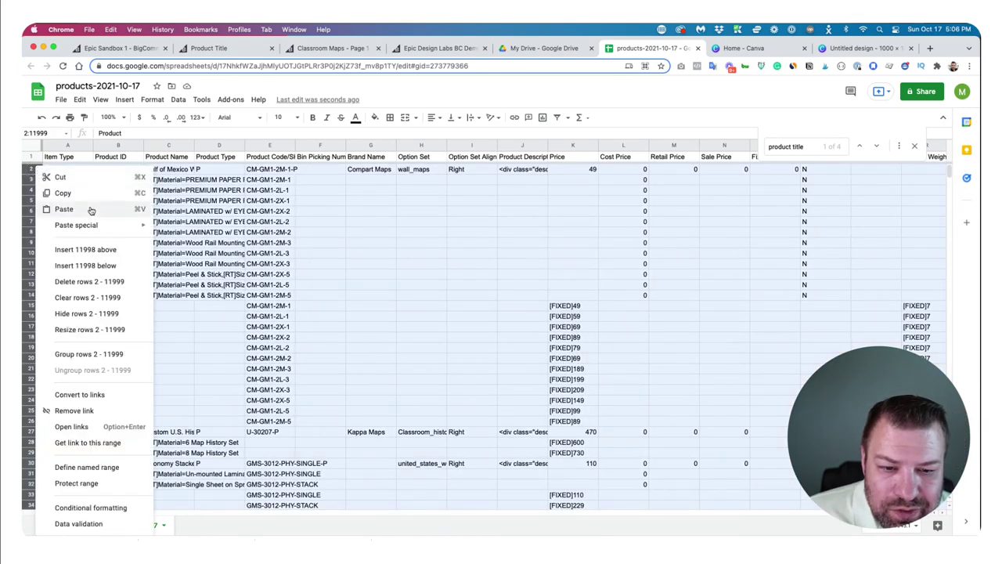
left_click(86, 282)
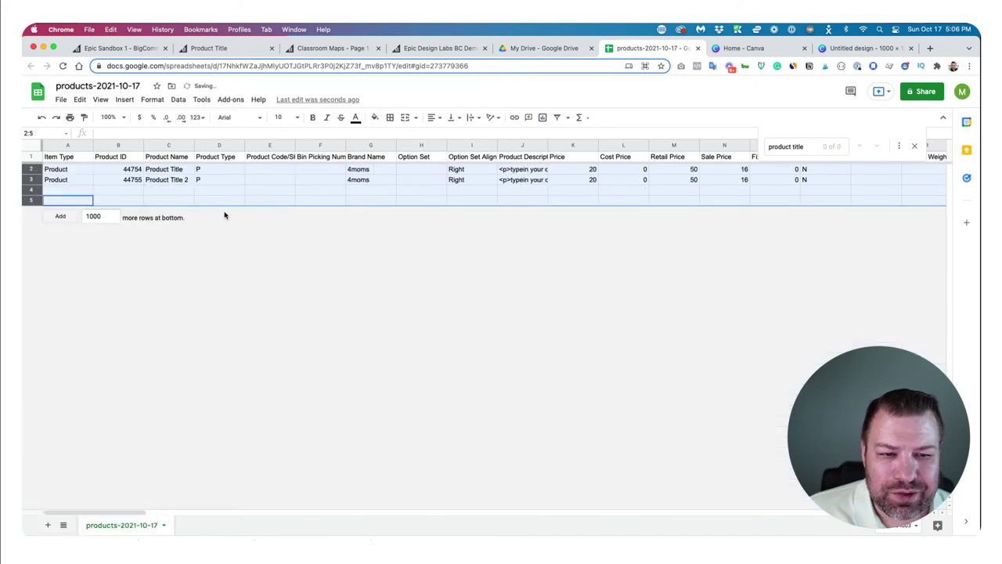
Step: Add 1000 more rows at the end of the products sheet
left_click(161, 190)
left_click(76, 190)
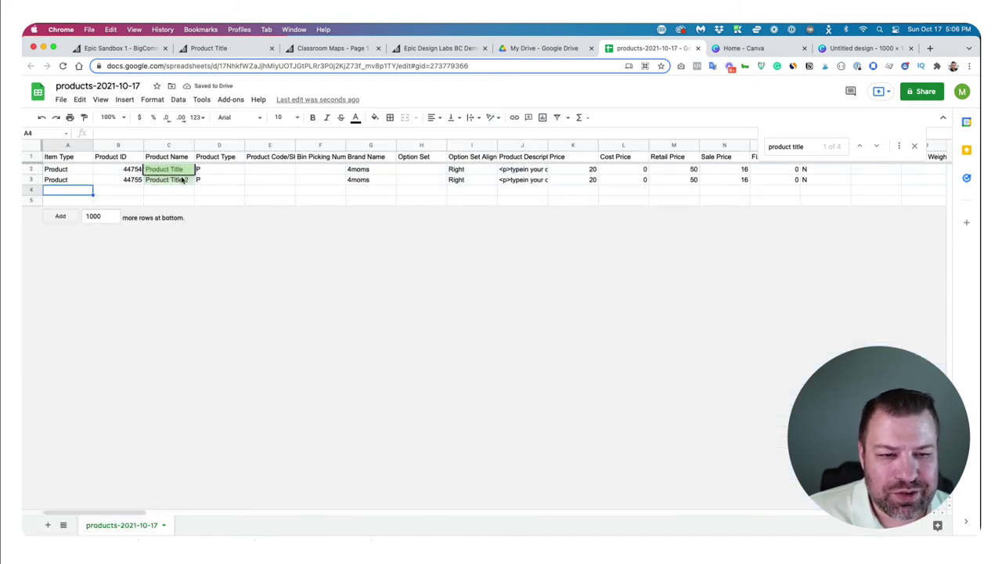
left_click_drag(32, 190, 32, 200)
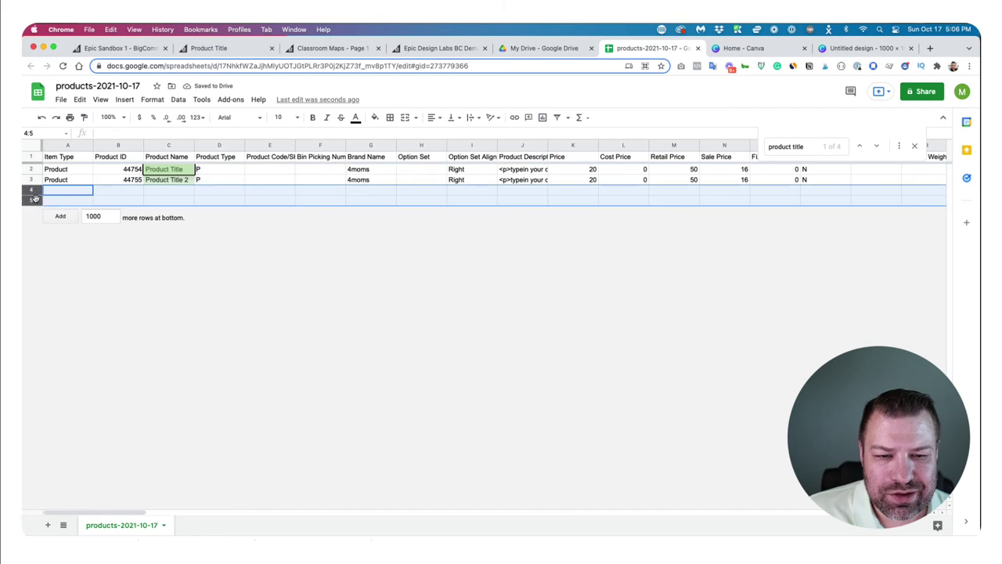
left_click(60, 216)
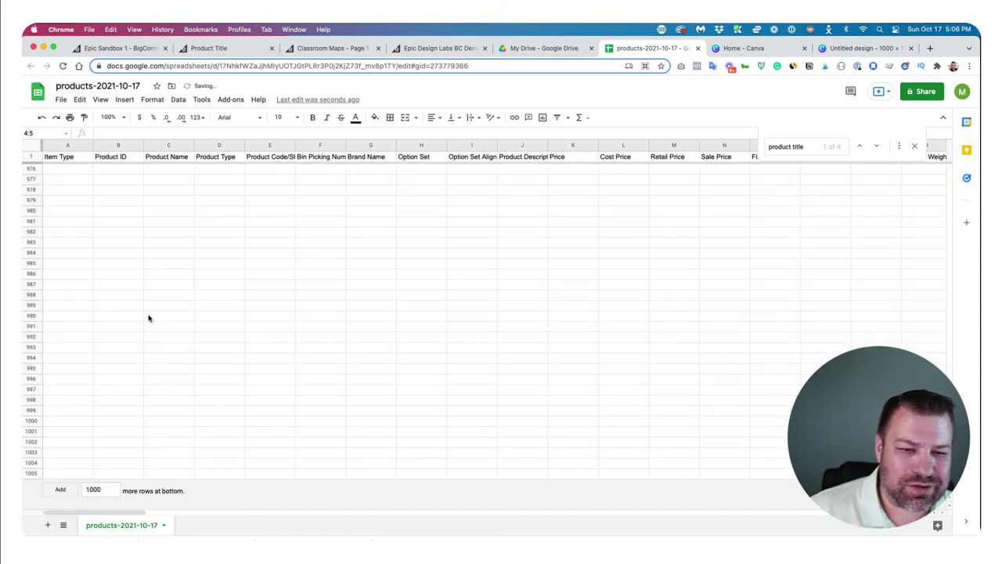
scroll(125, 312, "up", 3)
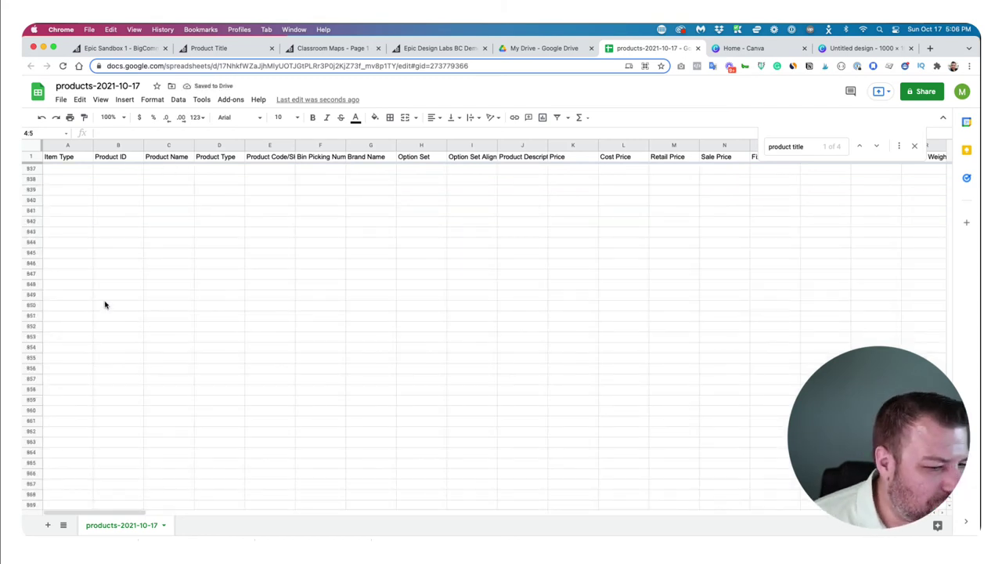
Step: Enter the product names Product Title 3, Product Title 4 and Product 5 in rows 4 to 6
key("super+Home")
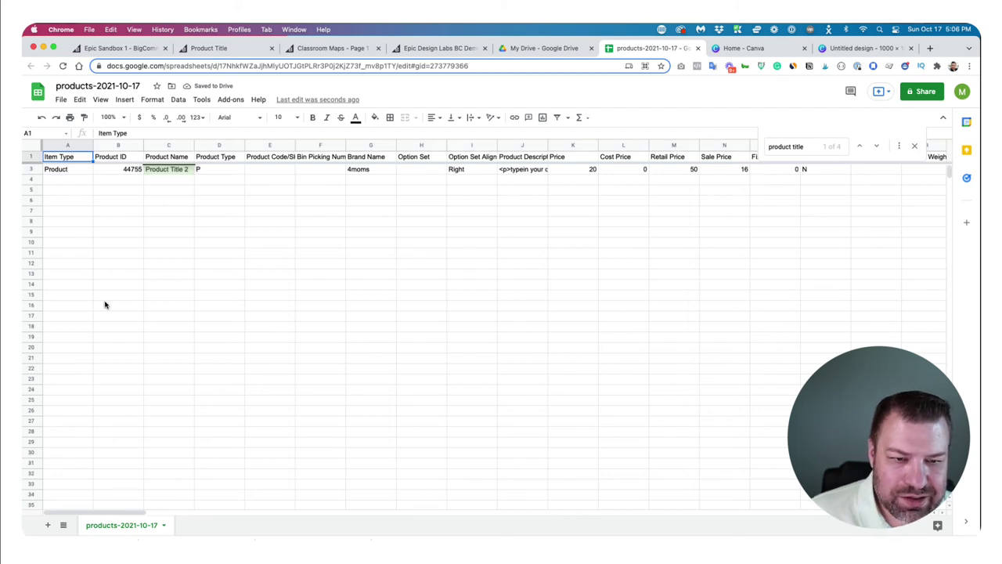
left_click(65, 190)
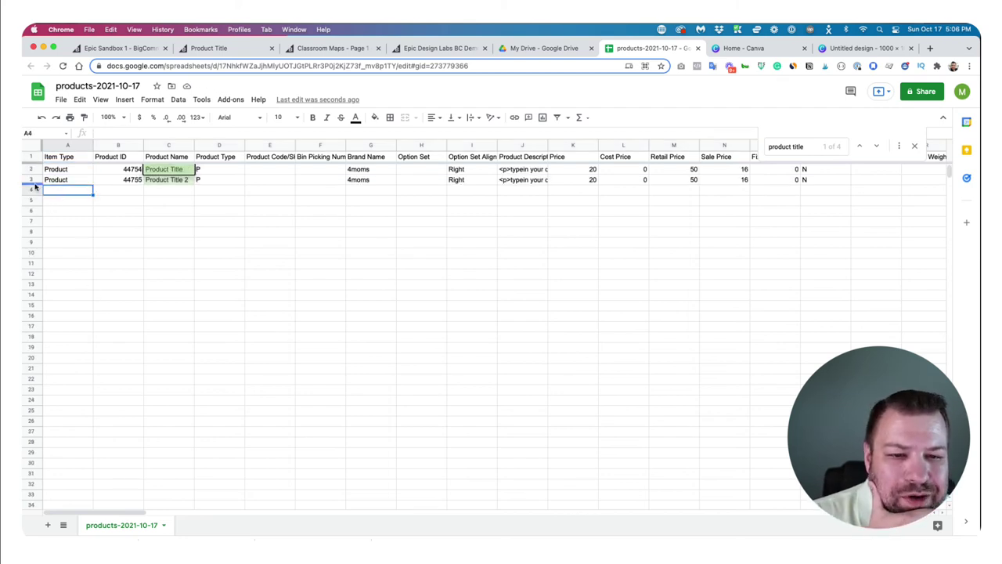
left_click(33, 180)
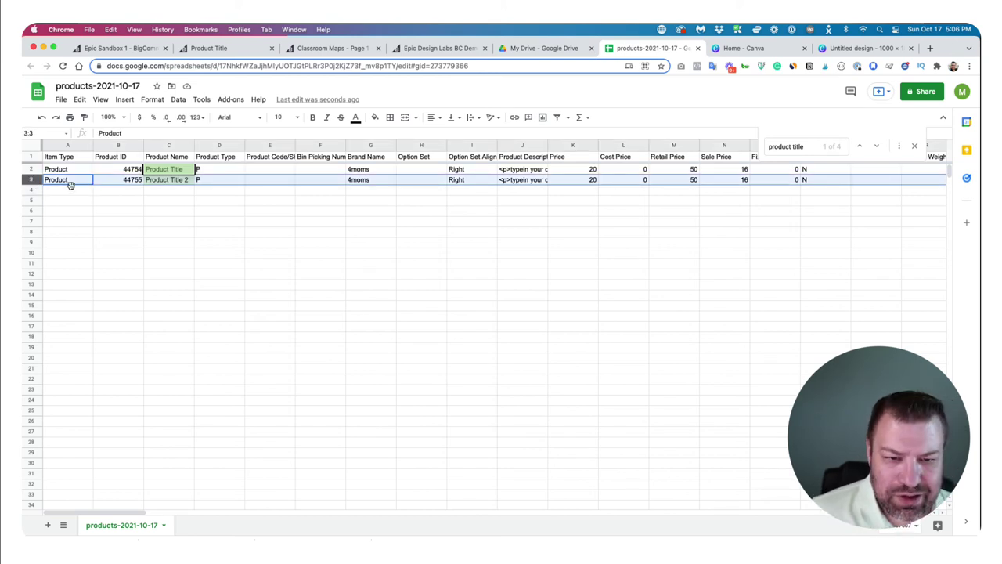
left_click(159, 193)
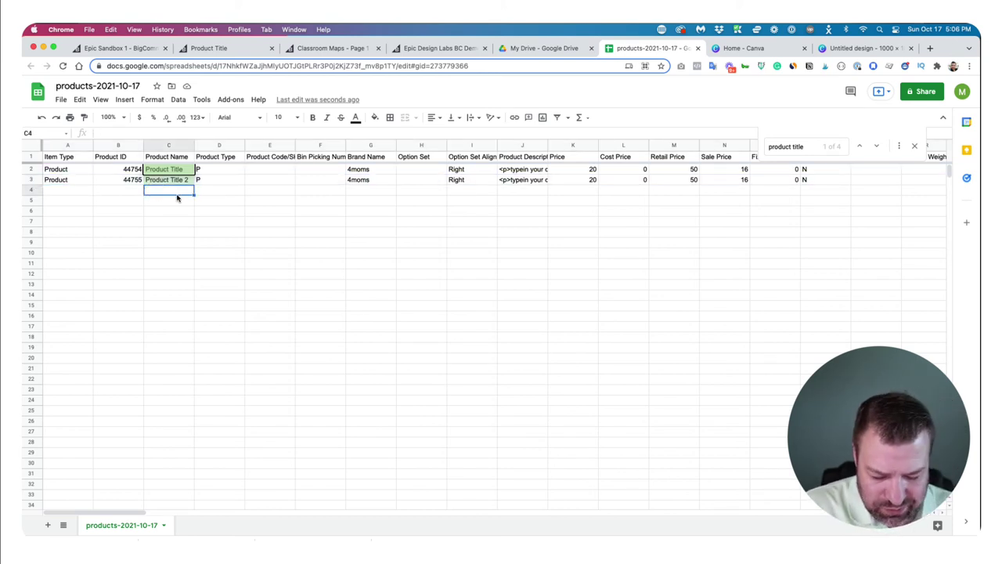
type("Product T")
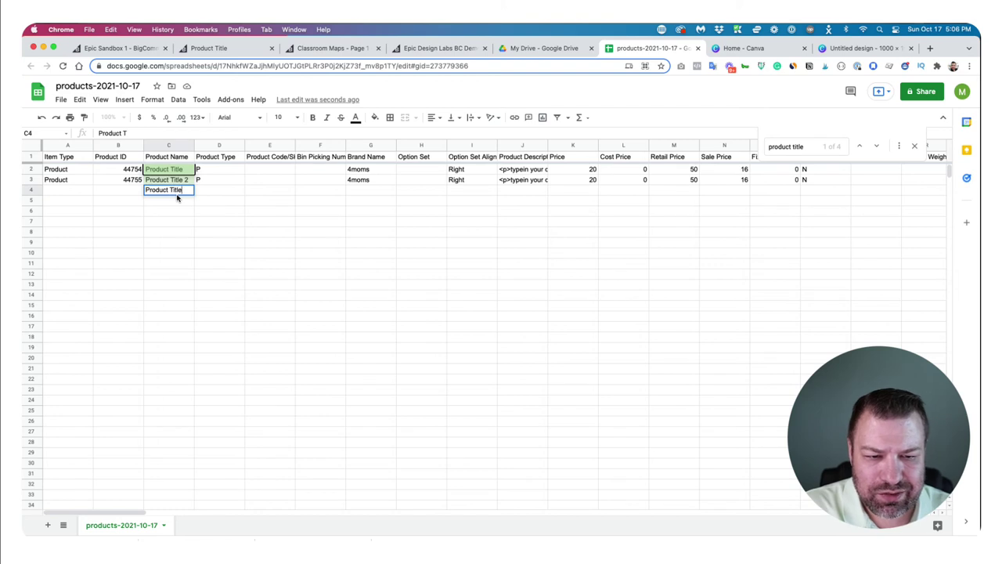
type("itle 2")
key("Return")
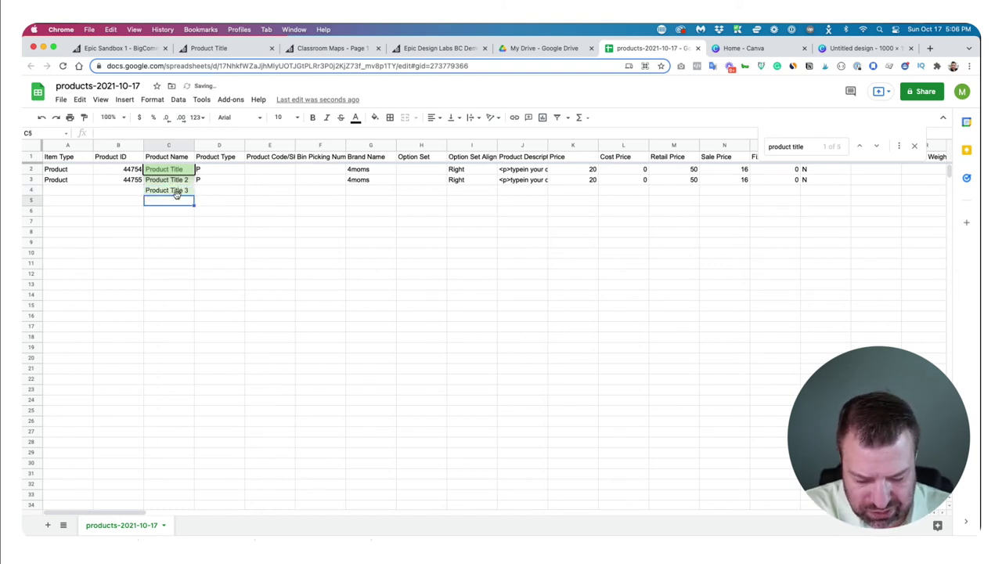
type("Product Title 4")
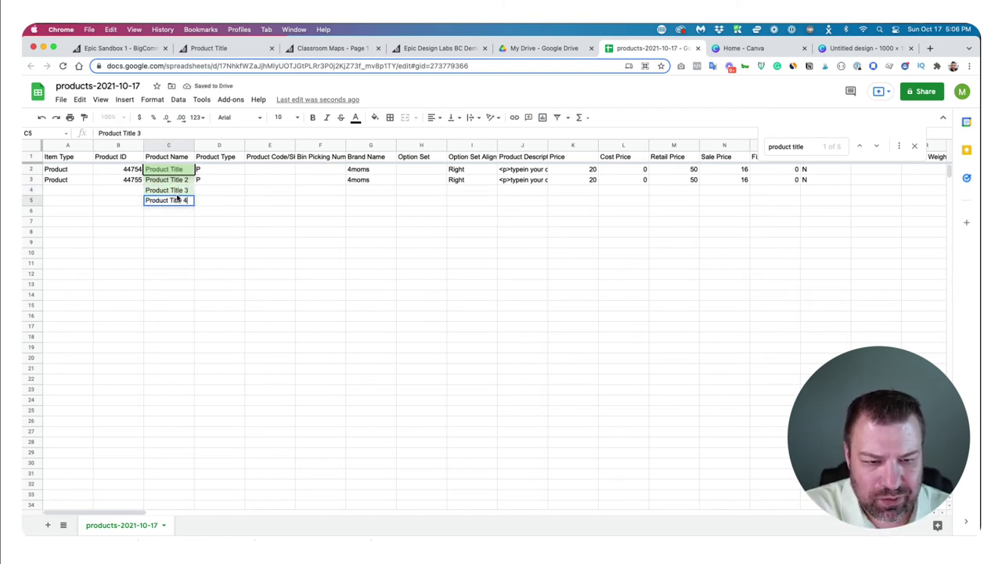
key("Return")
type("Produc")
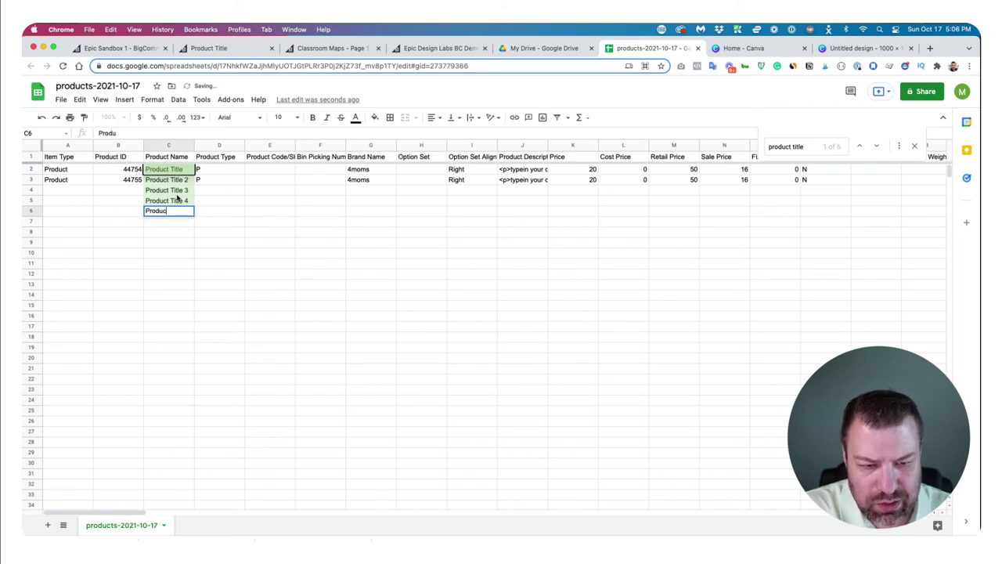
type("t 5")
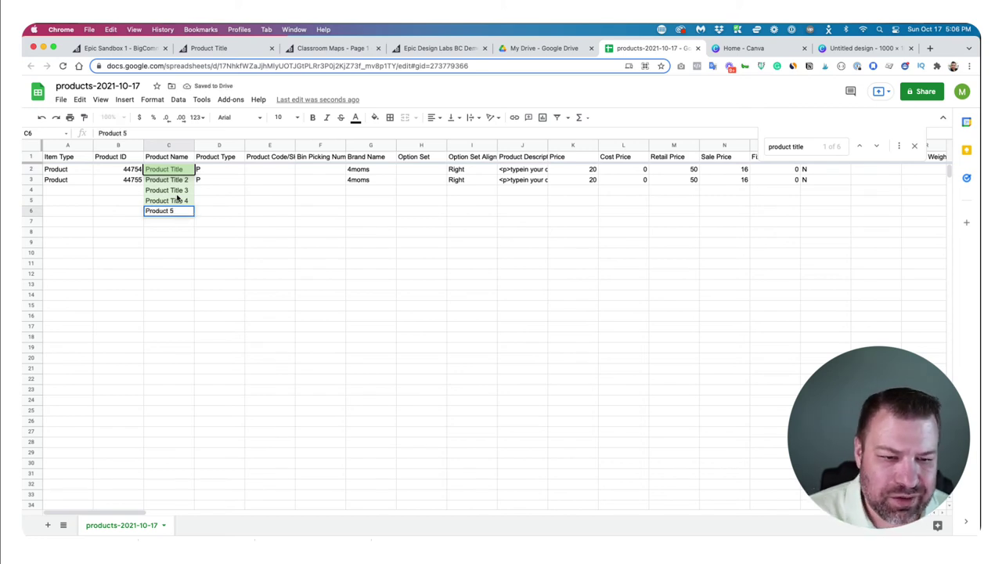
key("Return")
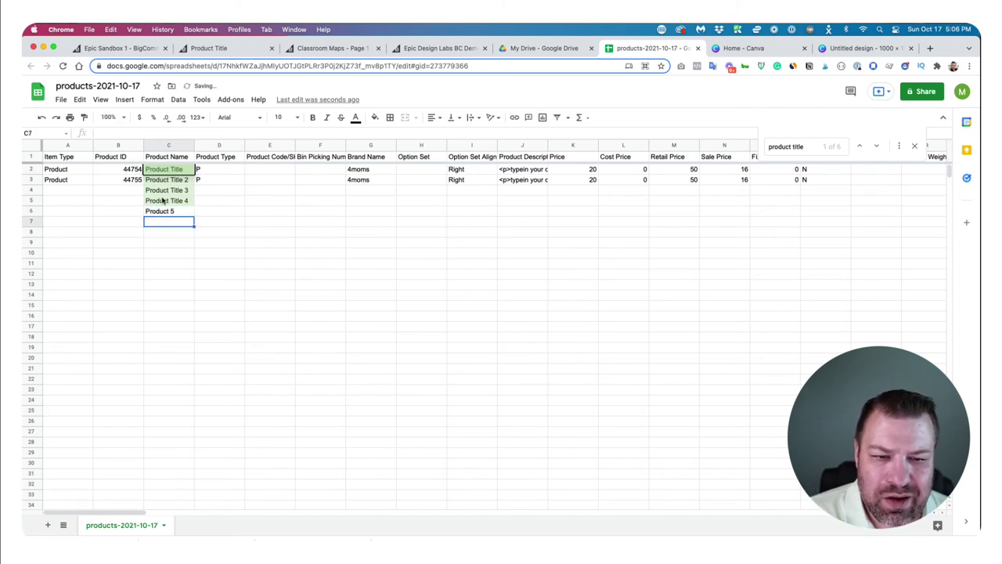
Step: Fill the Item Type "Product" and the Product Type "P" from row 3 down to row 6
left_click(76, 182)
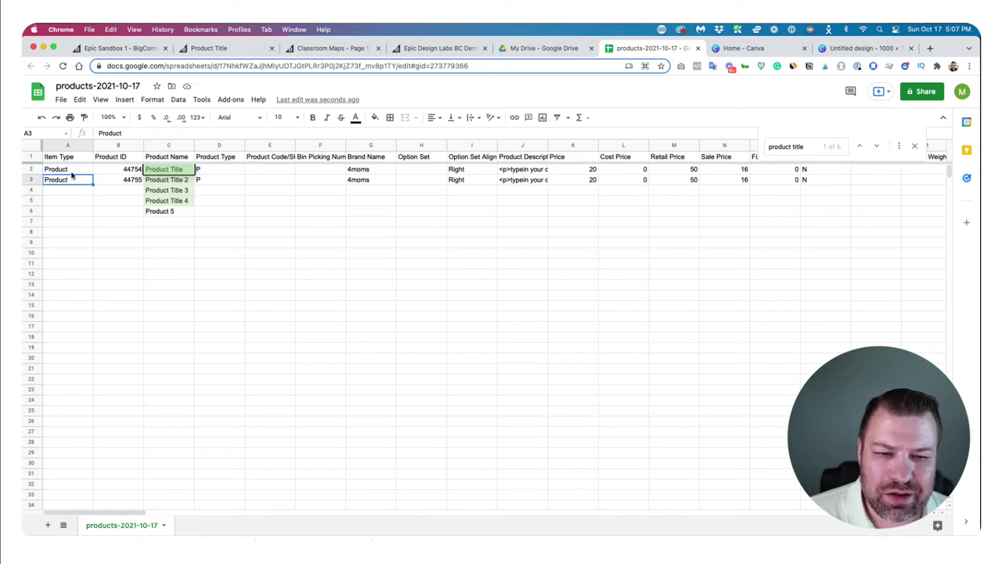
left_click_drag(93, 184, 84, 210)
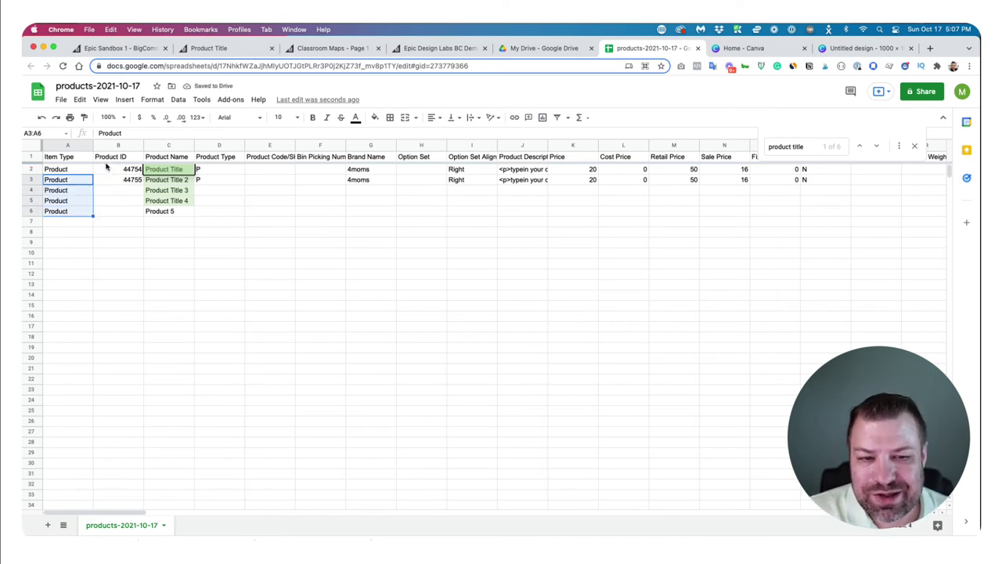
left_click(116, 192)
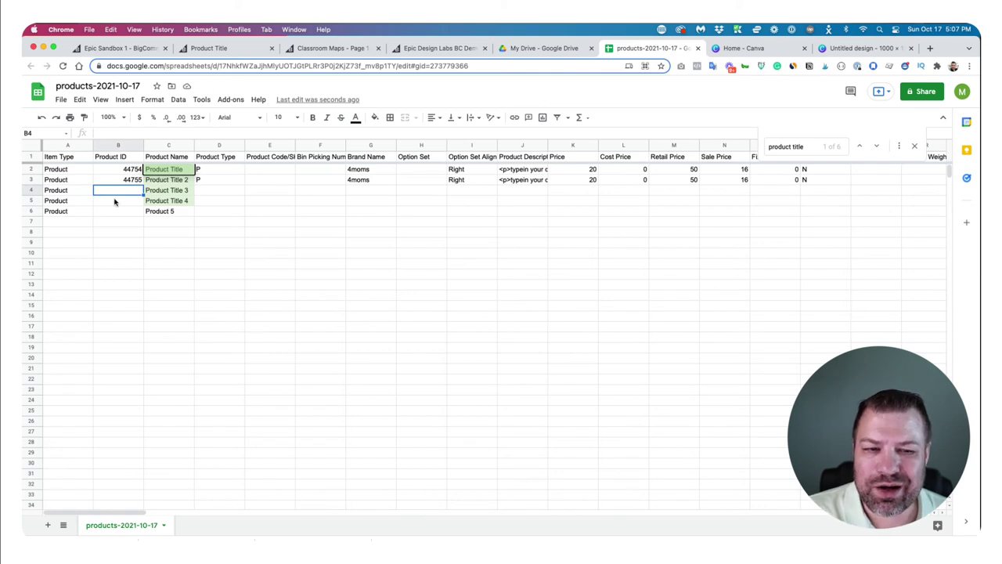
left_click(211, 182)
left_click_drag(245, 184, 232, 216)
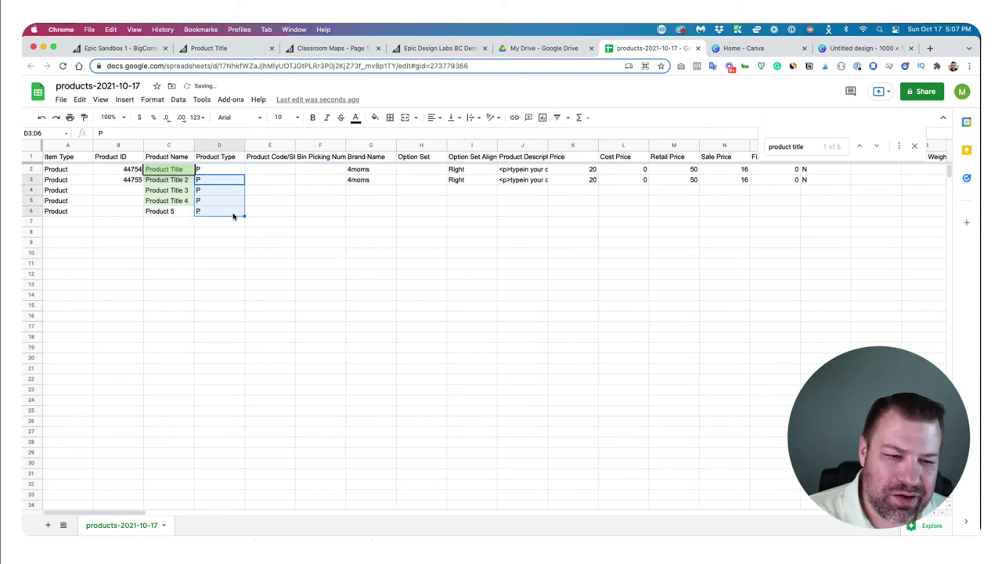
Step: Copy the brand name 4moms and the option set alignment Right from row 3 down to row 6
left_click(369, 182)
left_click_drag(395, 185, 389, 208)
left_click(474, 181)
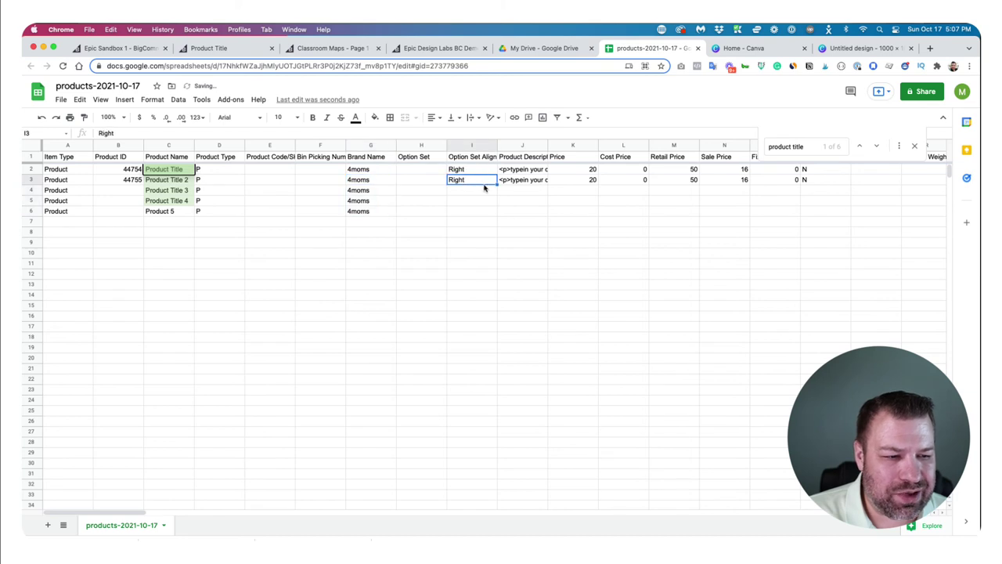
left_click_drag(497, 185, 494, 212)
Step: Enter the prices 22, 23 and 24 for the new products in rows 4 to 6
left_click(515, 193)
left_click(537, 181)
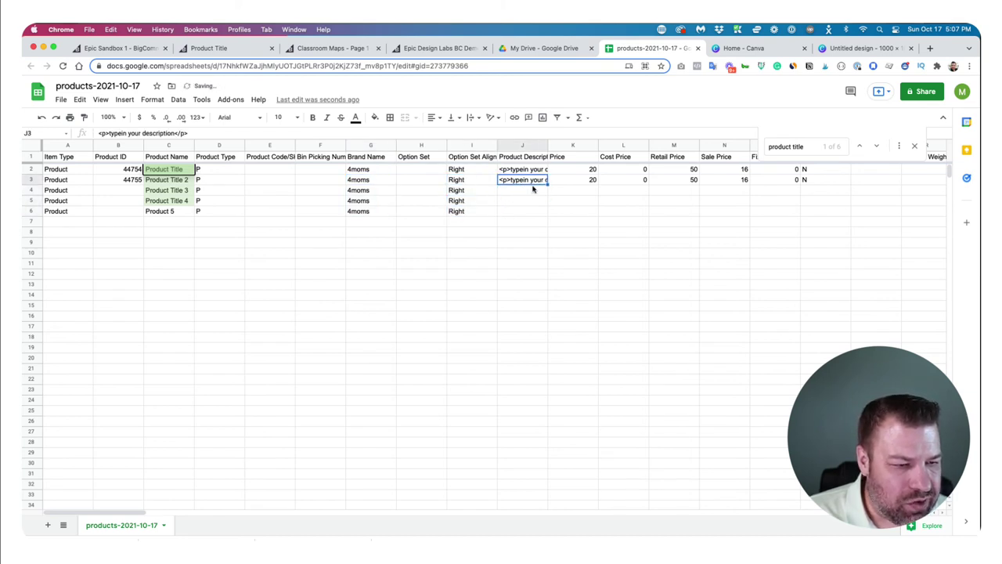
left_click(533, 191)
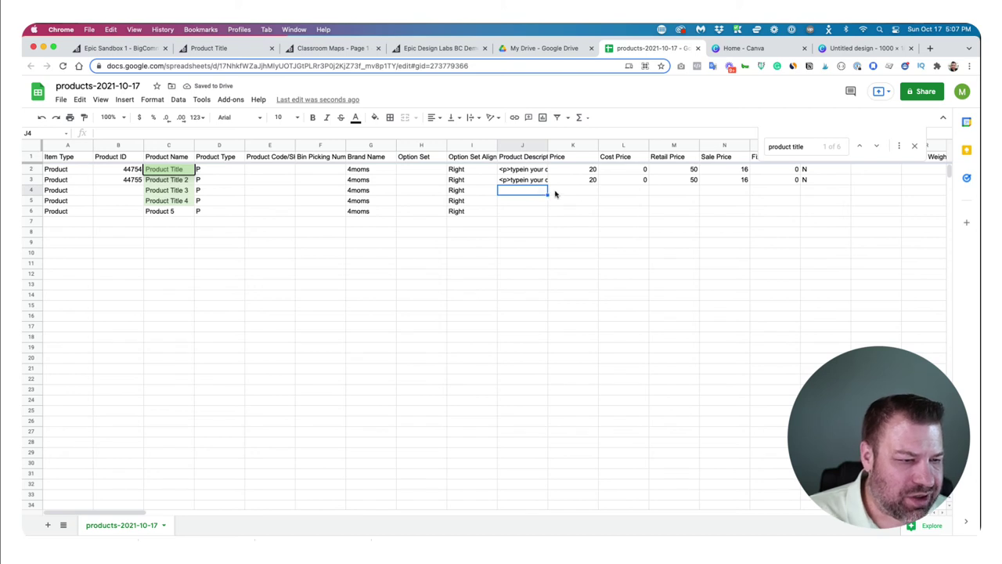
left_click(583, 194)
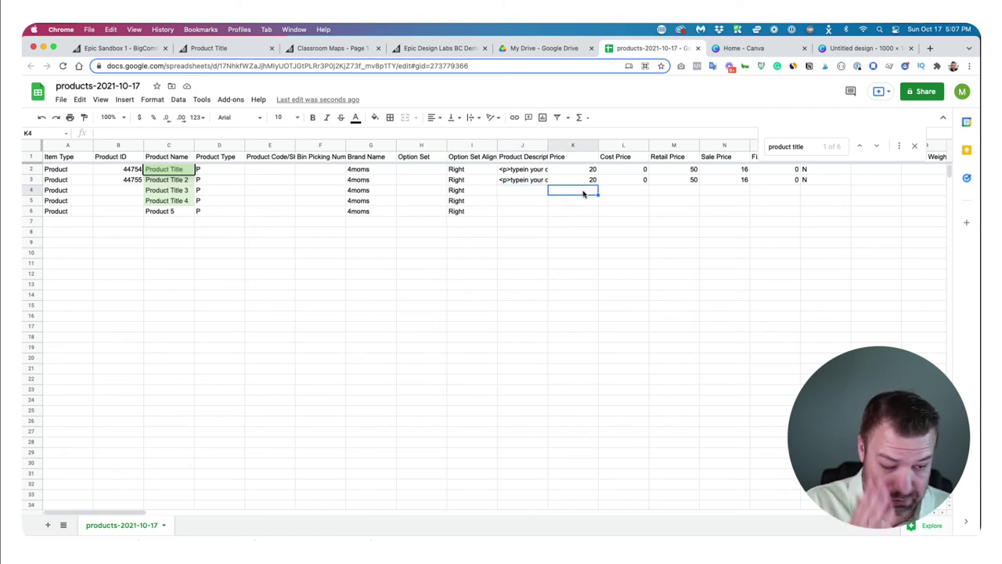
type("22")
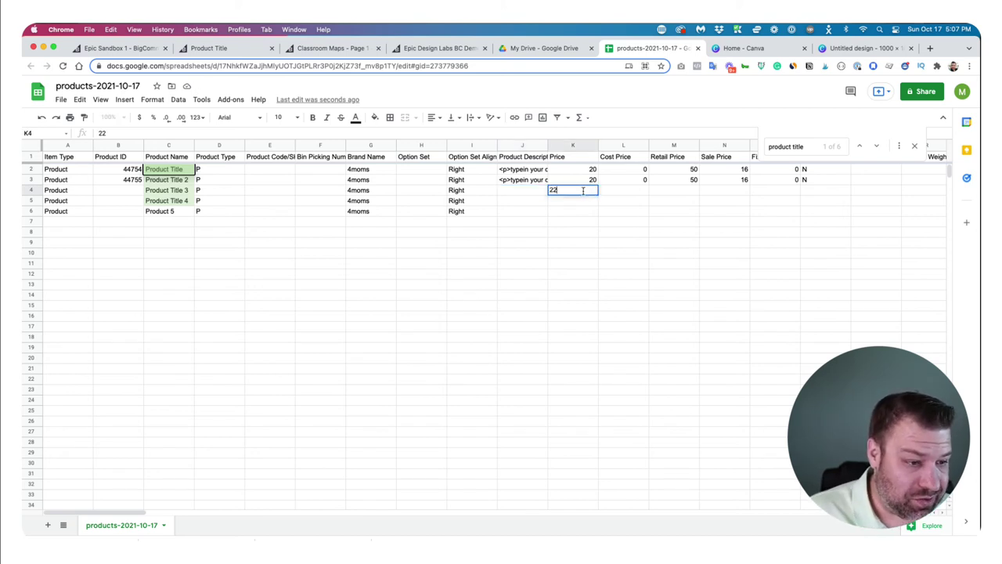
key("Return")
type("23")
key("Return")
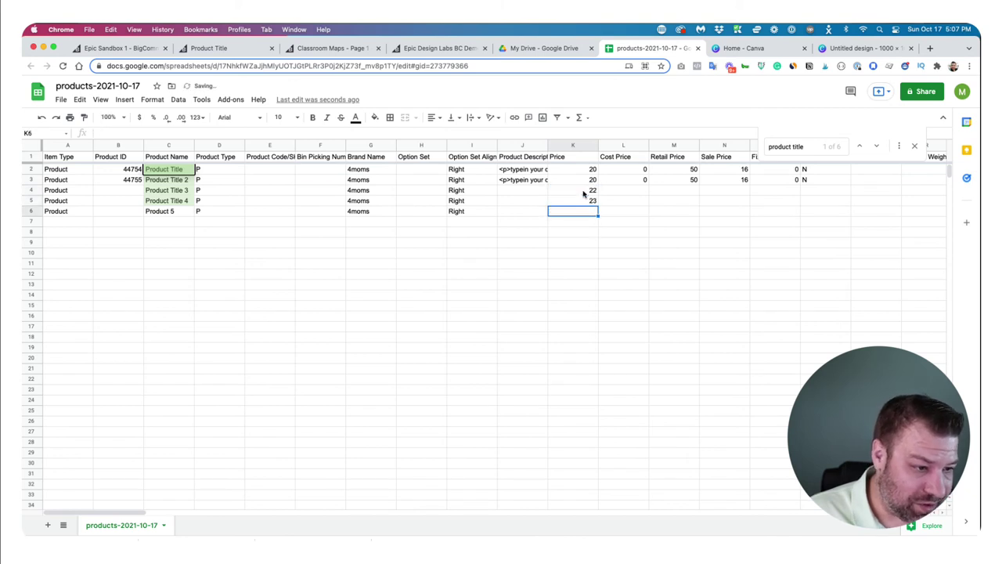
type("24")
key("Up")
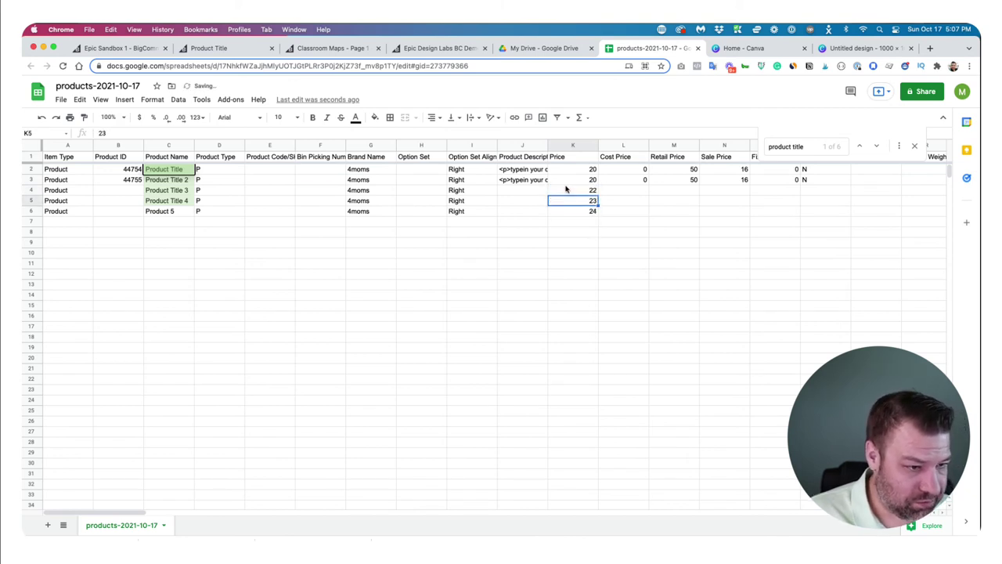
Step: Fill the retail price of 50 from row 3 down to row 6
left_click(622, 192)
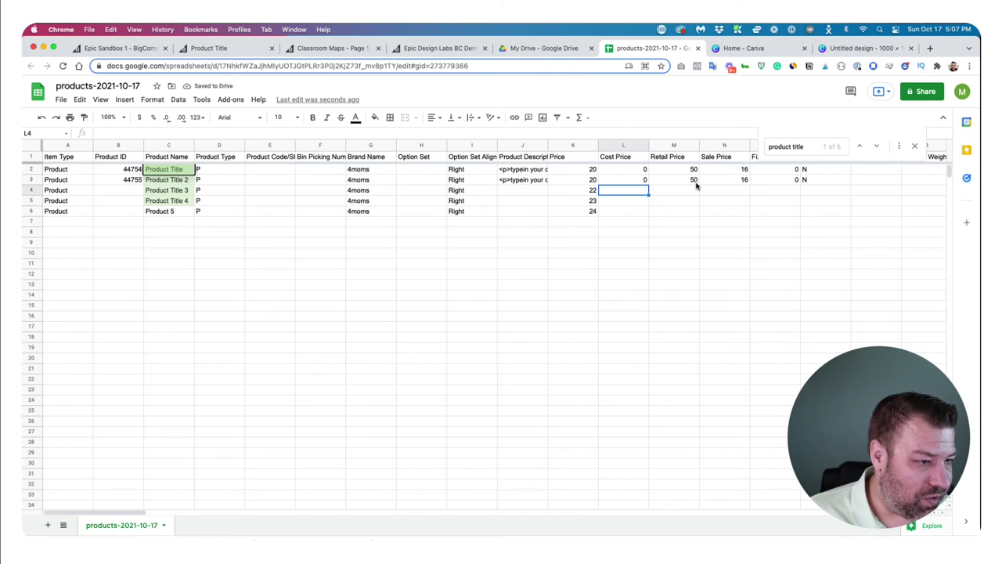
left_click(674, 190)
left_click(695, 182)
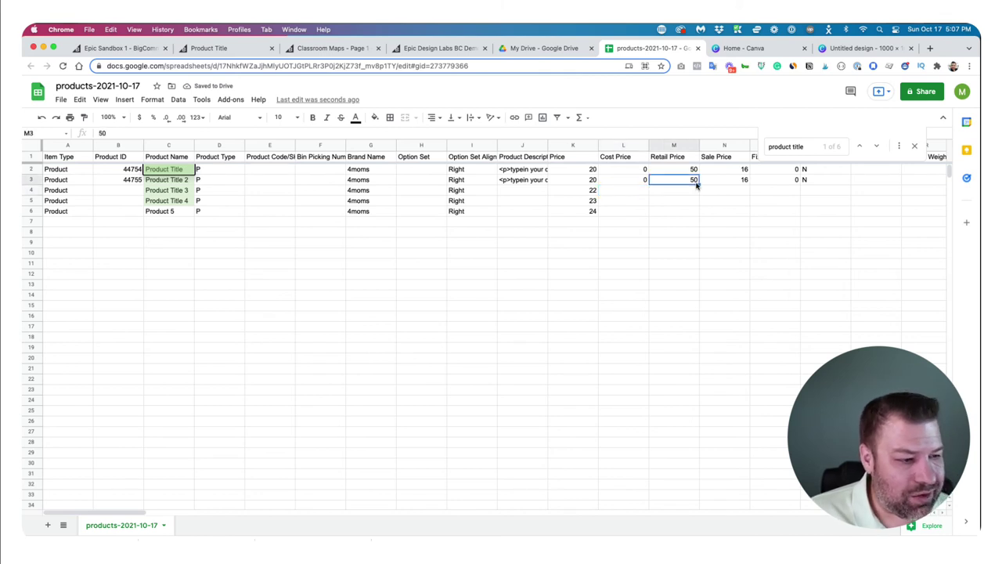
left_click_drag(698, 184, 696, 212)
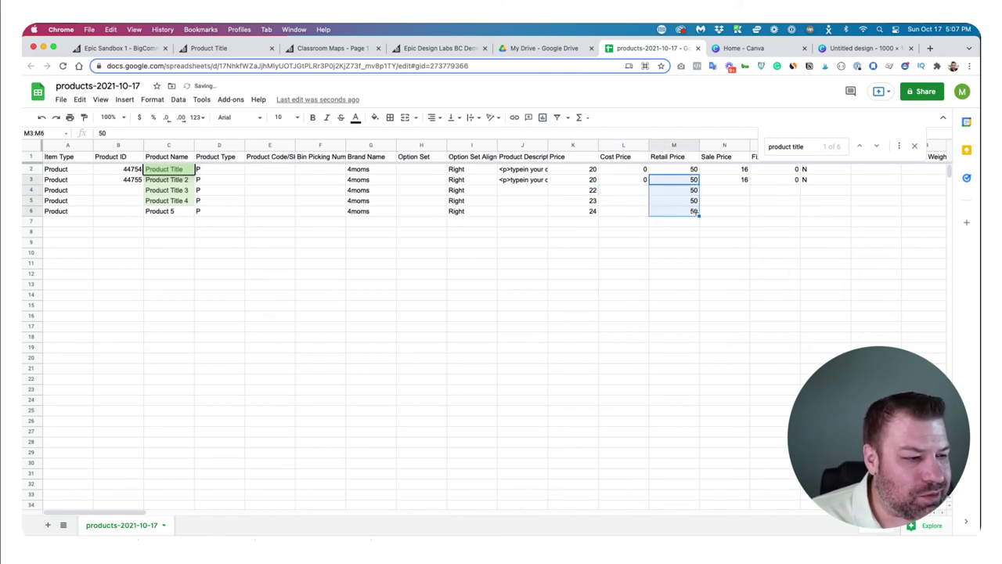
Step: Set the sale price to 18 for the three new products in rows 4 to 6
left_click(743, 184)
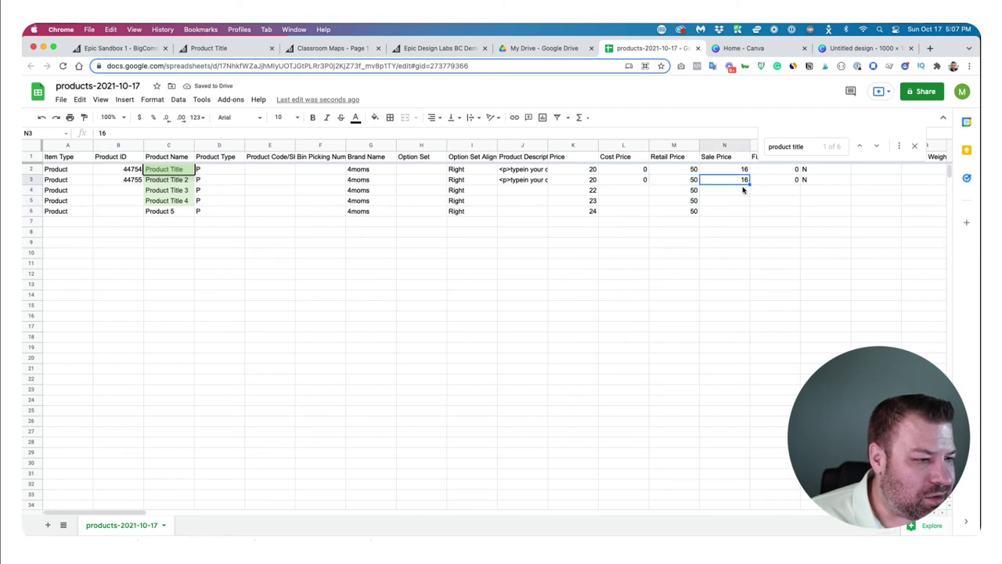
key("Down")
type("18")
key("Return")
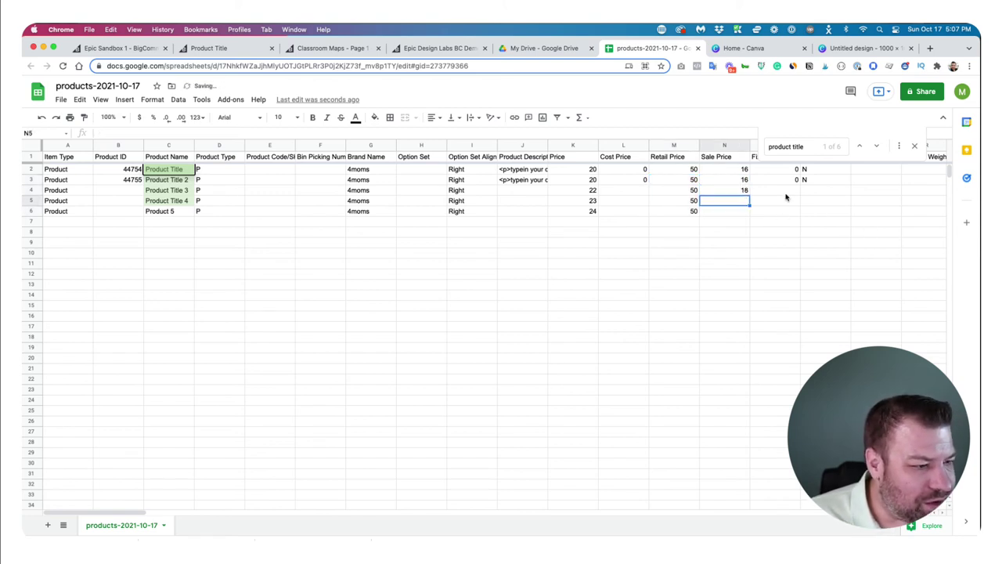
left_click(728, 194)
left_click_drag(749, 195, 740, 213)
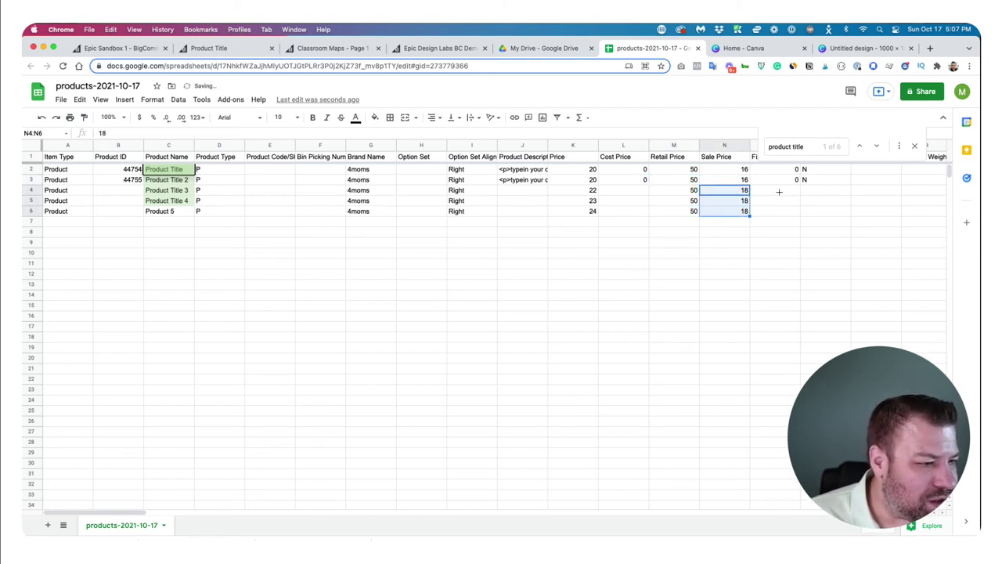
Step: Close the sheet search and fill the fixed shipping cost 0 and Free Shipping "N" from row 3 down to row 6
left_click(785, 190)
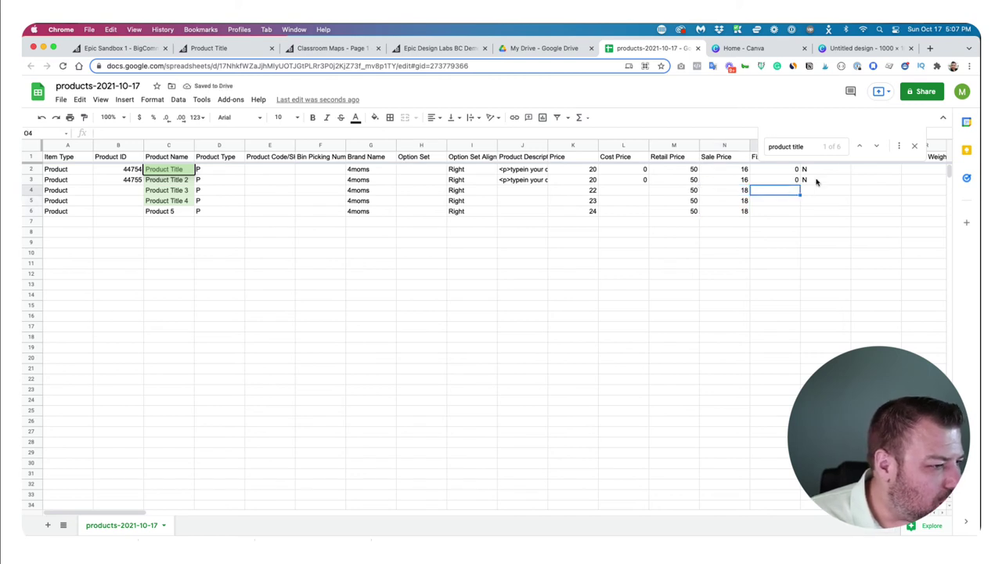
left_click(914, 146)
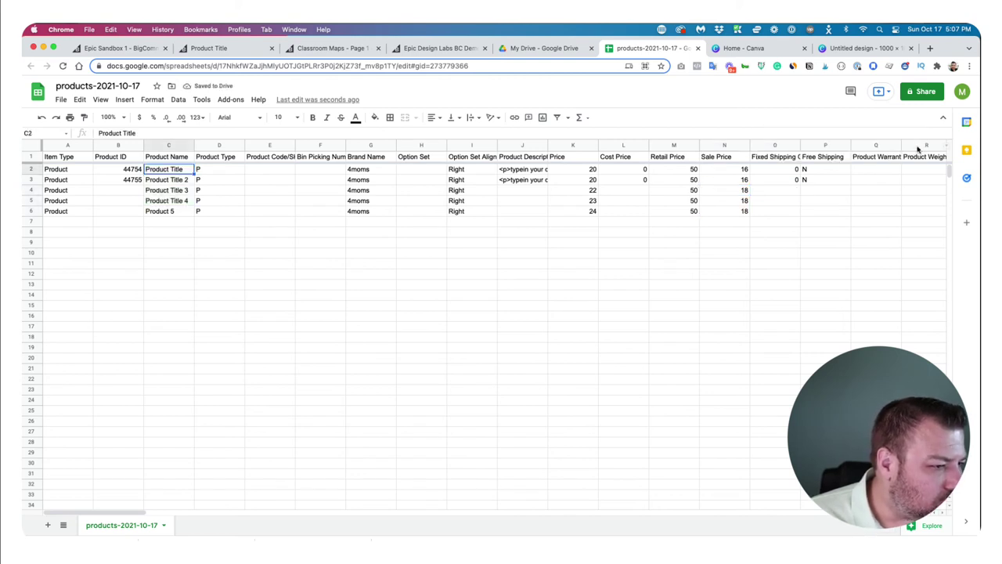
left_click(780, 182)
left_click_drag(799, 185, 794, 210)
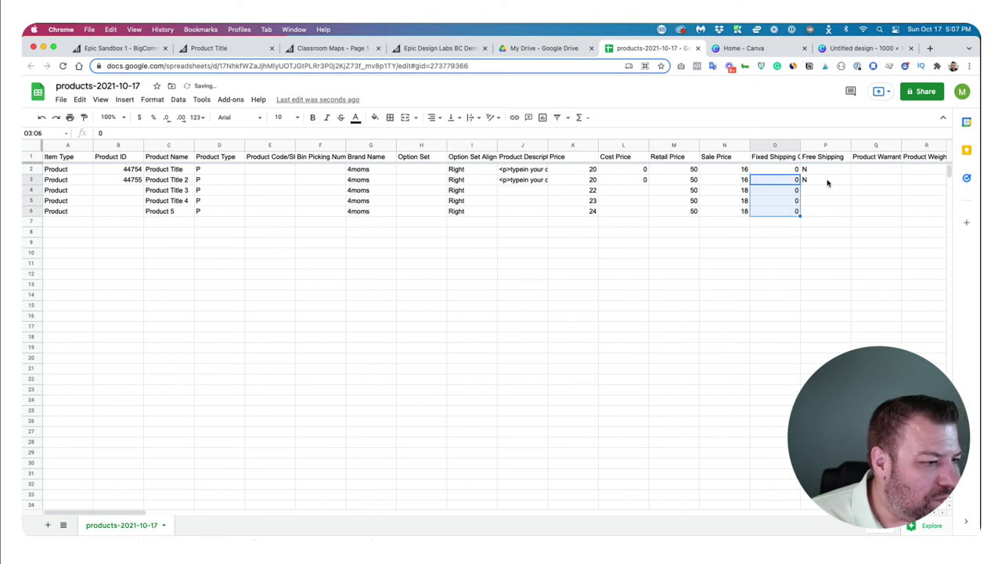
left_click(830, 185)
left_click_drag(850, 184, 843, 211)
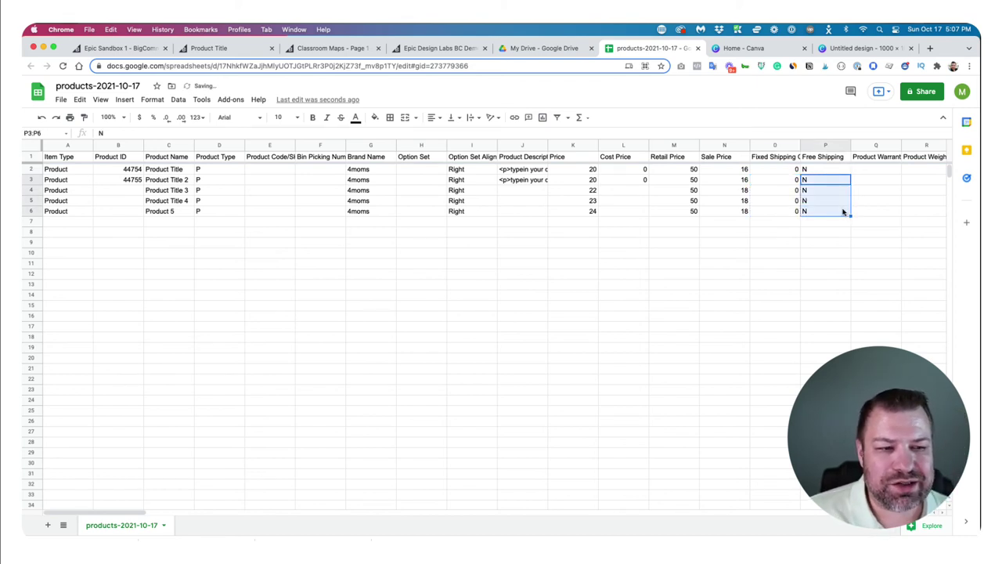
Step: Copy row 3's values from Product Weight through Low Stock Level down to row 6
key("Right")
key("Right")
key("Right")
key("Right")
key("Right")
key("Right")
key("Right")
key("Right")
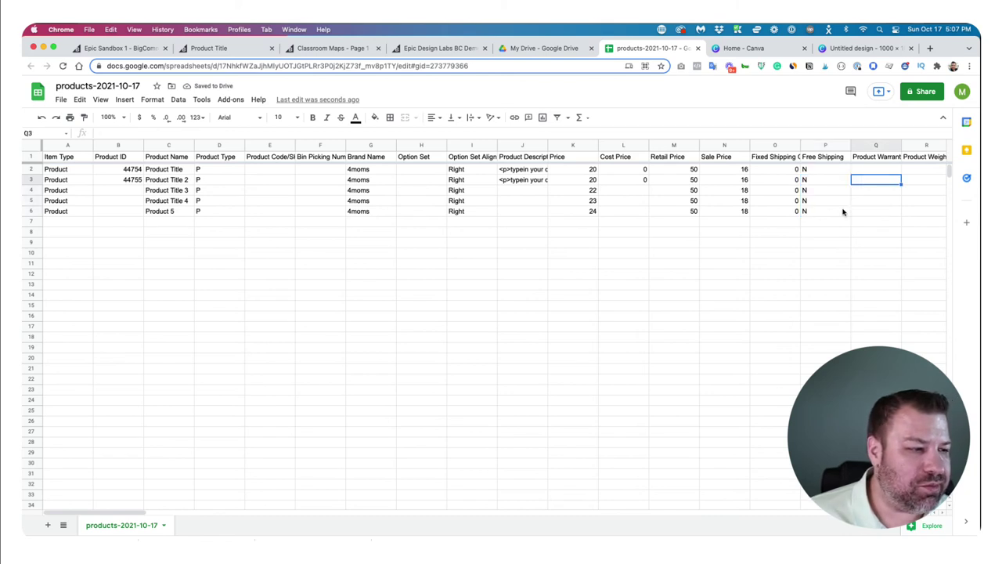
key("Right")
key("Right")
key("Right")
key("Right")
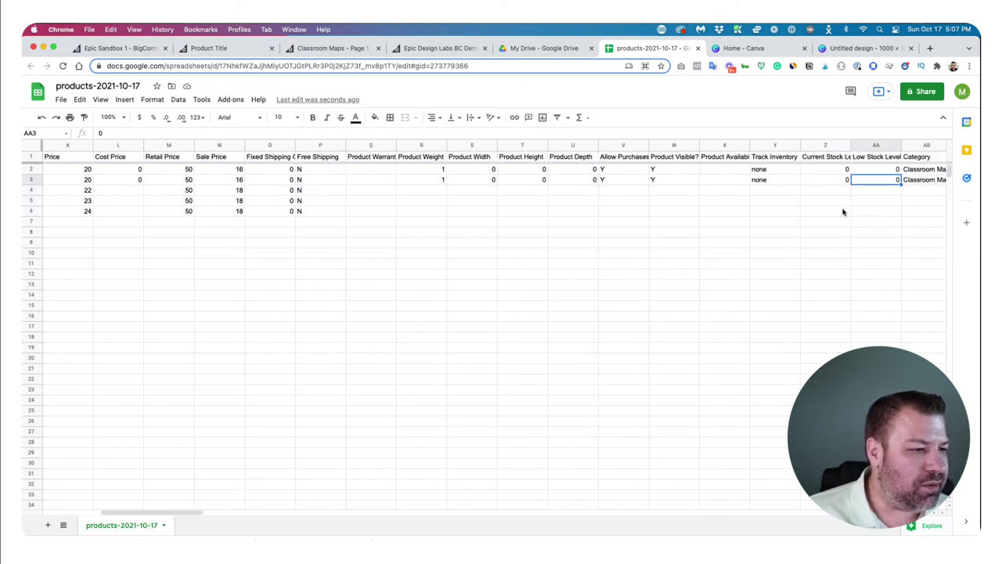
left_click(361, 183)
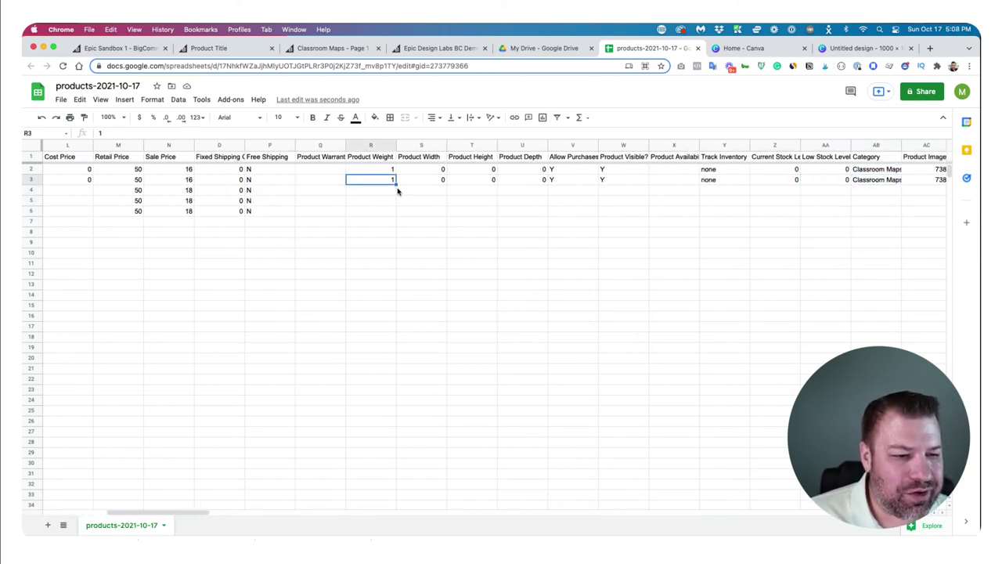
left_click_drag(396, 186, 388, 212)
left_click_drag(431, 183, 852, 212)
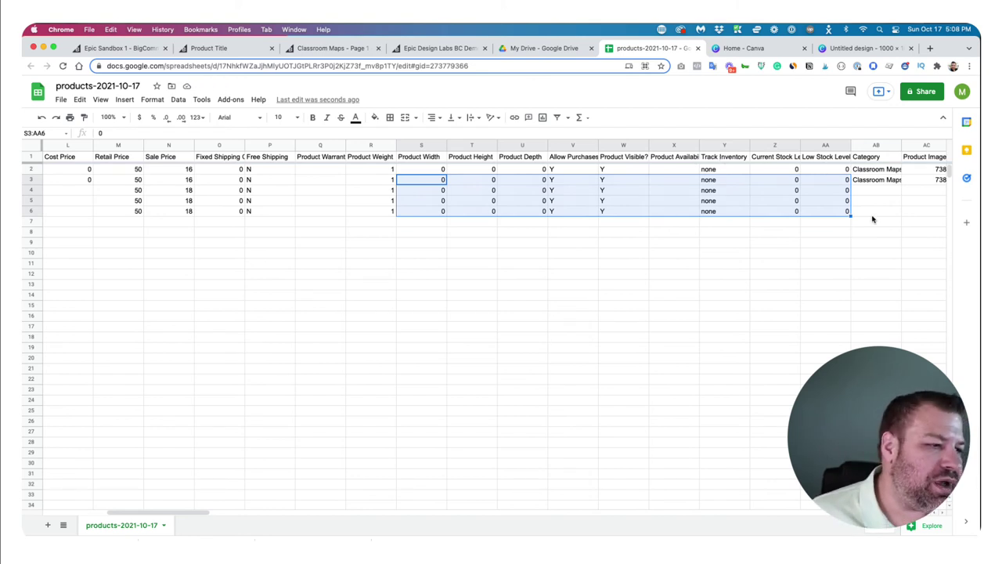
Step: Enter the category "Apparel" for the three new products in rows 4 to 6
key("Right")
key("Right")
key("Right")
key("Right")
key("Right")
key("Right")
key("Right")
key("Right")
key("Right")
key("Right")
key("Right")
key("Right")
key("Right")
key("Right")
key("Right")
key("Right")
key("Right")
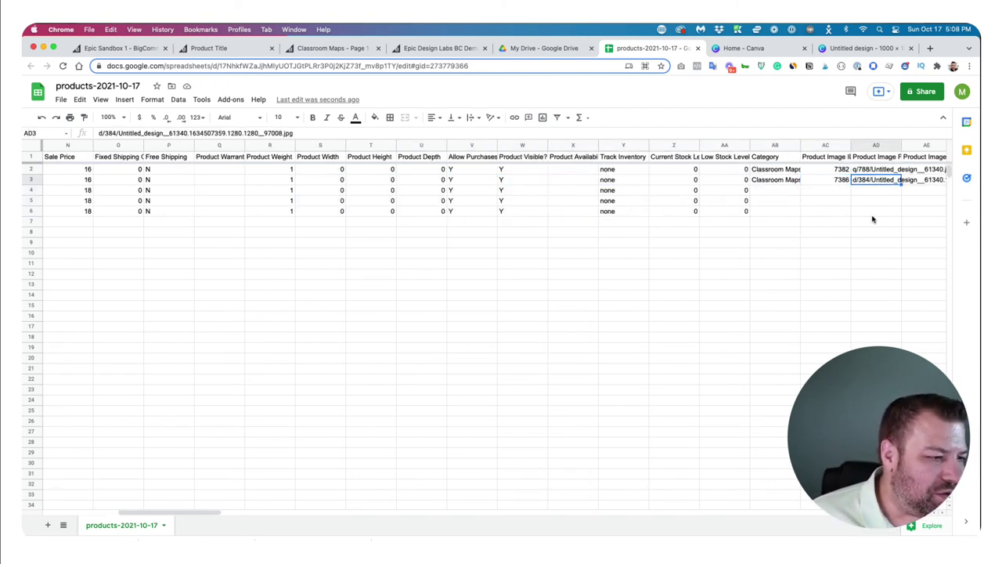
key("Right")
key("Right")
key("Right")
key("Right")
key("Right")
key("Right")
key("Right")
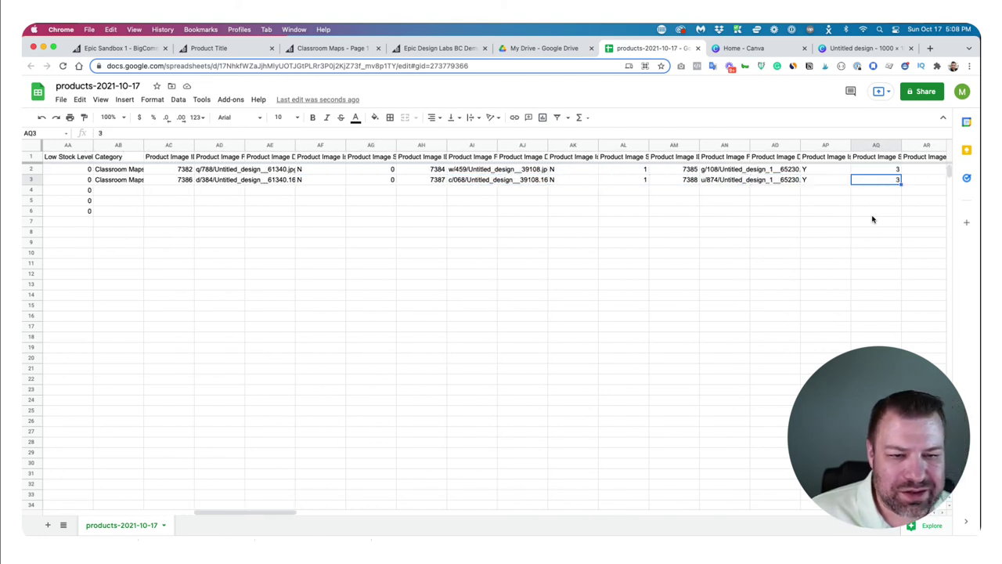
left_click(127, 181)
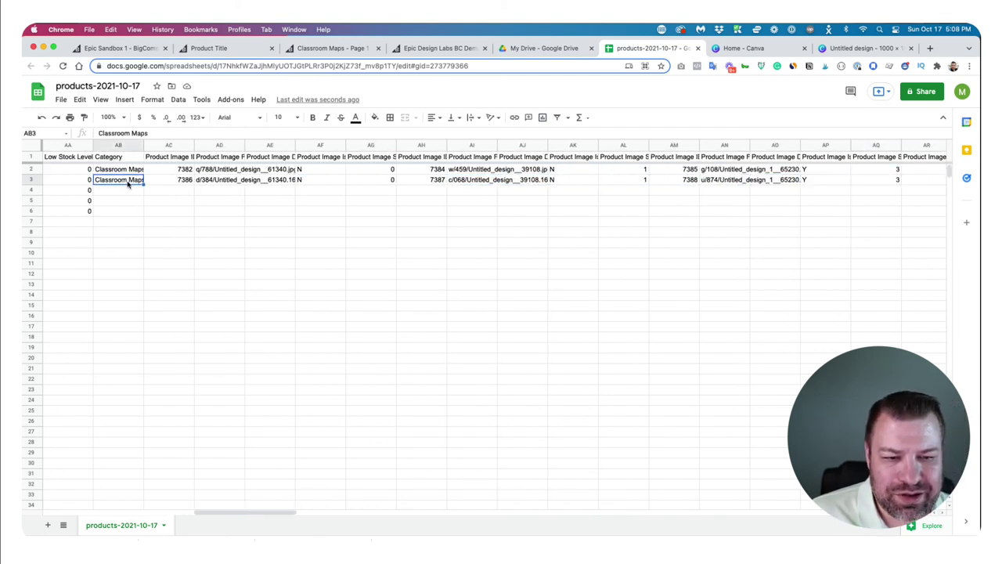
left_click(121, 193)
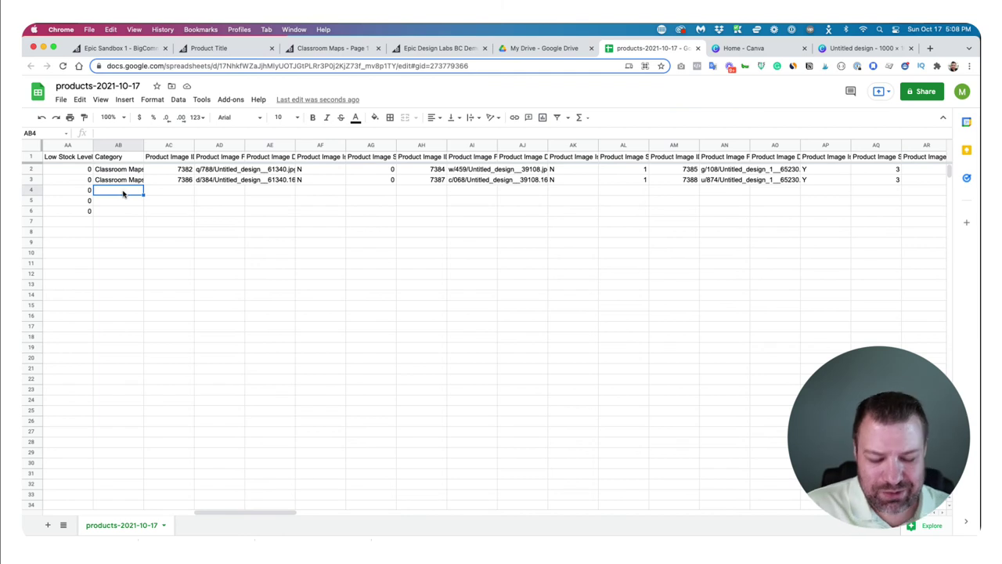
type("Apparel")
key("Return")
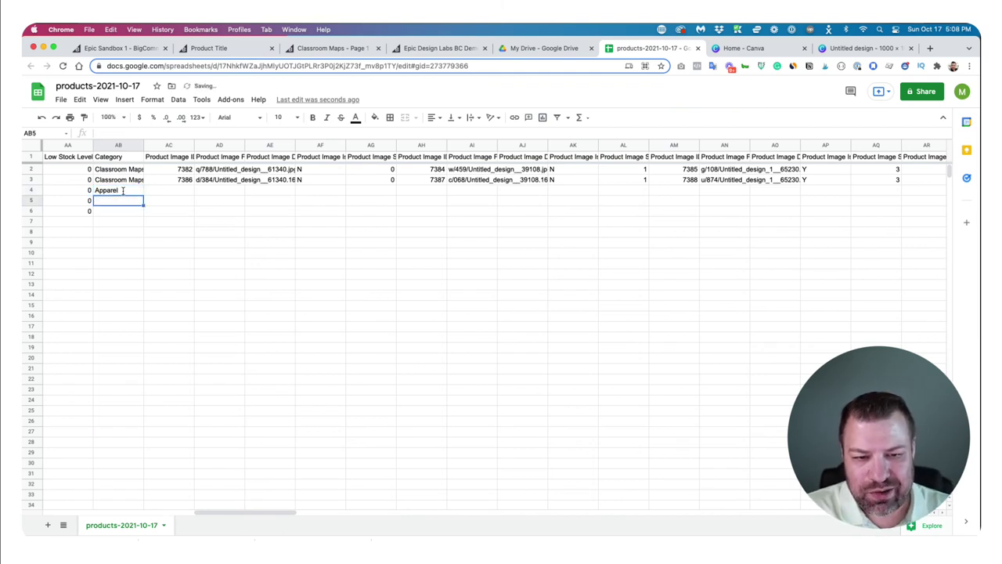
type("Apparel")
key("Return")
type("A")
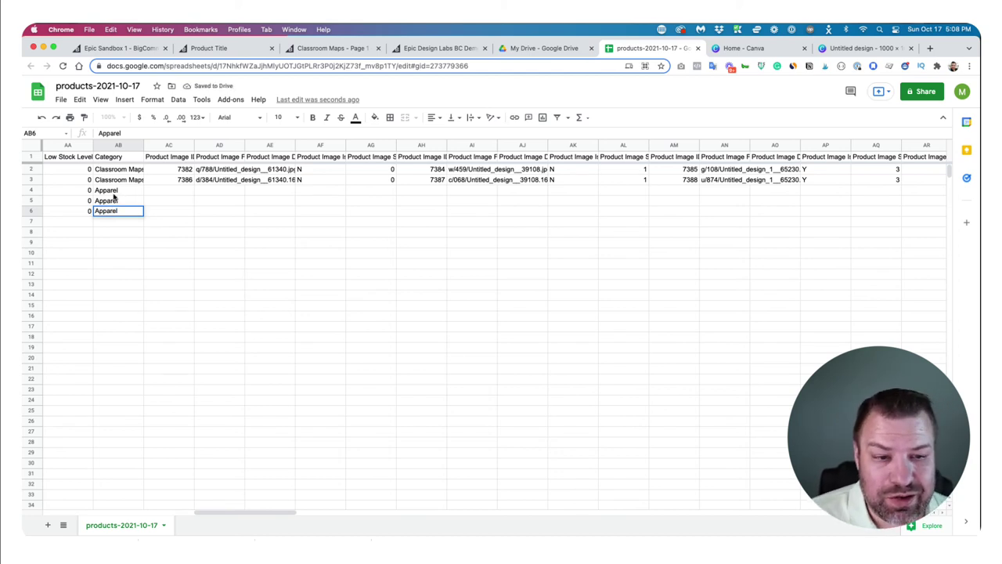
Step: Examine row 3 across the product image columns, from Product Image ID - 1 through to the page title and event date fields
left_click(169, 159)
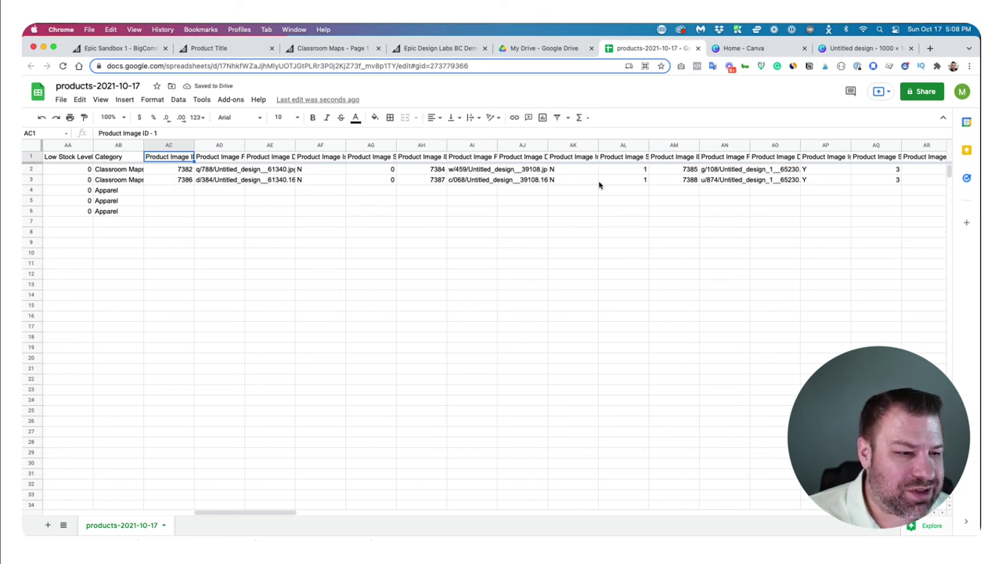
key("Down")
key("Down")
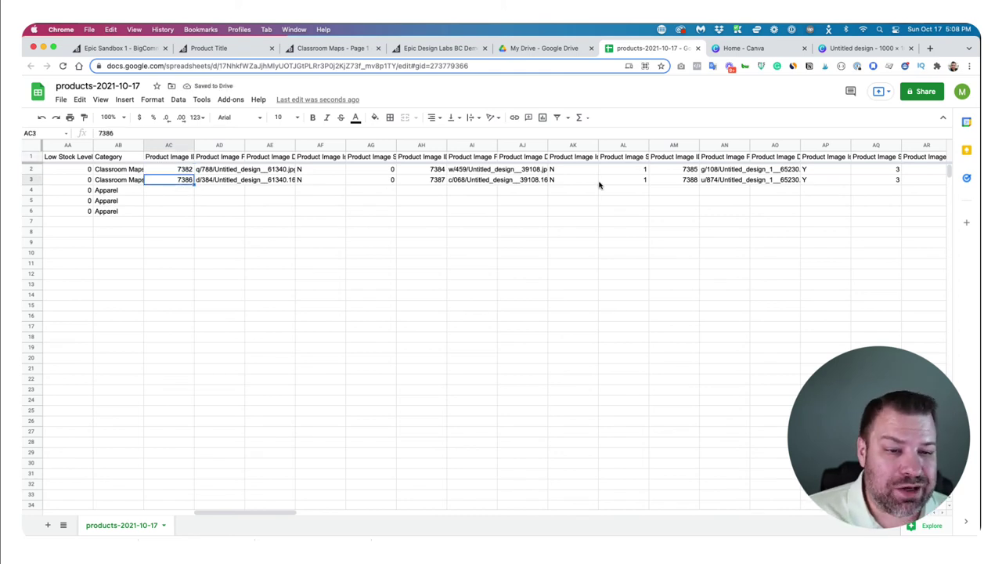
key("Right")
key("Right")
key("Right")
key("Right")
key("Right")
key("Right")
key("Right")
key("Right")
key("Right")
key("Right")
key("Right")
key("Right")
key("Right")
key("Right")
key("Right")
key("Right")
key("Right")
key("Right")
key("Right")
key("Right")
key("Right")
key("Right")
key("Right")
key("Right")
key("Right")
key("Right")
key("Right")
key("Right")
key("Right")
key("Right")
key("Right")
key("Right")
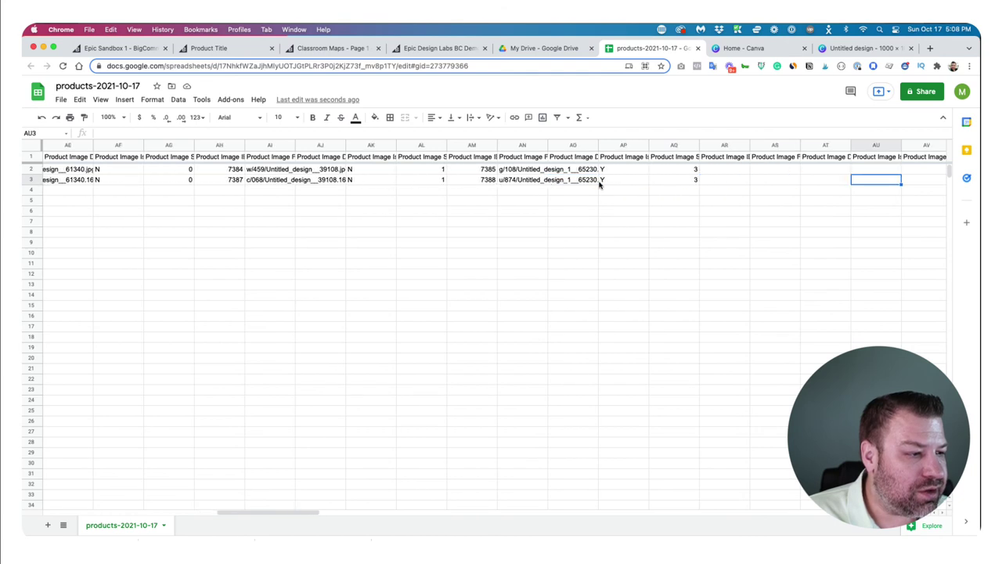
key("Right")
key("Right")
key("Right")
key("Right")
key("Right")
key("Right")
key("Right")
key("Right")
key("Right")
key("Right")
key("Right")
key("Right")
key("Right")
key("Right")
key("Right")
key("Right")
key("Right")
key("Right")
key("Right")
key("Right")
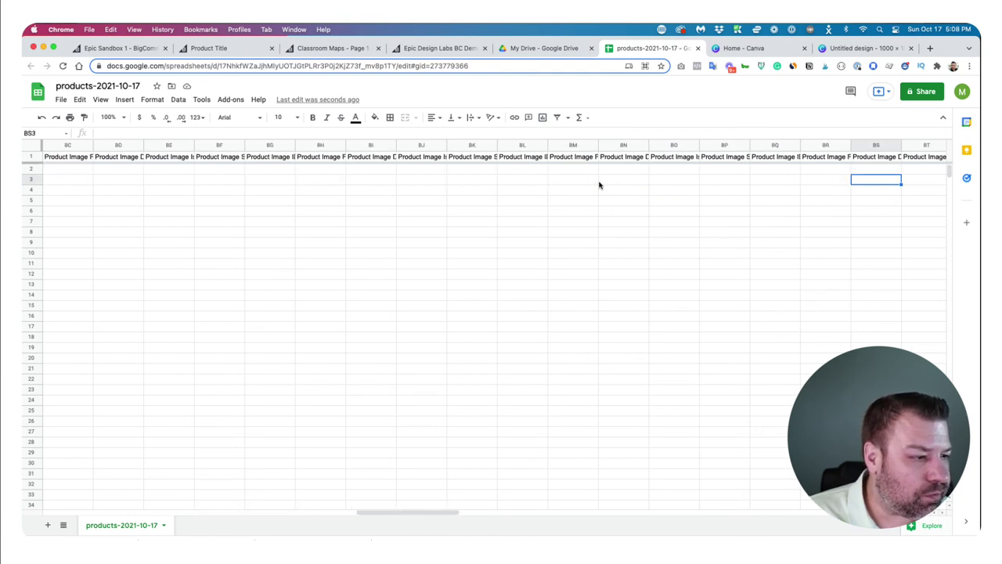
key("Right")
key("Right")
key("Right")
key("Right")
key("Right")
key("Right")
key("Right")
key("Right")
key("Right")
key("Right")
key("Right")
key("Right")
key("Right")
key("Right")
key("Right")
key("Right")
key("Right")
key("Right")
key("Right")
key("Right")
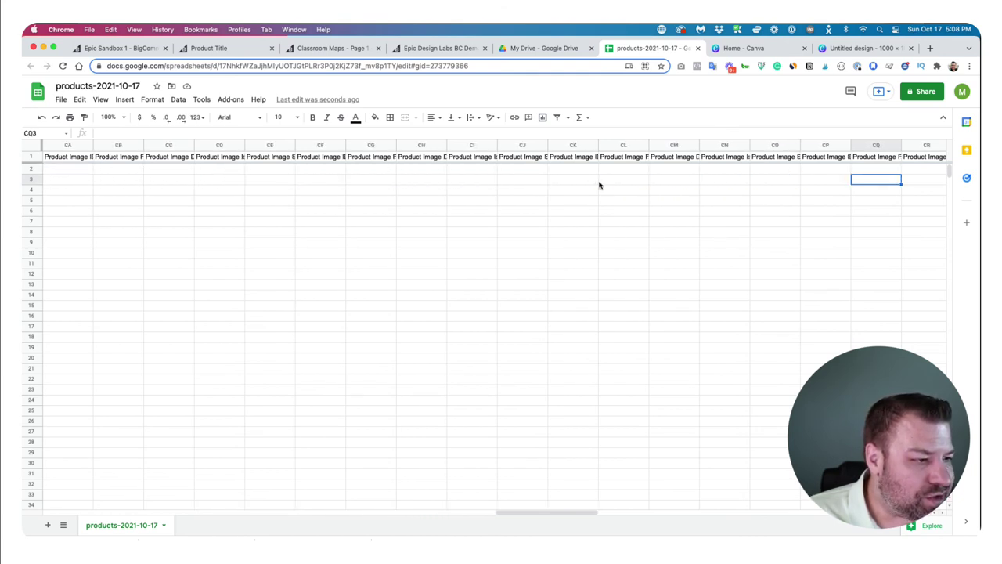
key("Right")
key("Right")
key("Right")
key("Right")
key("Right")
key("Right")
key("Right")
key("Right")
key("Right")
key("Right")
key("Right")
key("Right")
key("Right")
key("Right")
key("Right")
key("Right")
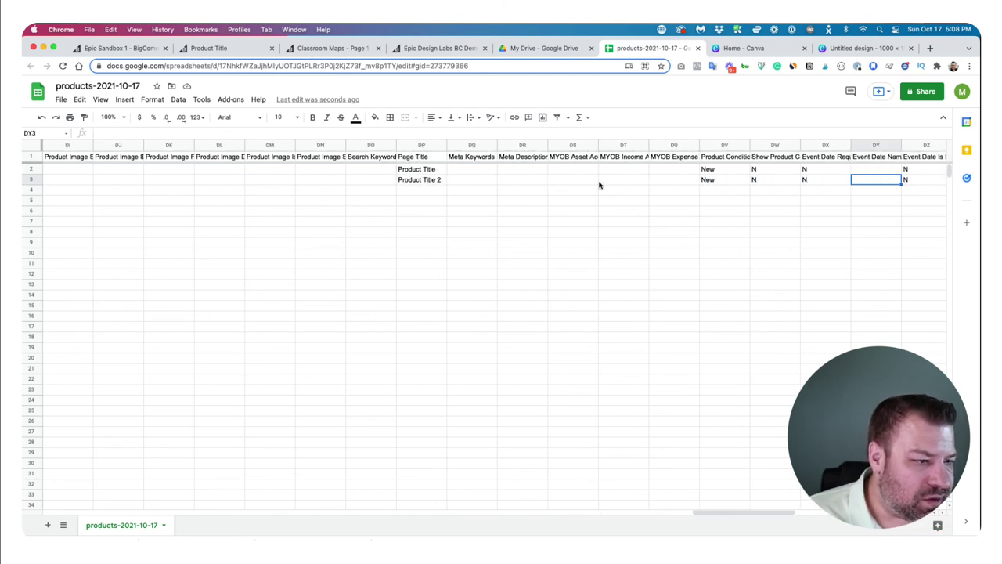
Step: Fill row 3's values in columns DV to DZ and in Sort Order and Product Tax Class down to row 6
key("Right")
key("Right")
key("Right")
key("Right")
key("Right")
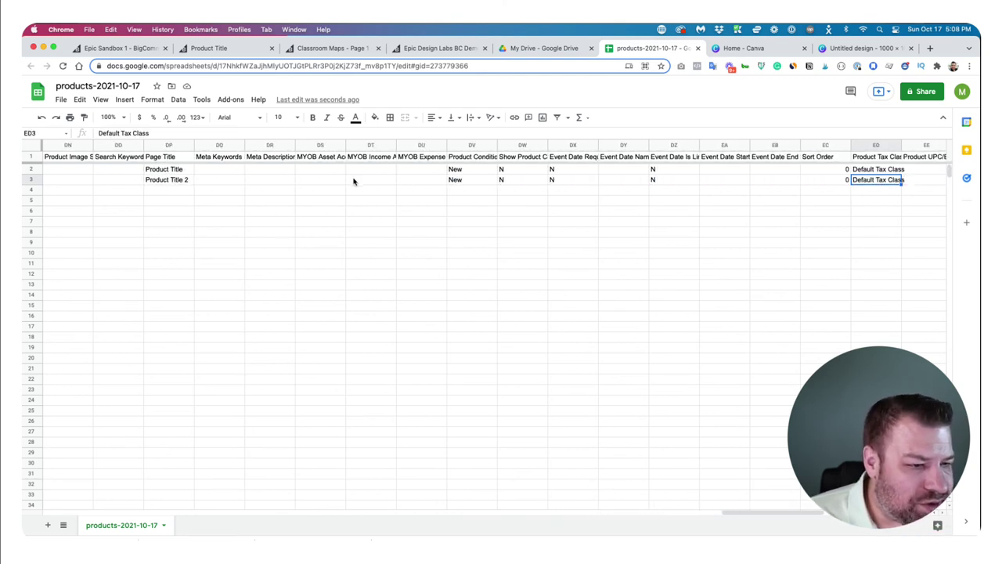
left_click_drag(454, 180, 692, 210)
left_click_drag(838, 181, 900, 211)
Step: Fill the Stop Processing value "N" from row 3 down to row 6
key("Right")
key("Right")
key("Right")
key("Right")
key("Right")
key("Right")
key("Right")
key("Right")
key("Right")
key("Right")
key("Right")
key("Right")
key("Right")
key("Right")
key("Right")
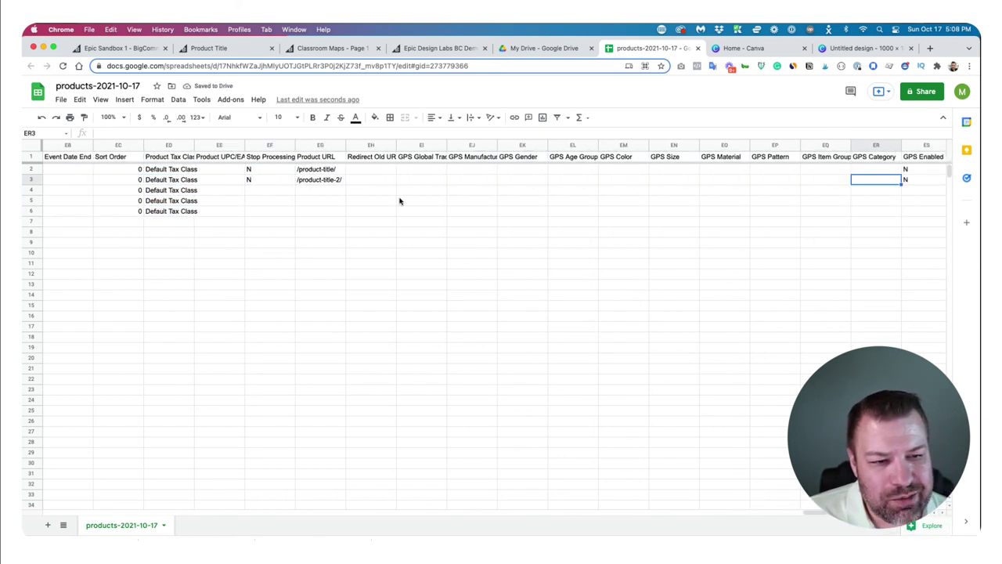
left_click(276, 182)
left_click_drag(294, 186, 288, 210)
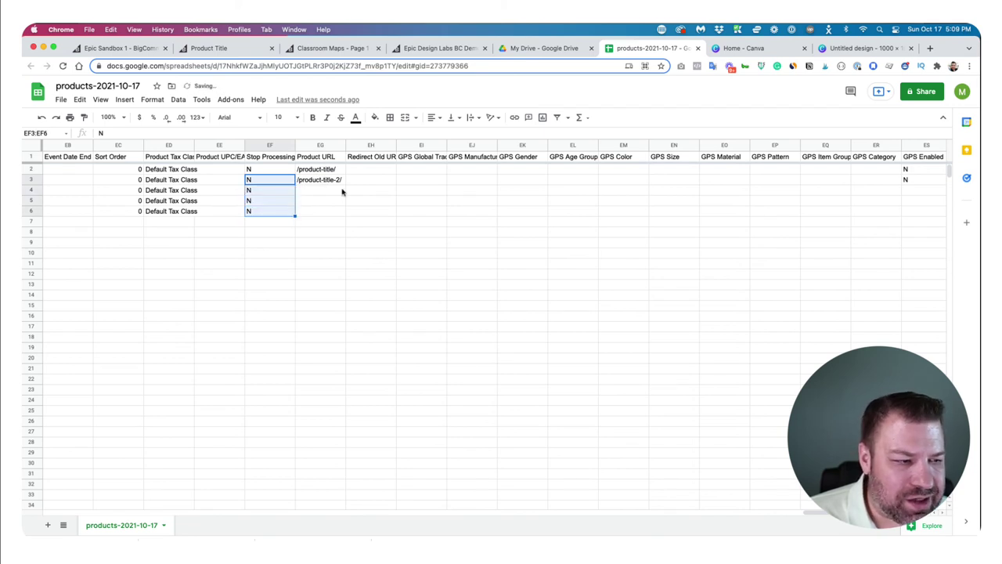
Step: Fill GPS Enabled "N" and the product custom field "USB Type=Type-C" from row 3 down to row 6
left_click(917, 181)
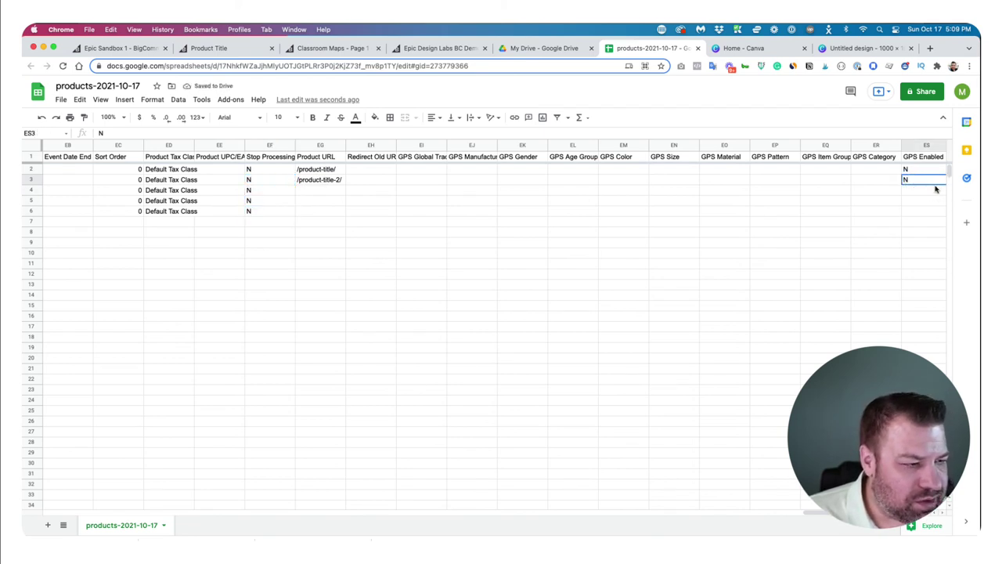
key("Right")
key("Right")
key("Right")
key("Right")
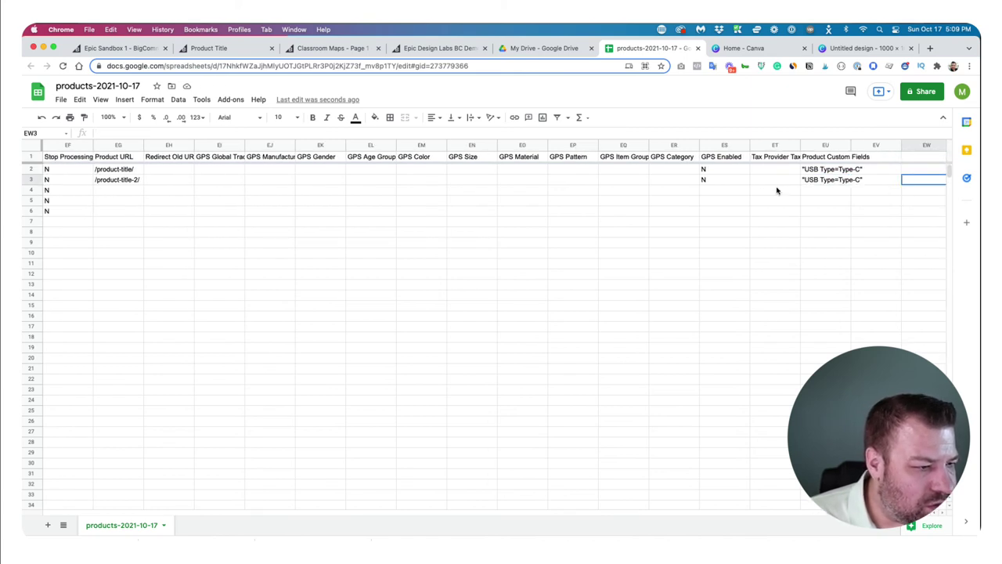
left_click(728, 185)
left_click_drag(749, 185, 744, 213)
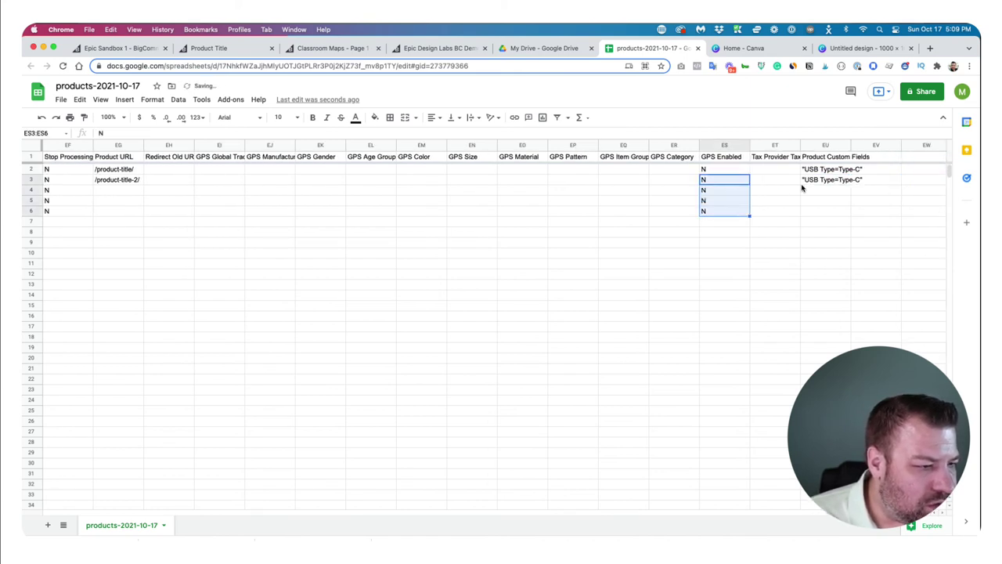
left_click(828, 180)
left_click_drag(852, 182, 846, 213)
Step: Change the product custom field in row 4 to "USB Type=USB3", keeping the surrounding quotation marks
left_click(832, 193)
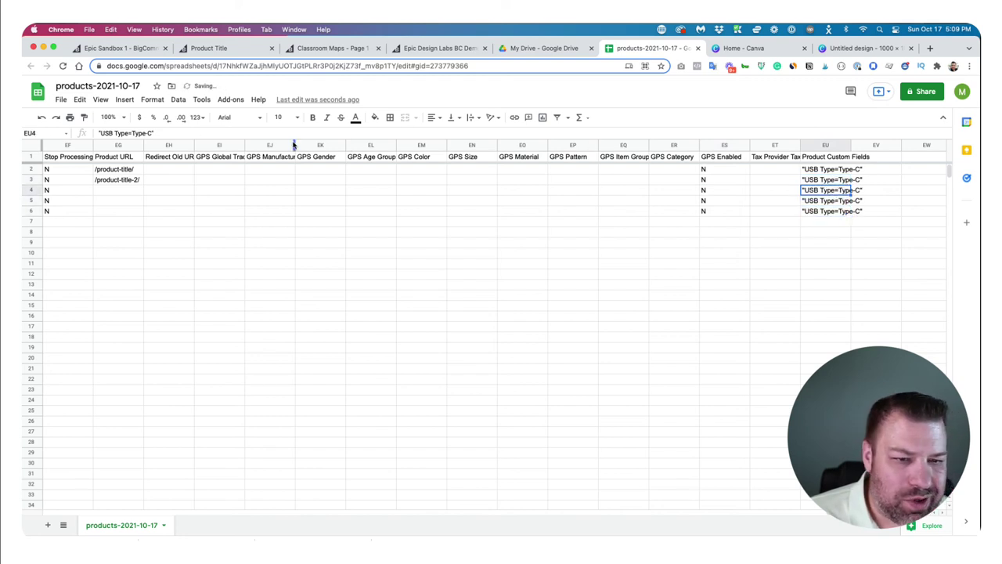
left_click_drag(129, 133, 152, 133)
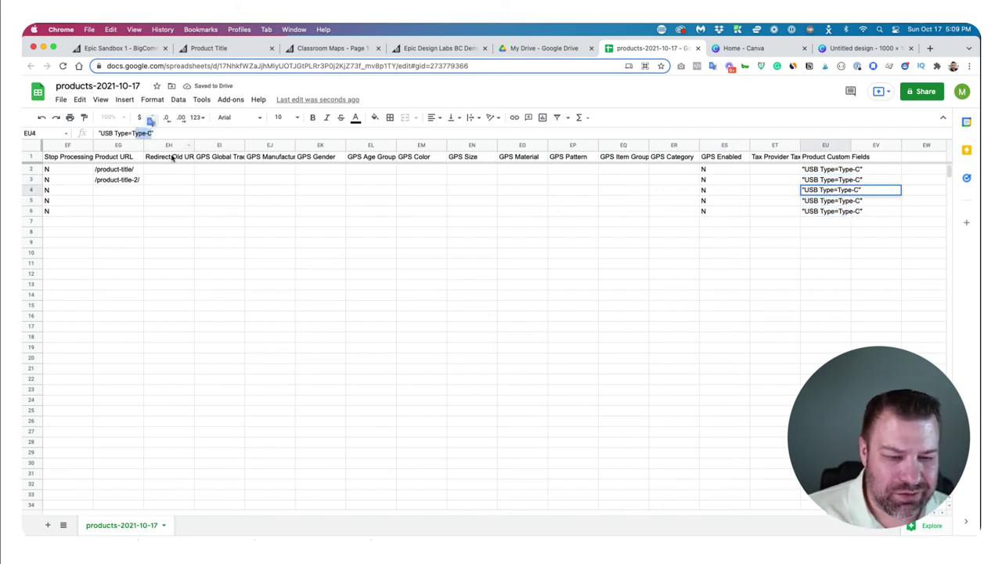
type("USB")
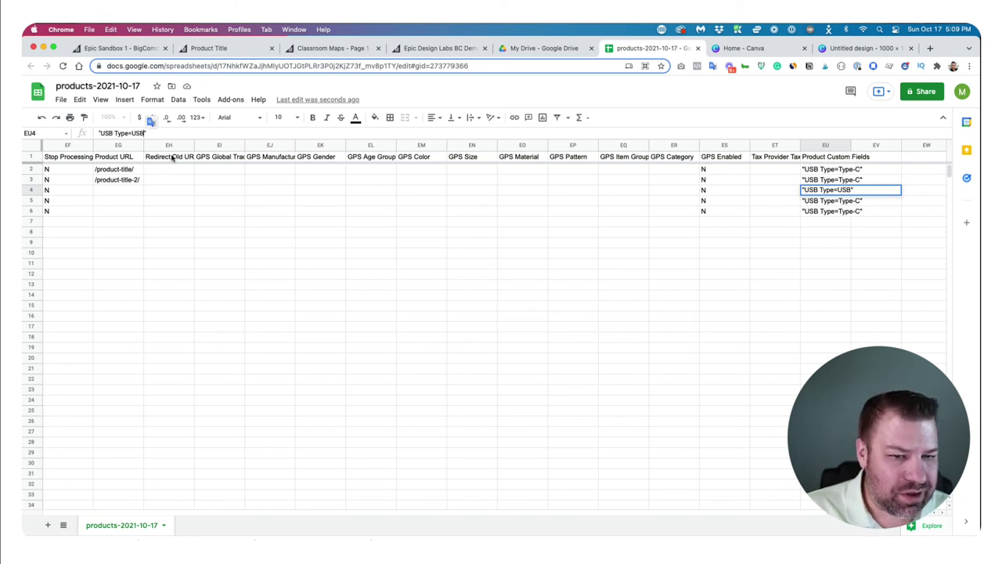
type("3")
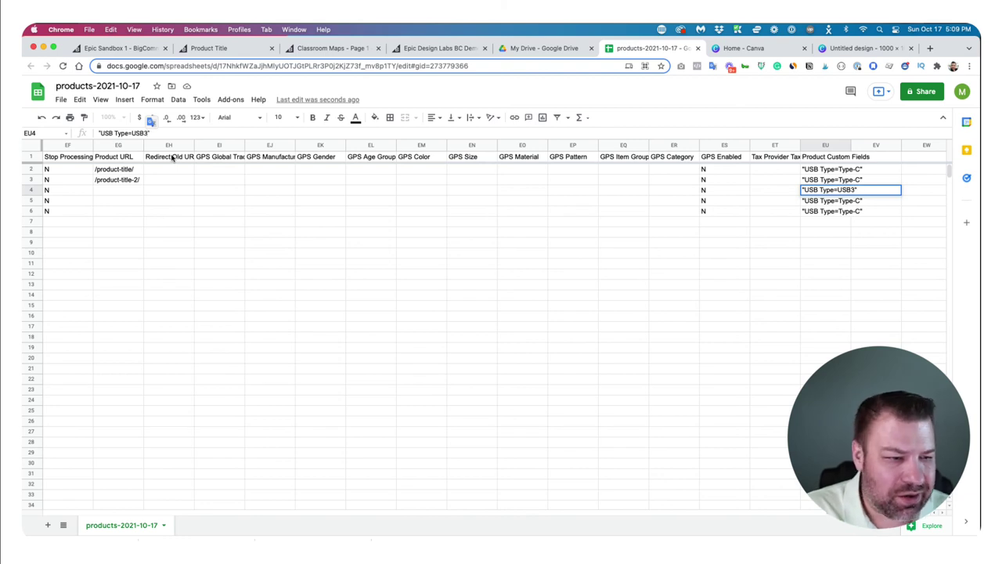
key("Return")
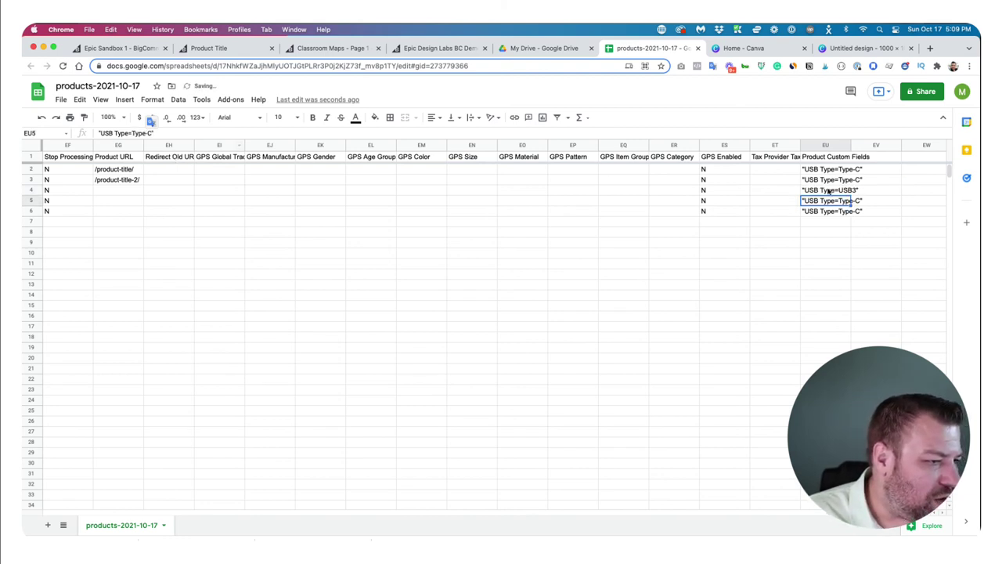
Step: Fill the product custom field "USB Type=USB3" from row 4 down to row 5
left_click(829, 190)
left_click_drag(851, 195, 850, 201)
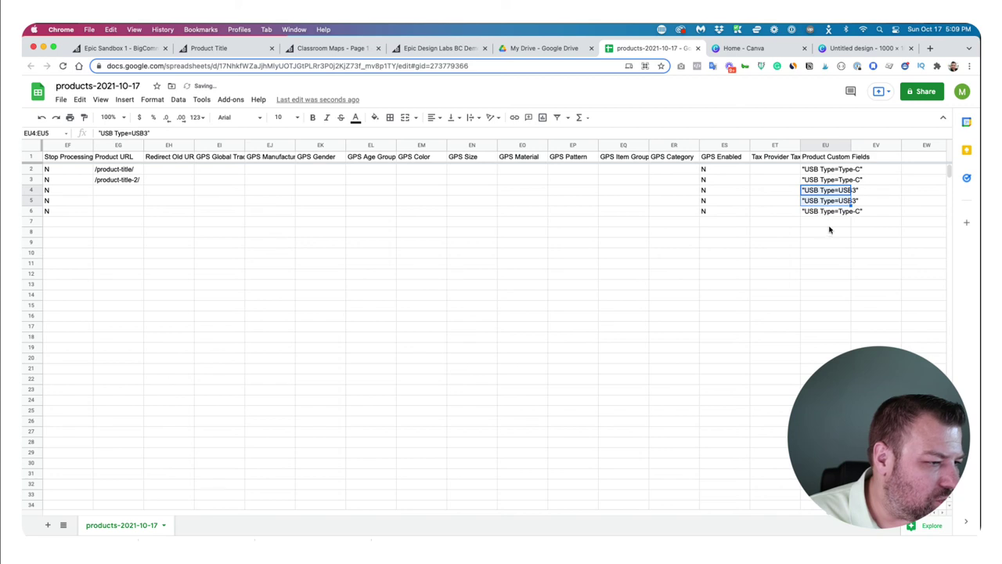
left_click(833, 223)
left_click(836, 215)
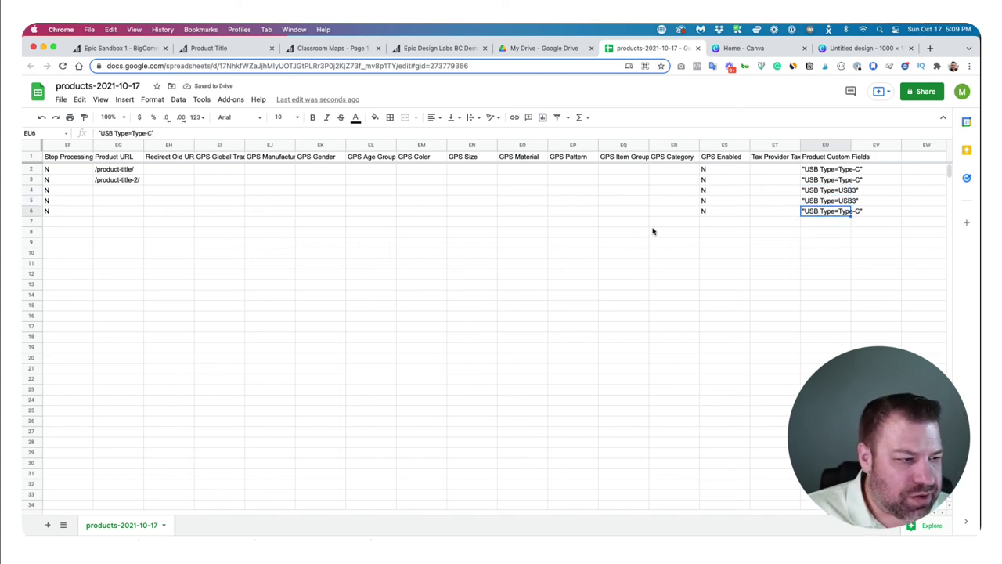
Step: Review the new product rows from the custom fields column back to Item Type, including the product names and descriptions
key("Right")
key("Left")
key("Left")
key("Left")
key("Left")
key("Left")
key("Left")
key("Left")
key("Left")
key("Left")
key("Left")
key("Left")
key("Left")
key("Left")
key("Left")
key("Left")
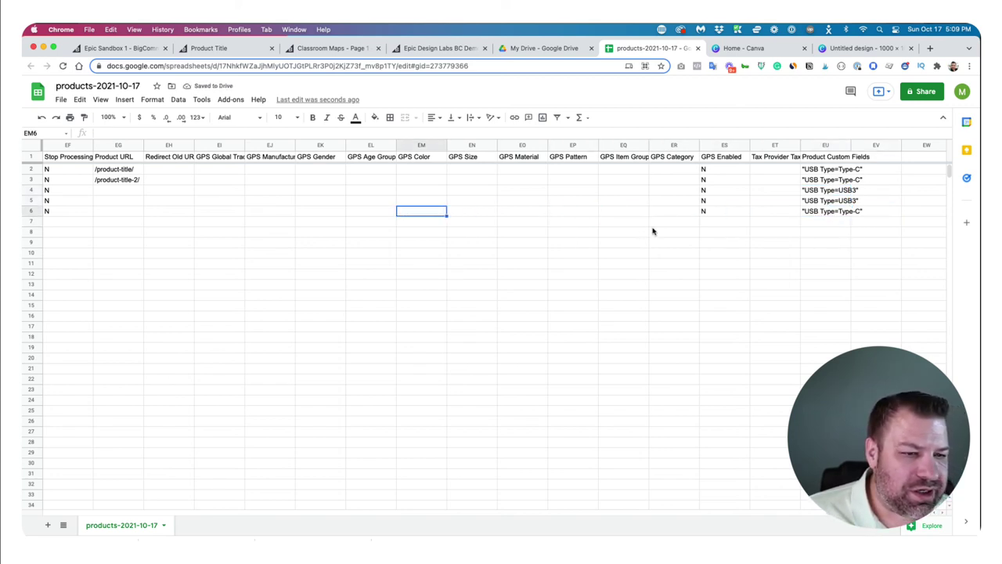
key("Left")
key("Left")
key("Left")
key("Left")
key("Left")
key("Left")
key("Left")
key("Left")
key("Left")
key("Left")
key("Left")
key("Left")
key("Left")
key("Left")
key("Left")
key("Left")
key("Left")
key("Left")
key("Left")
key("Left")
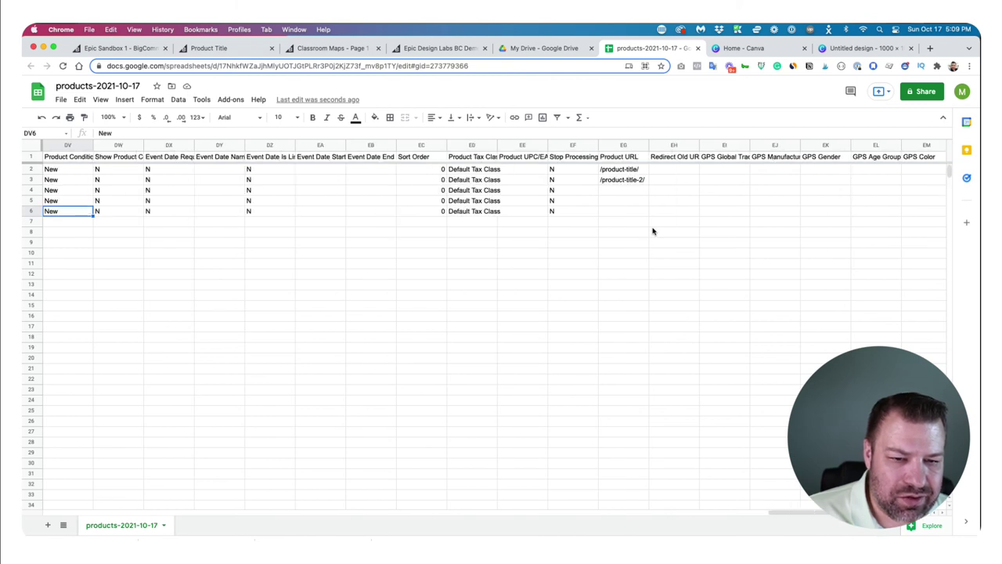
key("Left")
key("Left")
key("Left")
key("Left")
key("Left")
key("Left")
key("Left")
key("Left")
key("Left")
key("Left")
key("Left")
key("Left")
key("Left")
key("Left")
key("Left")
key("Left")
key("Left")
key("Left")
key("Left")
key("Left")
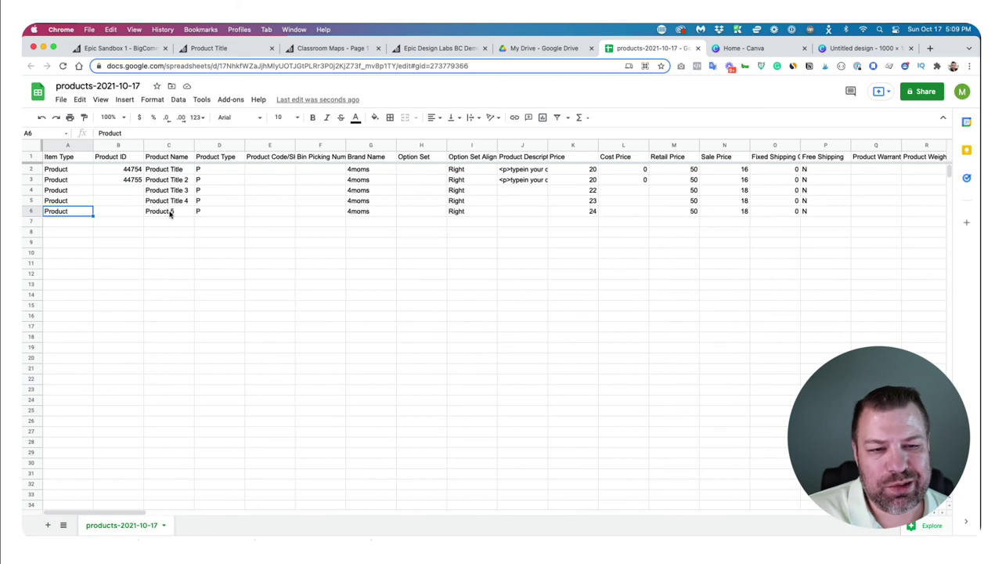
left_click(522, 191)
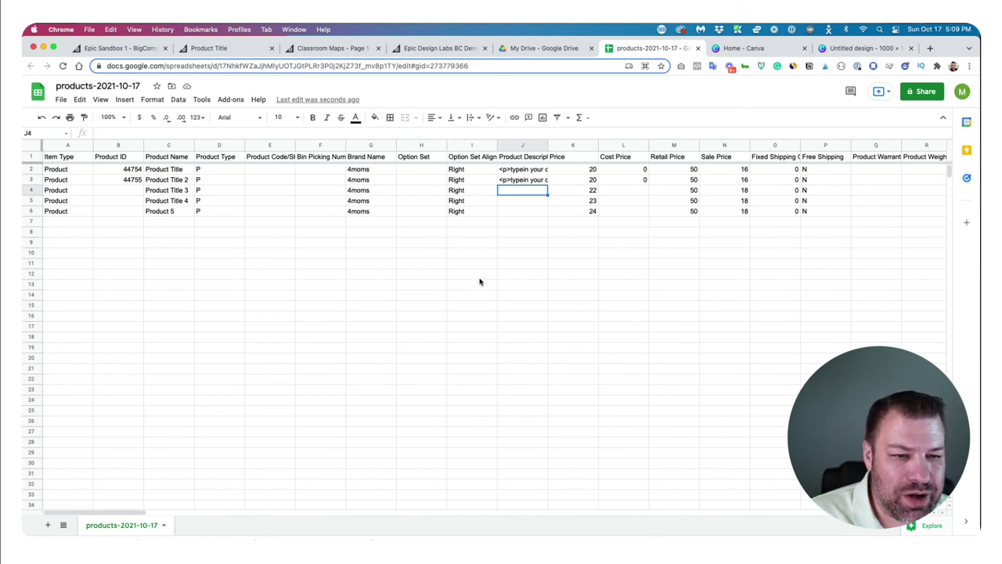
Step: Download the current products-2021-10-17 sheet as a comma-separated values file
left_click(61, 100)
mouse_move(110, 230)
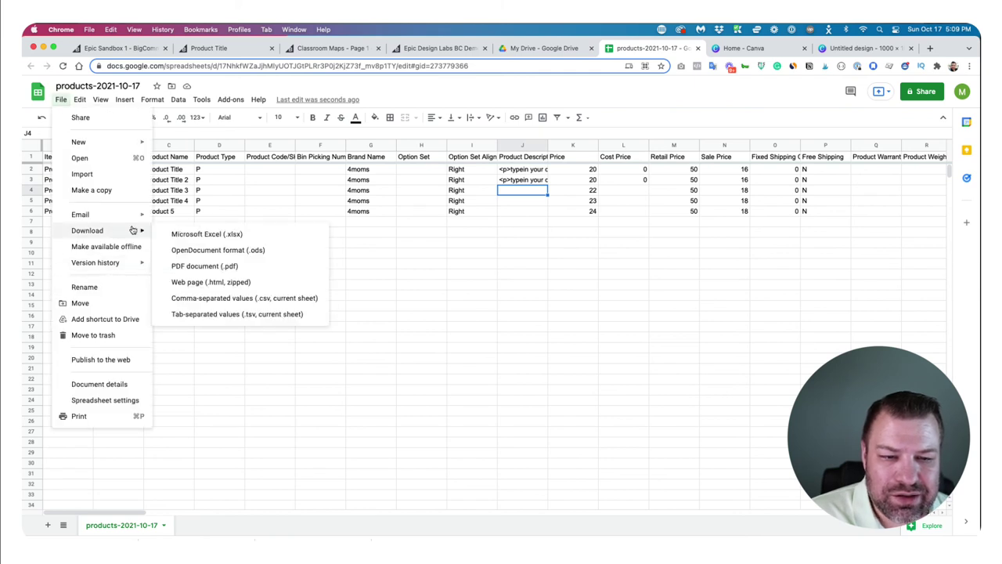
left_click(217, 298)
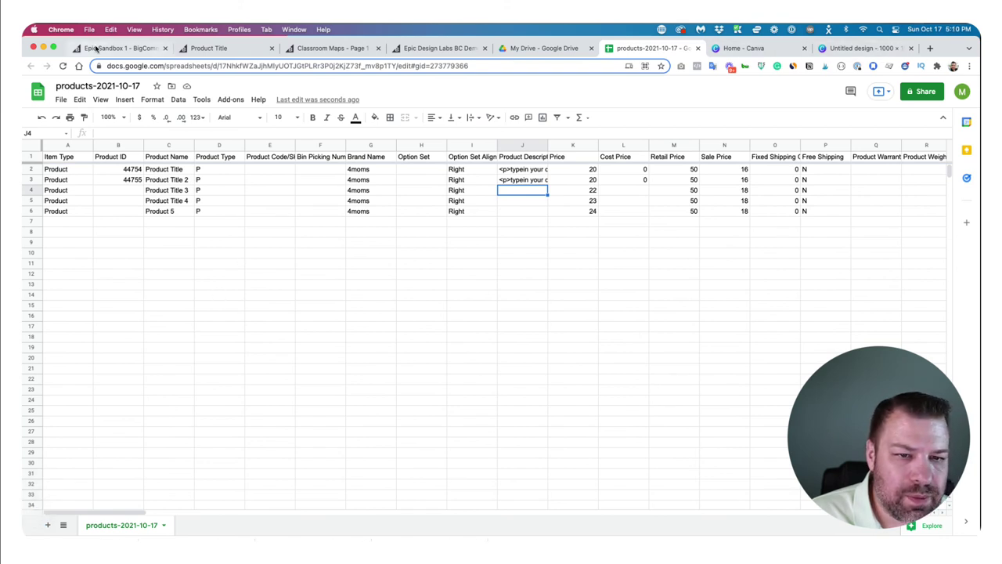
Step: Switch to the BigCommerce product import and cancel the earlier import still in progress
left_click(146, 48)
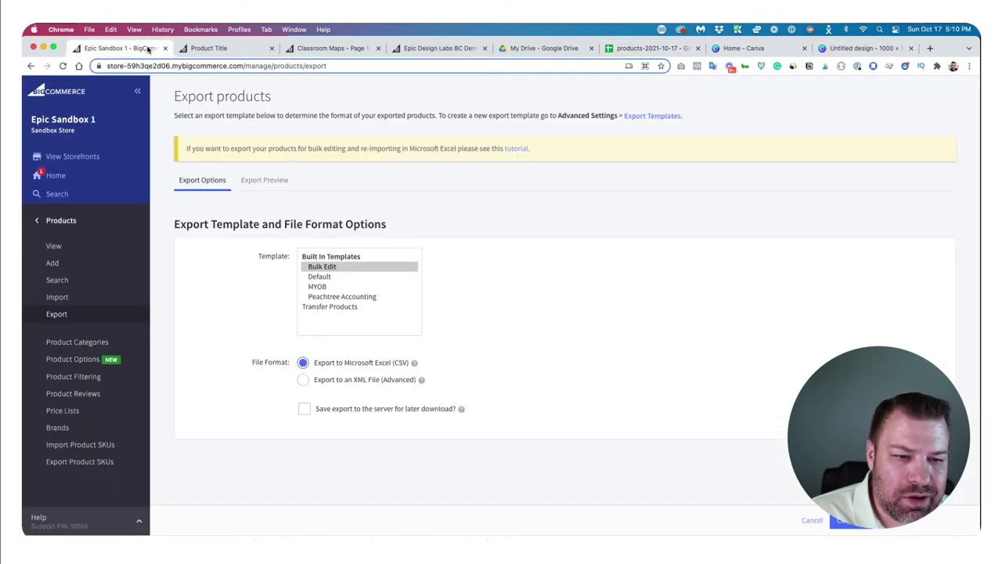
left_click(60, 299)
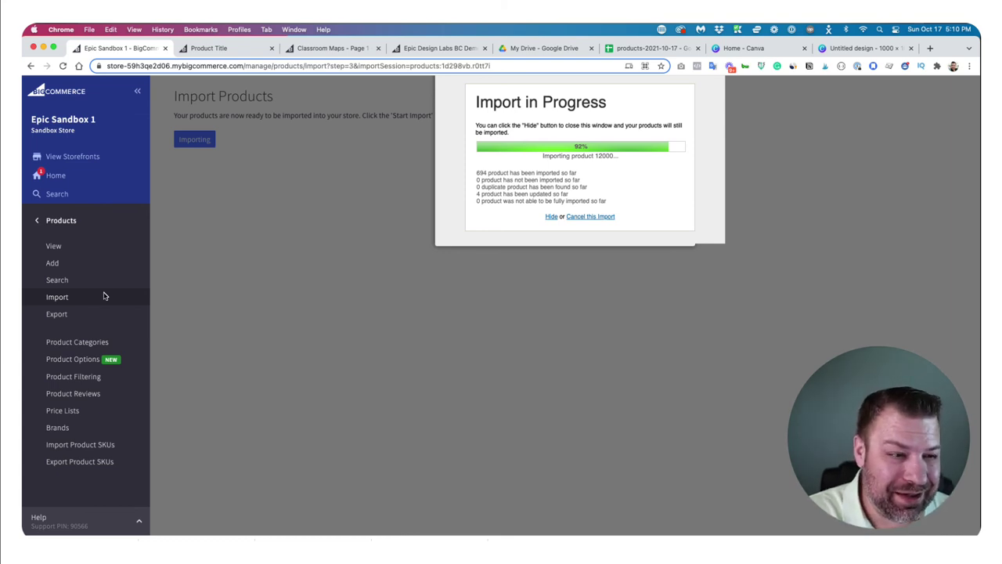
left_click(591, 217)
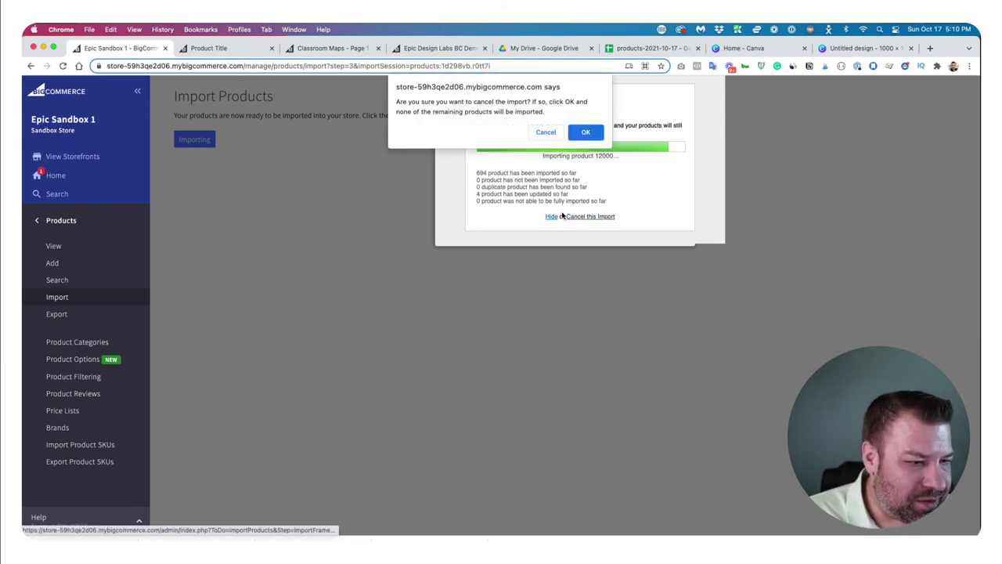
left_click(586, 132)
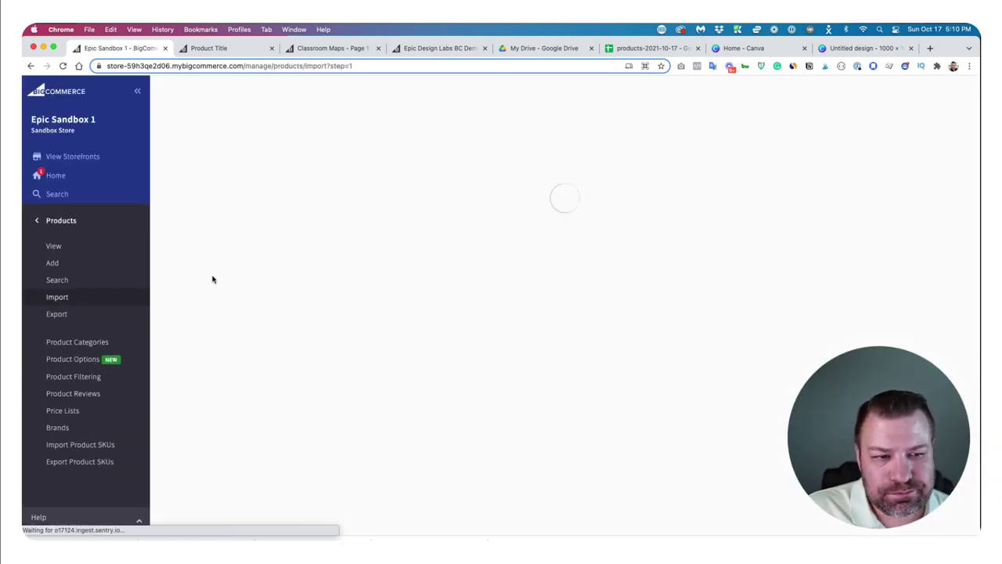
left_click(241, 199)
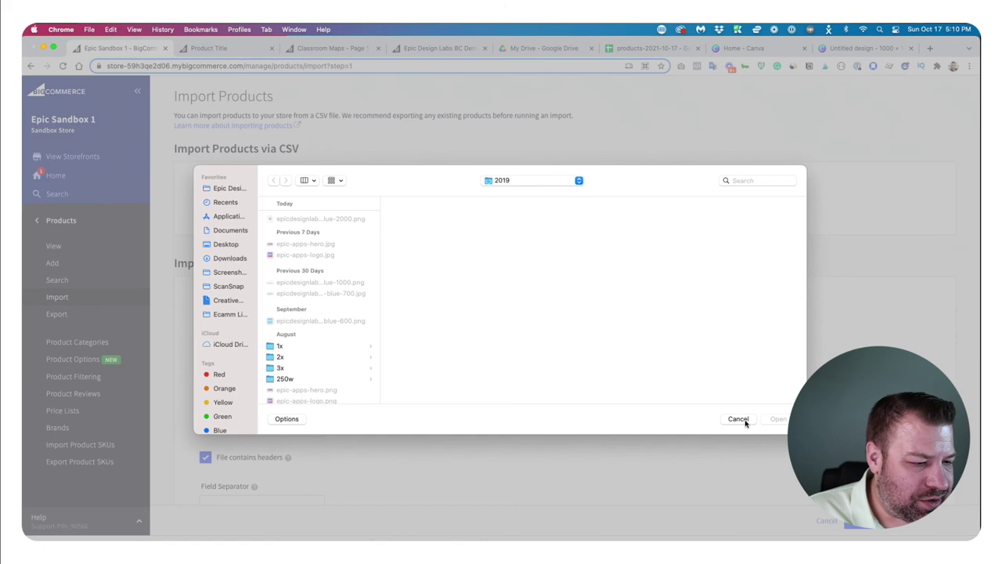
left_click(738, 413)
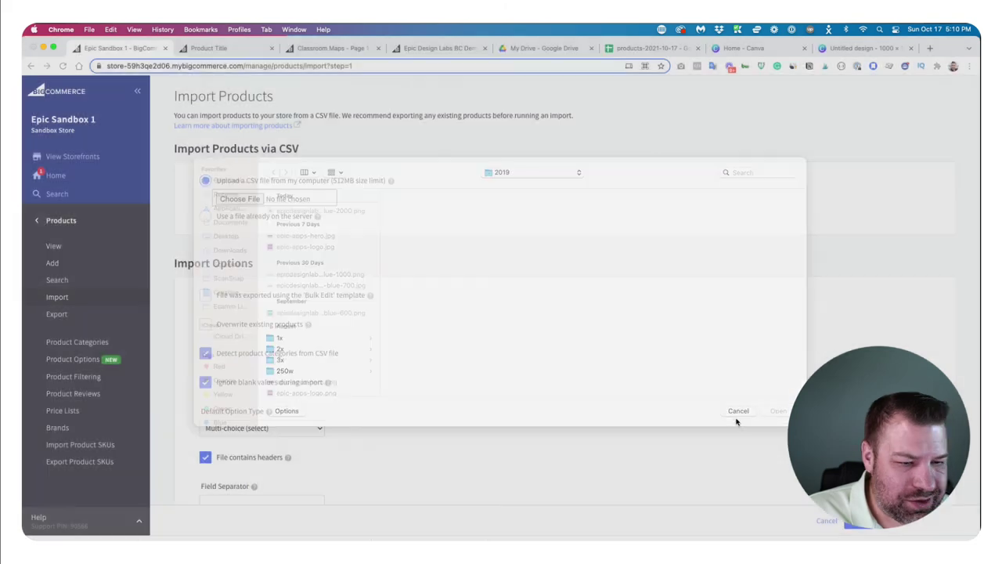
left_click(239, 200)
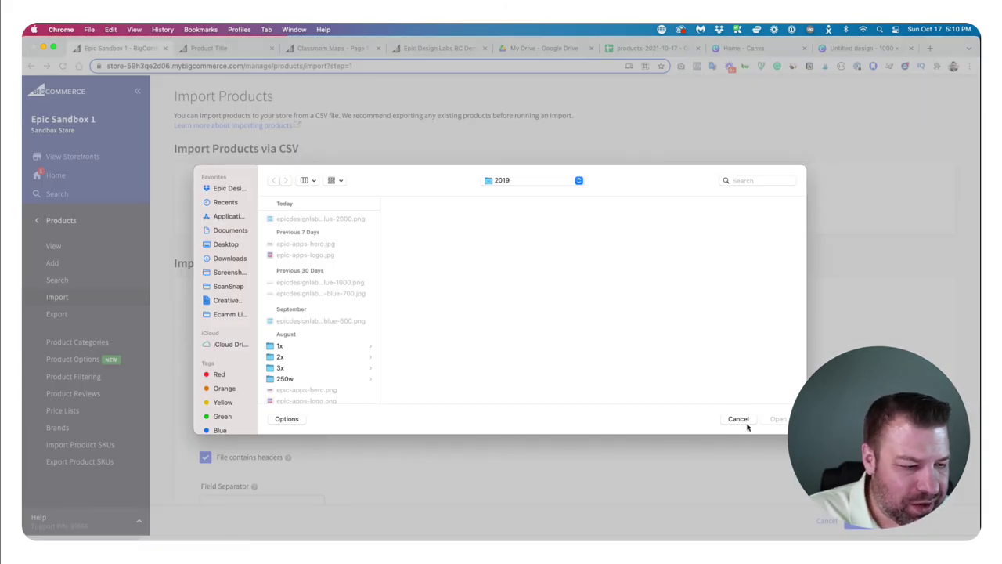
left_click(742, 421)
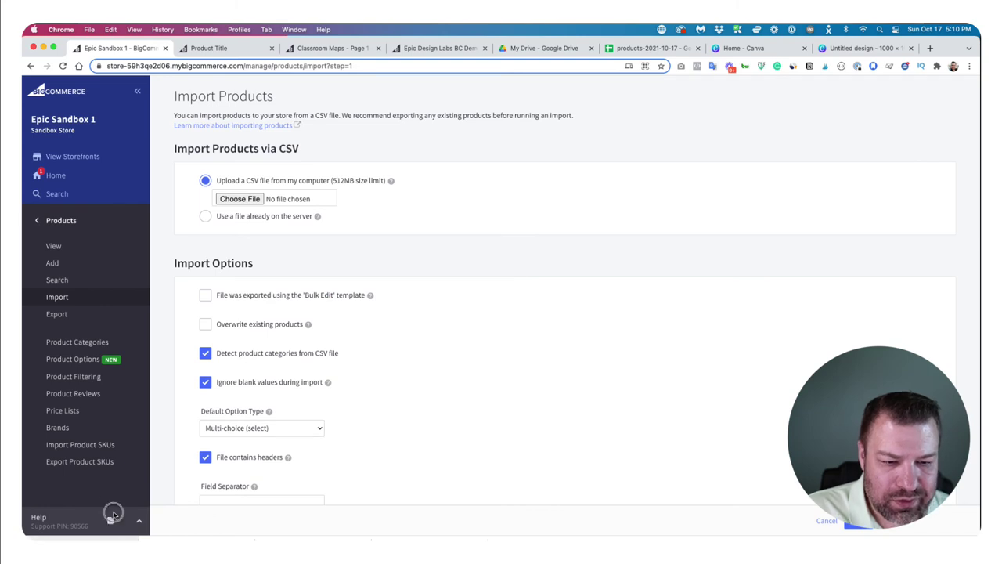
Step: Choose the downloaded products CSV for upload, mark it as exported with the 'Bulk Edit' template and overwrite existing products
left_click(239, 199)
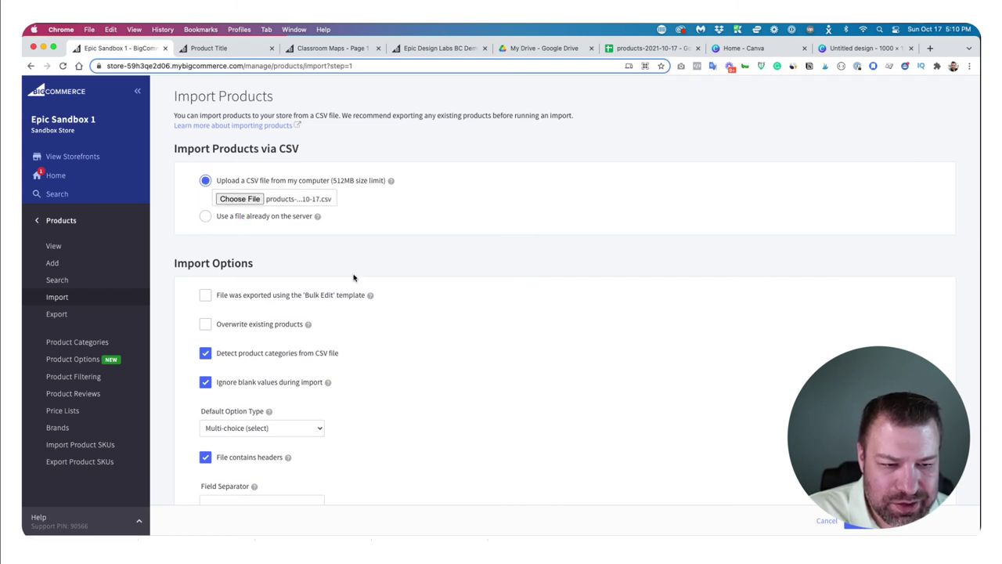
left_click(206, 296)
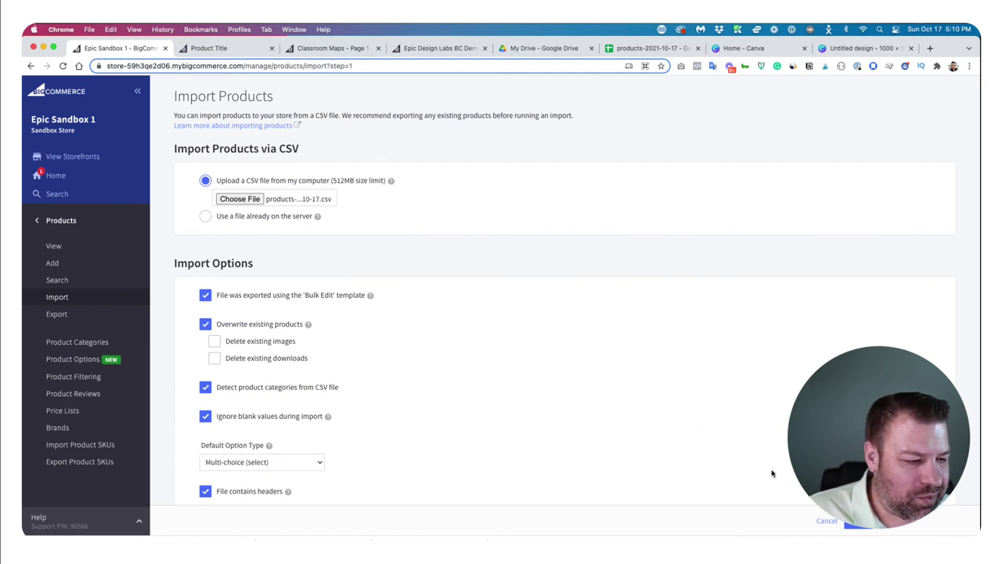
Step: Continue to the import field mapping, accept the suggested matches and start the product import
left_click(857, 522)
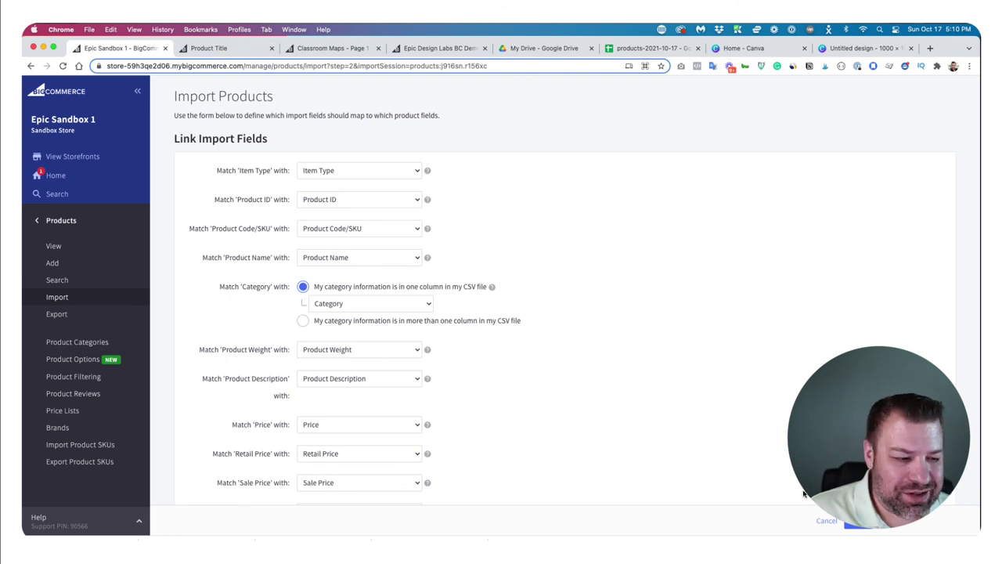
left_click(853, 528)
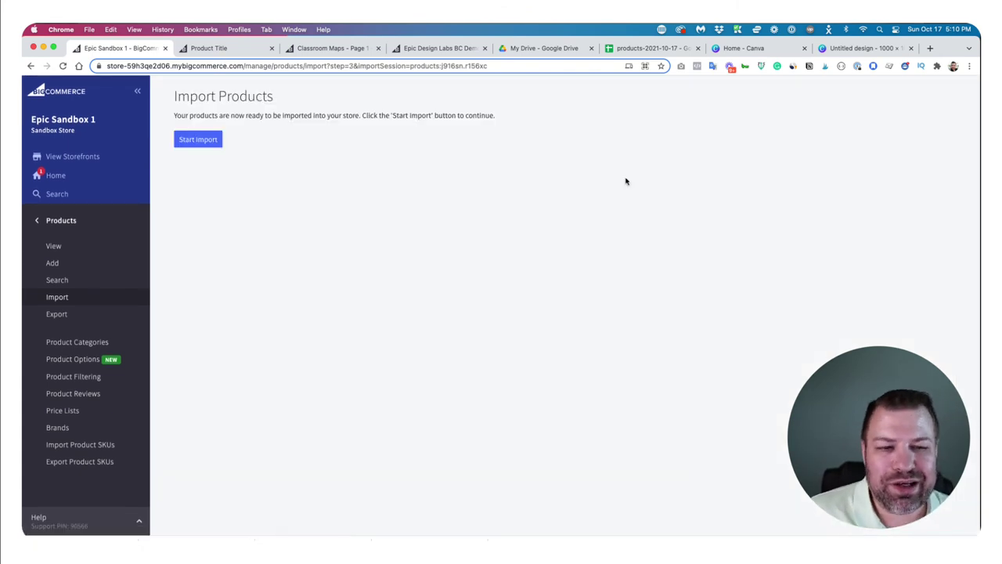
left_click(199, 141)
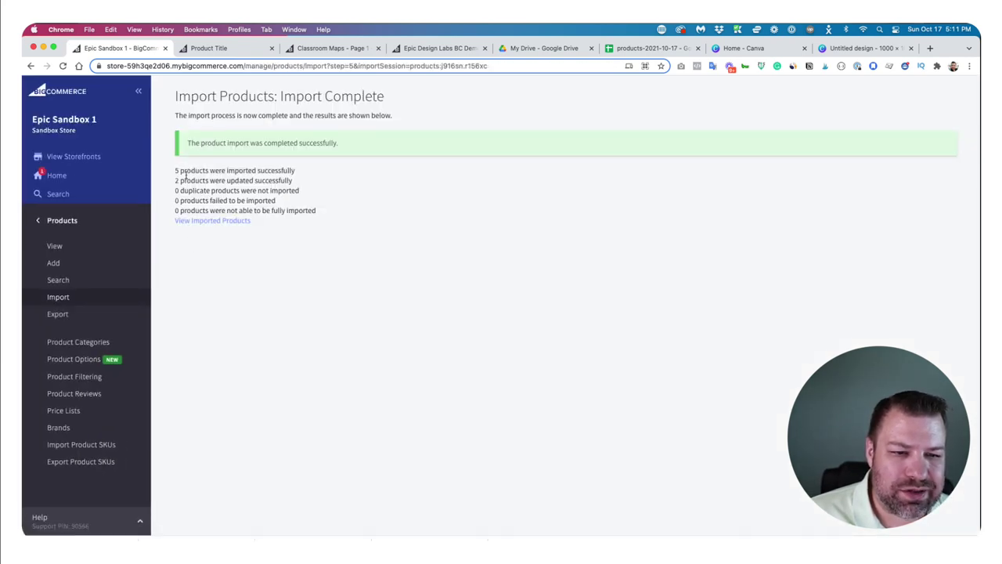
Step: Examine the imported and updated product lines in the import summary
left_click_drag(294, 170, 186, 170)
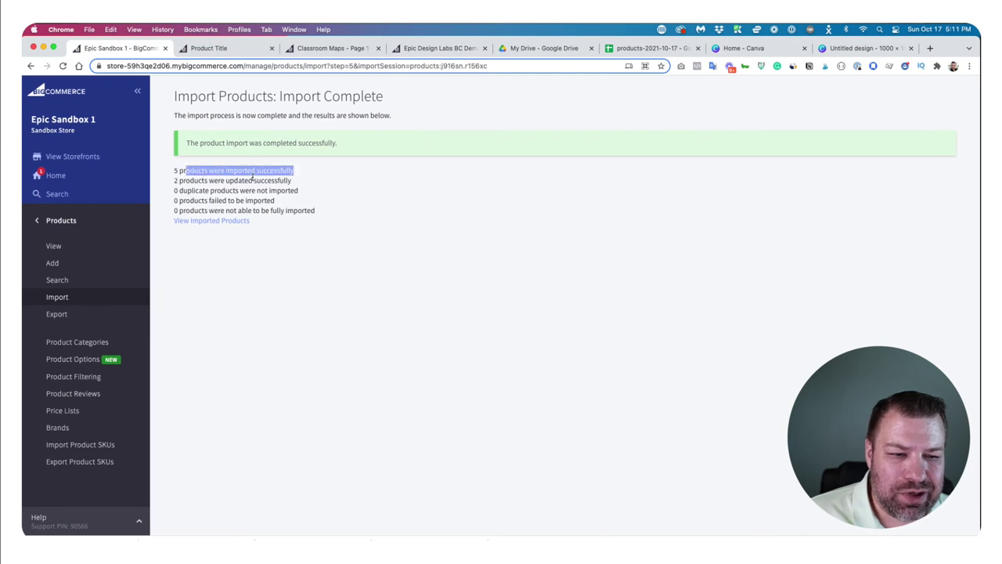
left_click_drag(293, 181, 173, 180)
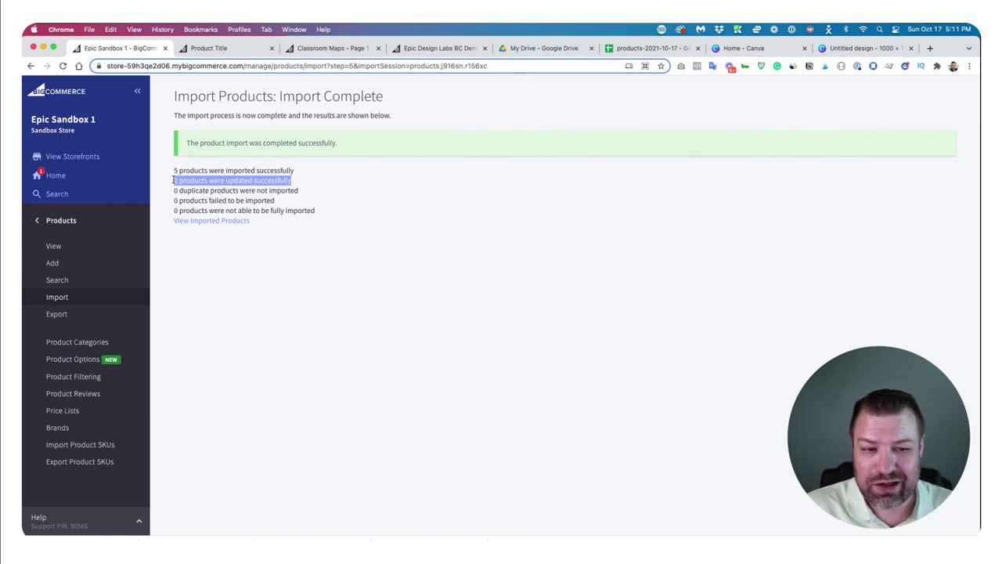
left_click_drag(307, 171, 170, 170)
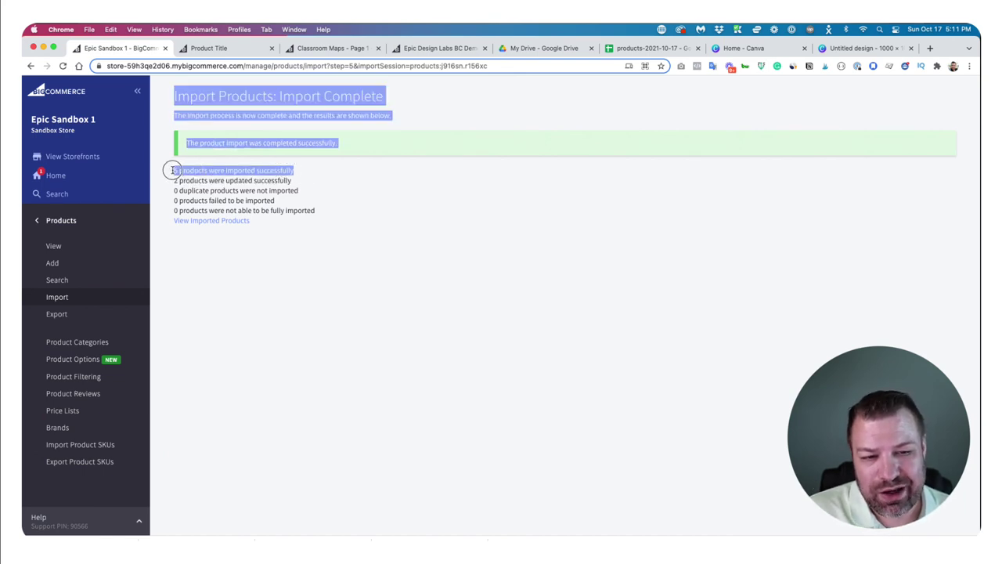
Step: Check the new products in the product list and then the store's product categories
left_click(57, 251)
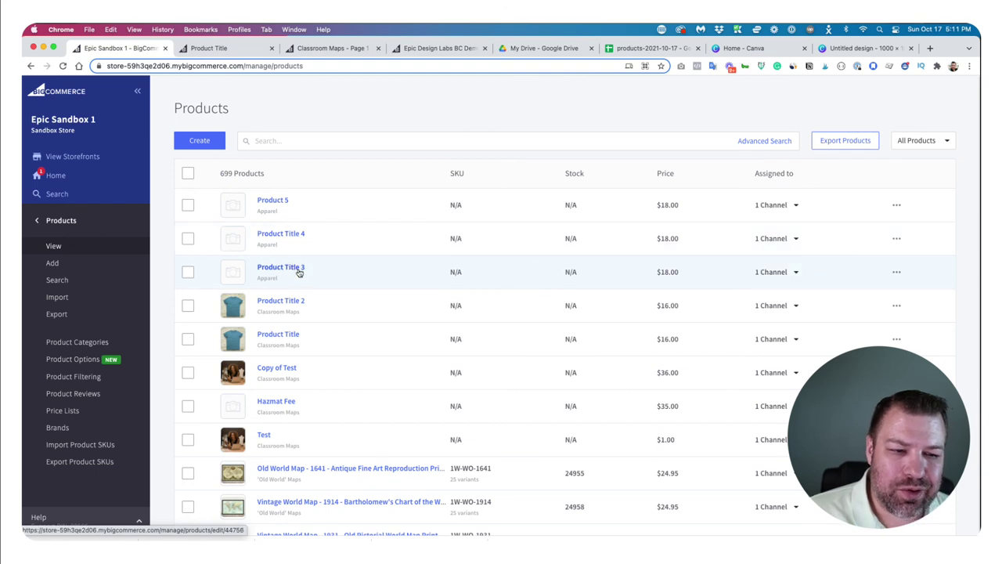
scroll(297, 271, "down", 1)
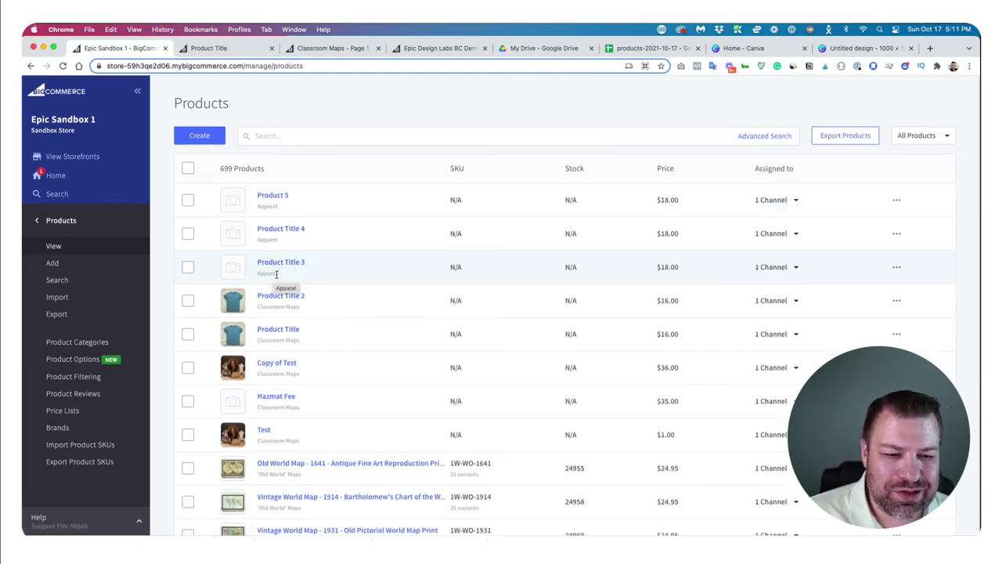
left_click(86, 345)
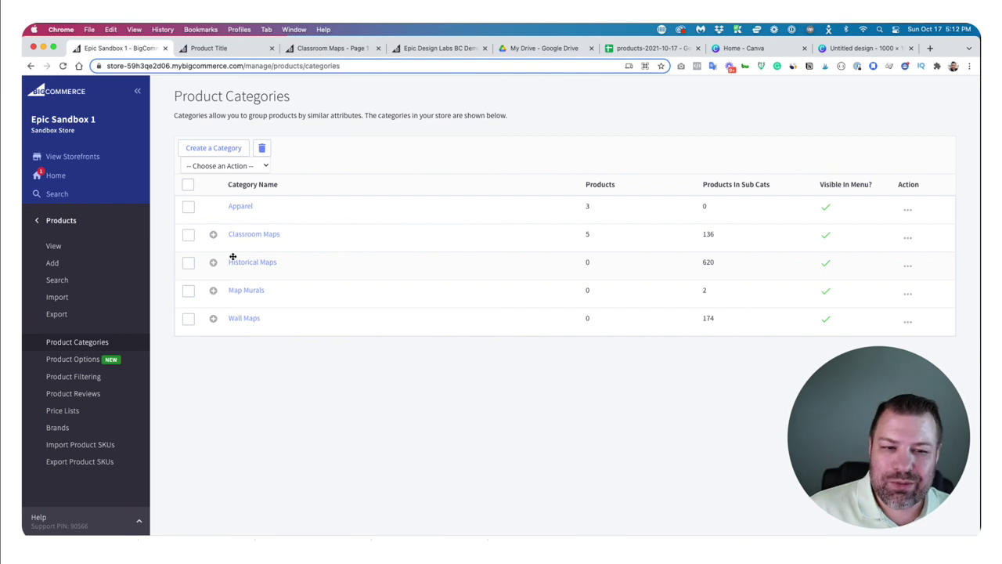
Step: Return to the product list and open Product Title 3 for editing
left_click(54, 246)
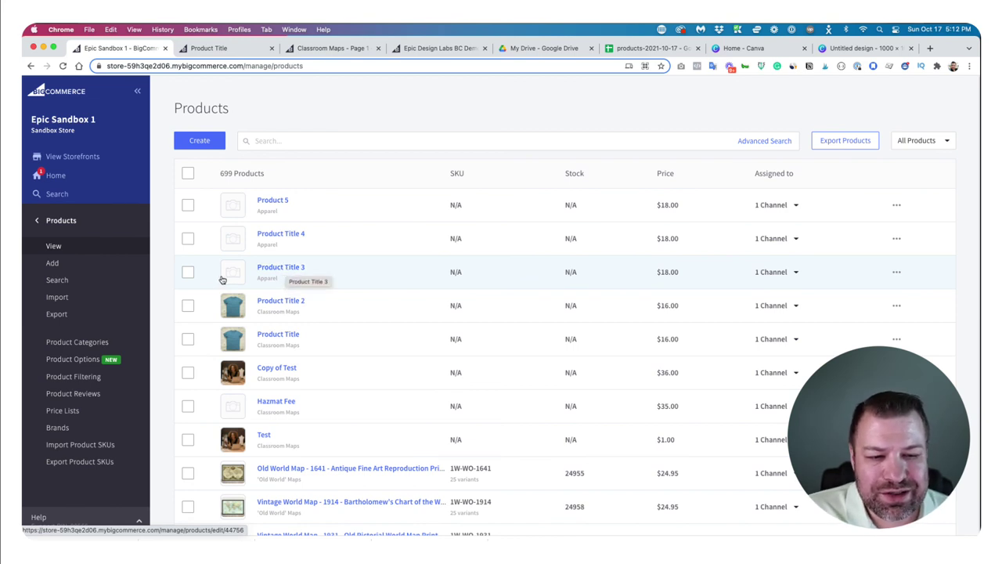
left_click(264, 269)
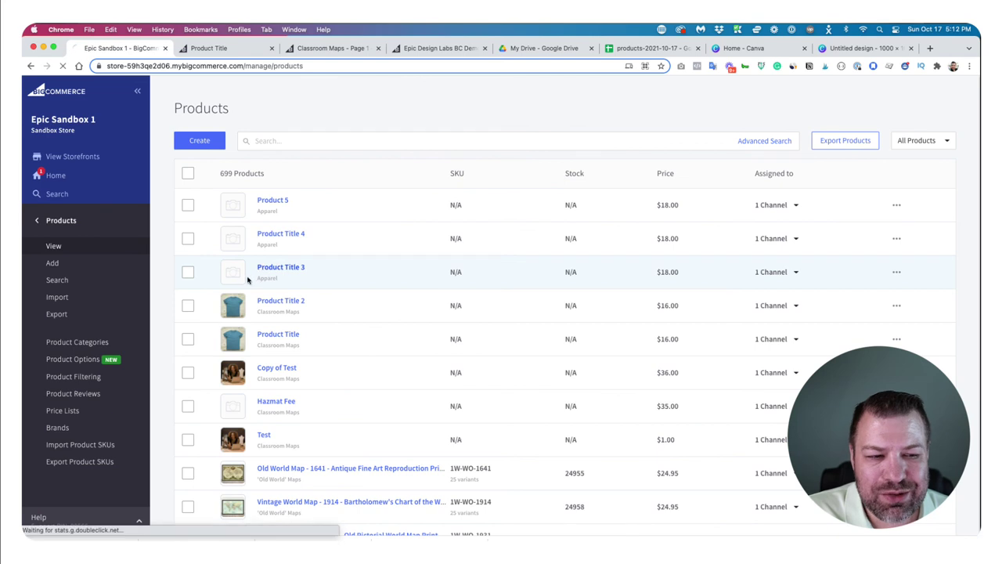